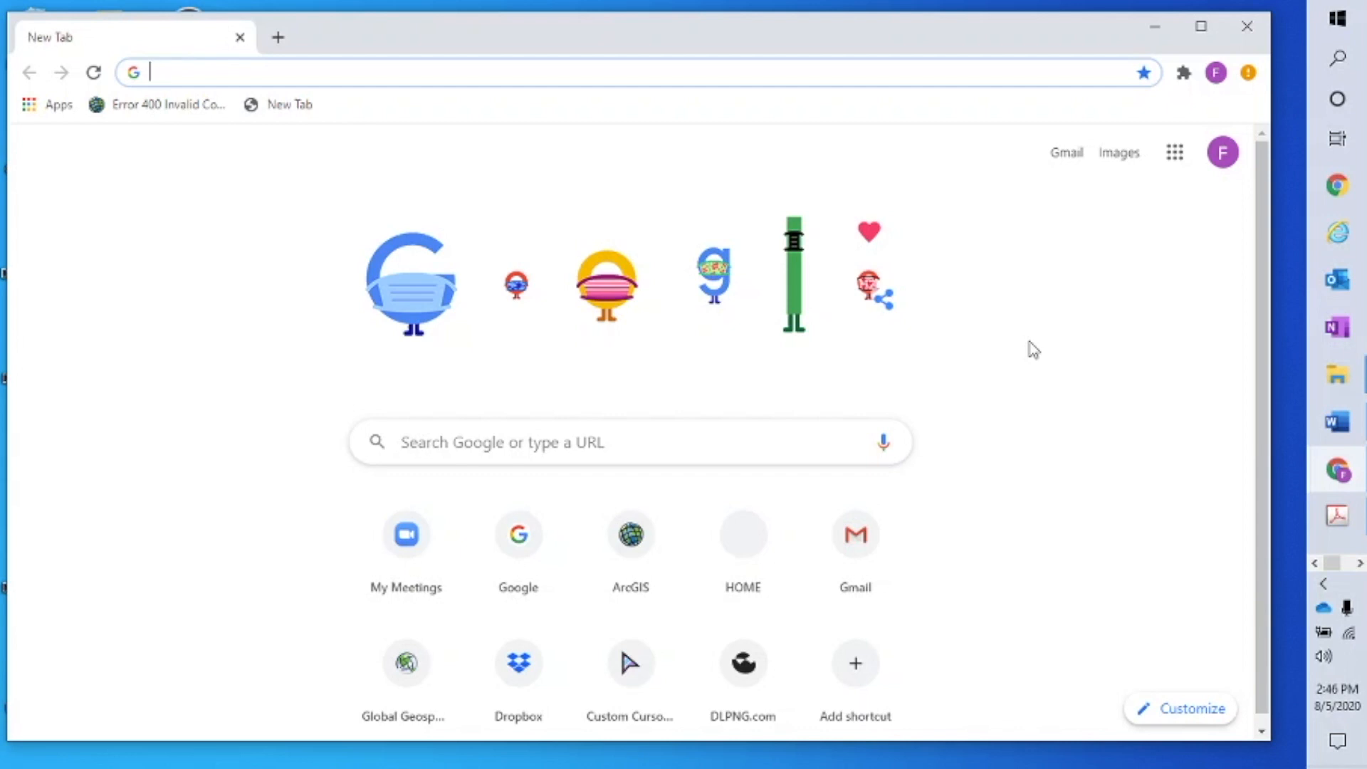
Go to arcgis.com using the Chrome address bar's suggested completion
type("arcgis.com")
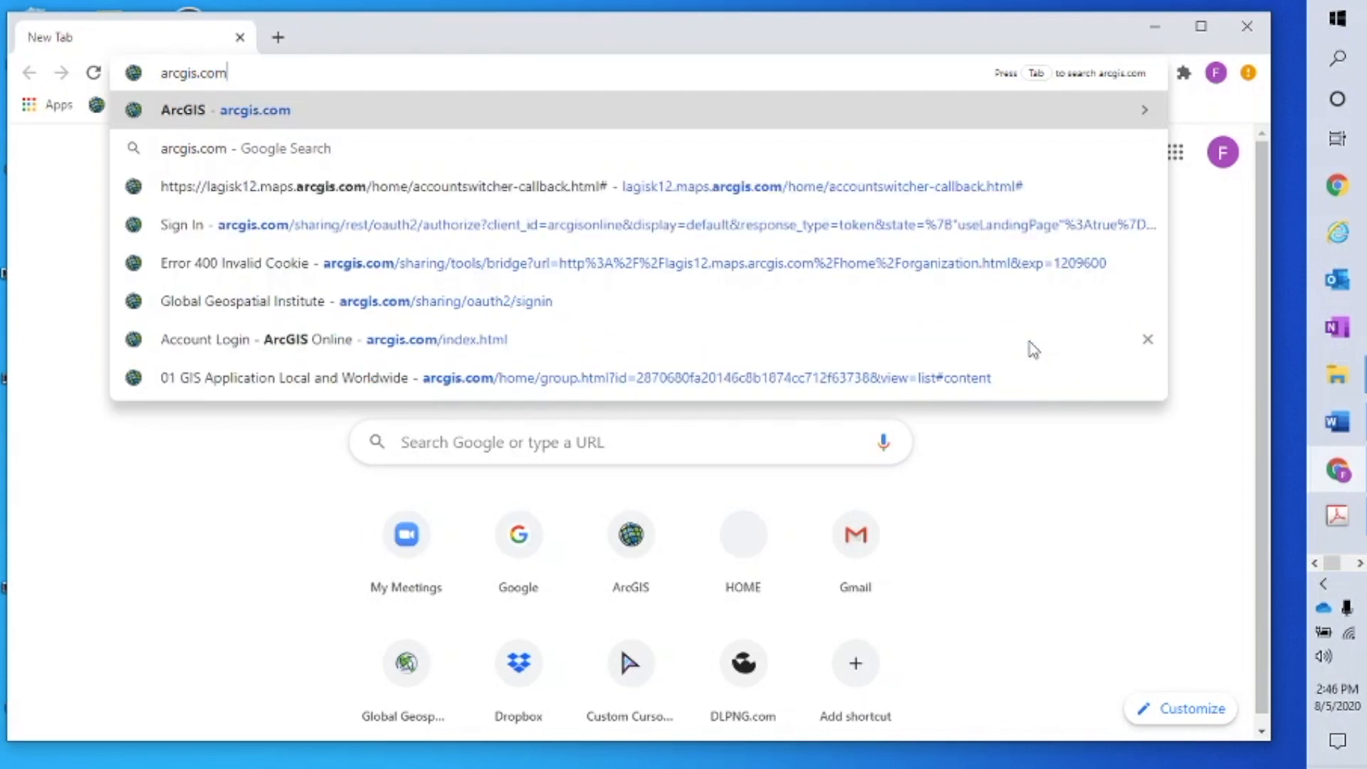
key("Return")
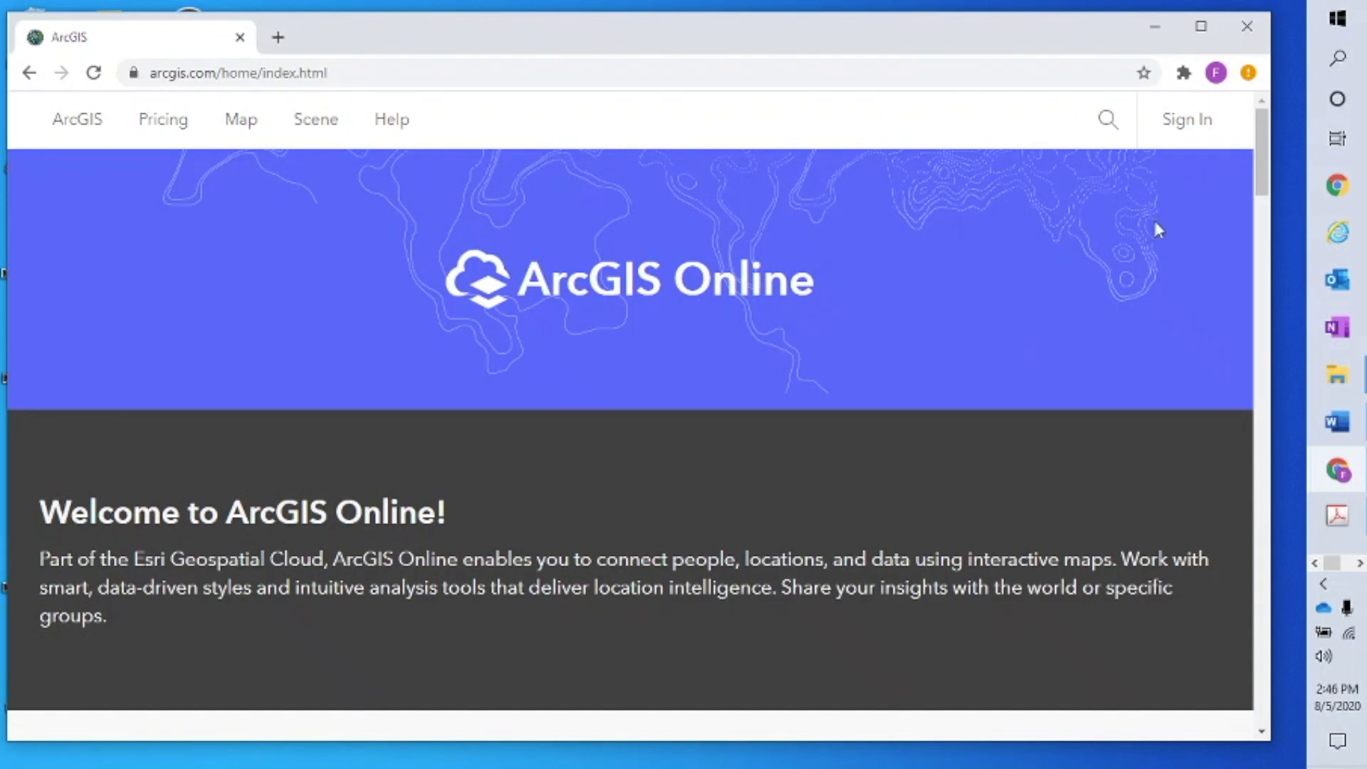
Sign in to the organization's ArcGIS account and dismiss the licence notice
left_click(1187, 130)
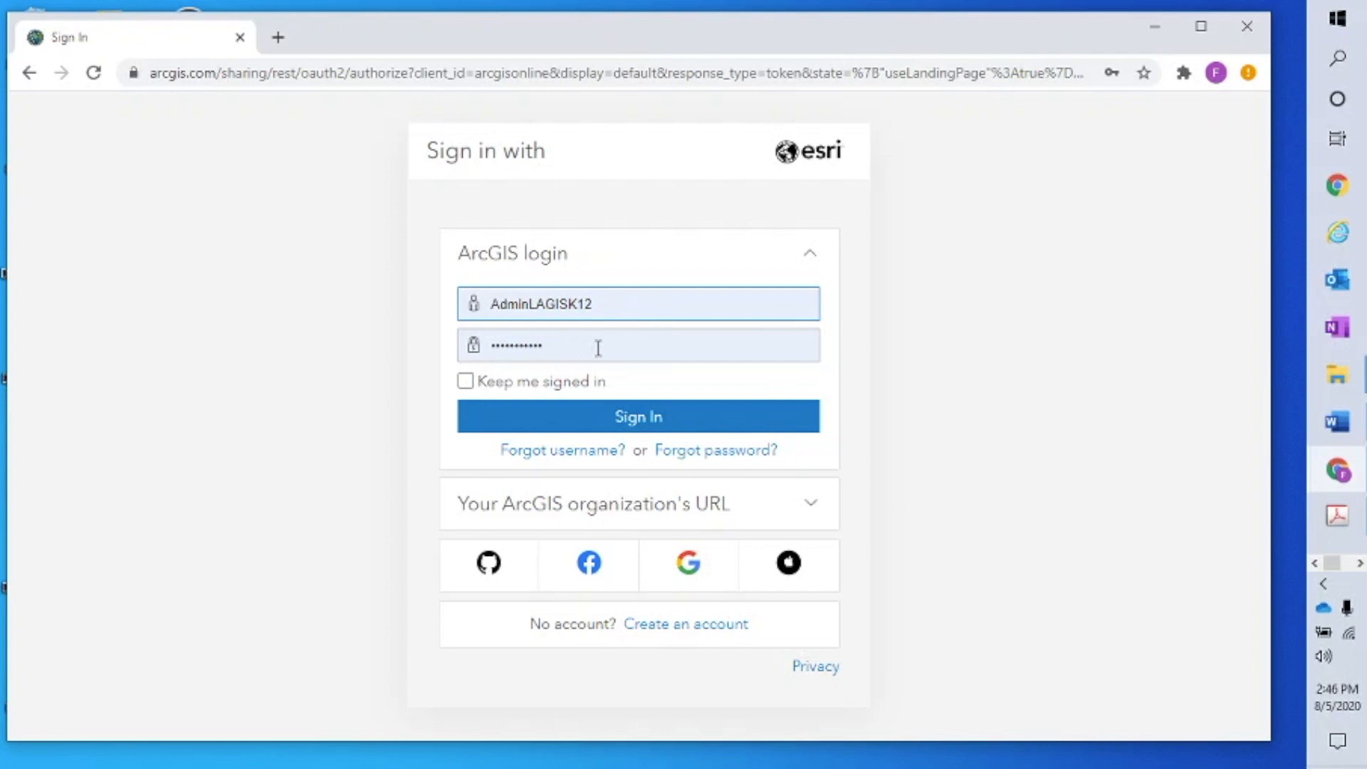
left_click(639, 420)
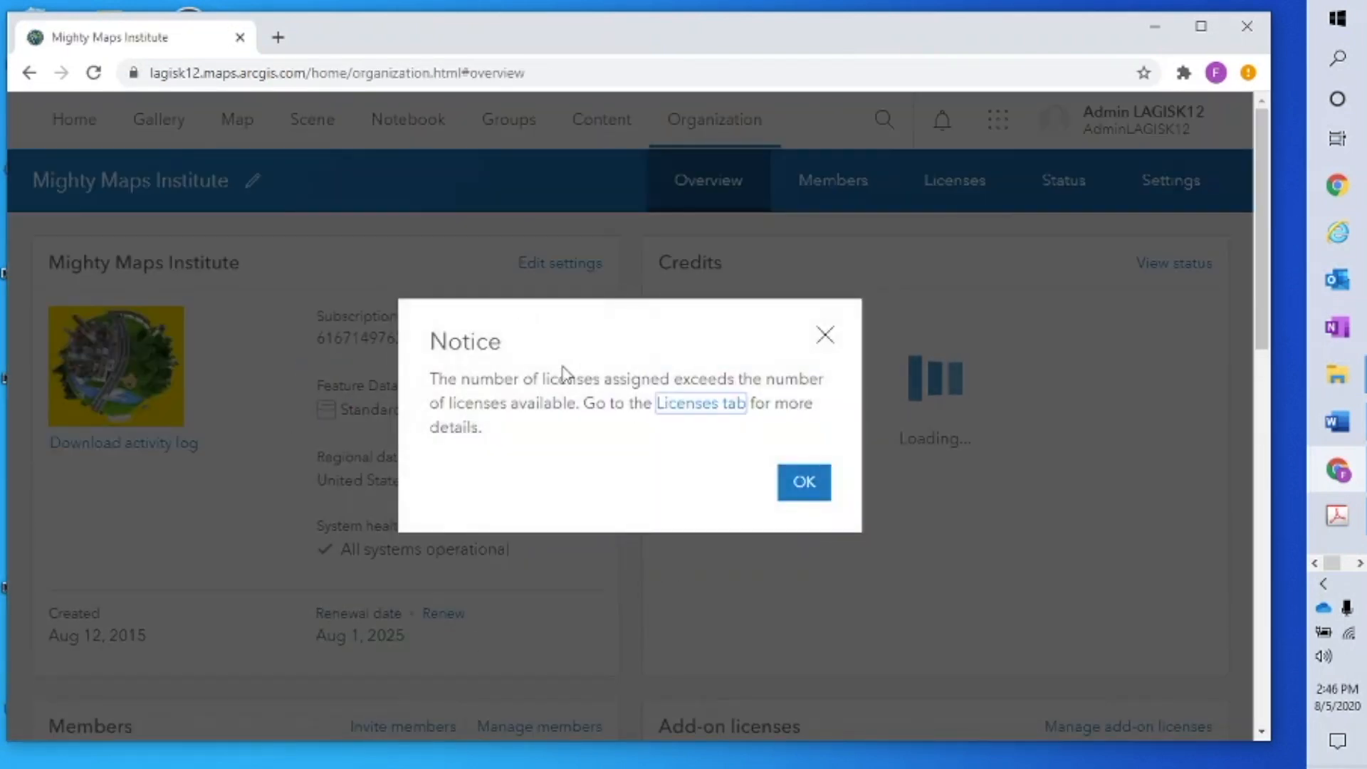
left_click(826, 335)
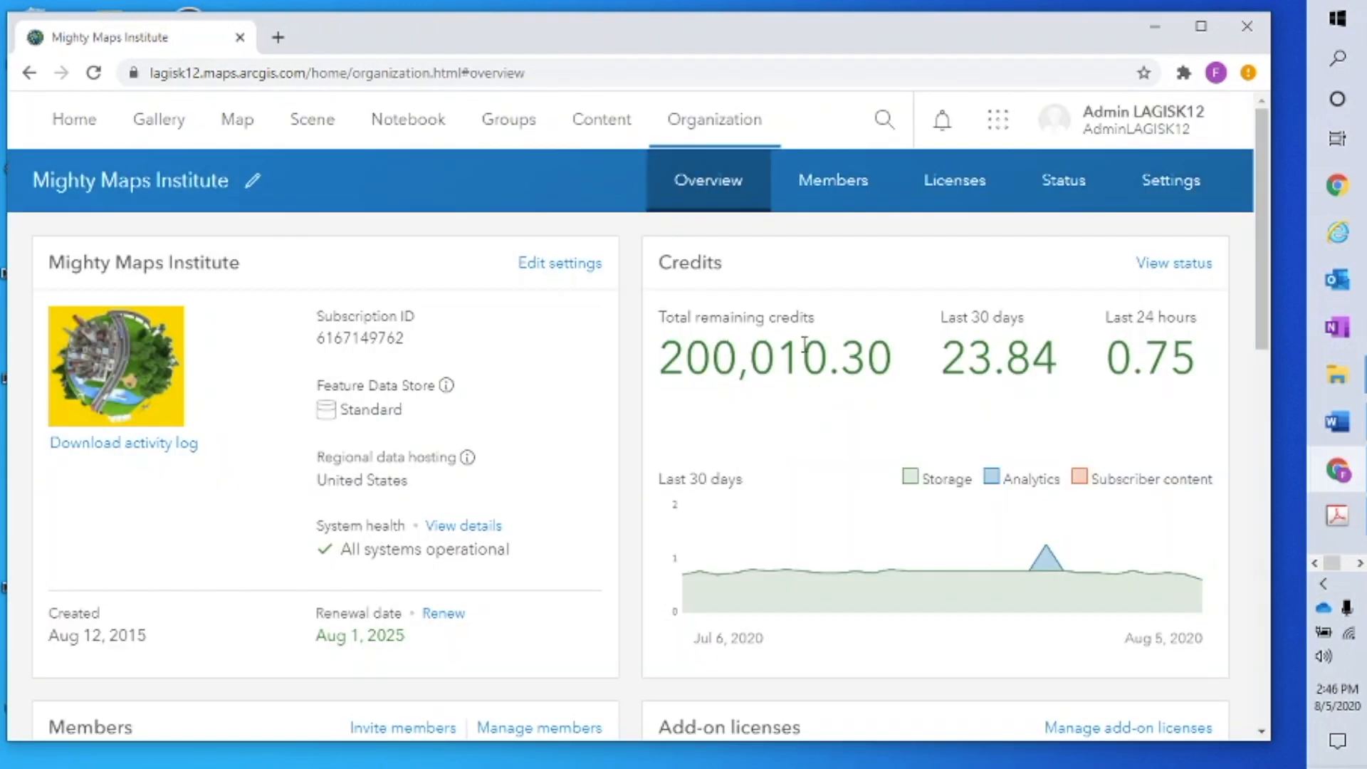
left_click(70, 127)
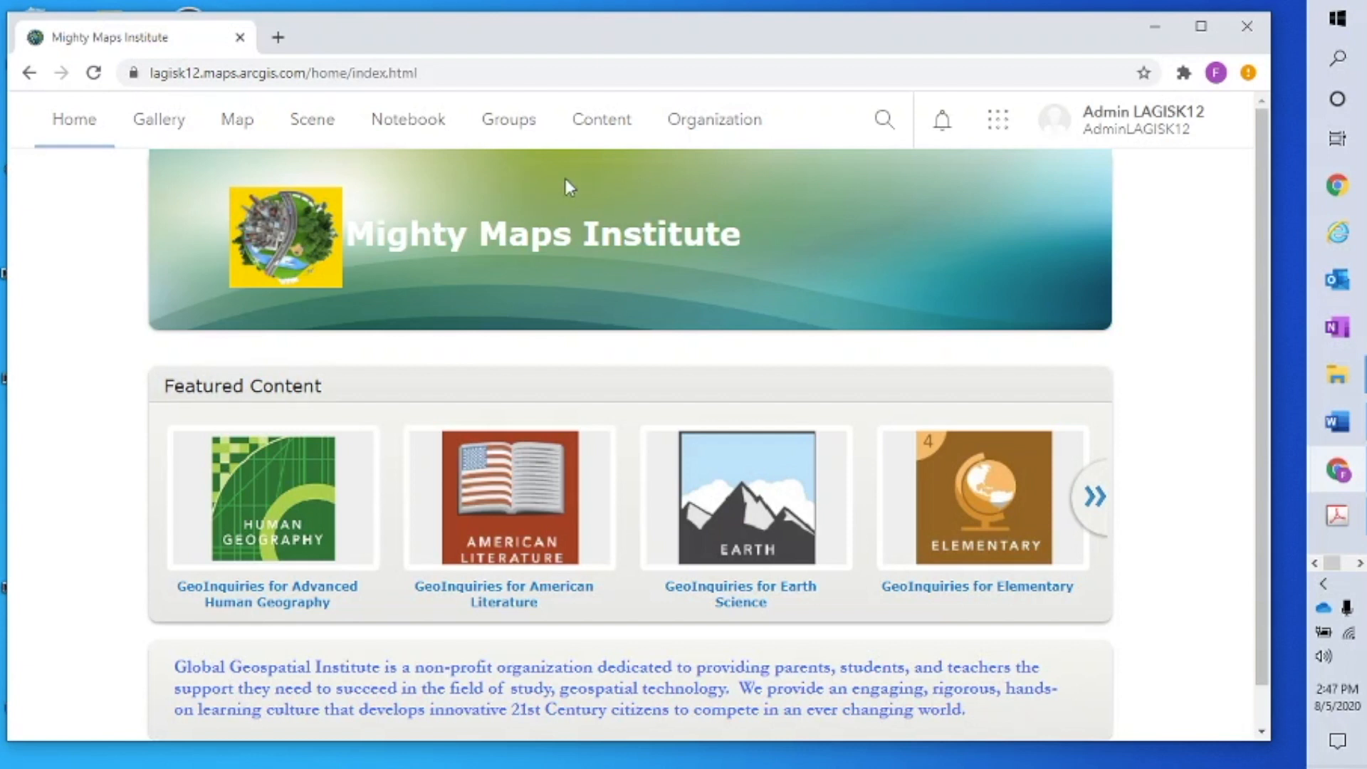
left_click(711, 128)
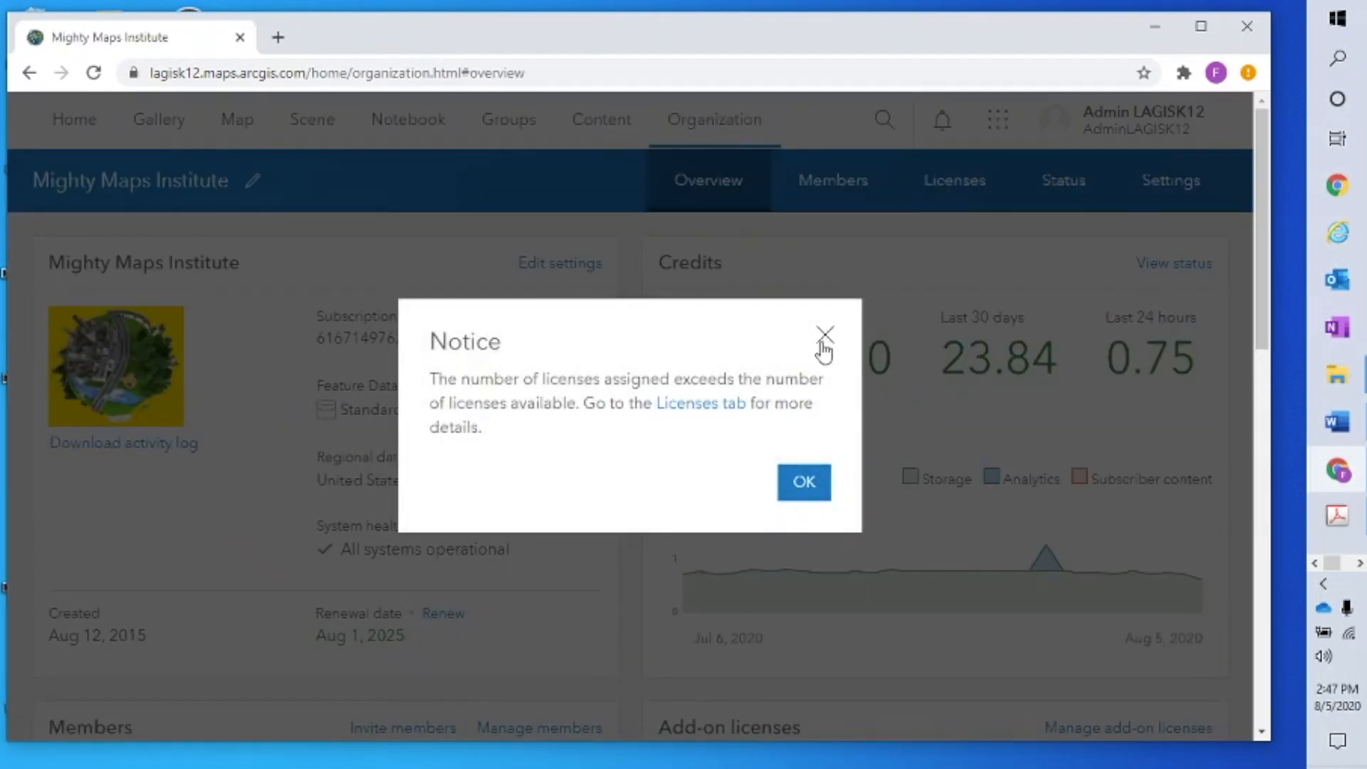
left_click(825, 334)
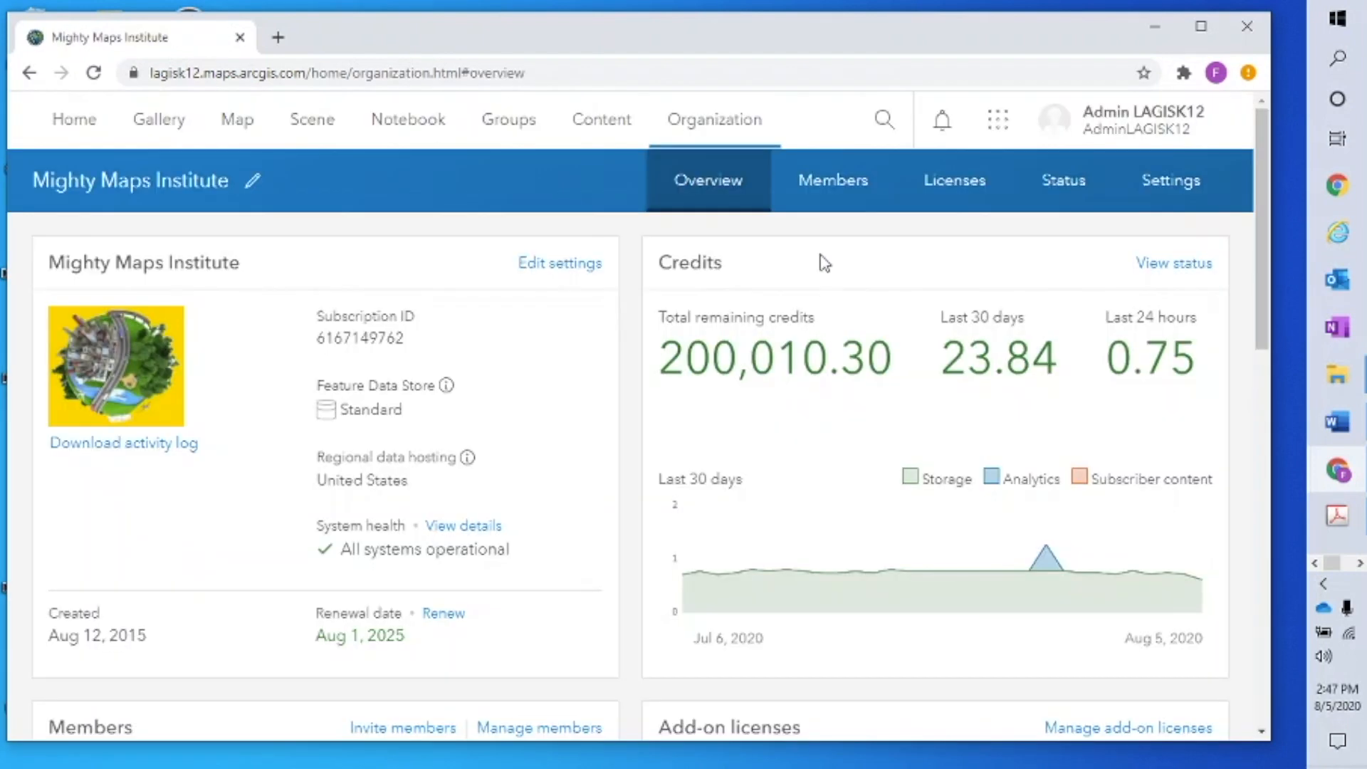
Scroll through the 172-member Members table, then switch to the My Content list
left_click(838, 193)
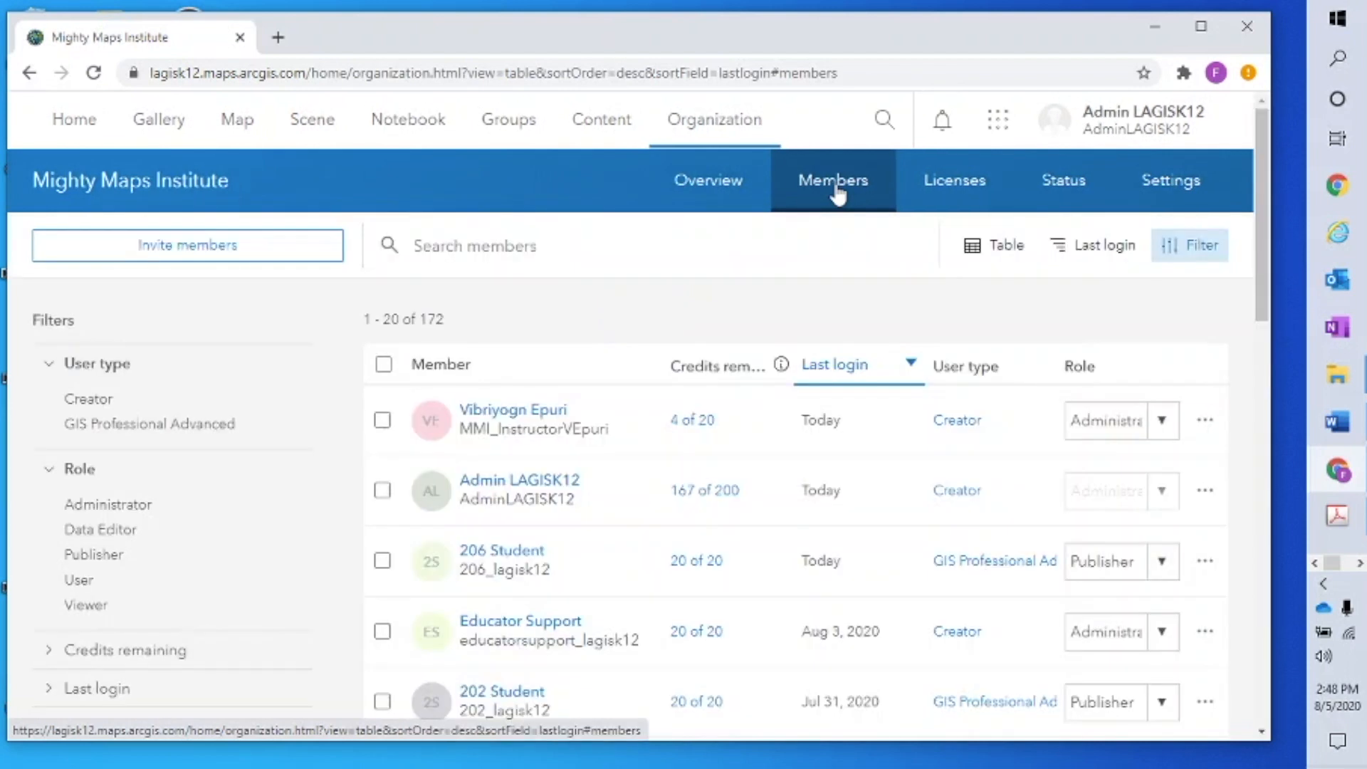
left_click_drag(1262, 144, 1316, 357)
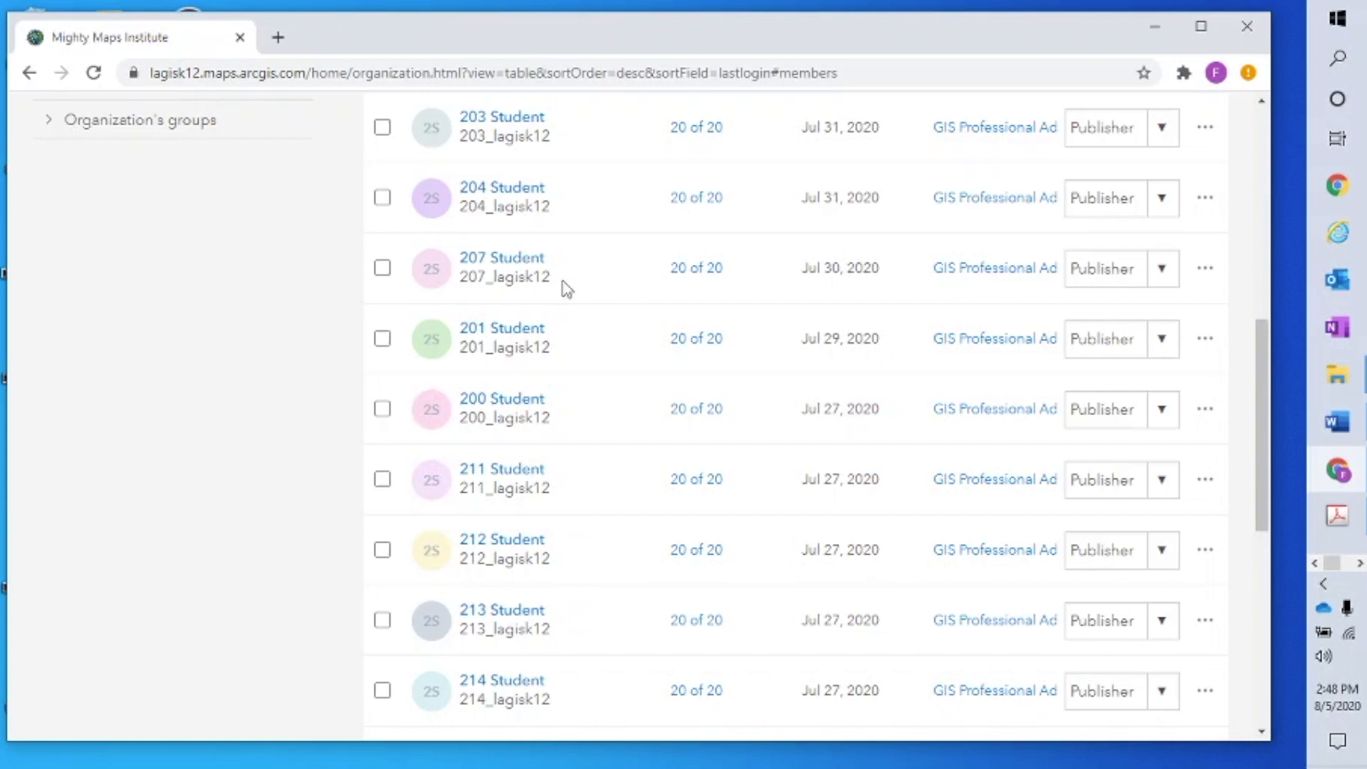
left_click_drag(1256, 412, 1251, 163)
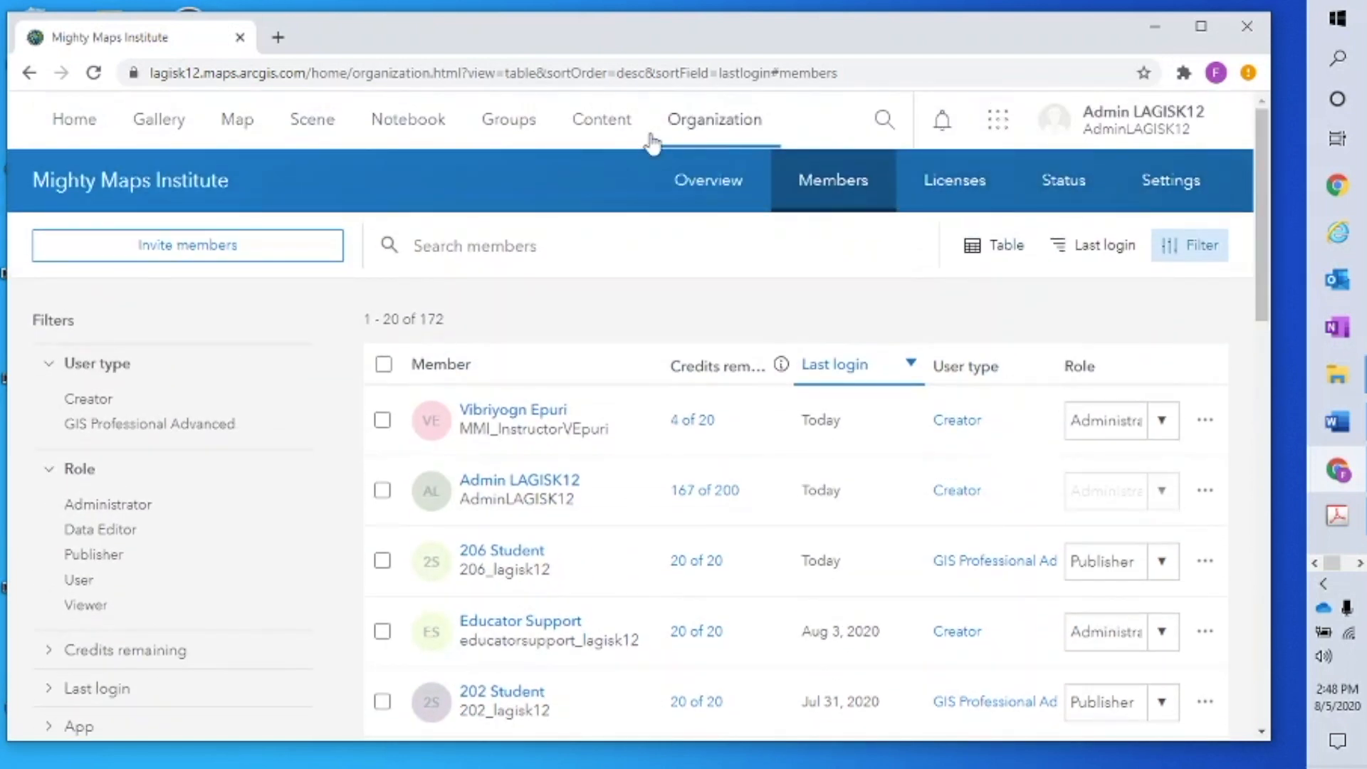
left_click(604, 124)
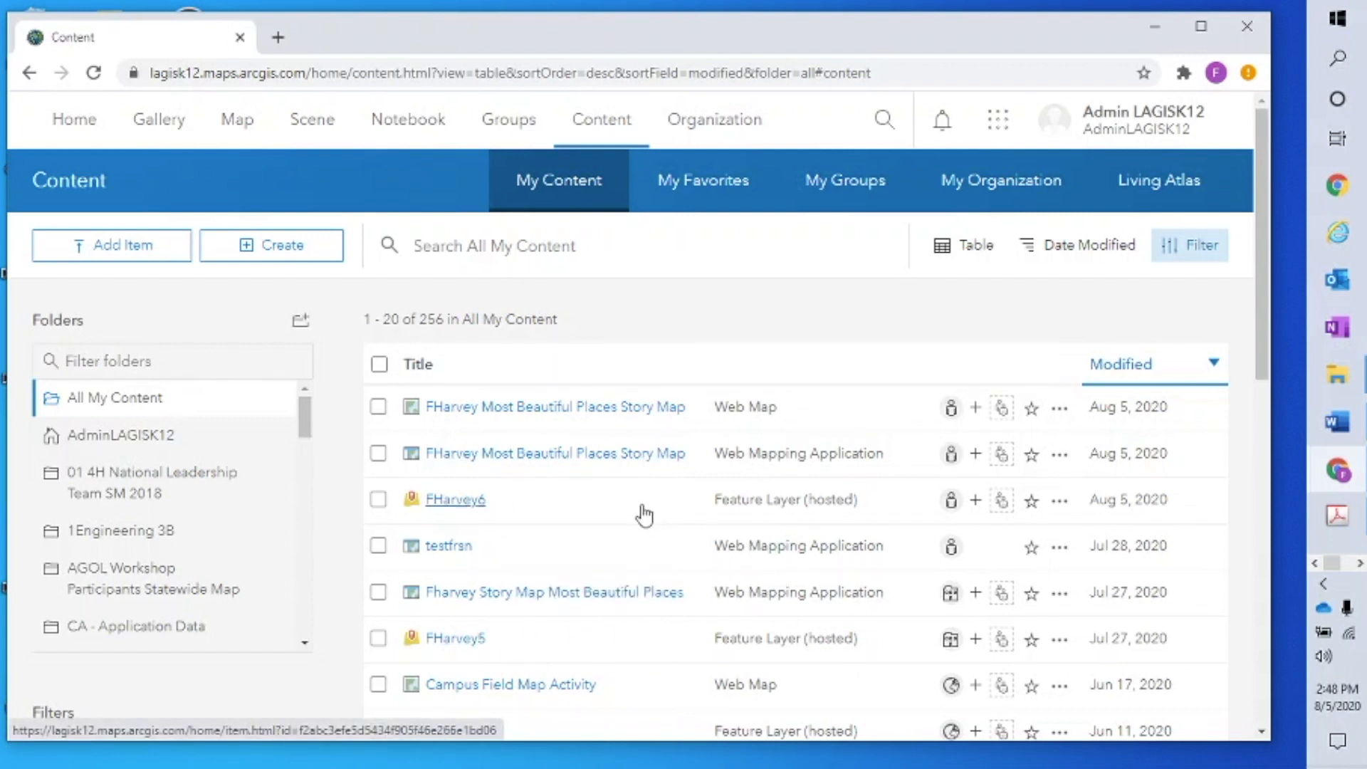
left_click(600, 132)
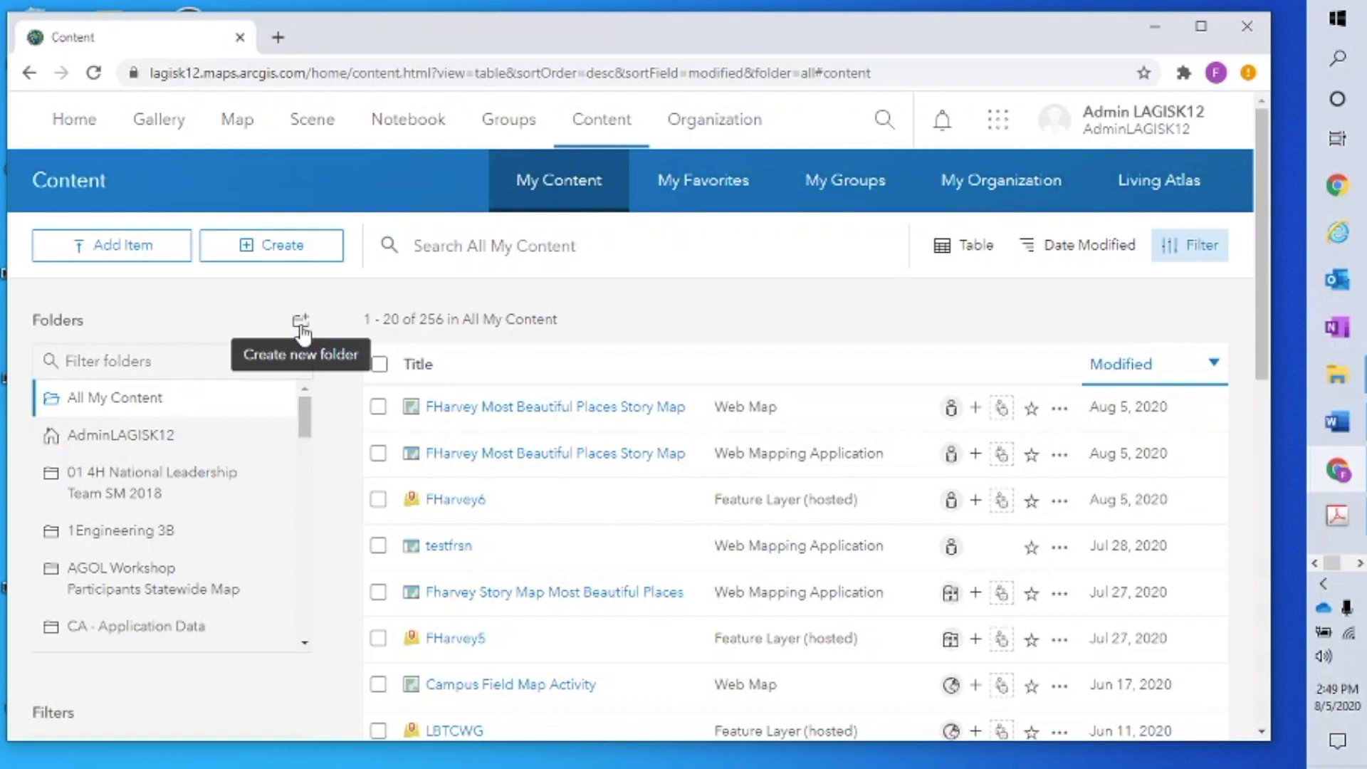
left_click(378, 406)
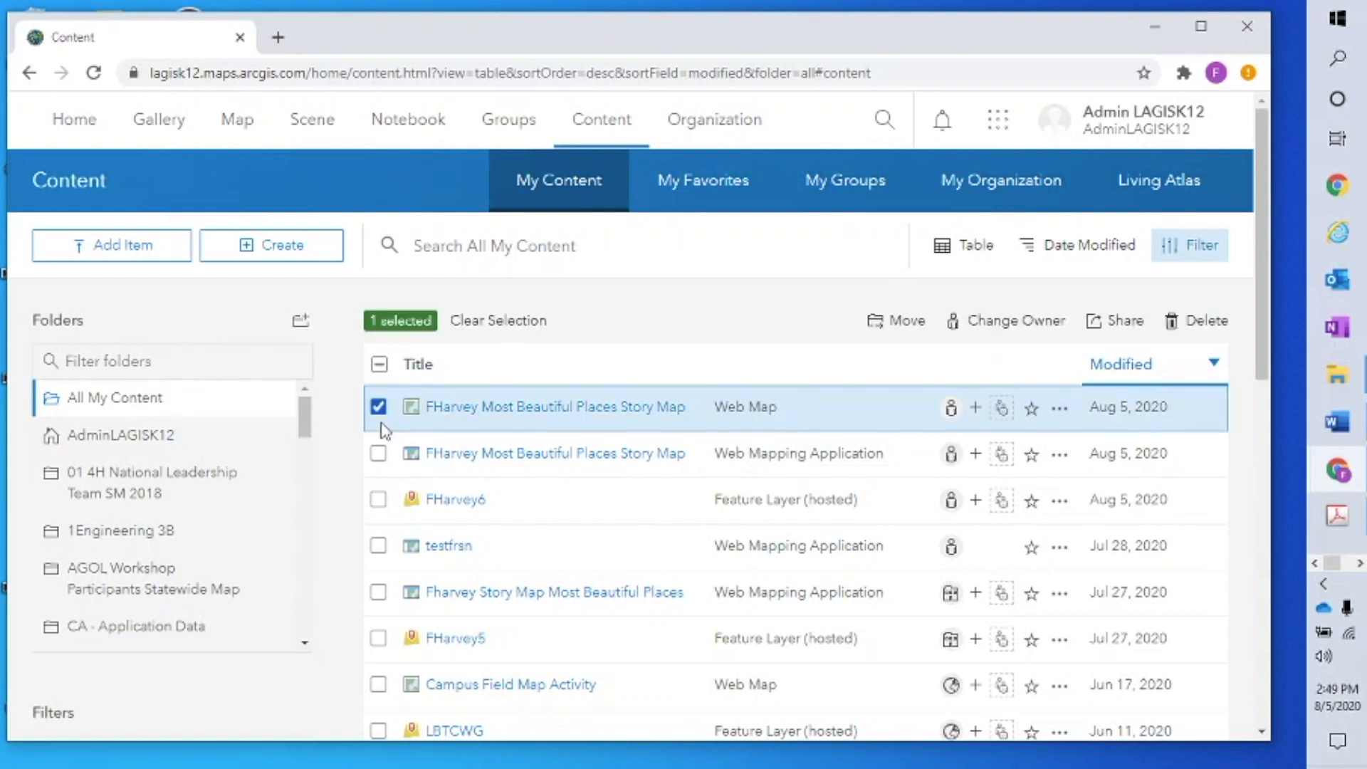
left_click(378, 453)
left_click(378, 499)
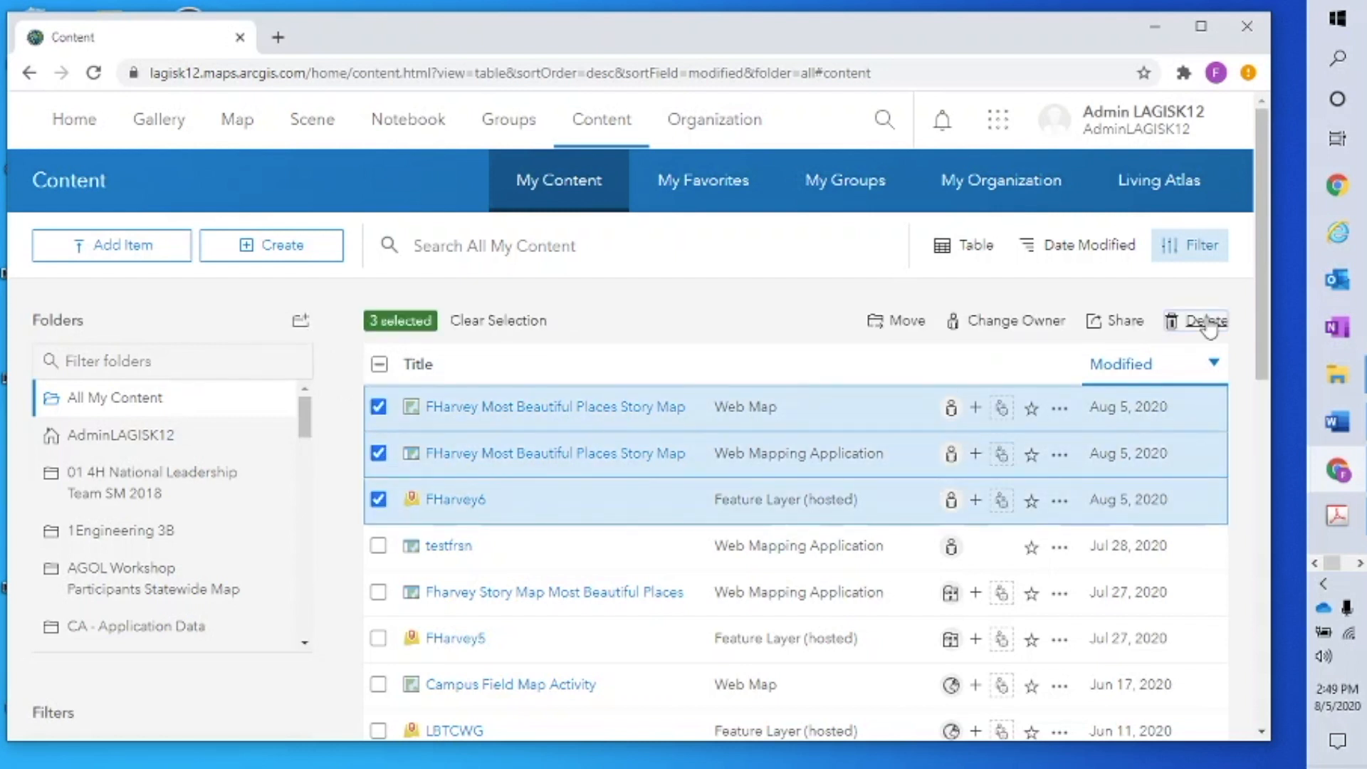
left_click(1202, 321)
left_click(705, 473)
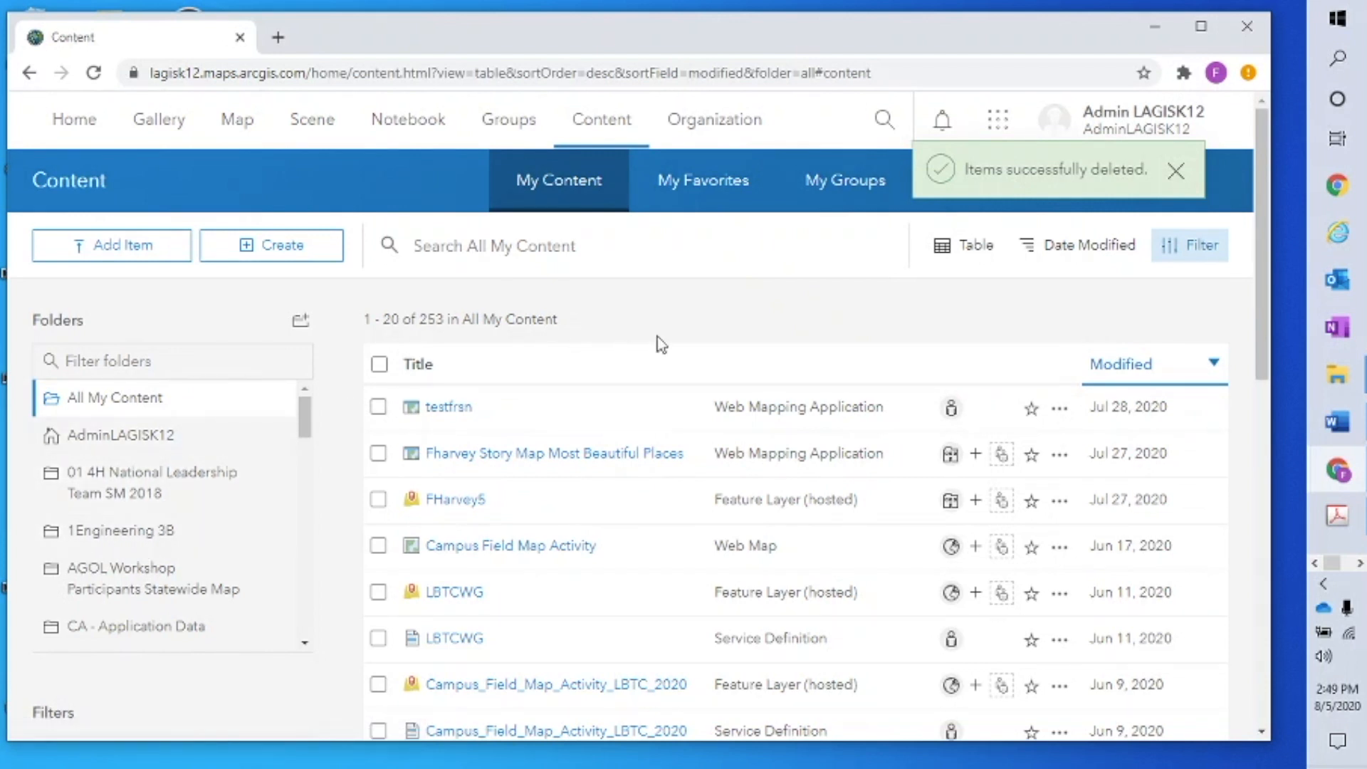
left_click(1177, 171)
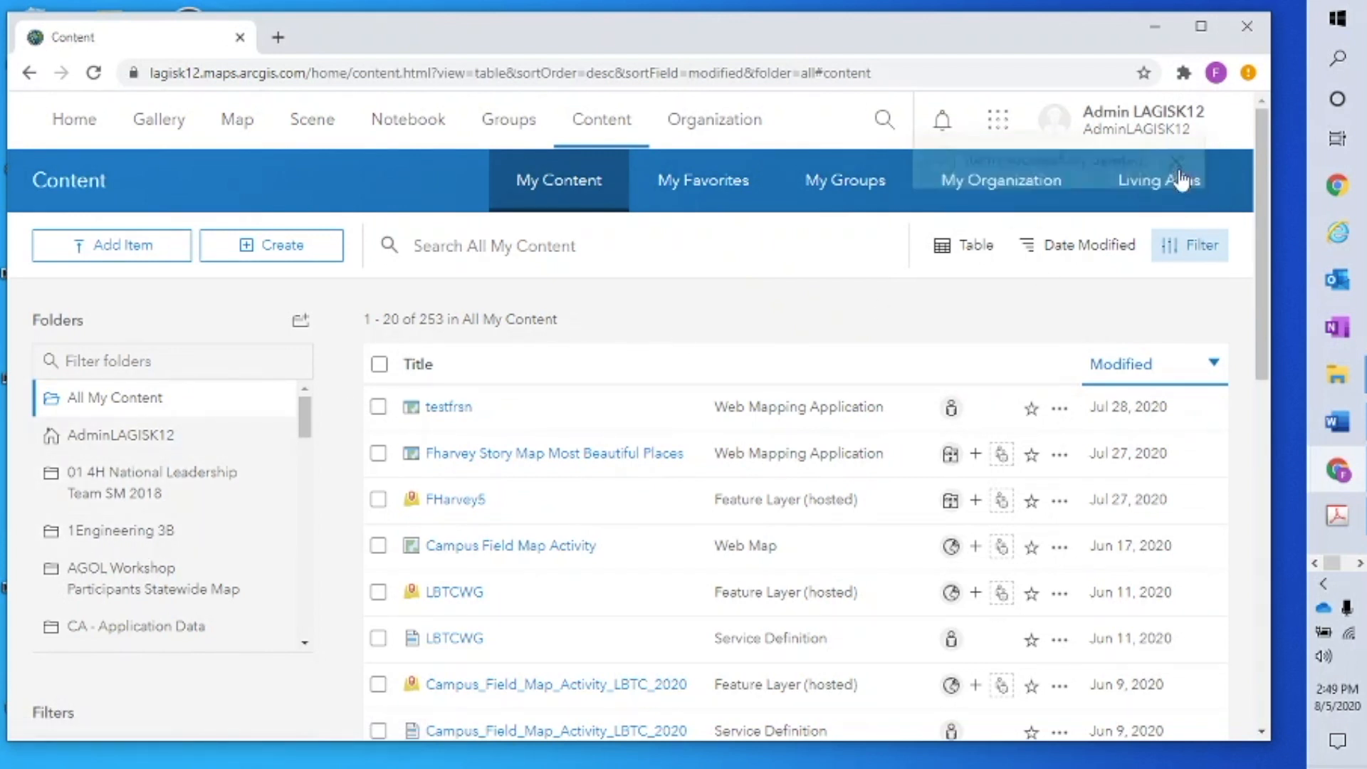
Search My Groups for 'westdale' and open the Westdale Middle School In-Service PD group
left_click(512, 128)
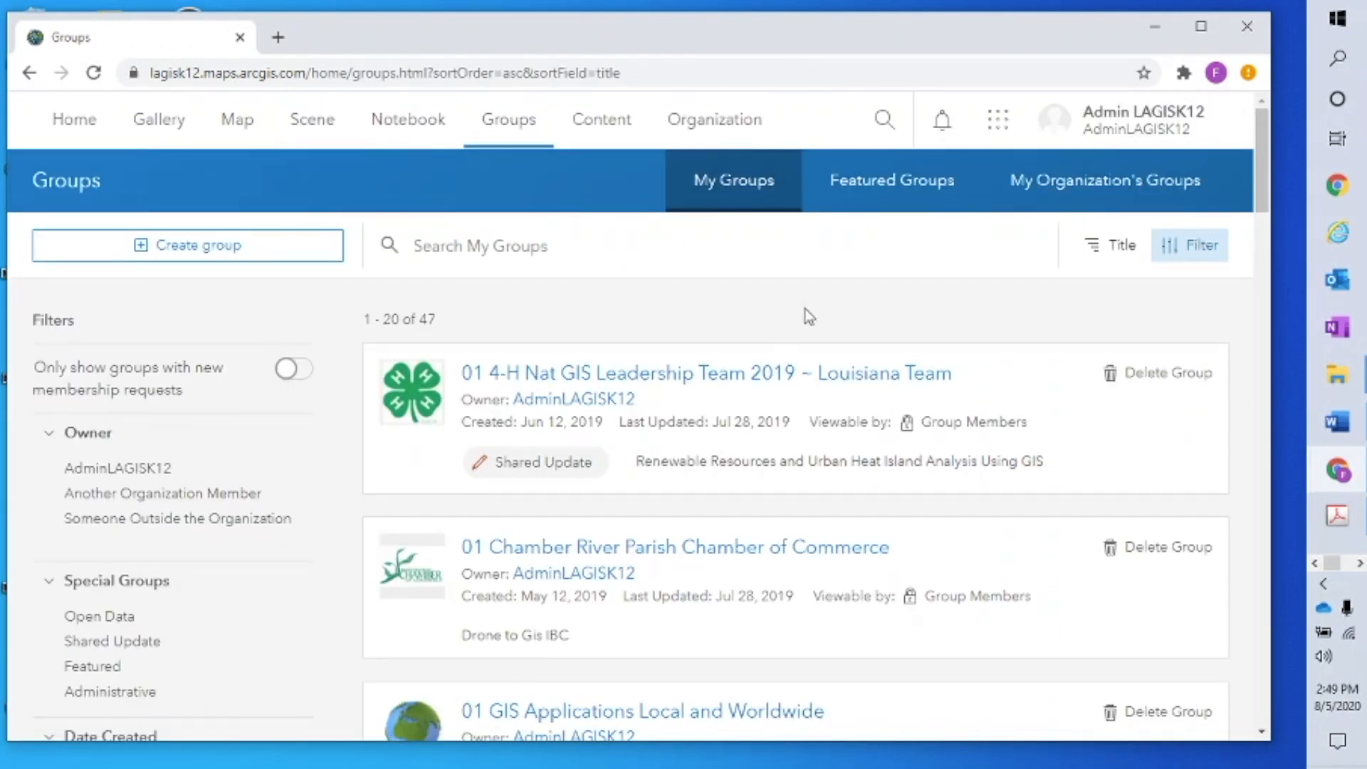
left_click_drag(1265, 152, 1256, 122)
type("w")
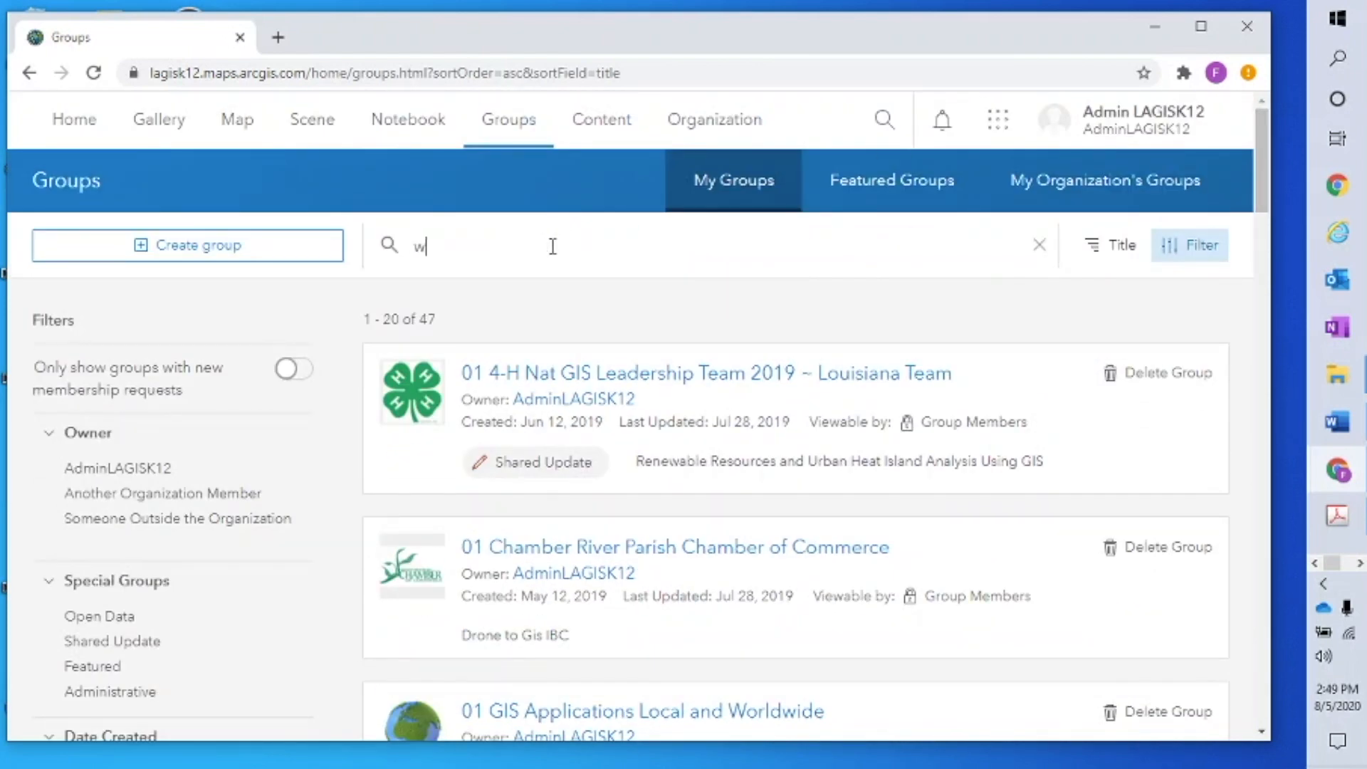
type("estdale")
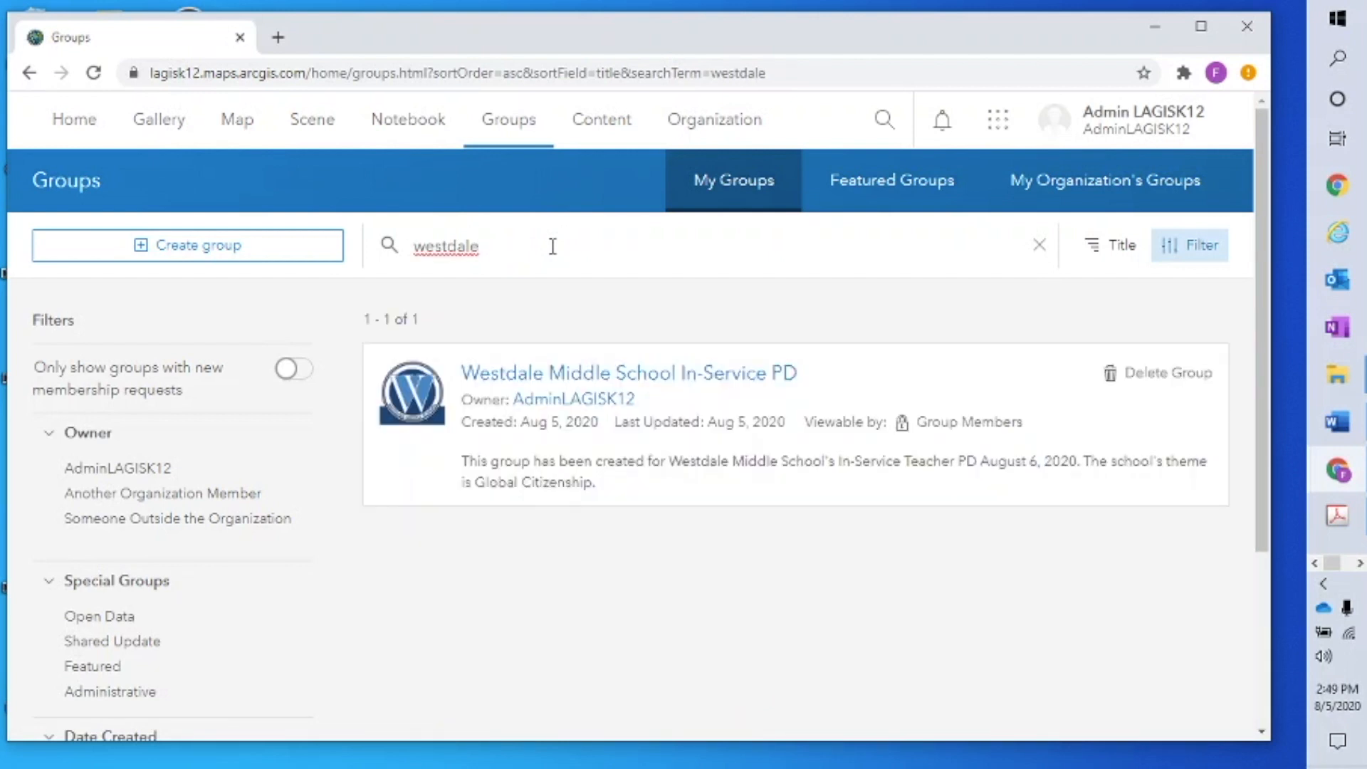
left_click(670, 375)
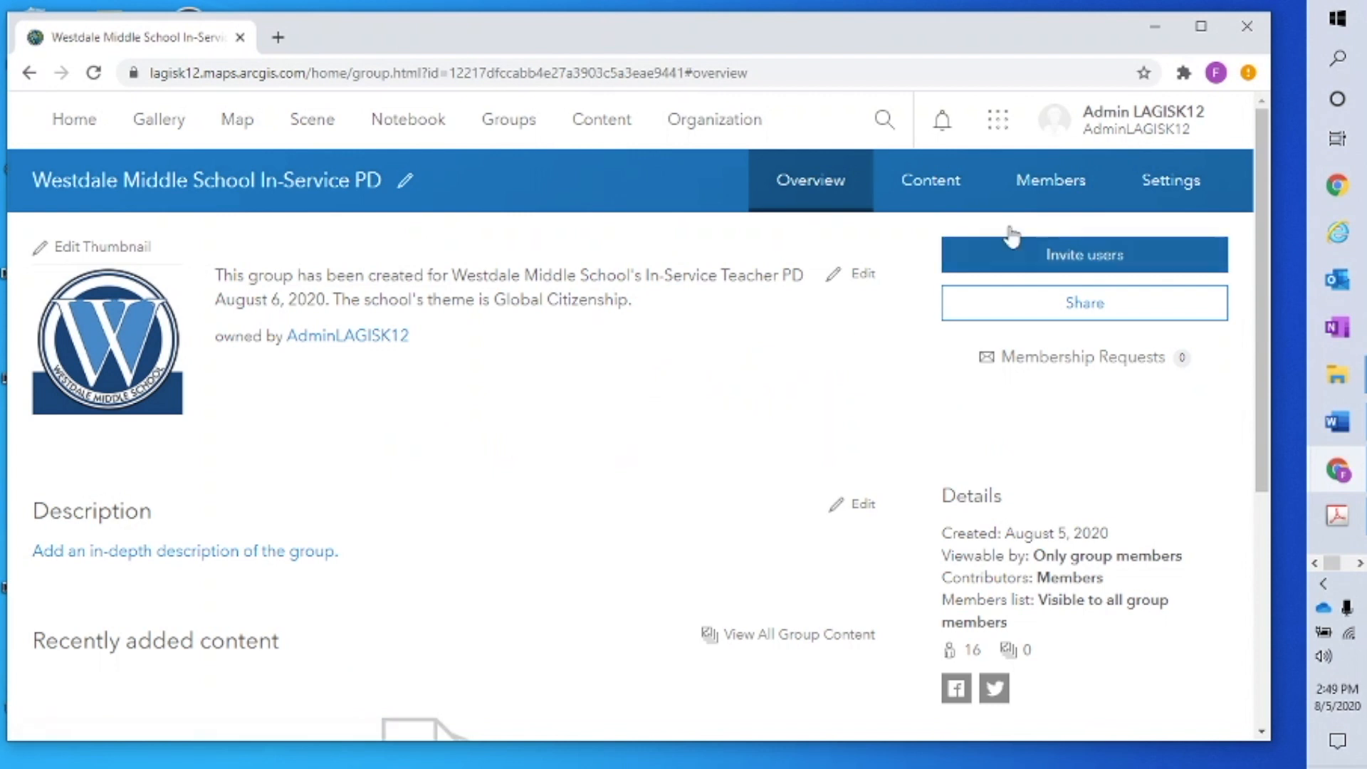
Check the group's 16 members and empty content, then return to the My Groups list
left_click(1048, 187)
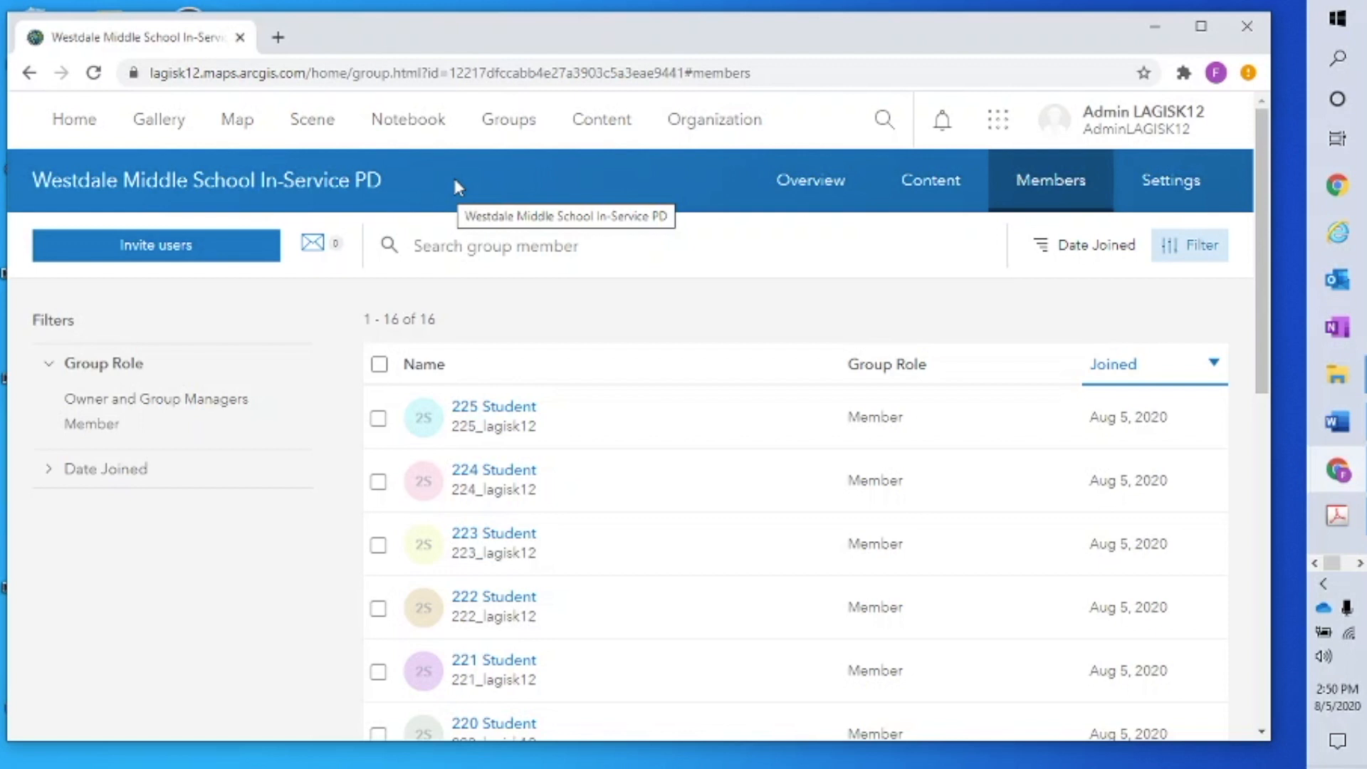
left_click(942, 187)
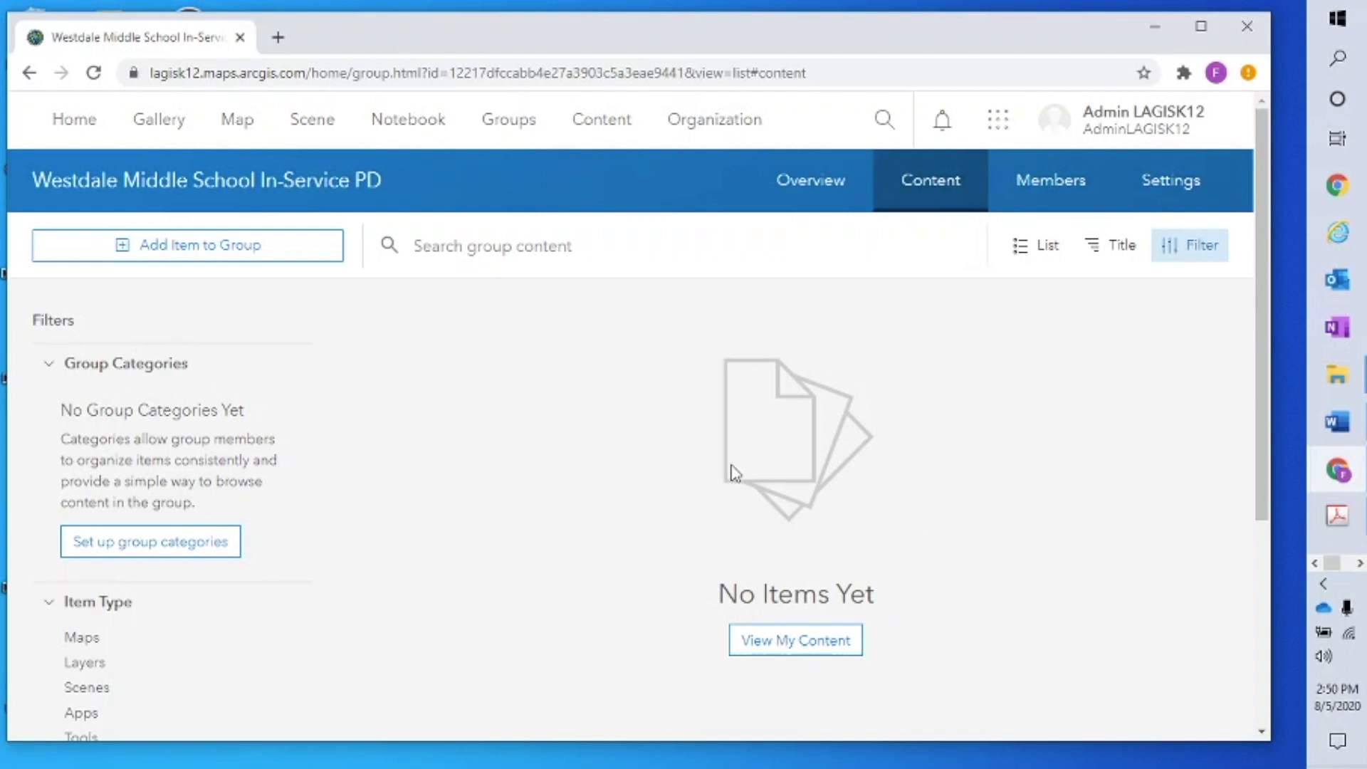
left_click(515, 125)
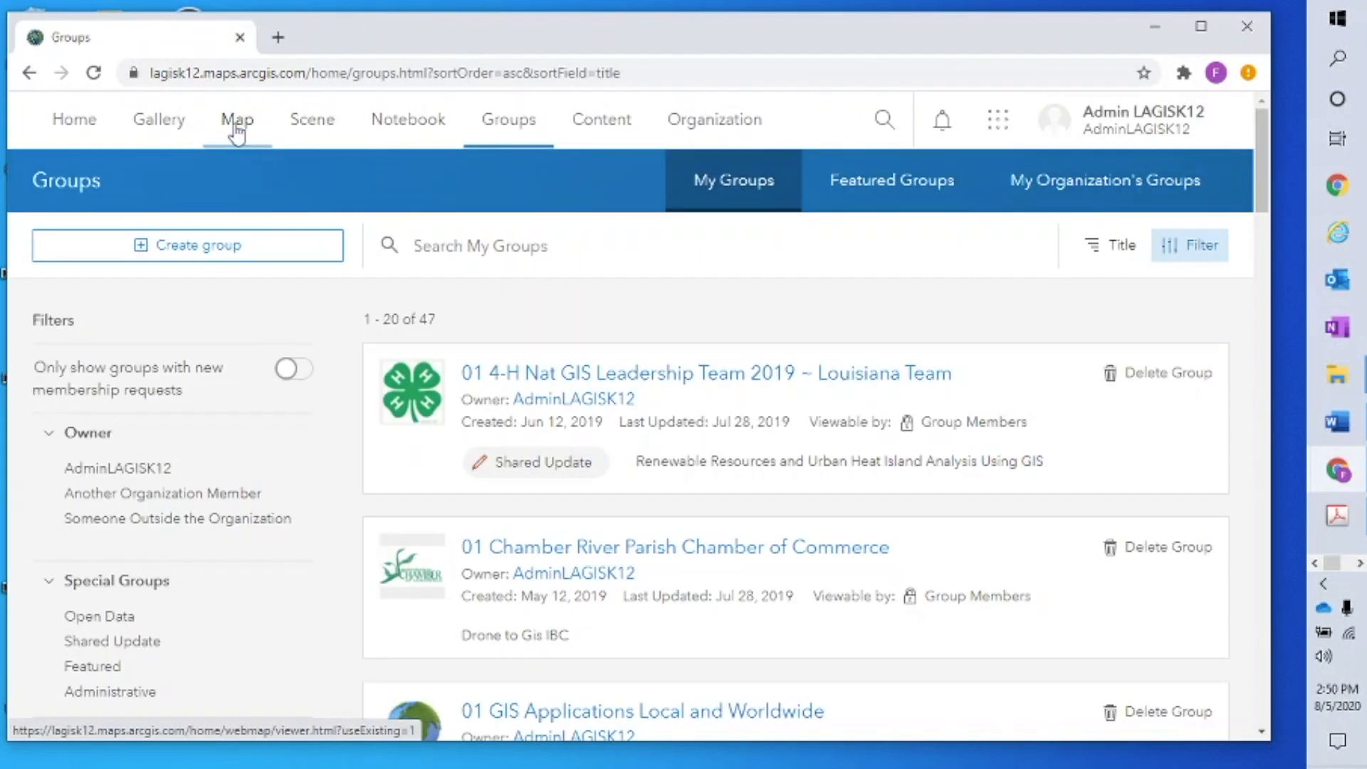
Start a new untitled web map, My Map, in the Map Viewer
left_click(237, 132)
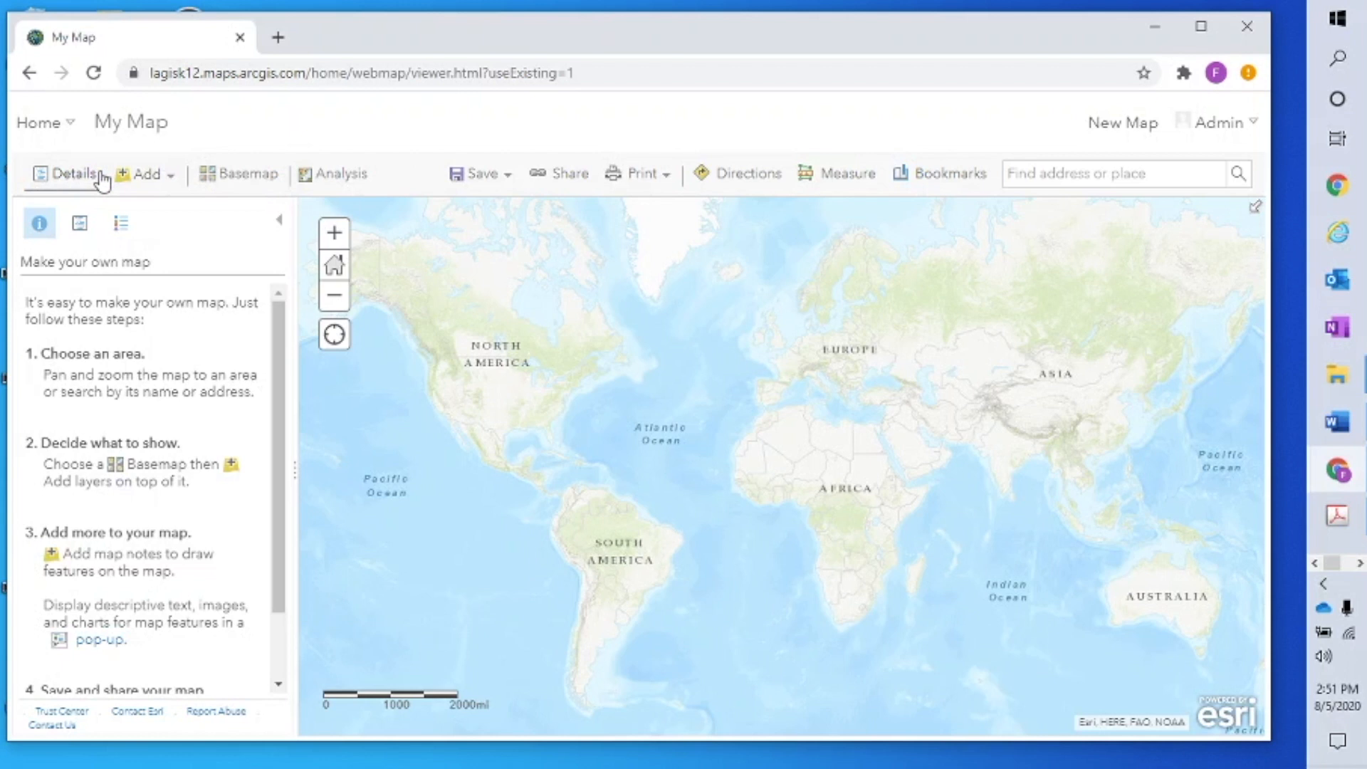
Browse the 4,749 Living Atlas layers, then show the basemap gallery
left_click(161, 182)
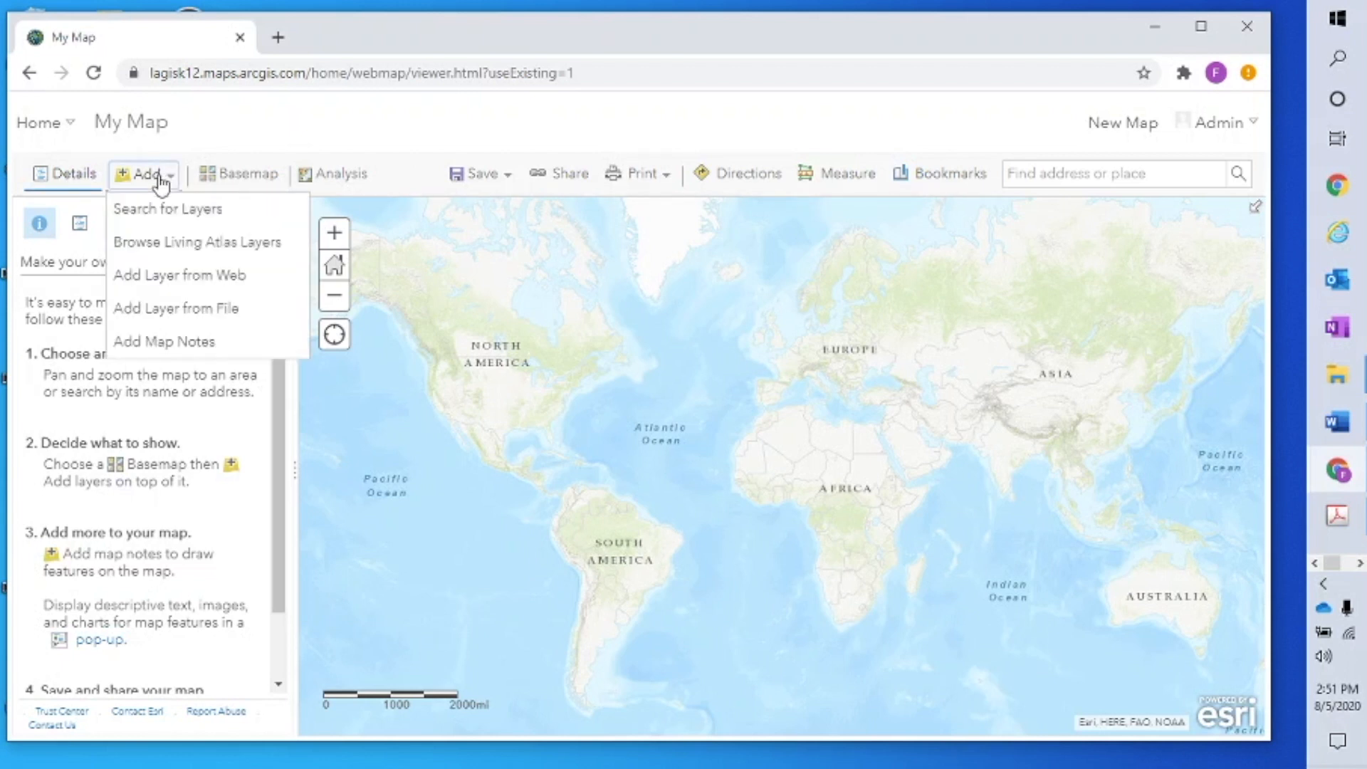
left_click(196, 244)
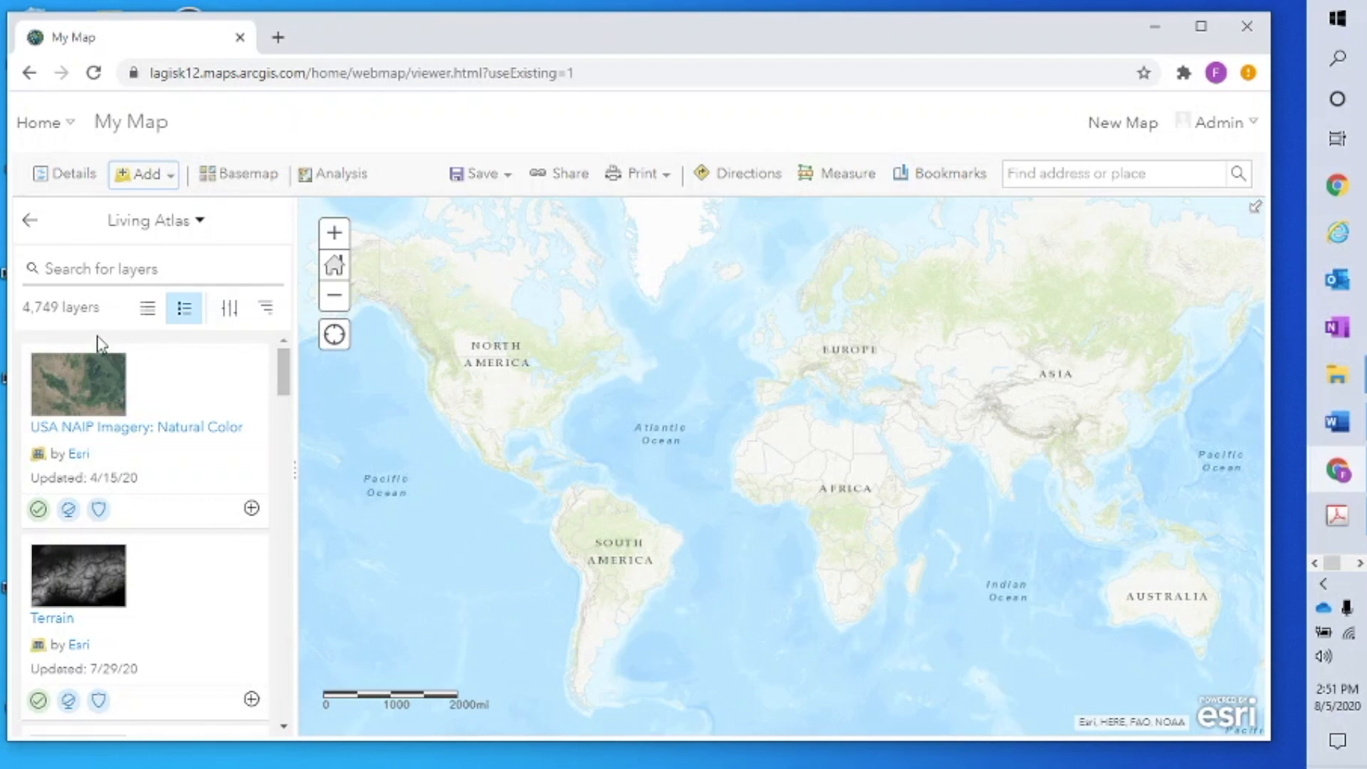
left_click(240, 178)
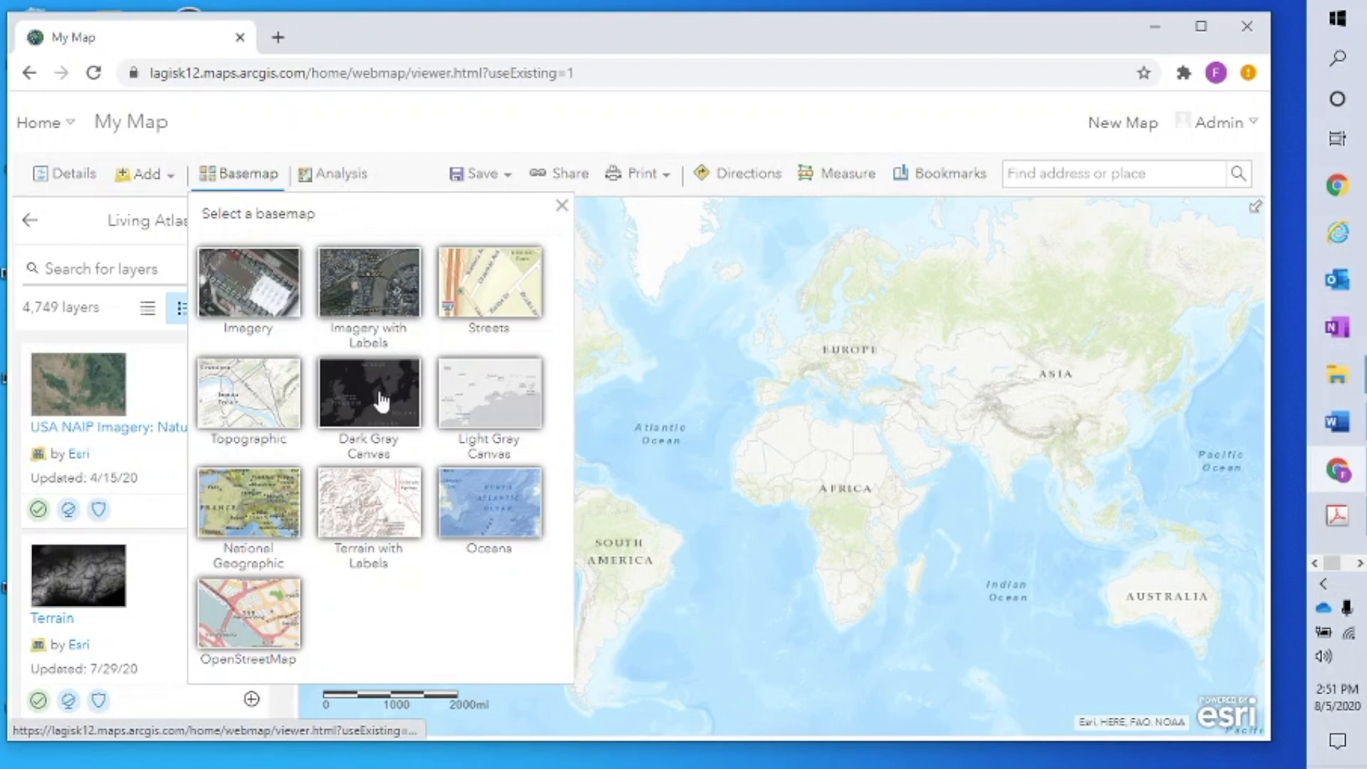
Try the National Geographic basemap, then switch to Imagery with Labels
left_click(244, 521)
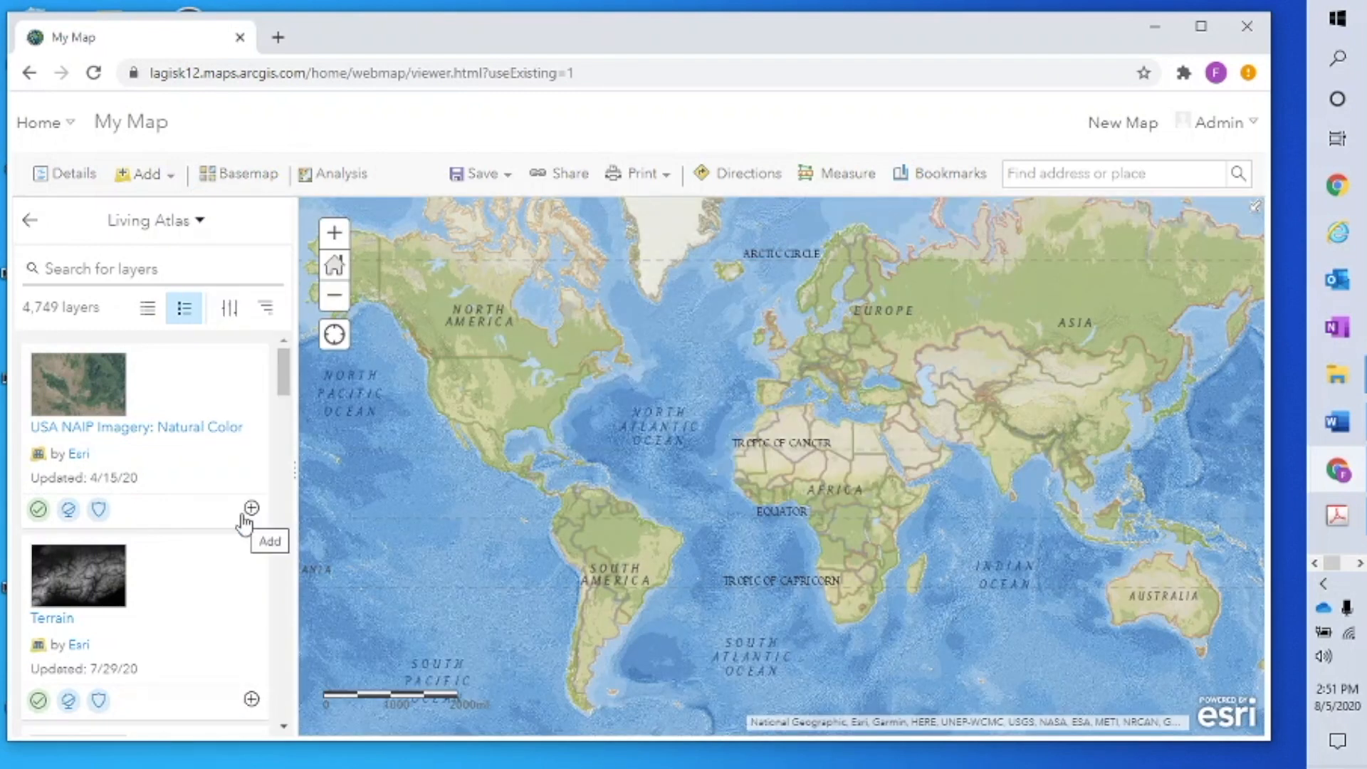
left_click(231, 177)
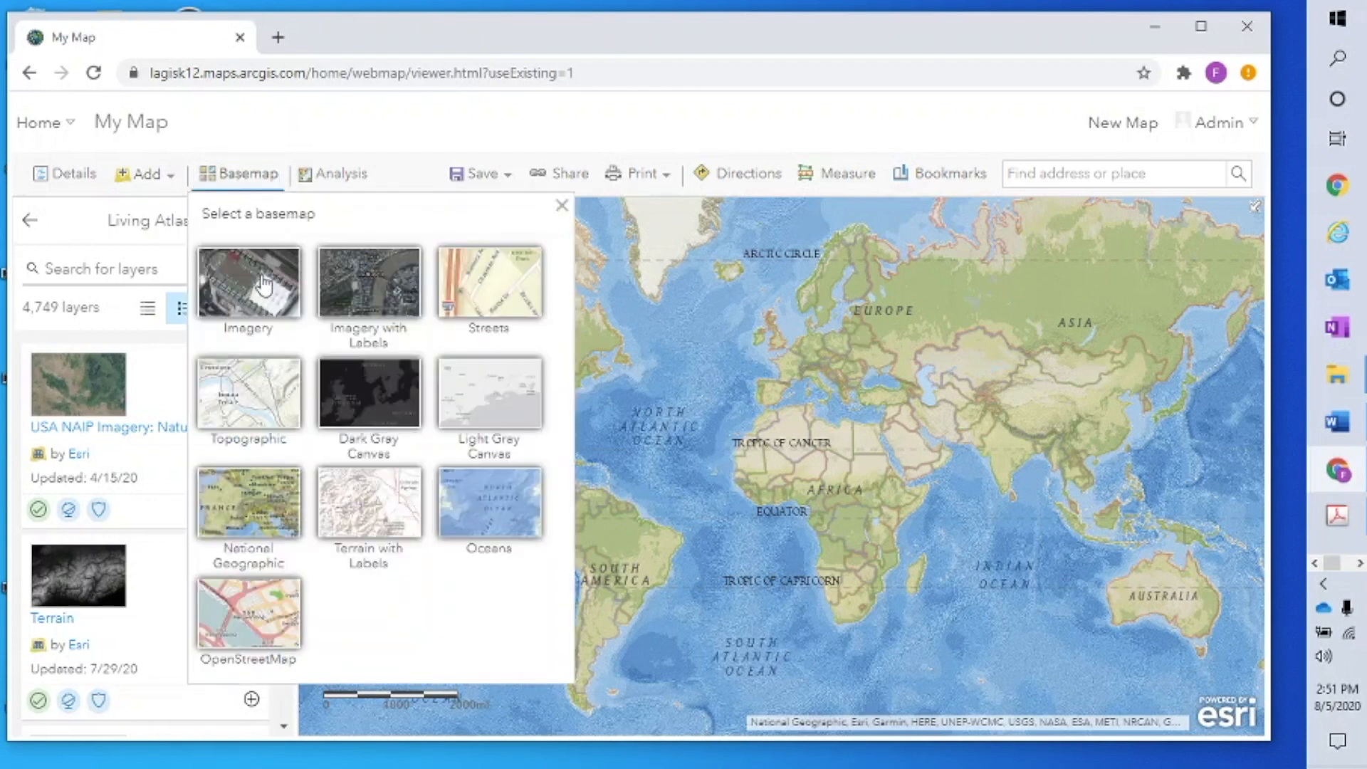
left_click(350, 293)
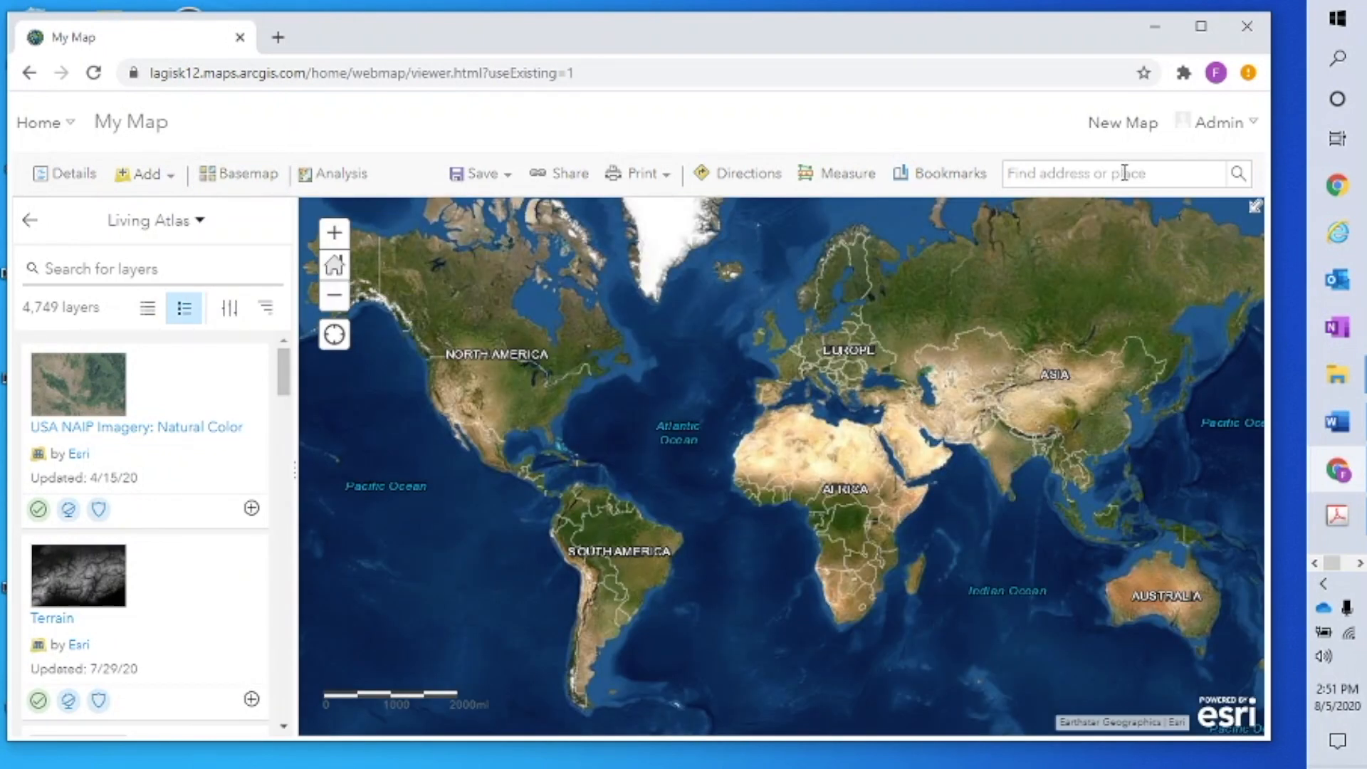
Find the entered street address, pan around Houserville on imagery, then return to world extent
type("8000 innovation p")
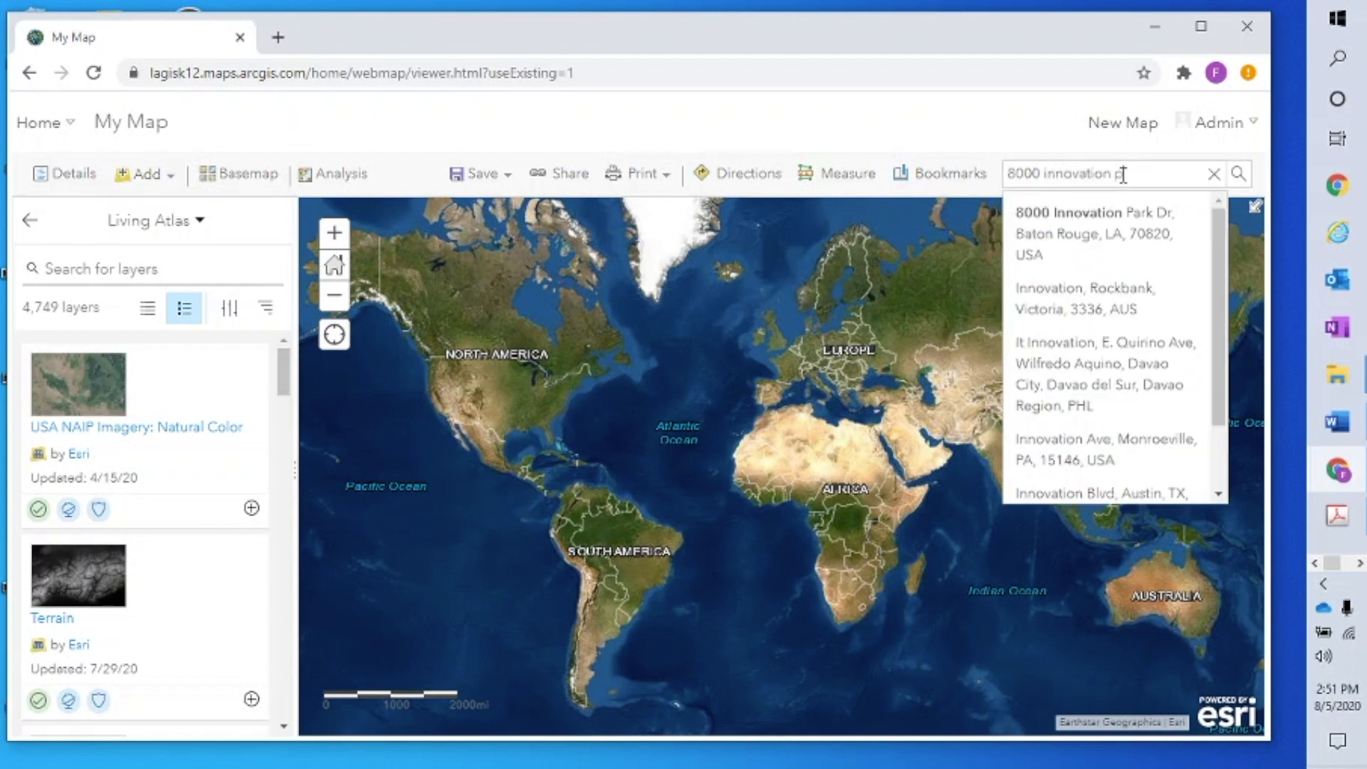
type("ark driv")
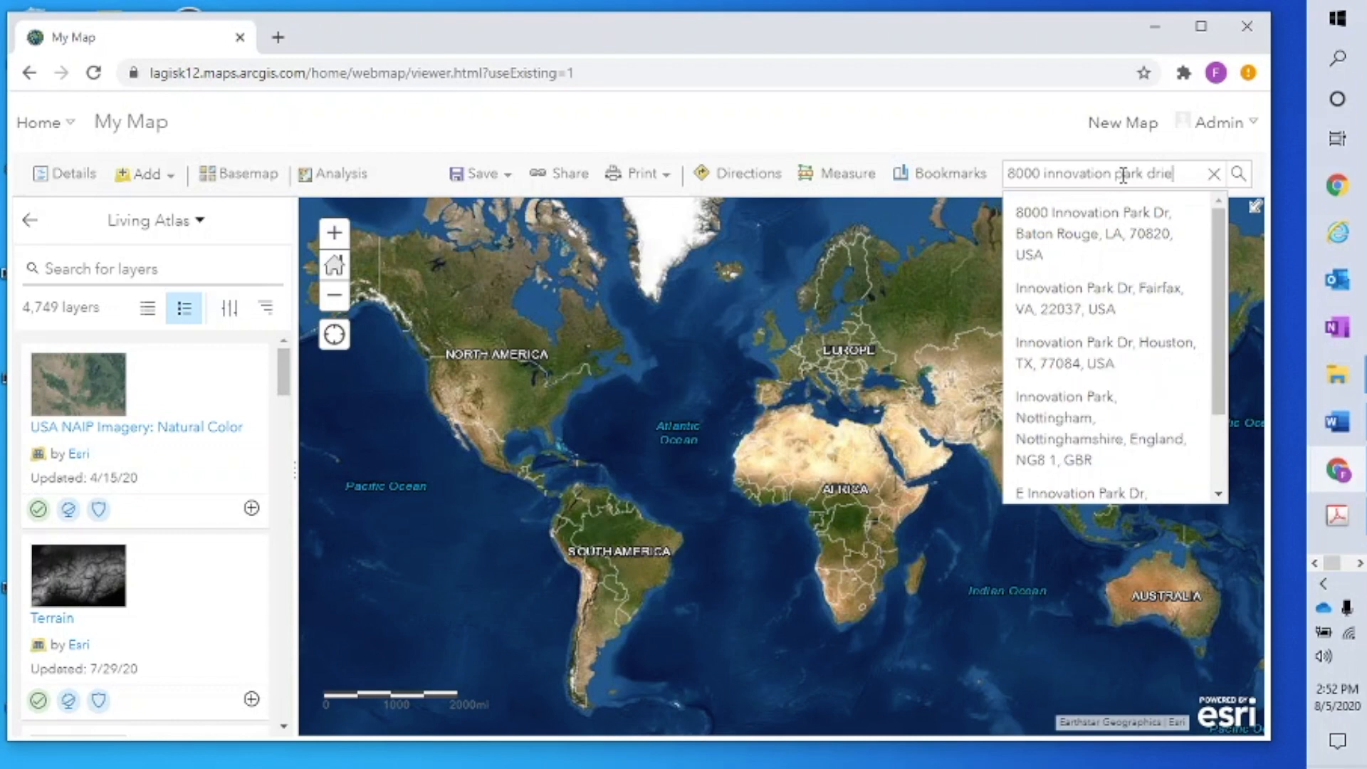
type("e")
key("Return")
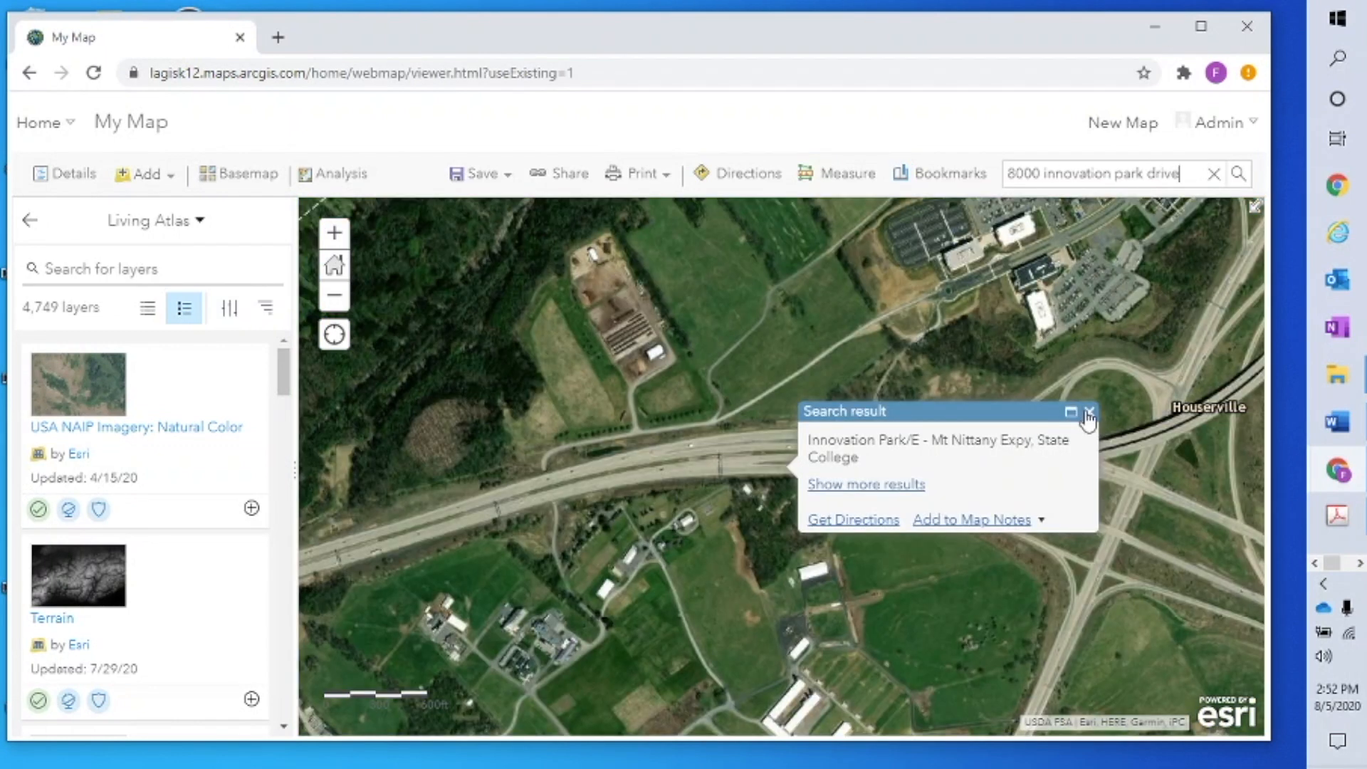
left_click(1089, 412)
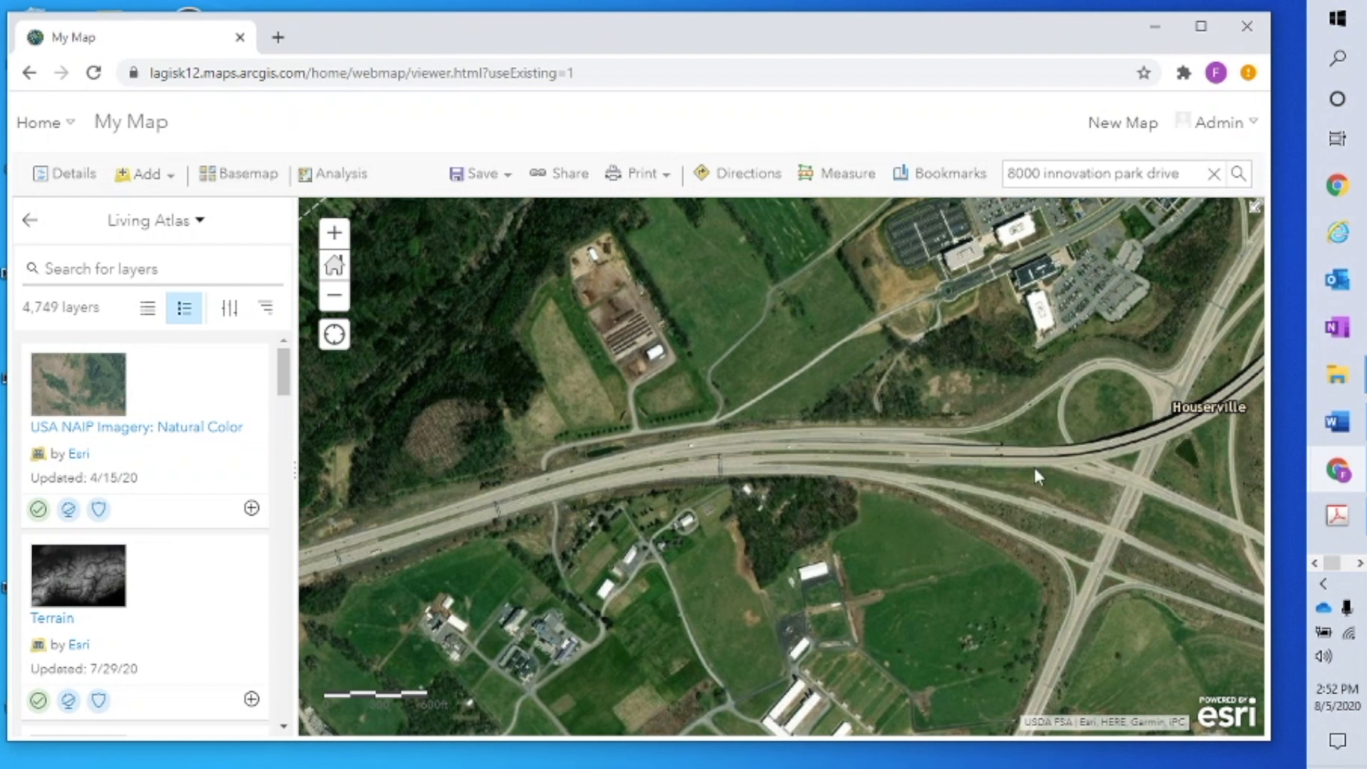
left_click_drag(855, 557, 845, 733)
left_click_drag(1143, 515, 825, 599)
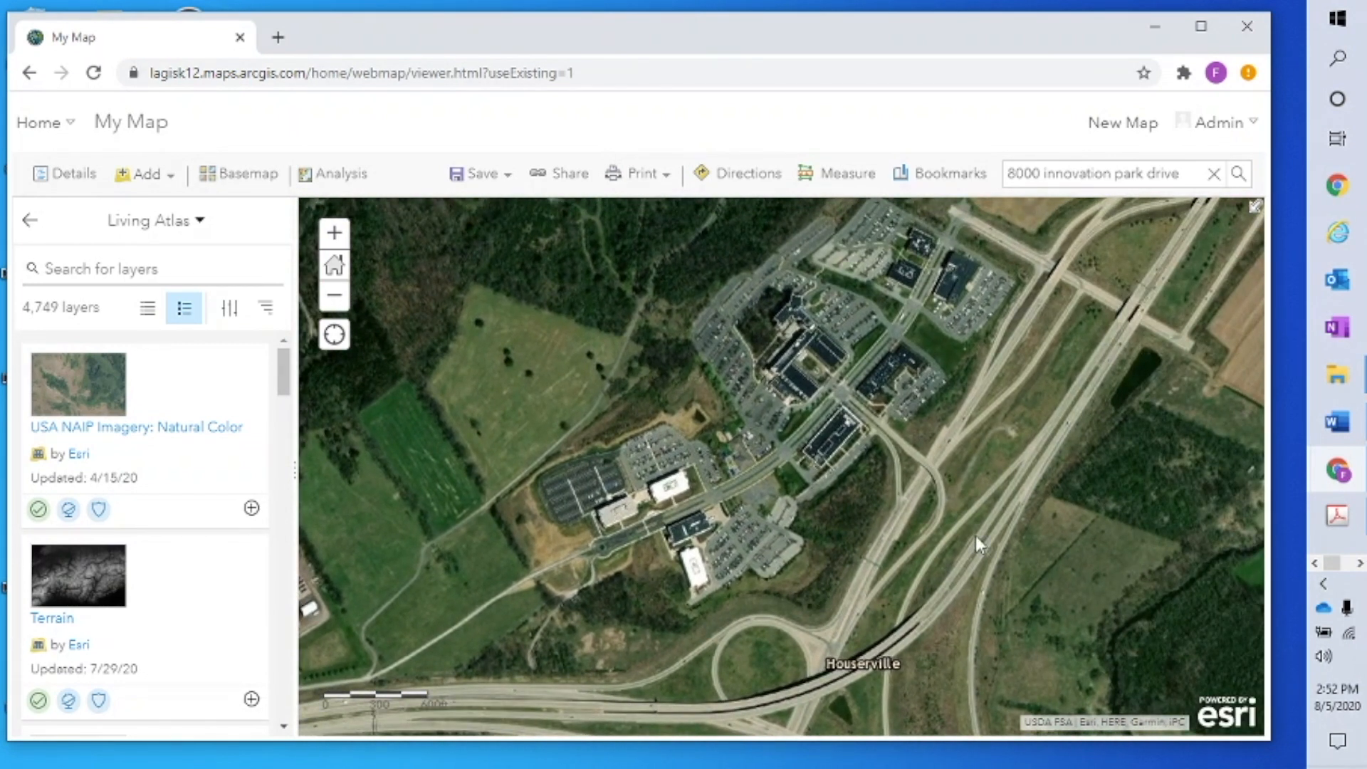
left_click(334, 269)
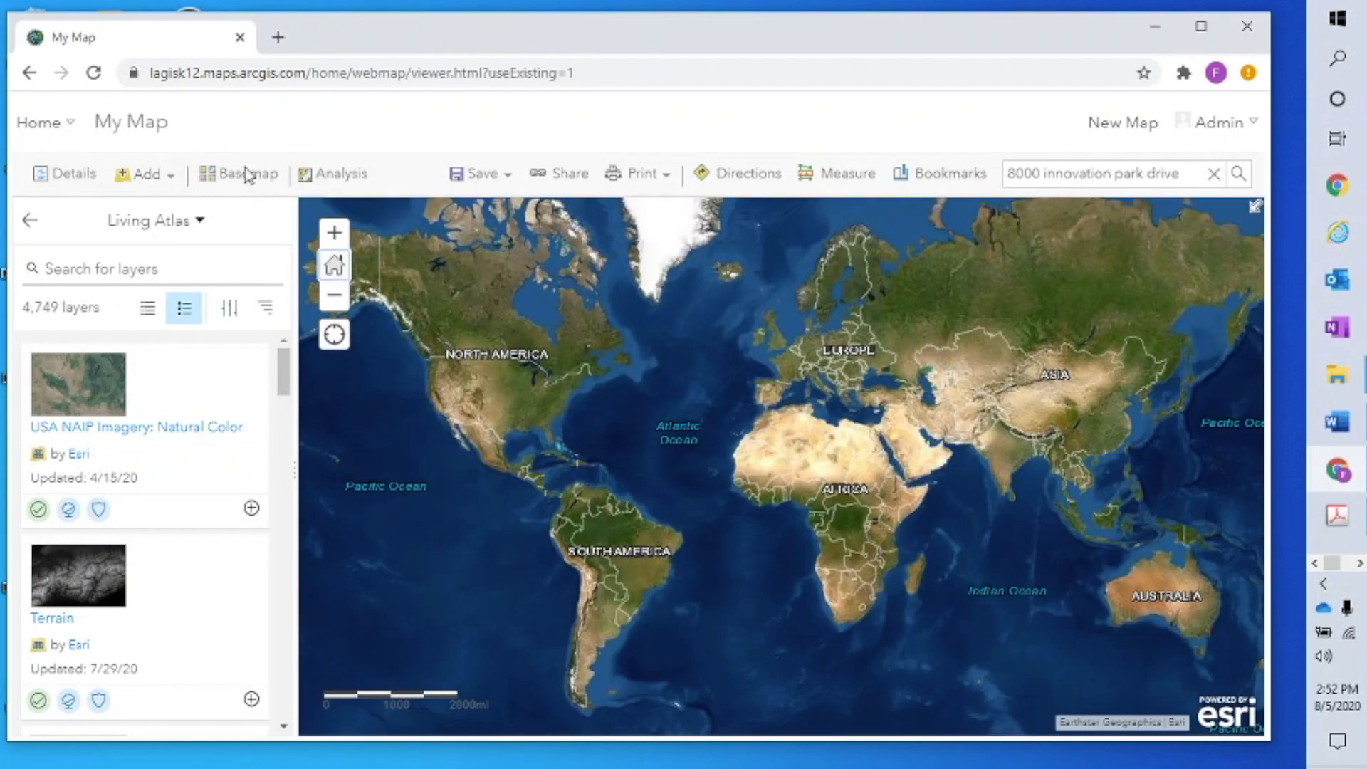
left_click(332, 178)
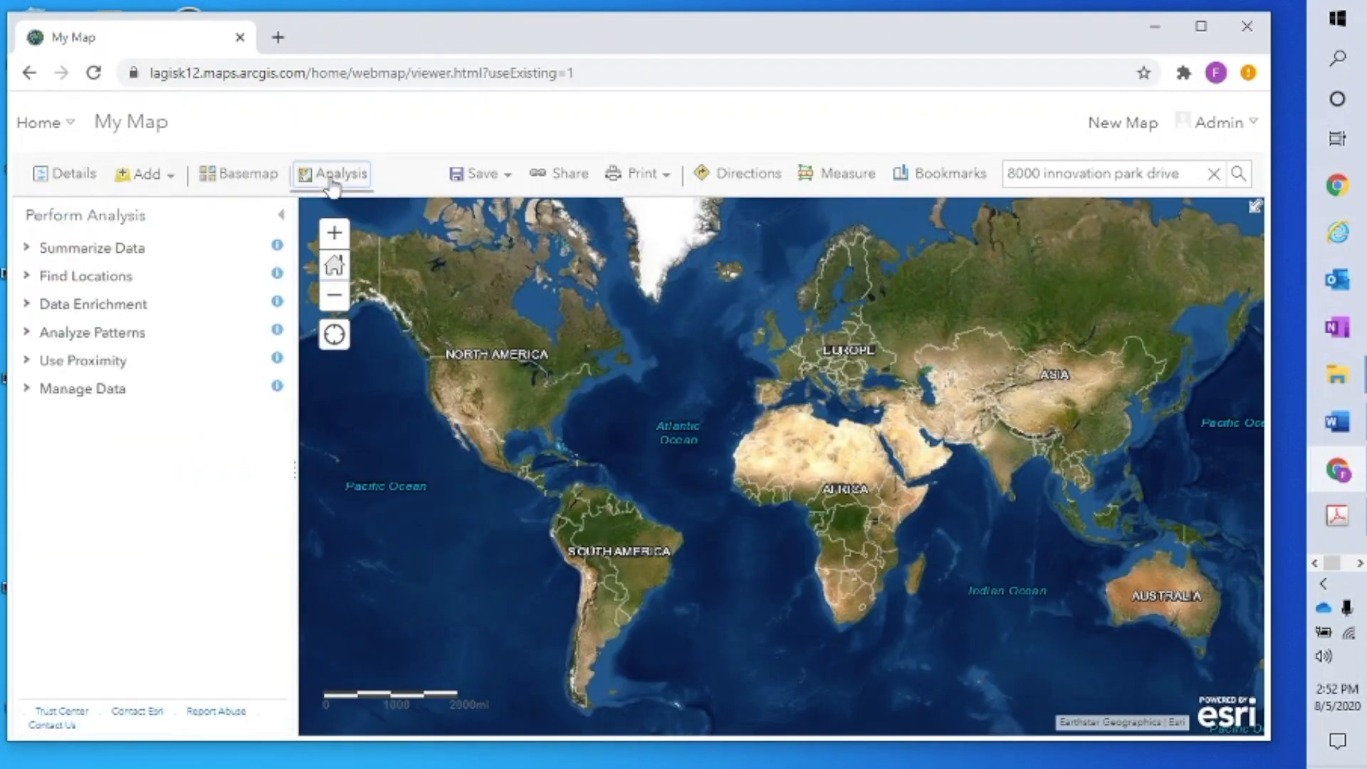
Expand and collapse the Summarize Data, Find Locations, Data Enrichment and Analyze Patterns categories
left_click(27, 250)
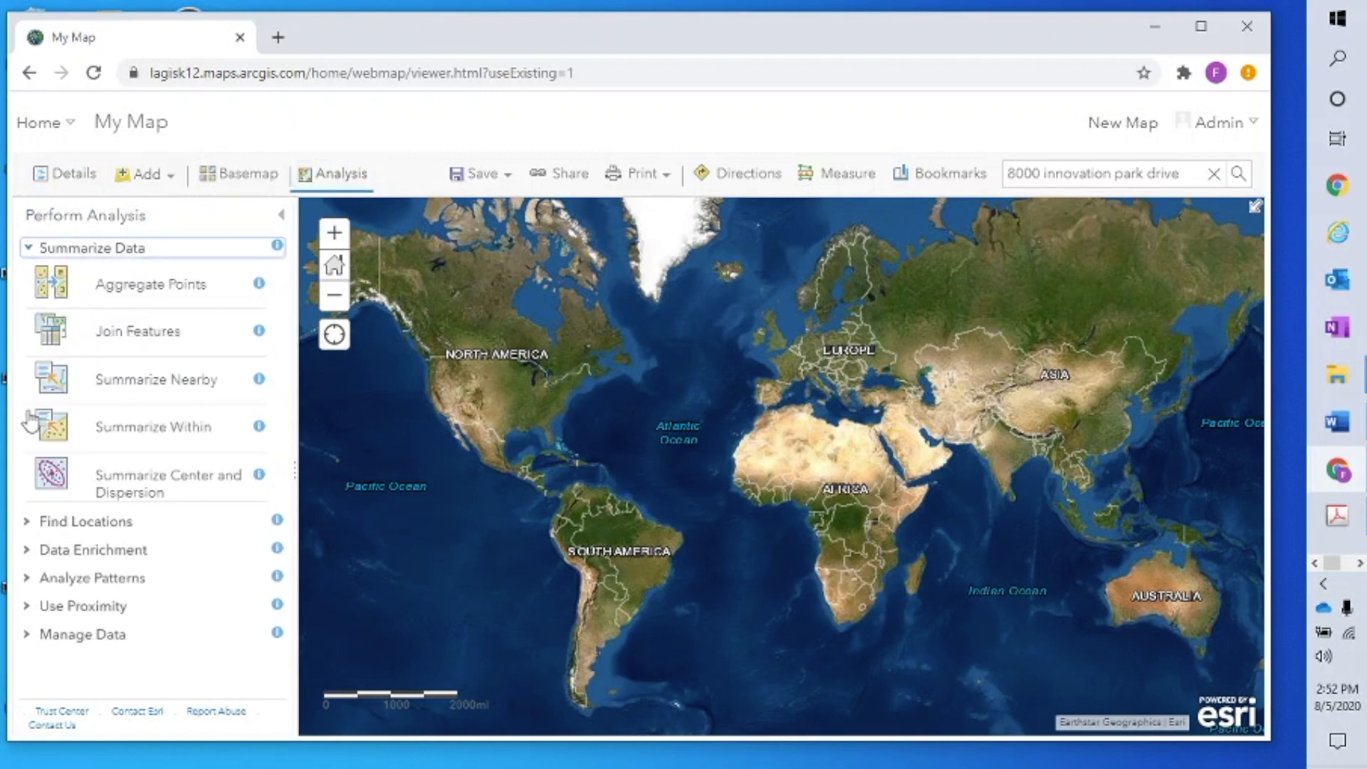
left_click(28, 526)
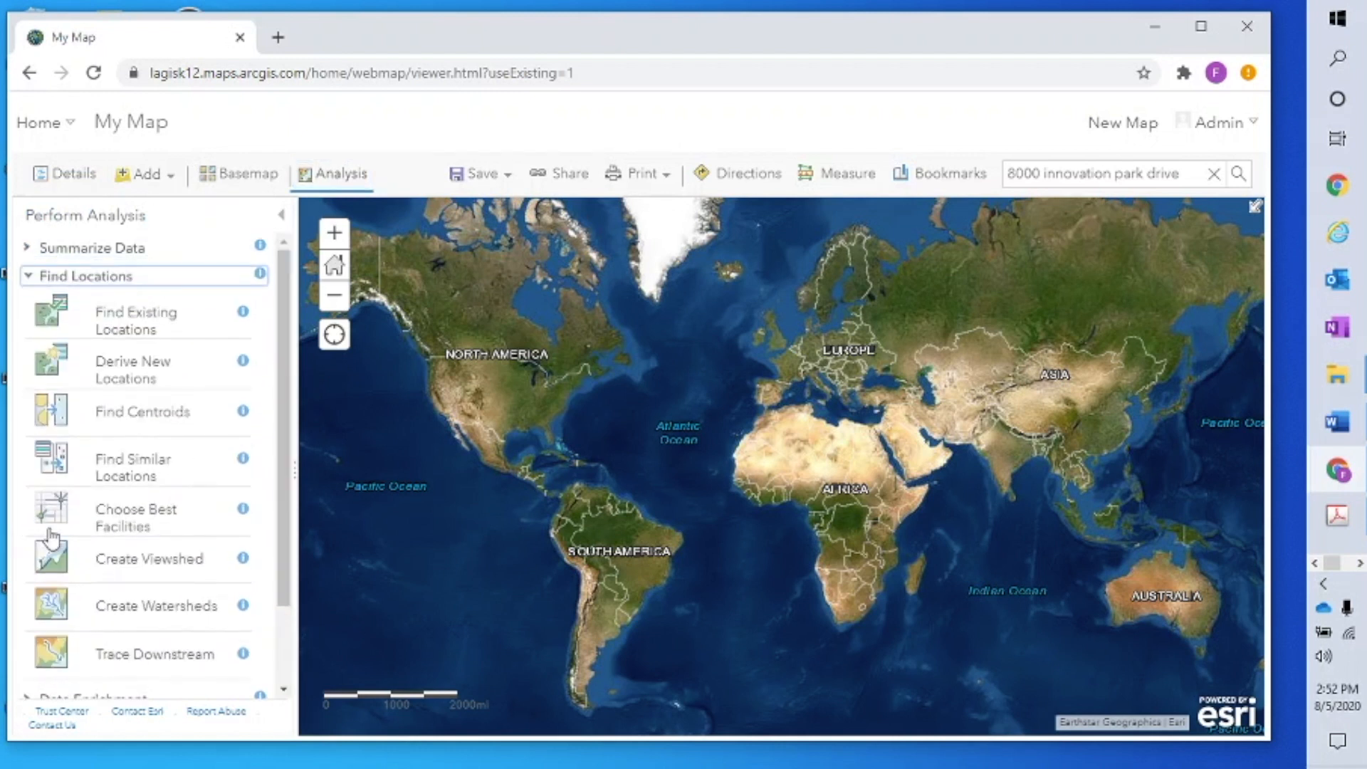
left_click(29, 276)
left_click(29, 304)
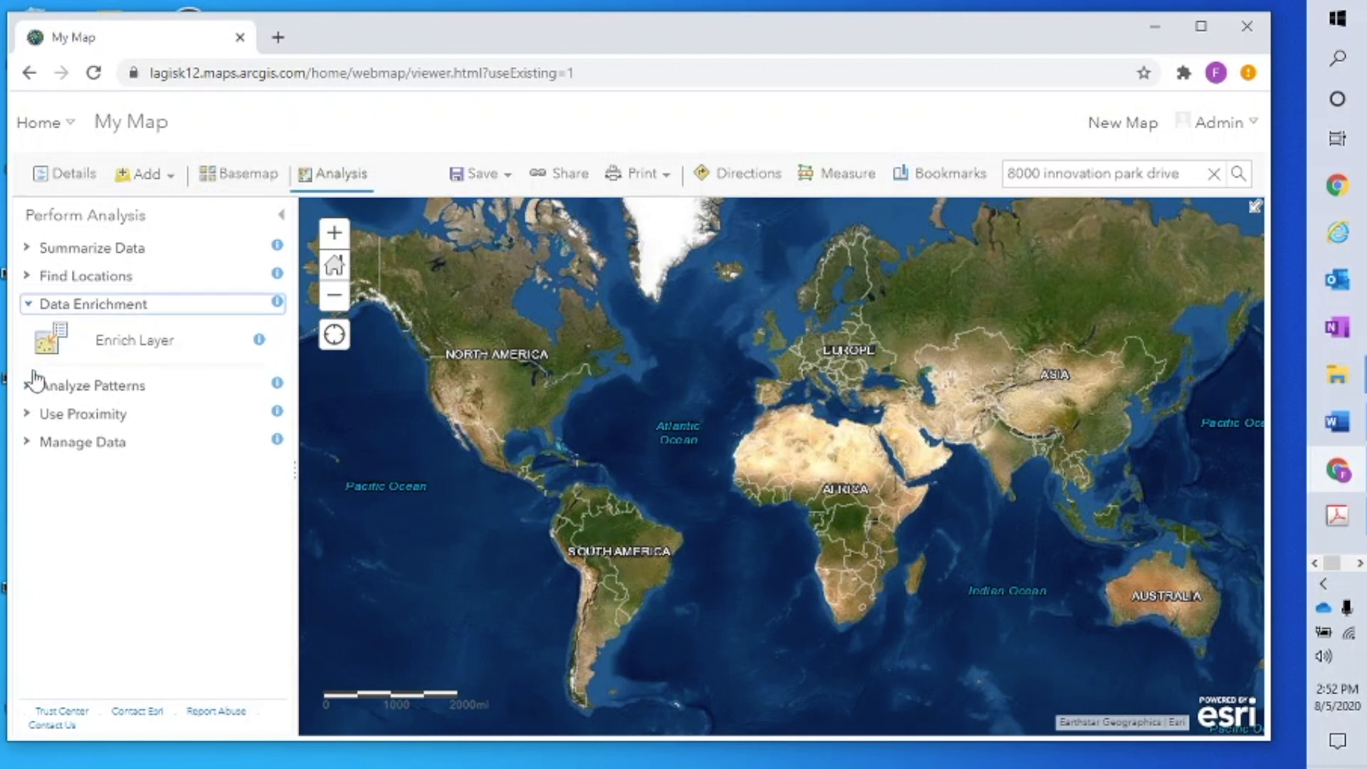
left_click(25, 304)
left_click(28, 333)
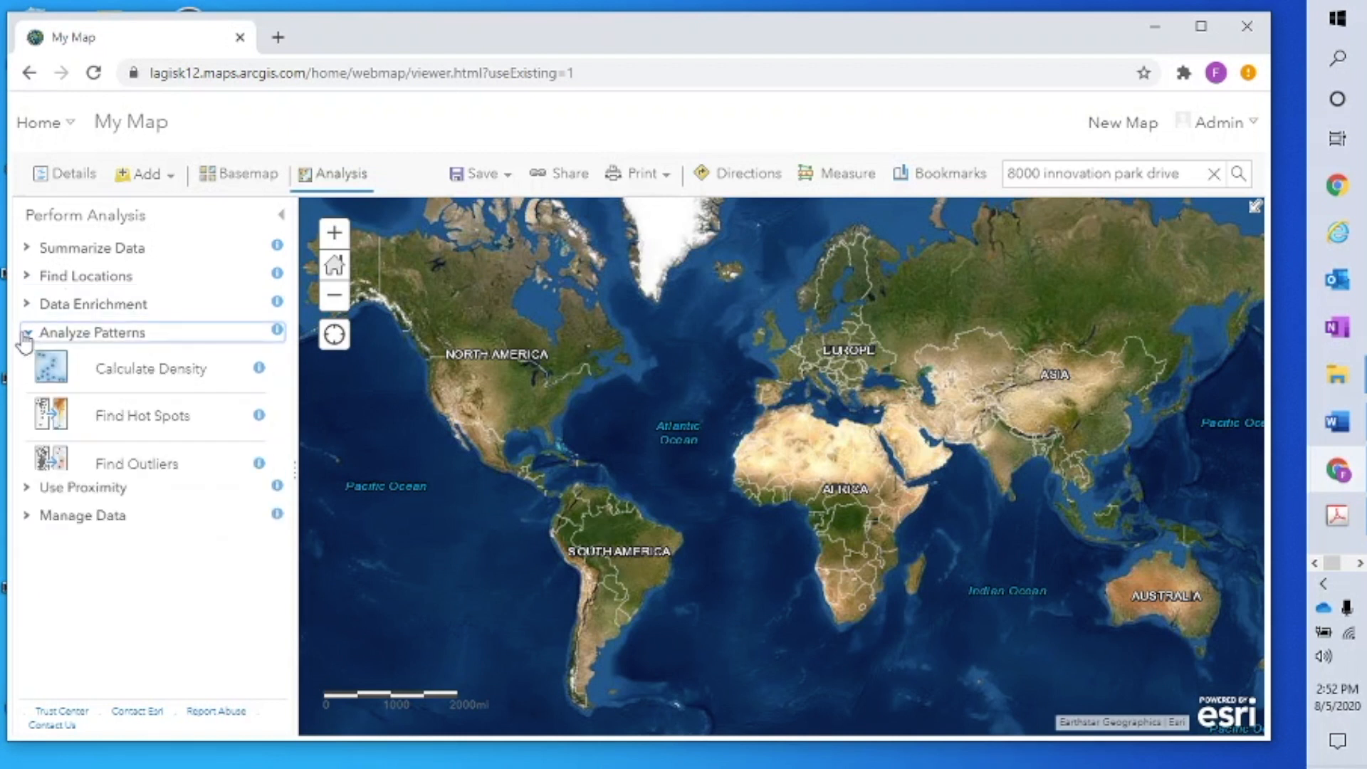
left_click(29, 334)
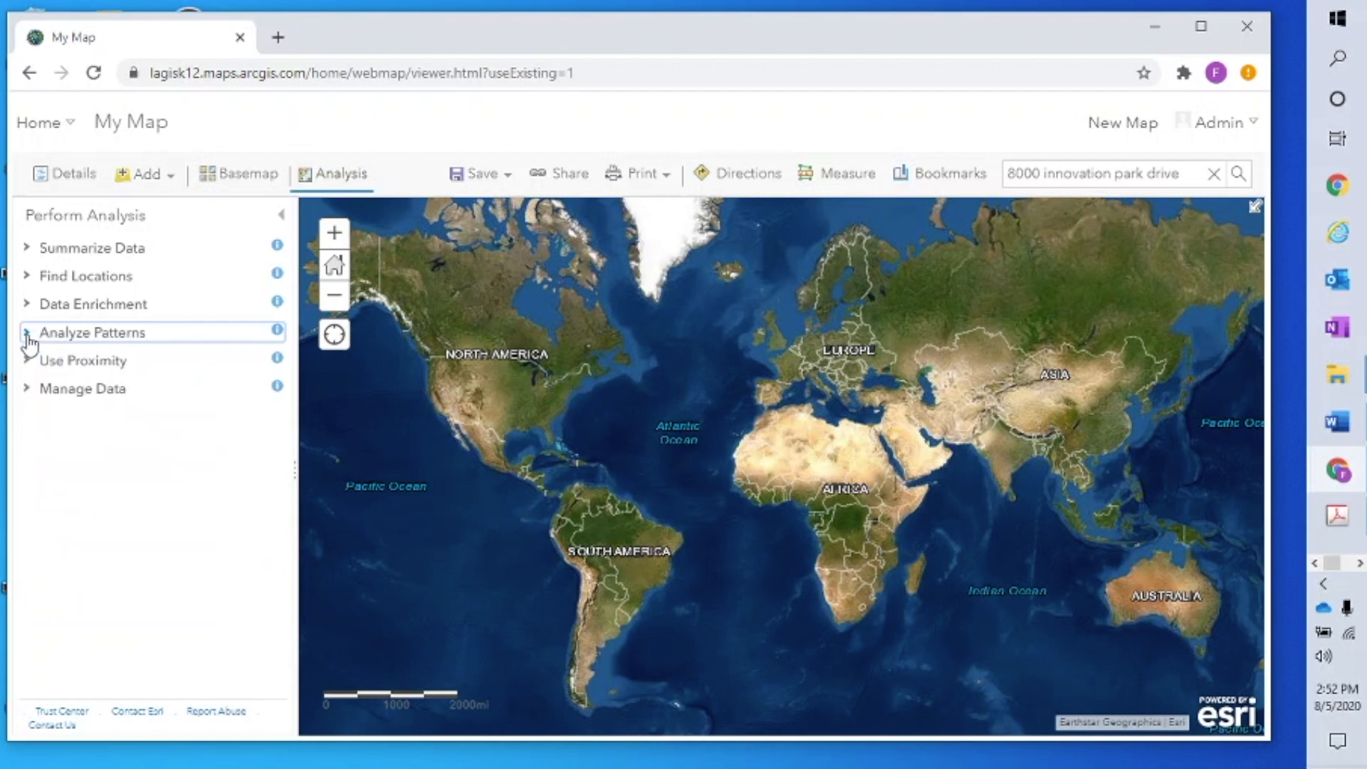
Check the Use Proximity and Manage Data tools, then bring up Measure for area in Sq Miles
left_click(27, 361)
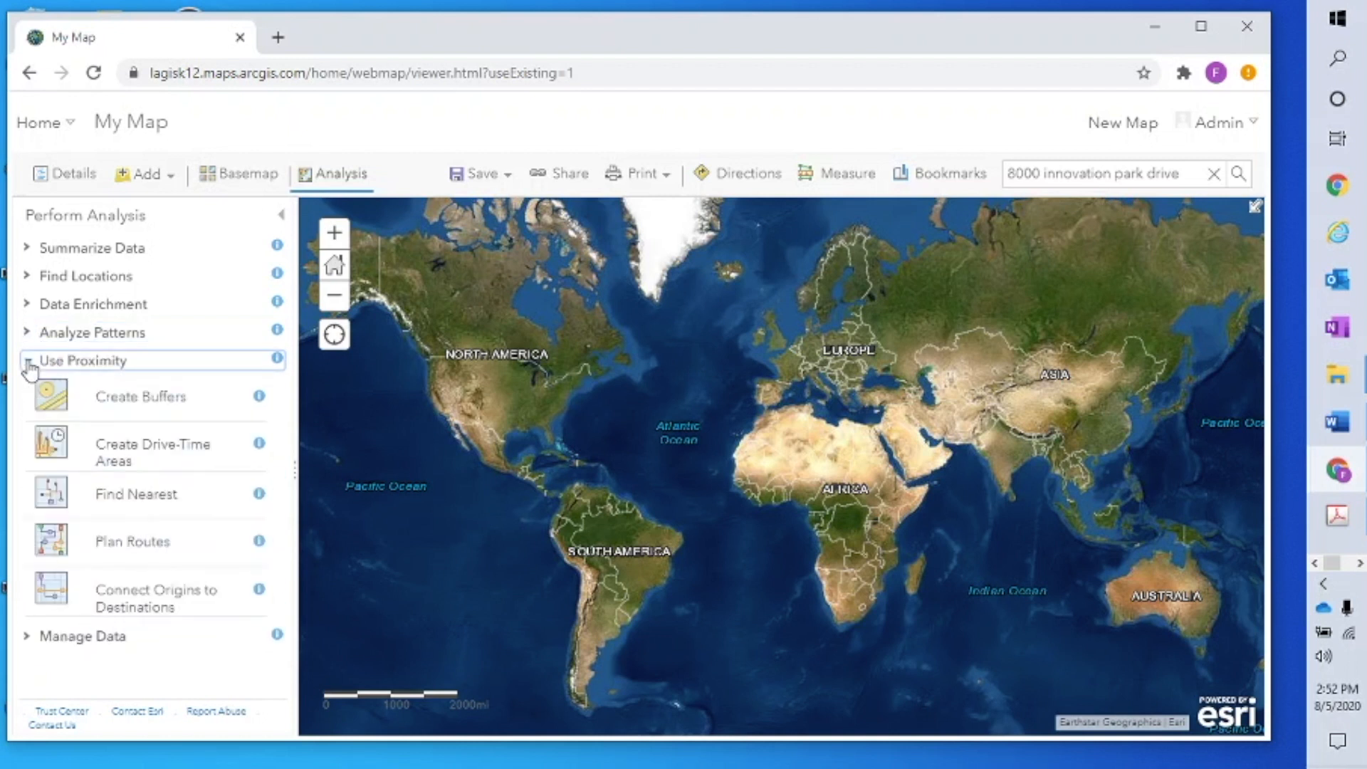
left_click(28, 363)
left_click(27, 389)
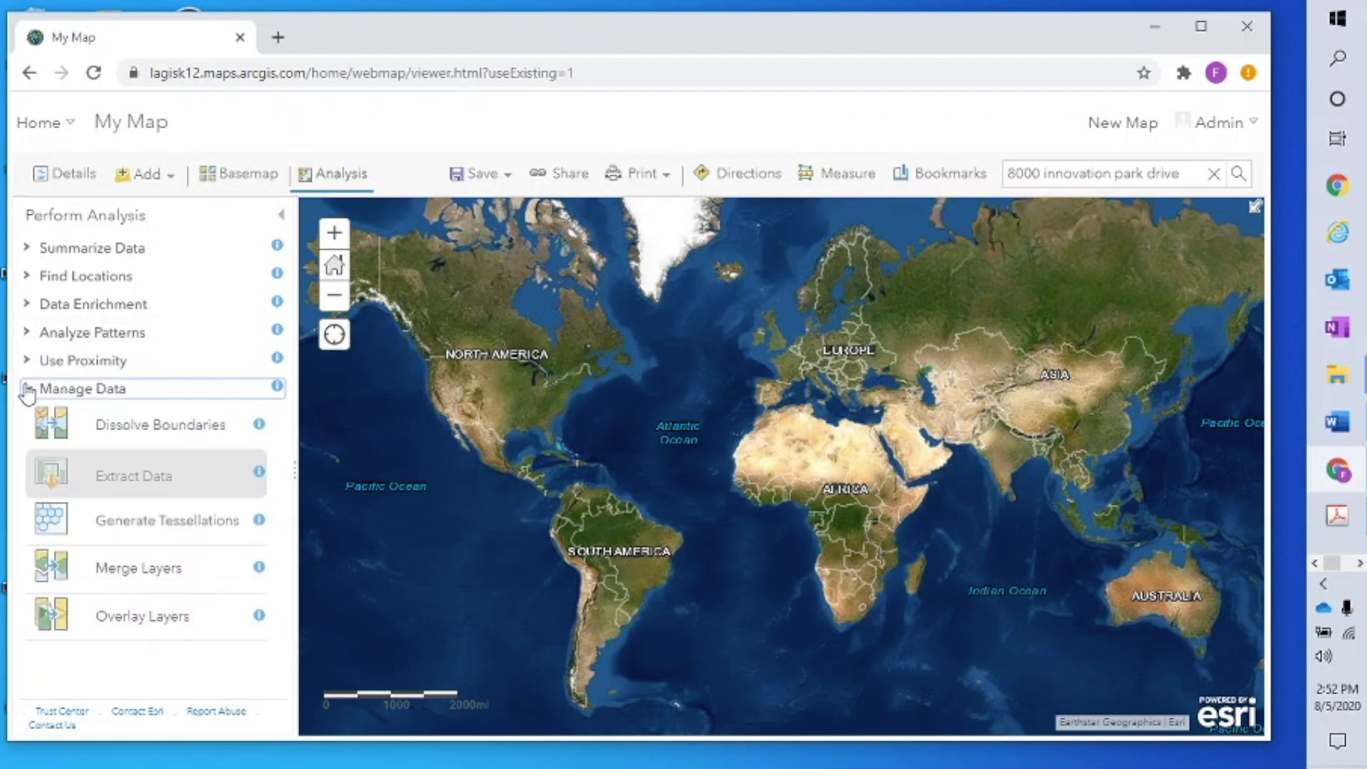
left_click(28, 390)
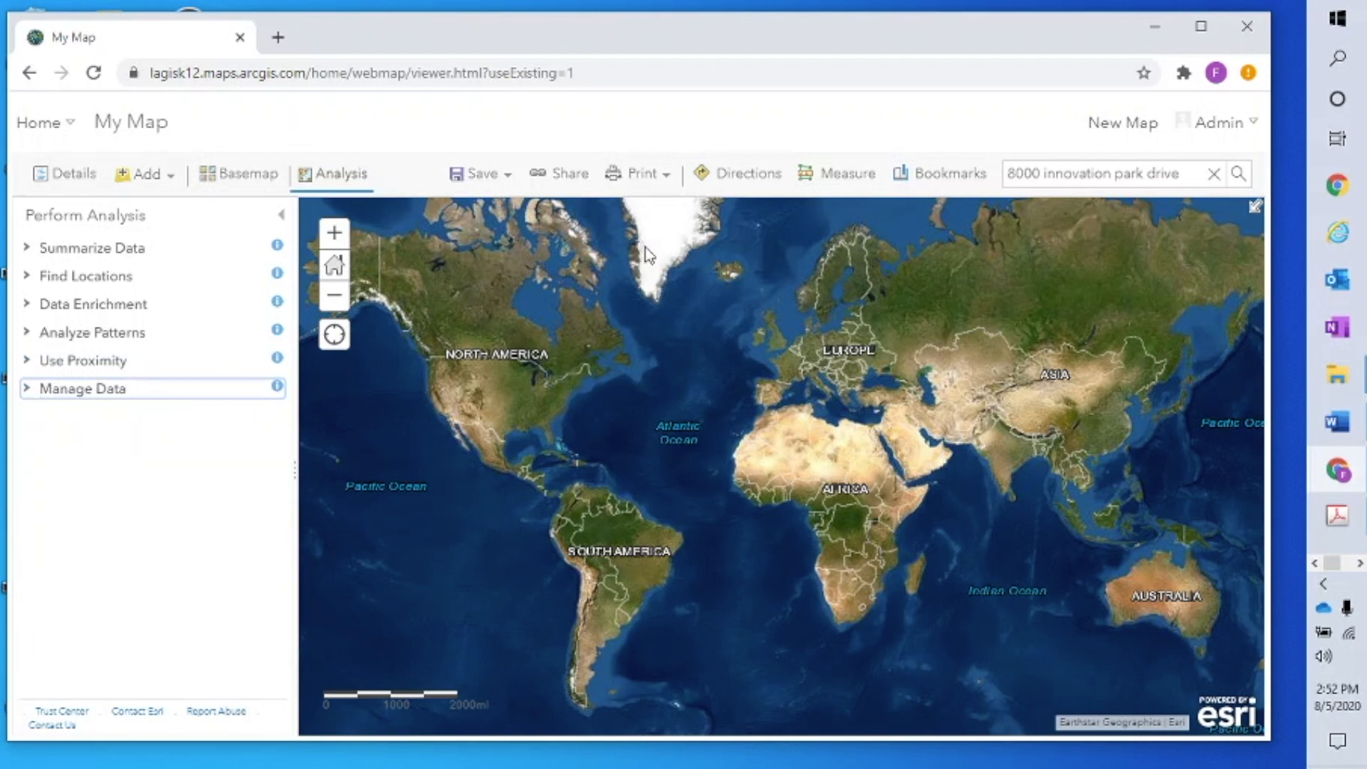
left_click(842, 183)
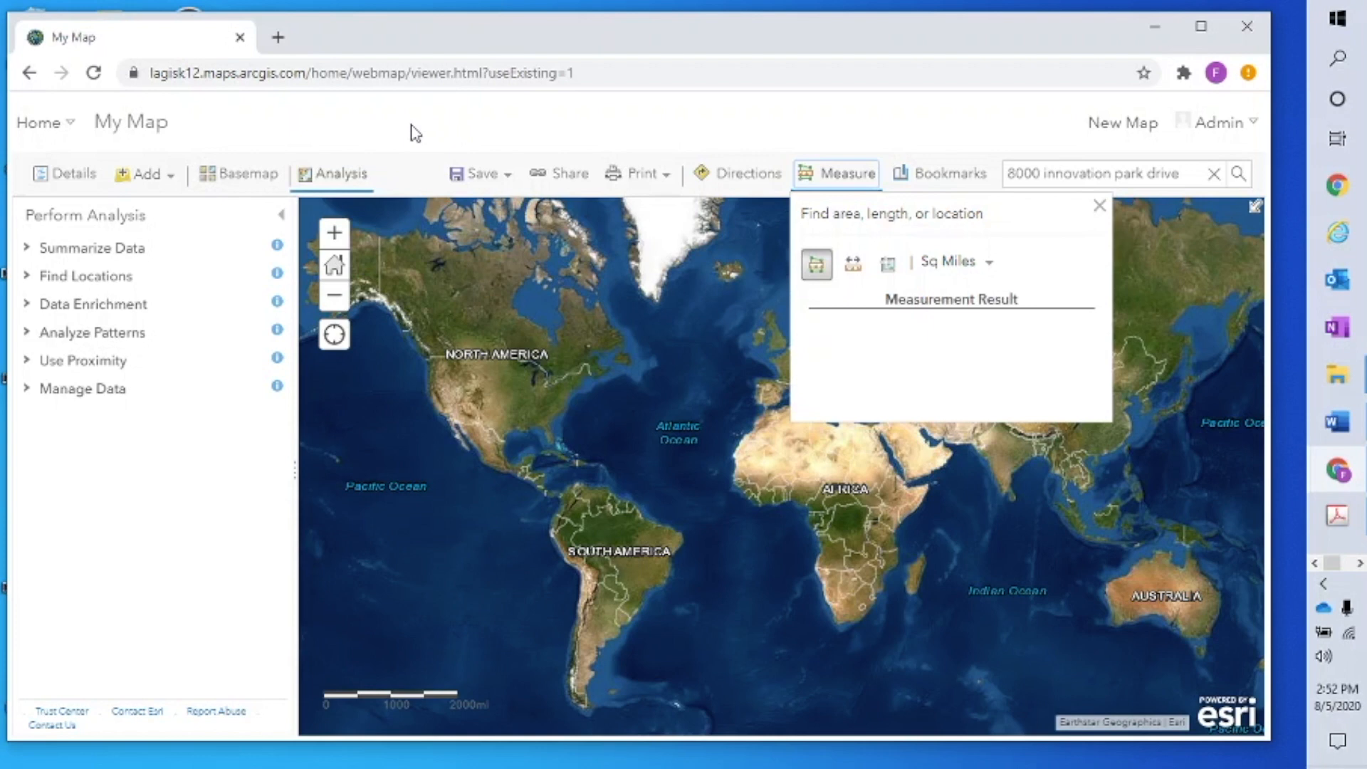
Choose Home from the site sections menu to reach the Mighty Maps Institute home page
left_click(38, 131)
left_click(47, 163)
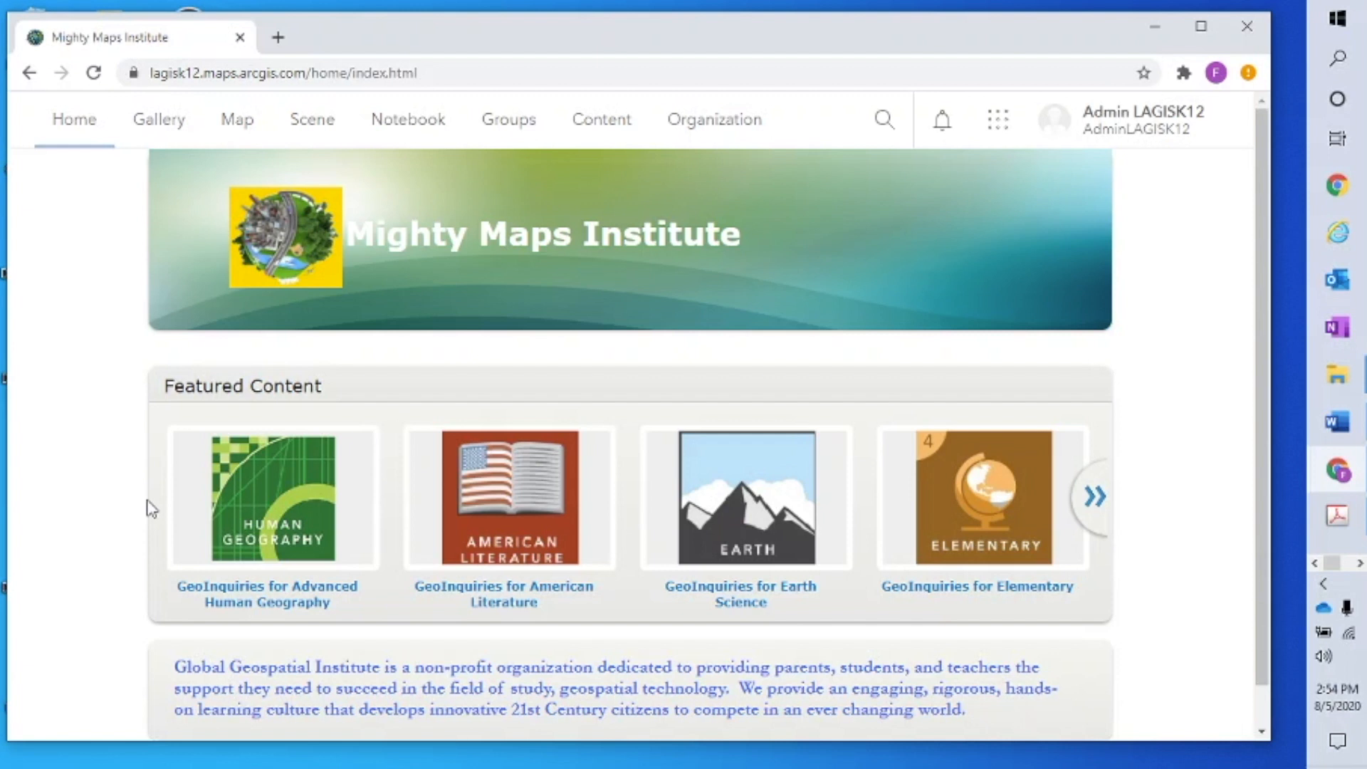
Page forward and back through the GeoInquiries Featured Content carousel, then go to My Groups
left_click(1096, 498)
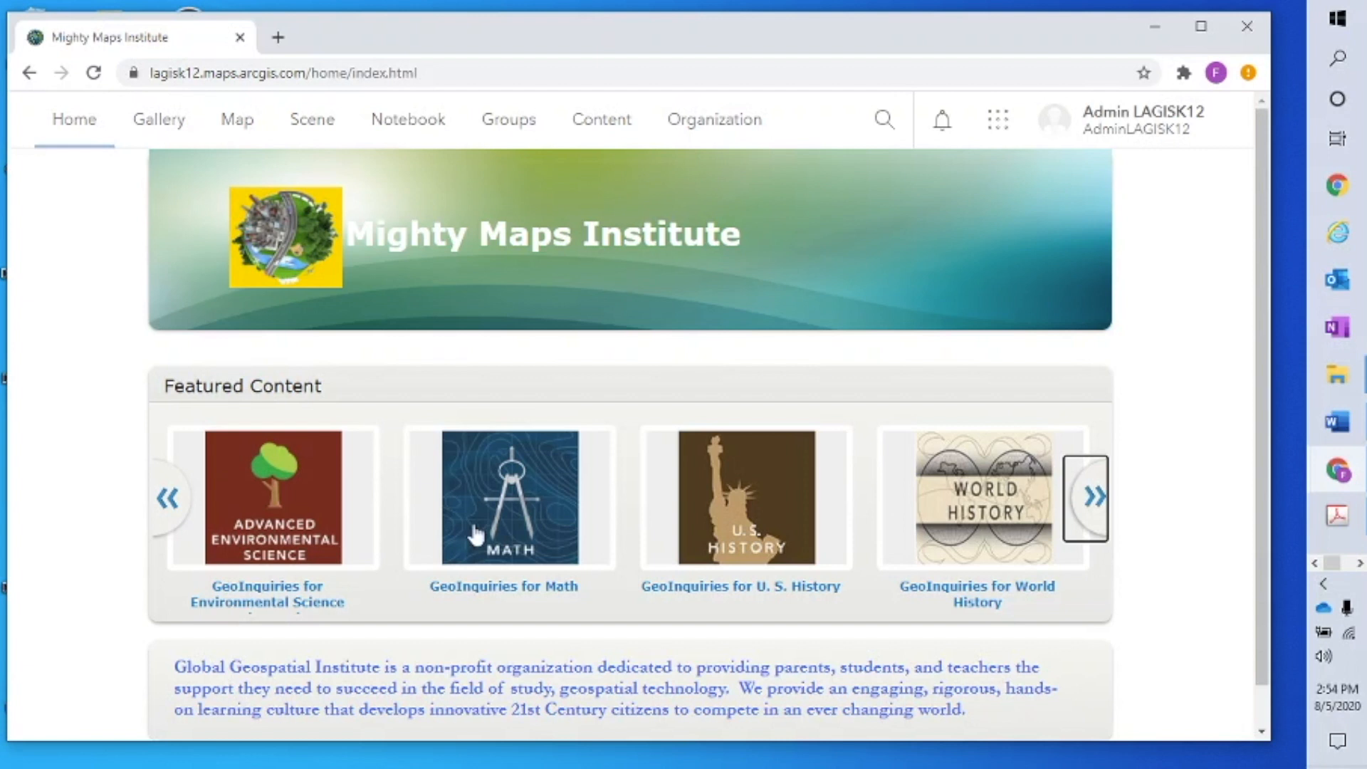
left_click(1093, 505)
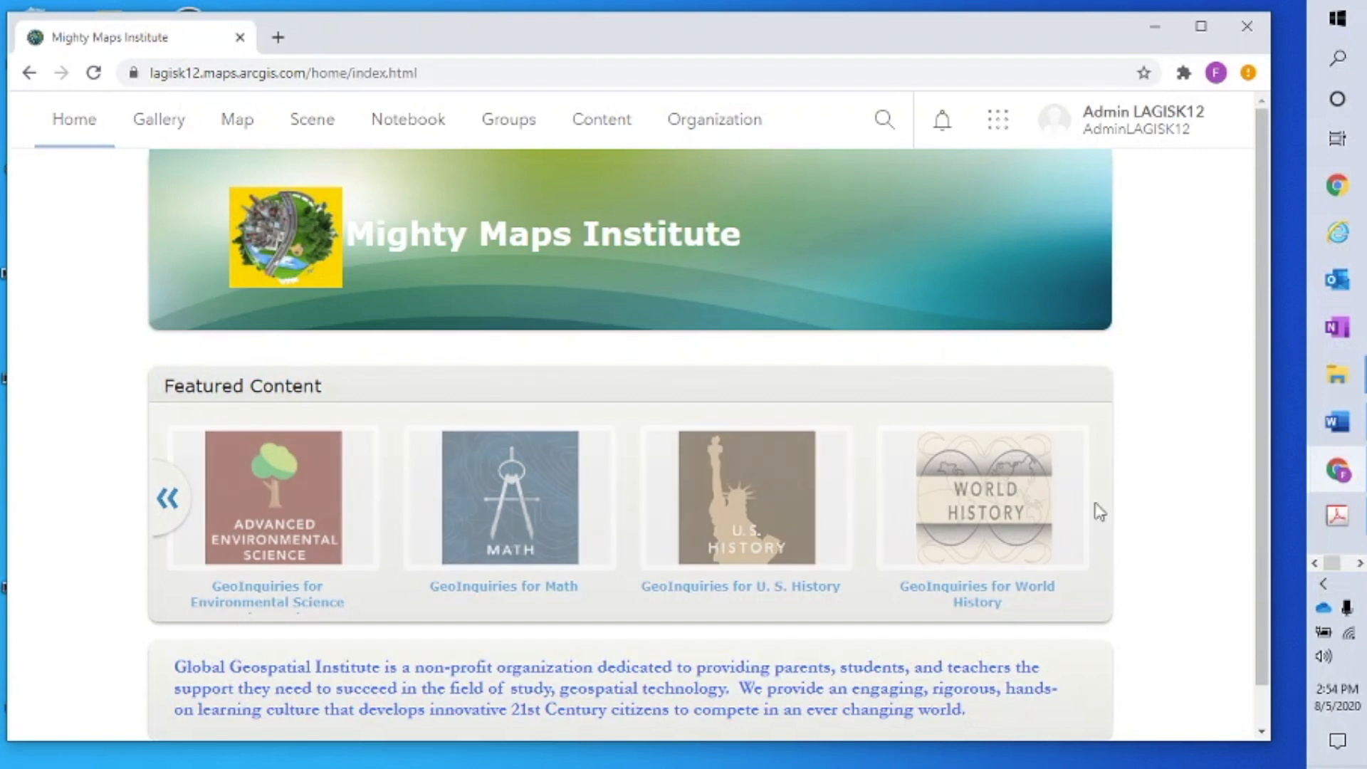
left_click(167, 500)
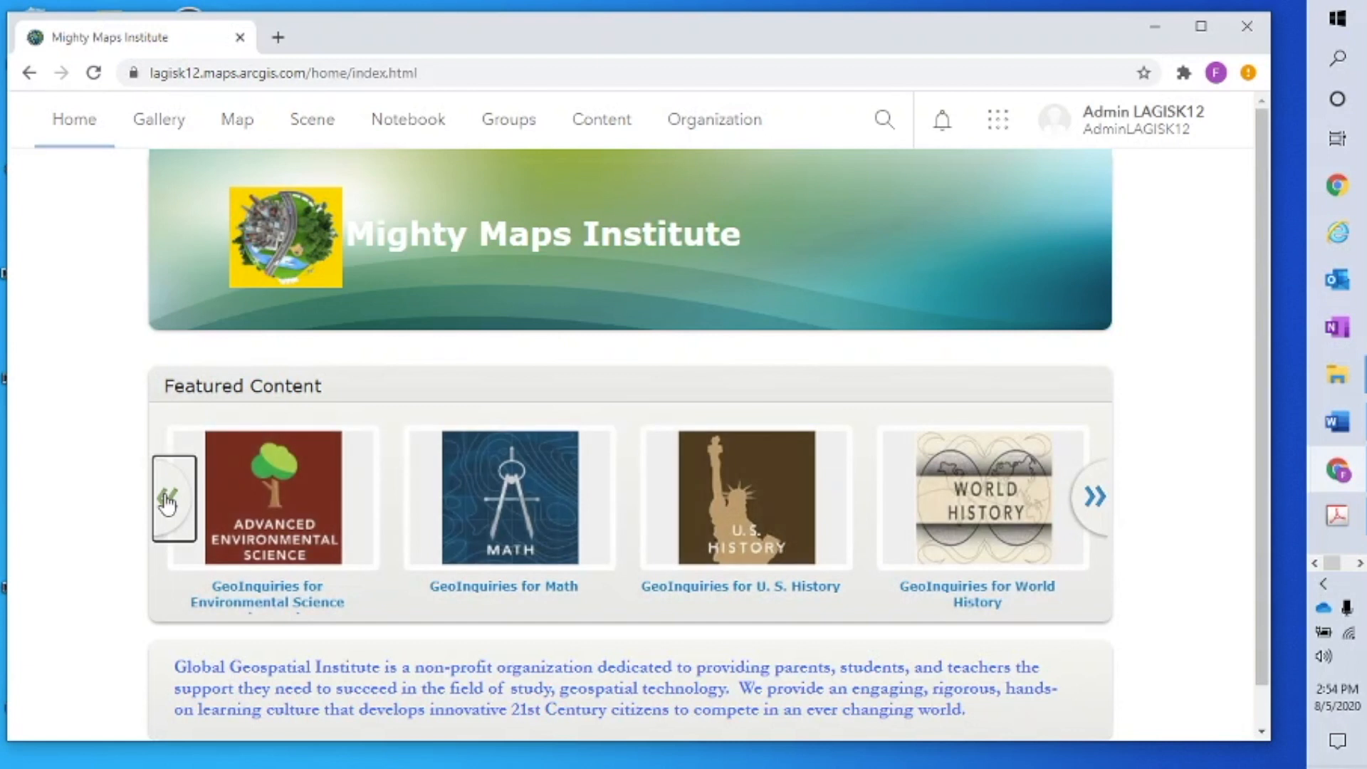
left_click(167, 501)
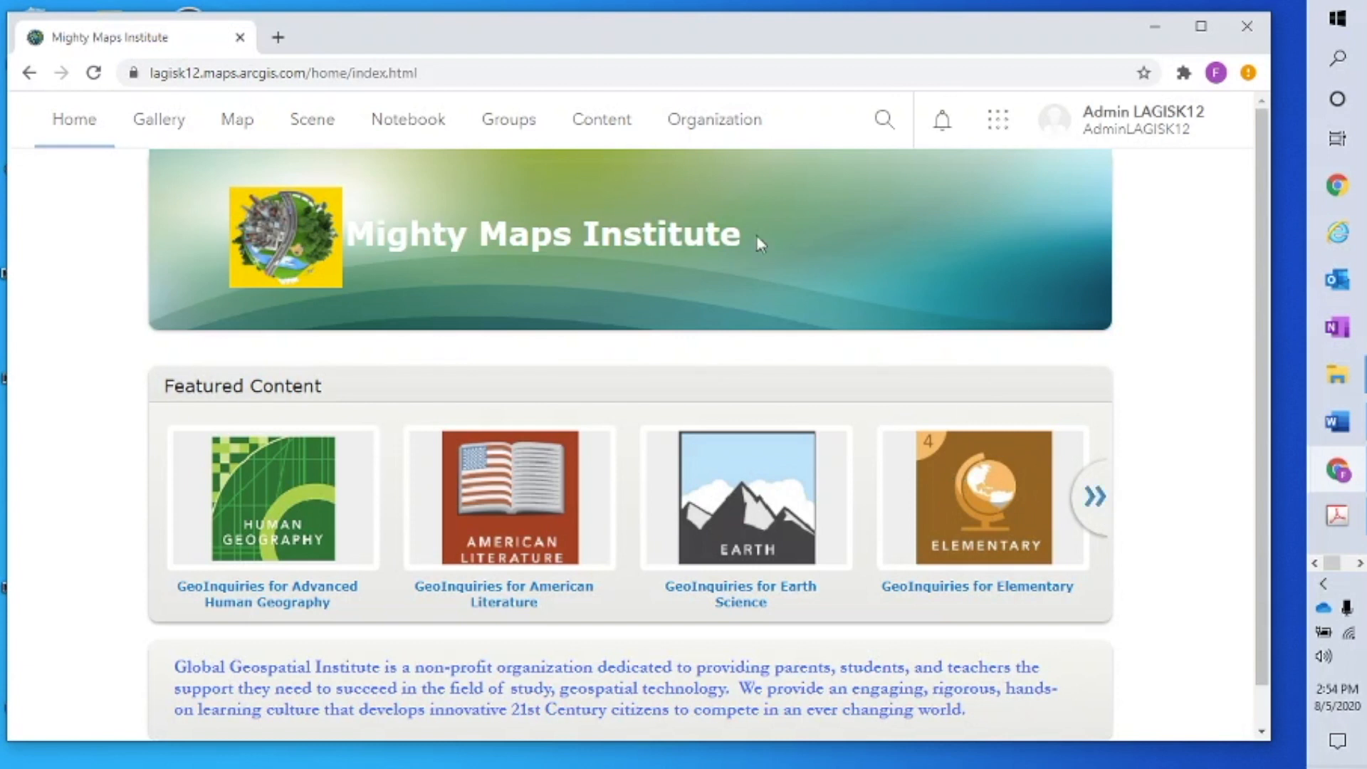
left_click(506, 127)
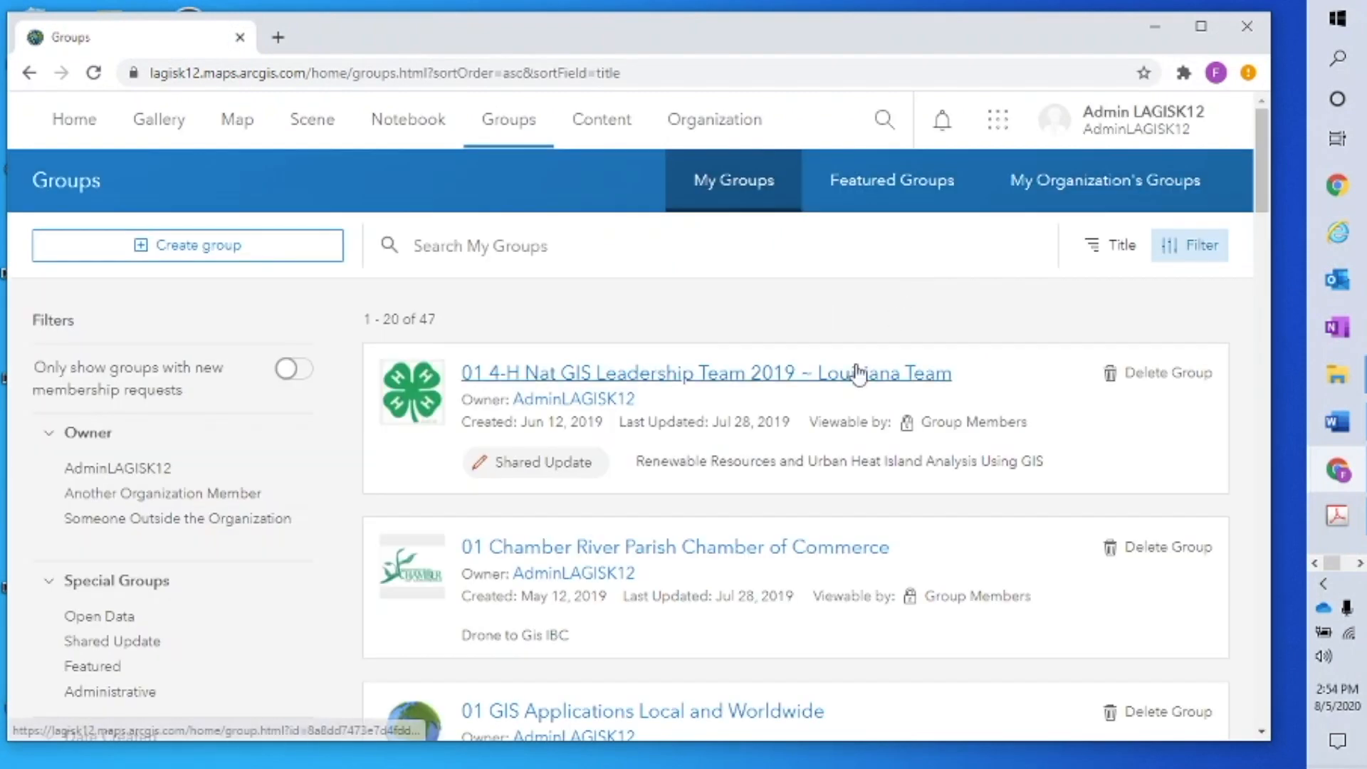
View pages 2 and 3 of the 47 groups, then go back to the Mighty Maps Institute home page
scroll(860, 373, "down", 10)
scroll(941, 377, "down", 20)
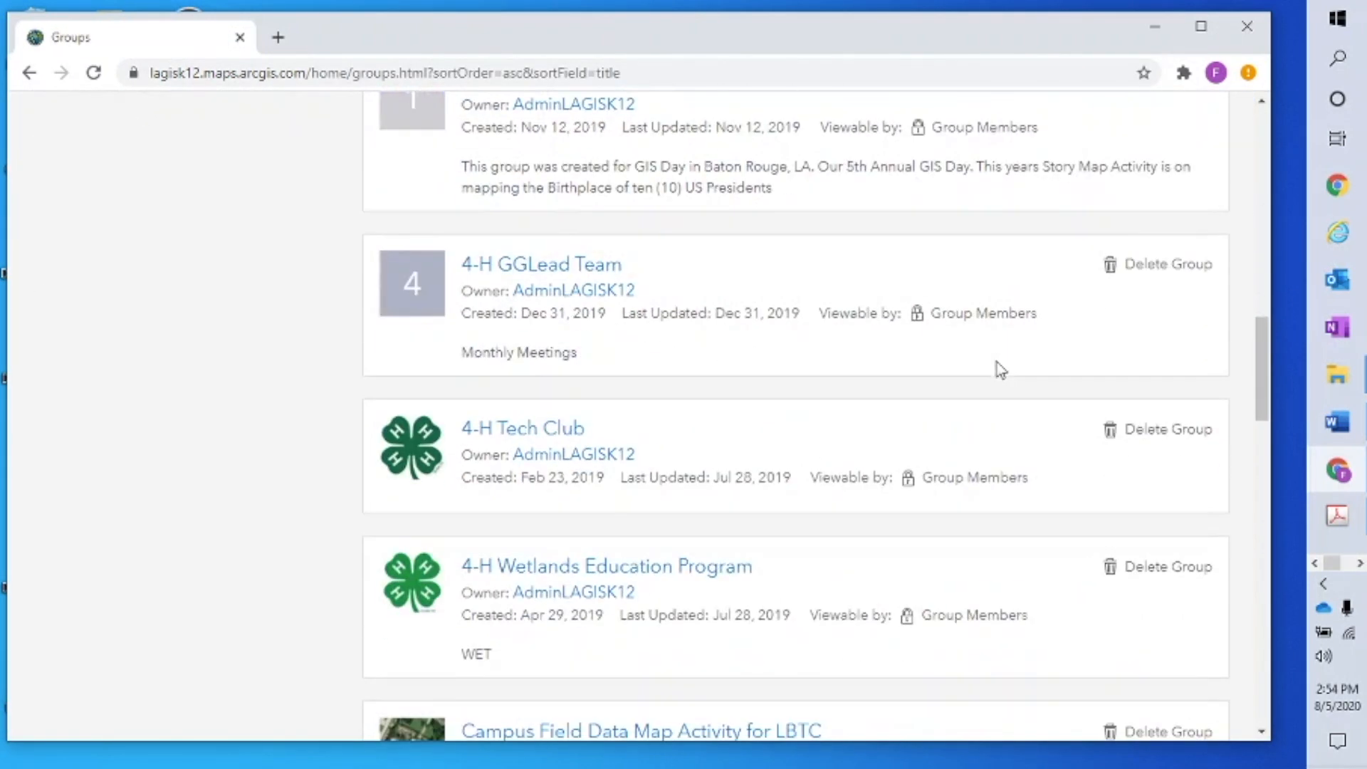
scroll(1017, 365, "down", 10)
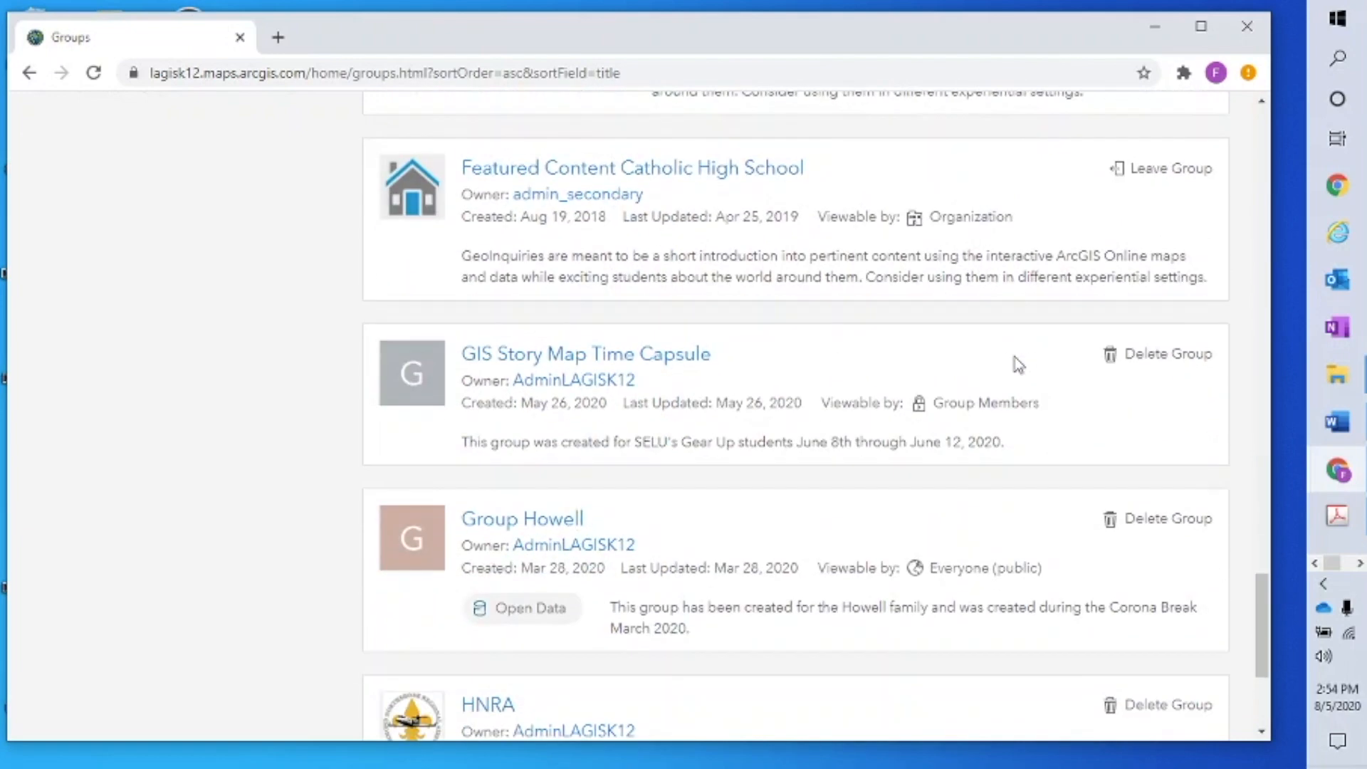
left_click(730, 606)
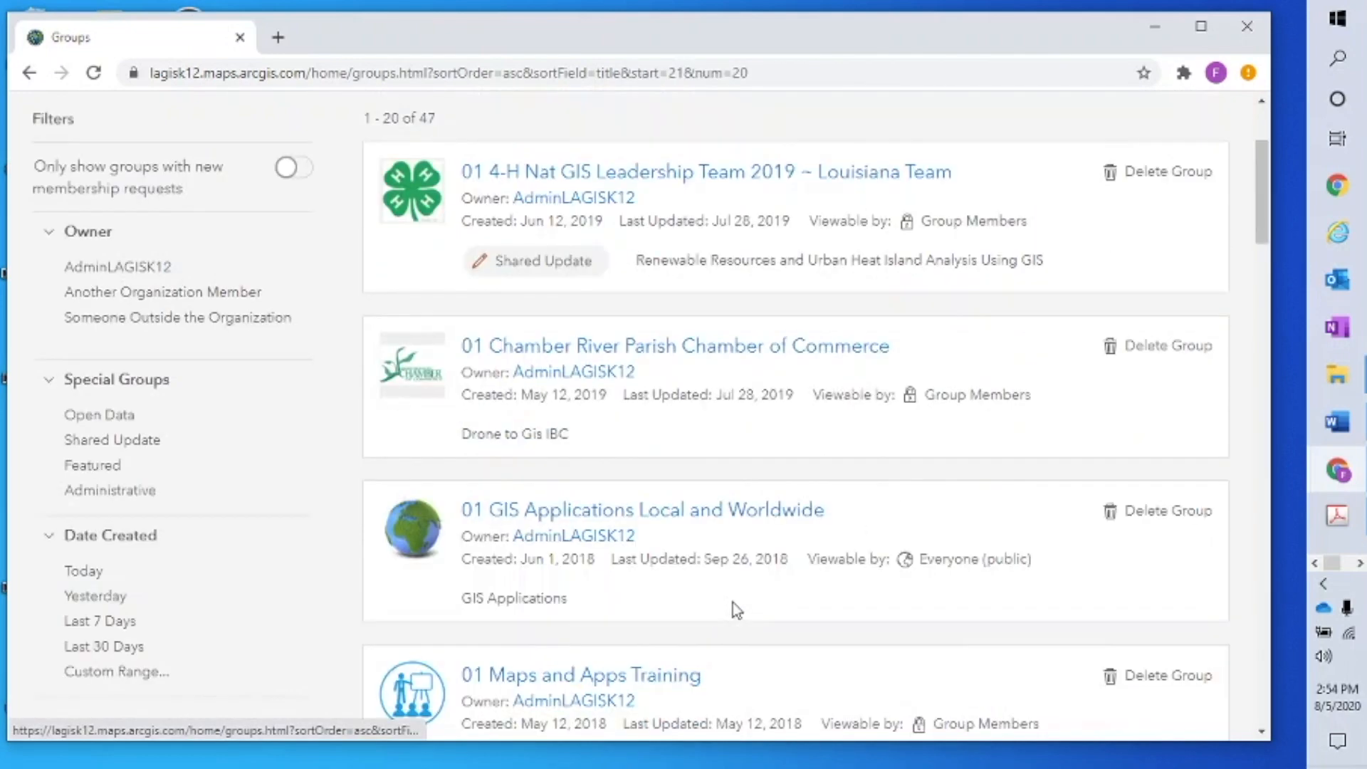
scroll(845, 497, "down", 1)
scroll(846, 497, "down", 20)
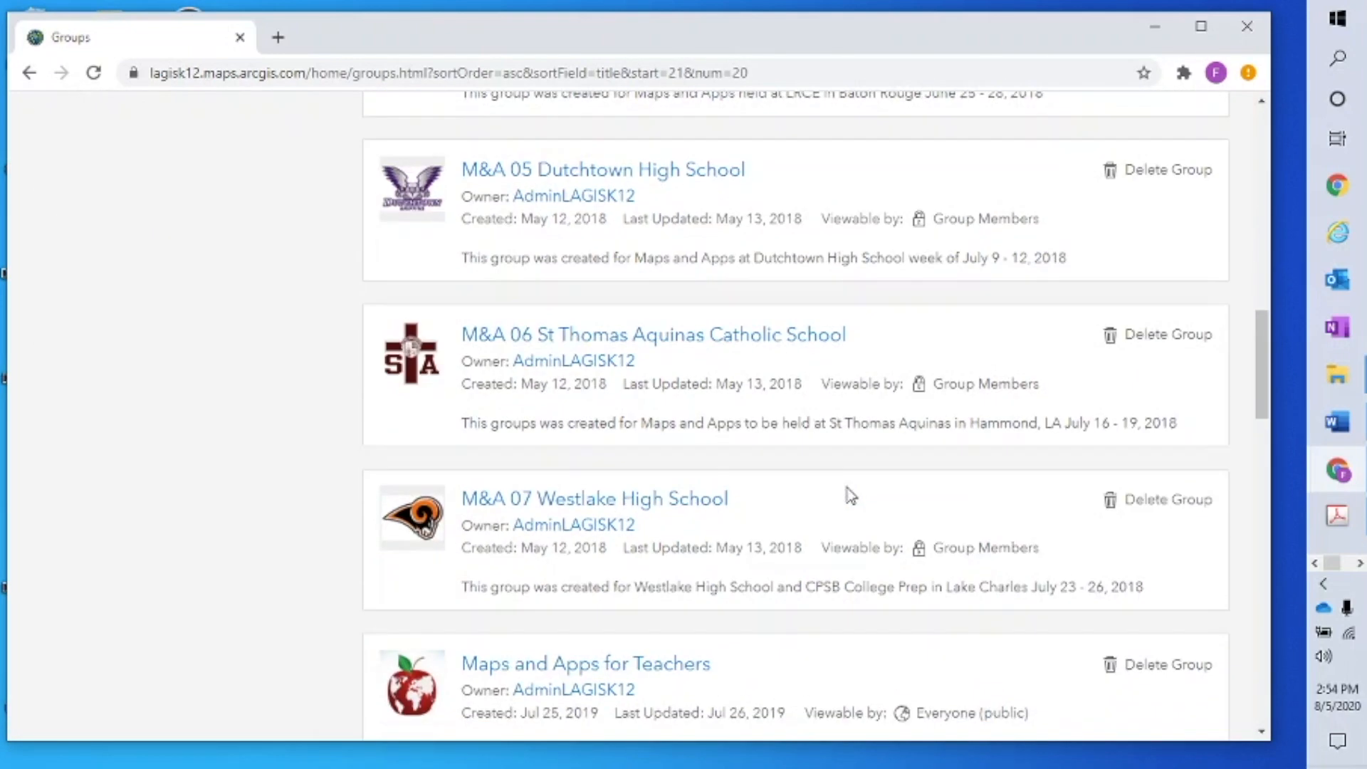
scroll(848, 491, "down", 10)
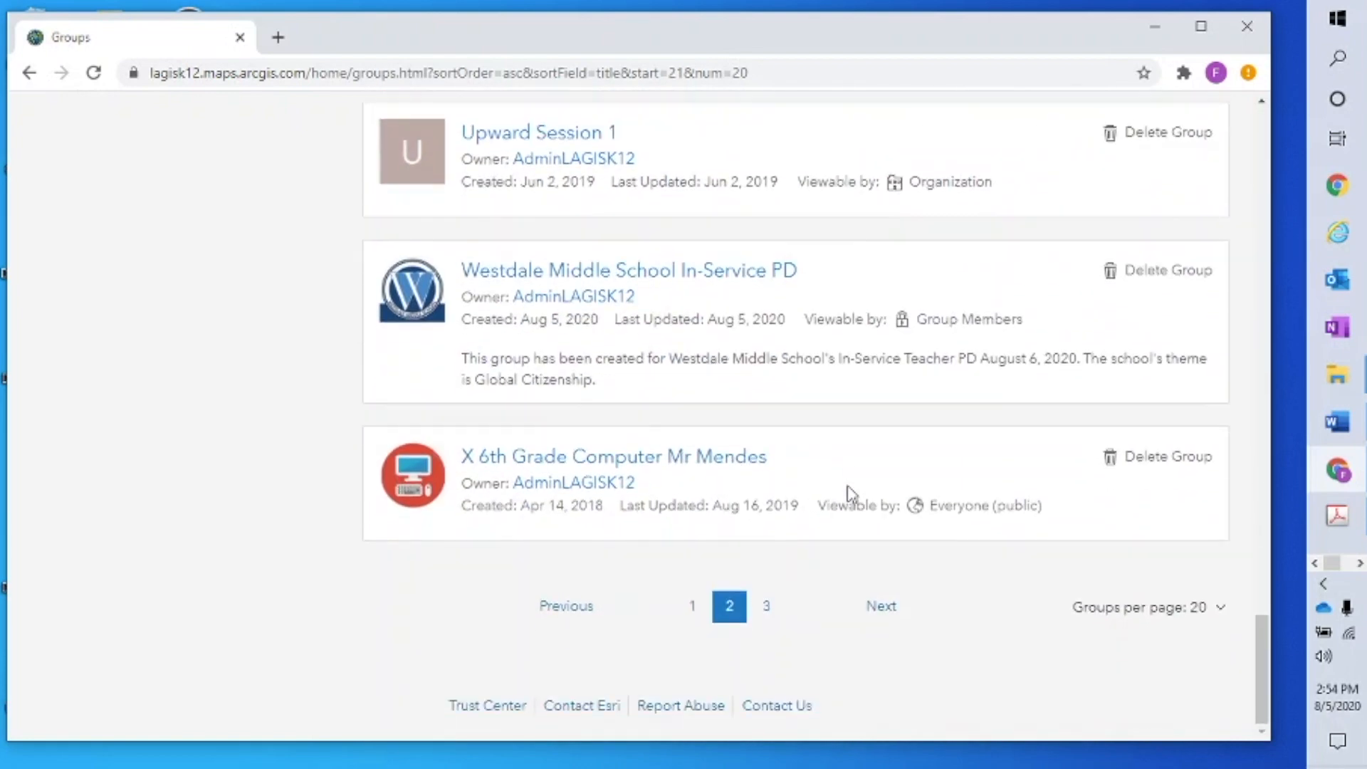
left_click(768, 606)
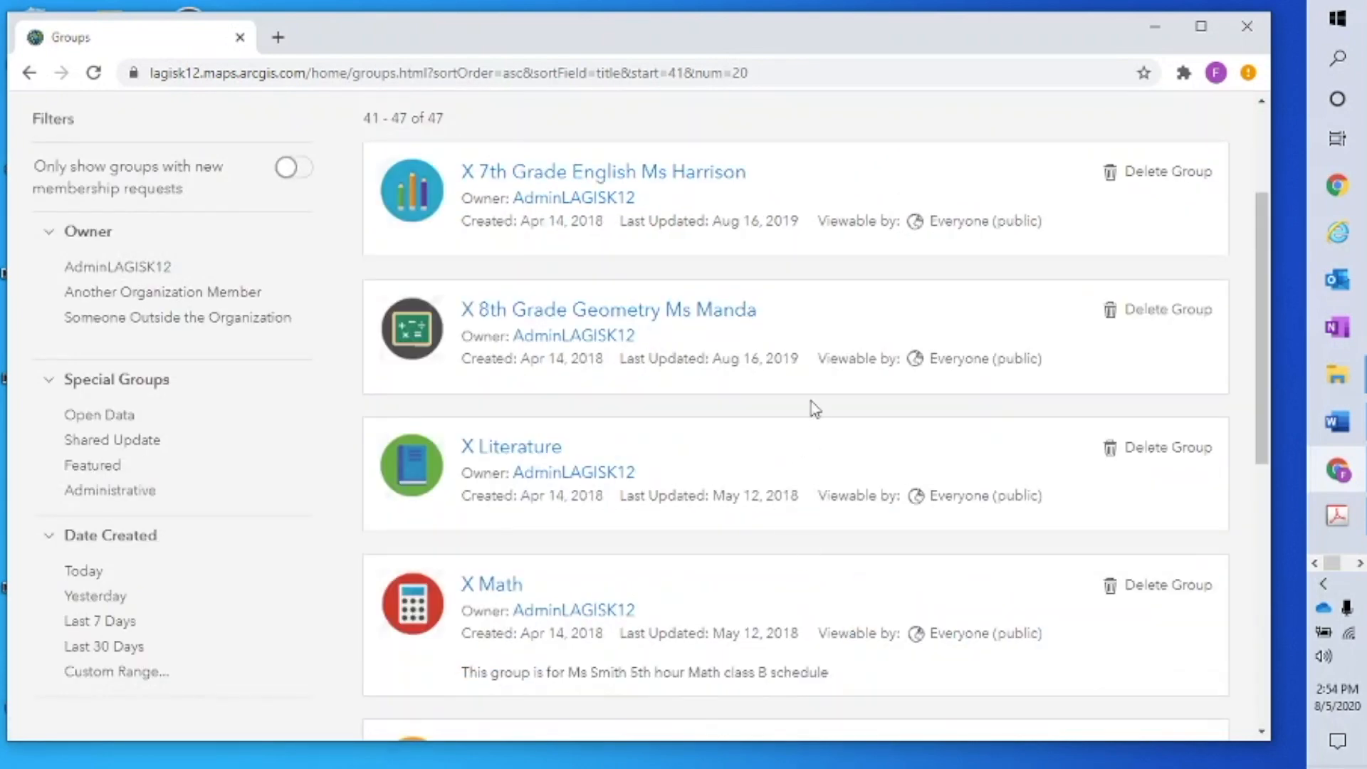
left_click(28, 73)
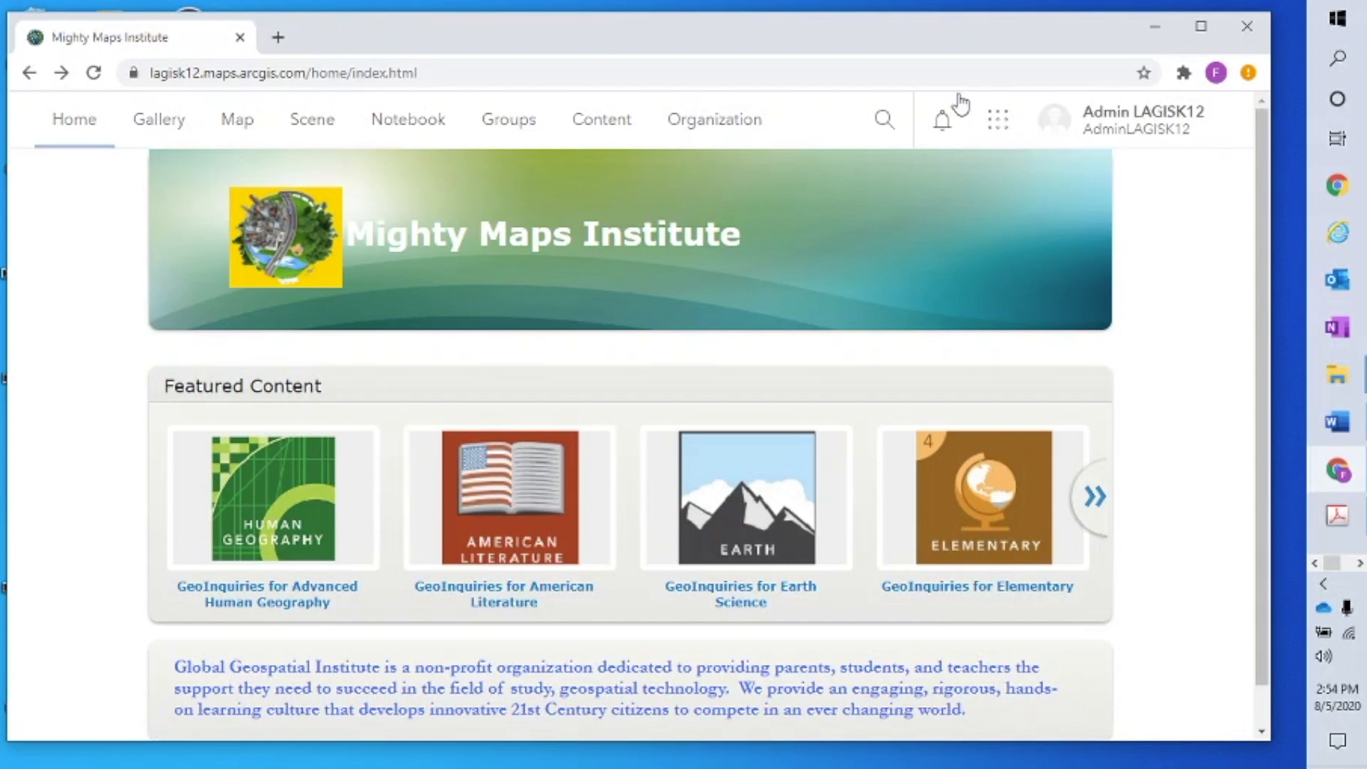
Show the App Launcher and scroll to tiles like StoryMaps, Survey123 and Experience Builder
left_click(998, 127)
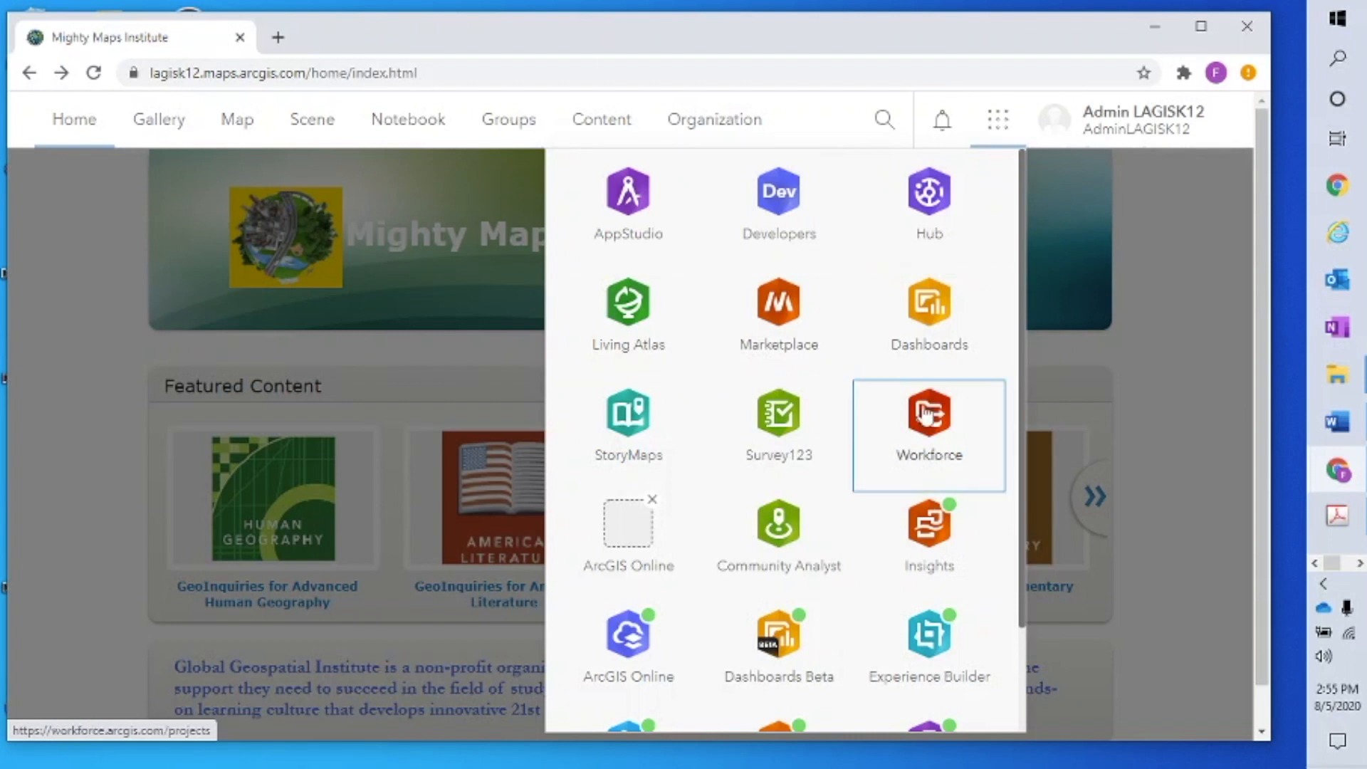
left_click_drag(1022, 567, 1044, 420)
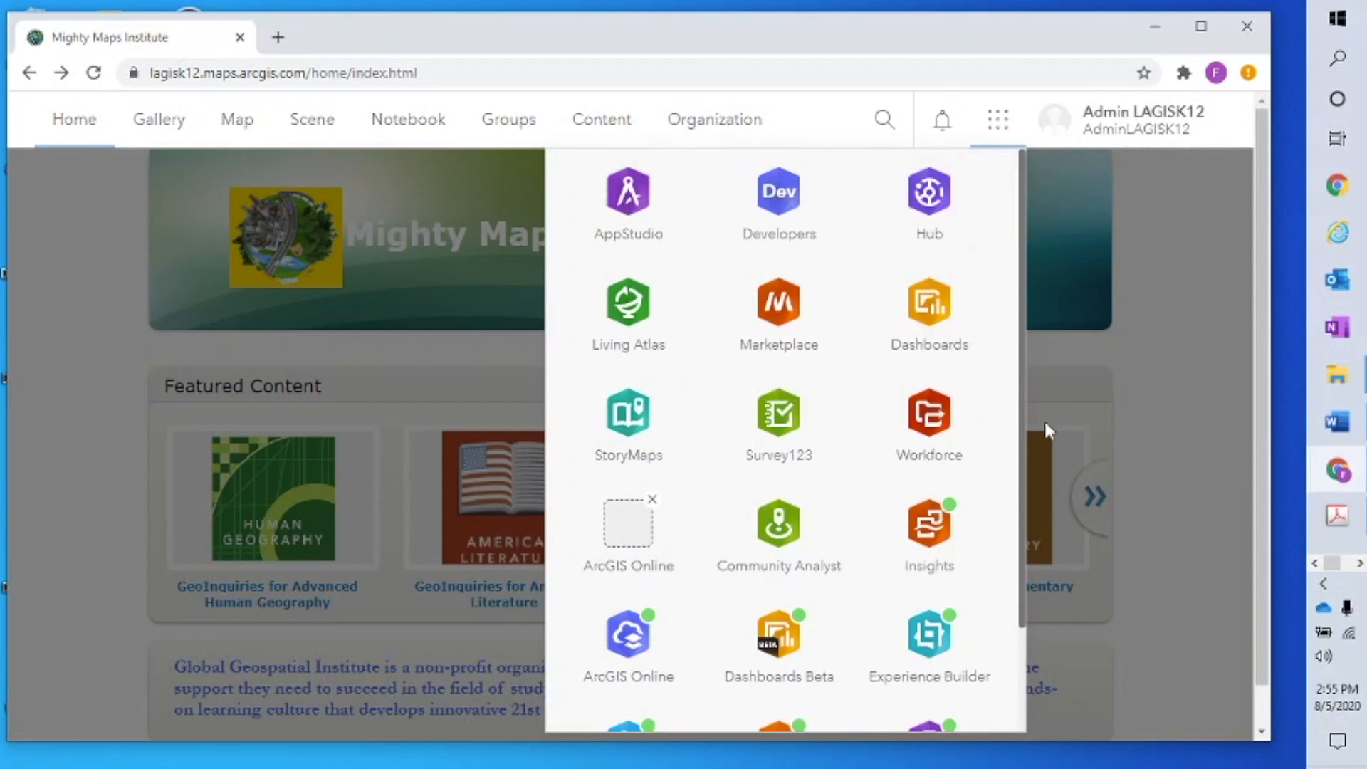
Launch StoryMaps in a new tab and switch to the original My Stories page with 27 classic stories
left_click(627, 426)
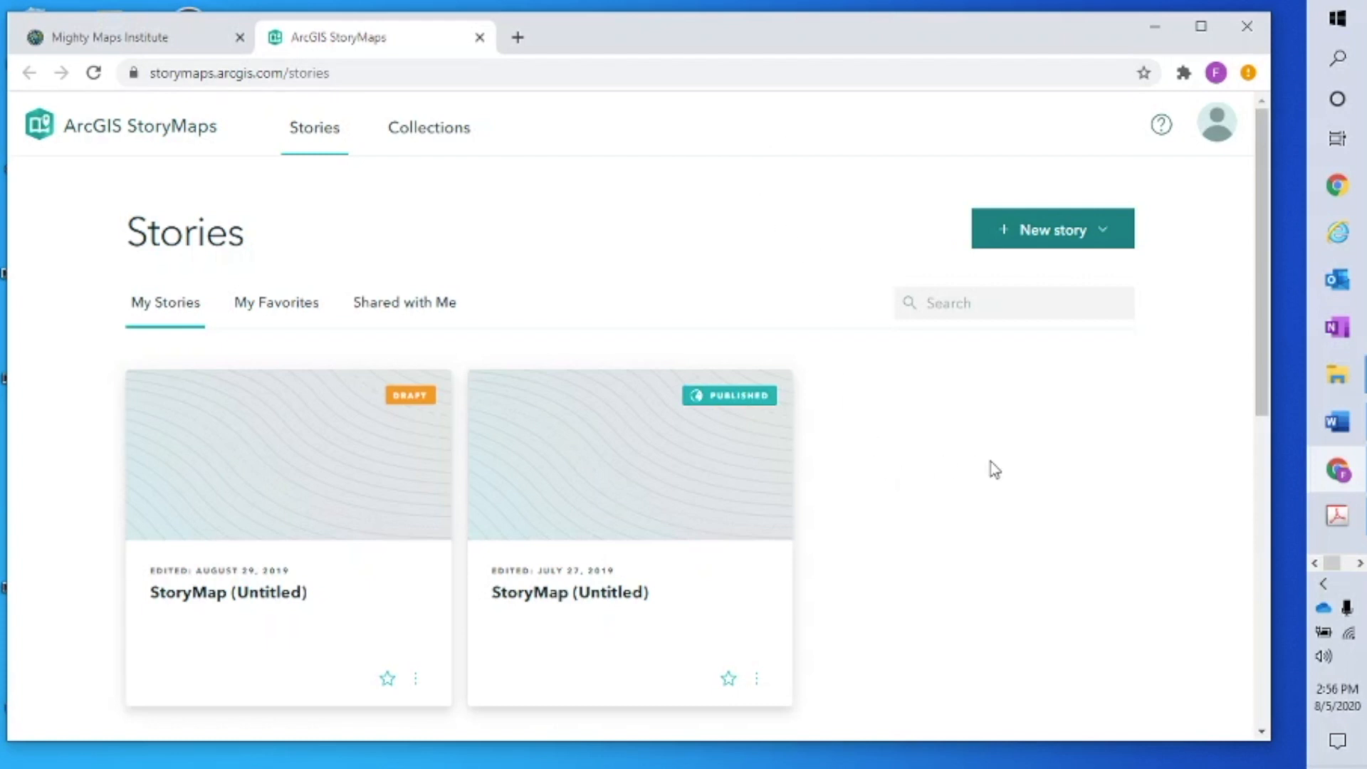
scroll(1049, 452, "down", 6)
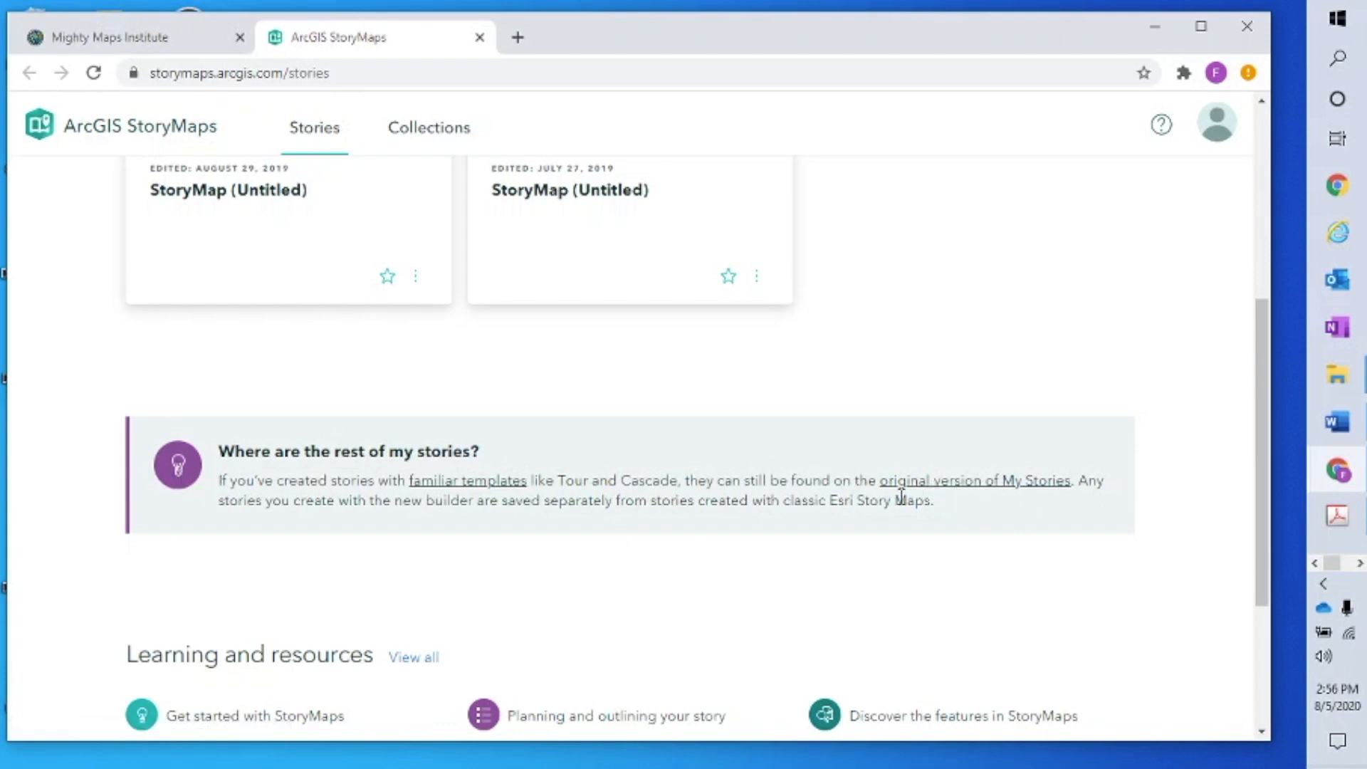
left_click(1037, 483)
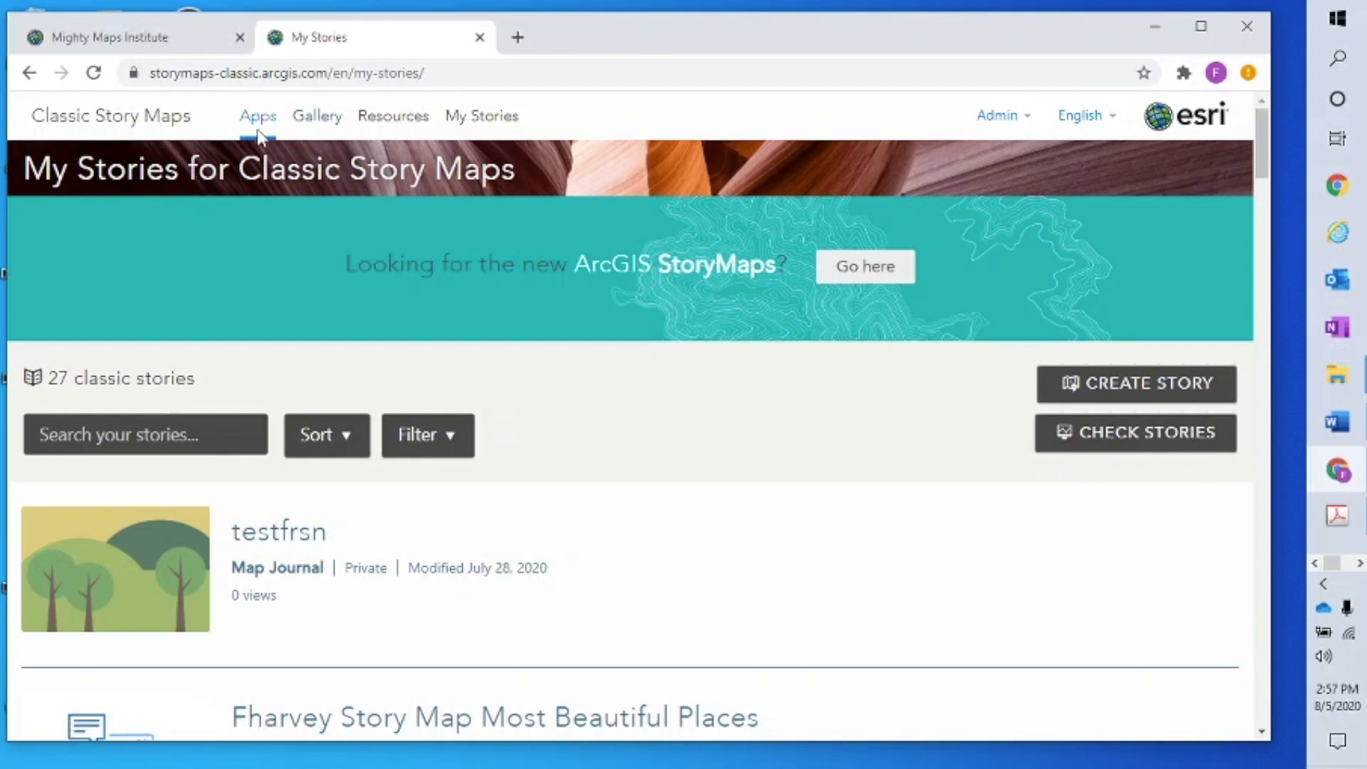
Go to the Classic Story Maps Gallery and reload it until the story cards appear
left_click(317, 122)
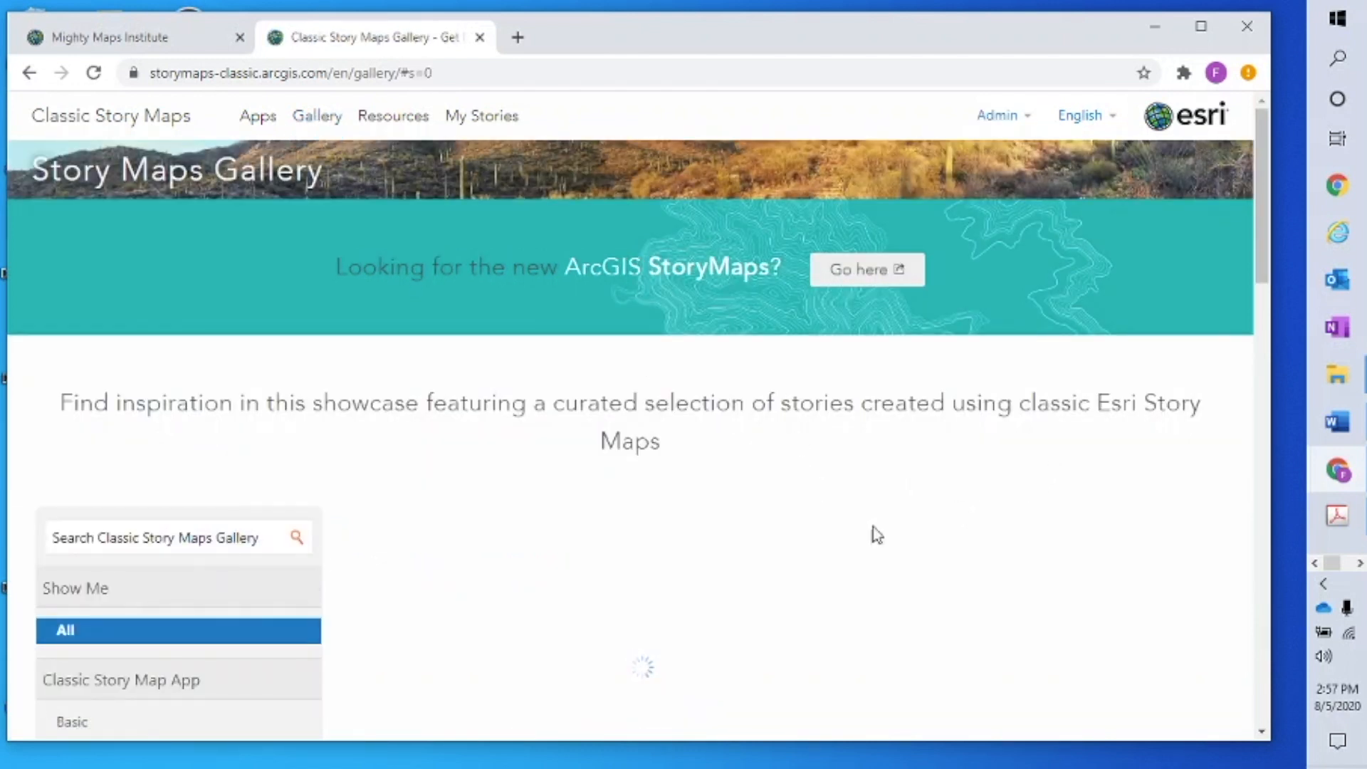
left_click(143, 540)
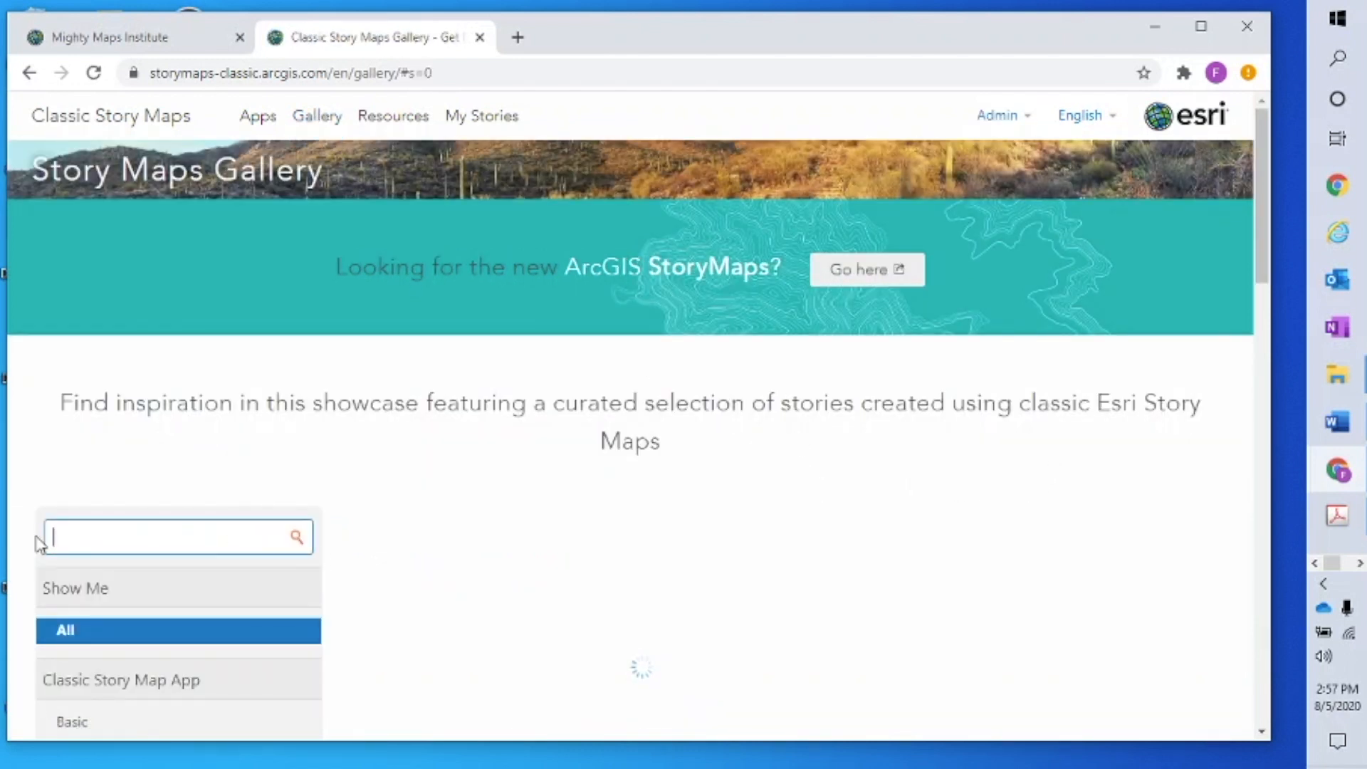
left_click_drag(1258, 182, 1250, 285)
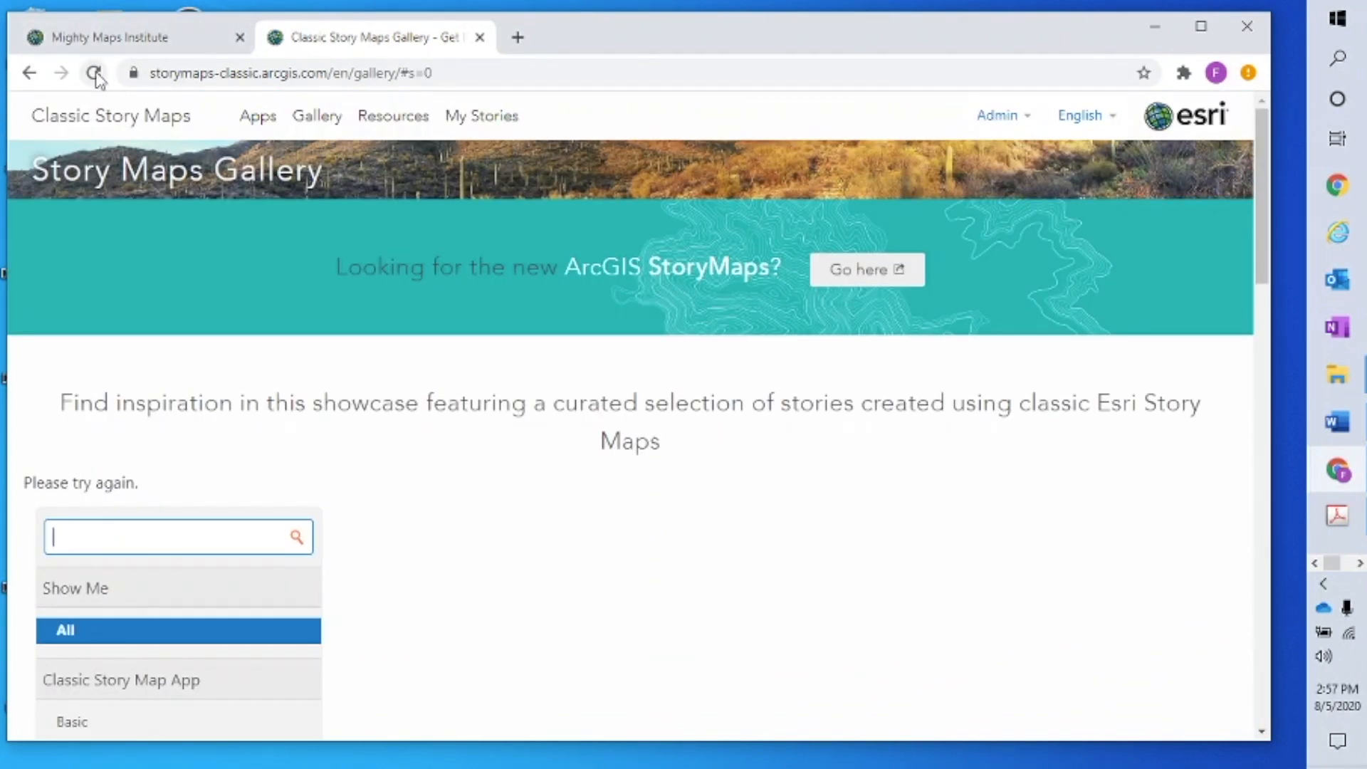
left_click(95, 74)
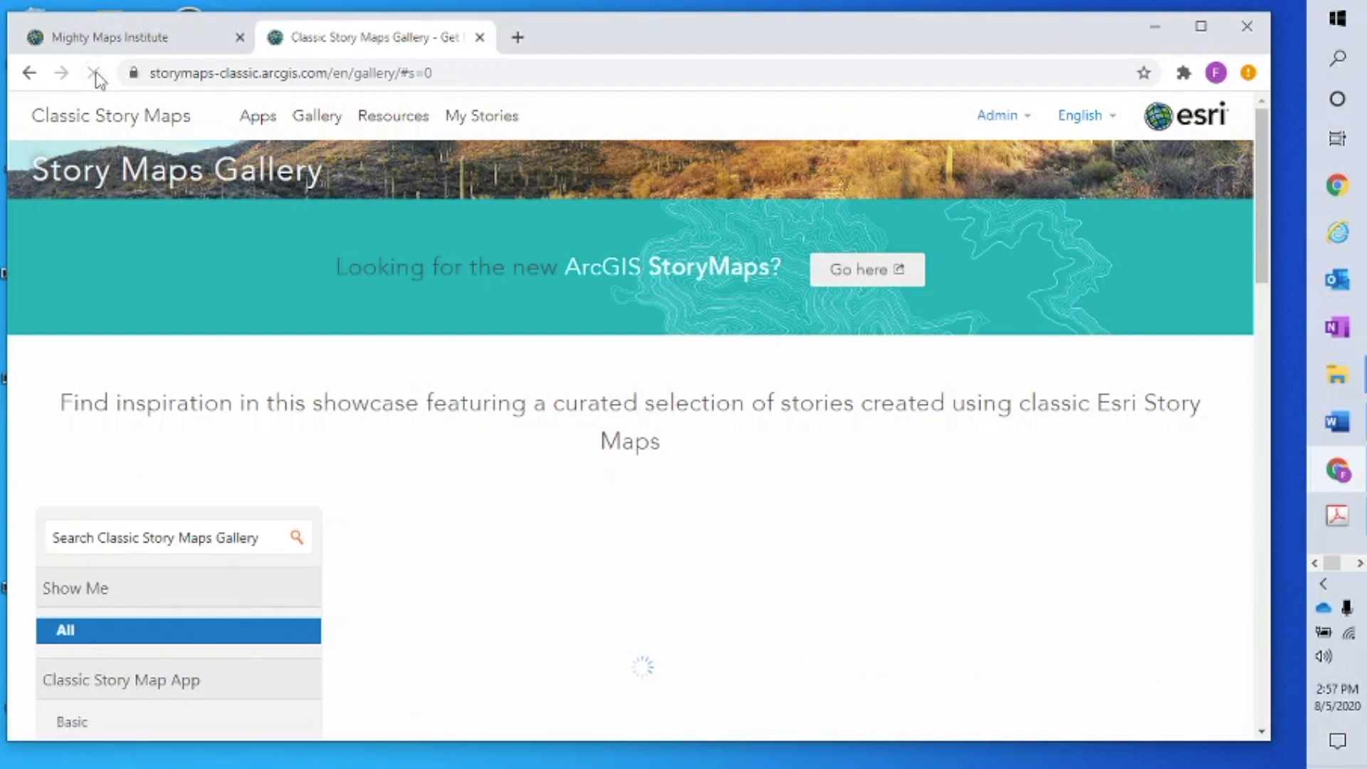
mouse_move(1267, 214)
left_mouse_down()
mouse_move(1265, 253)
mouse_move(1264, 218)
left_mouse_up()
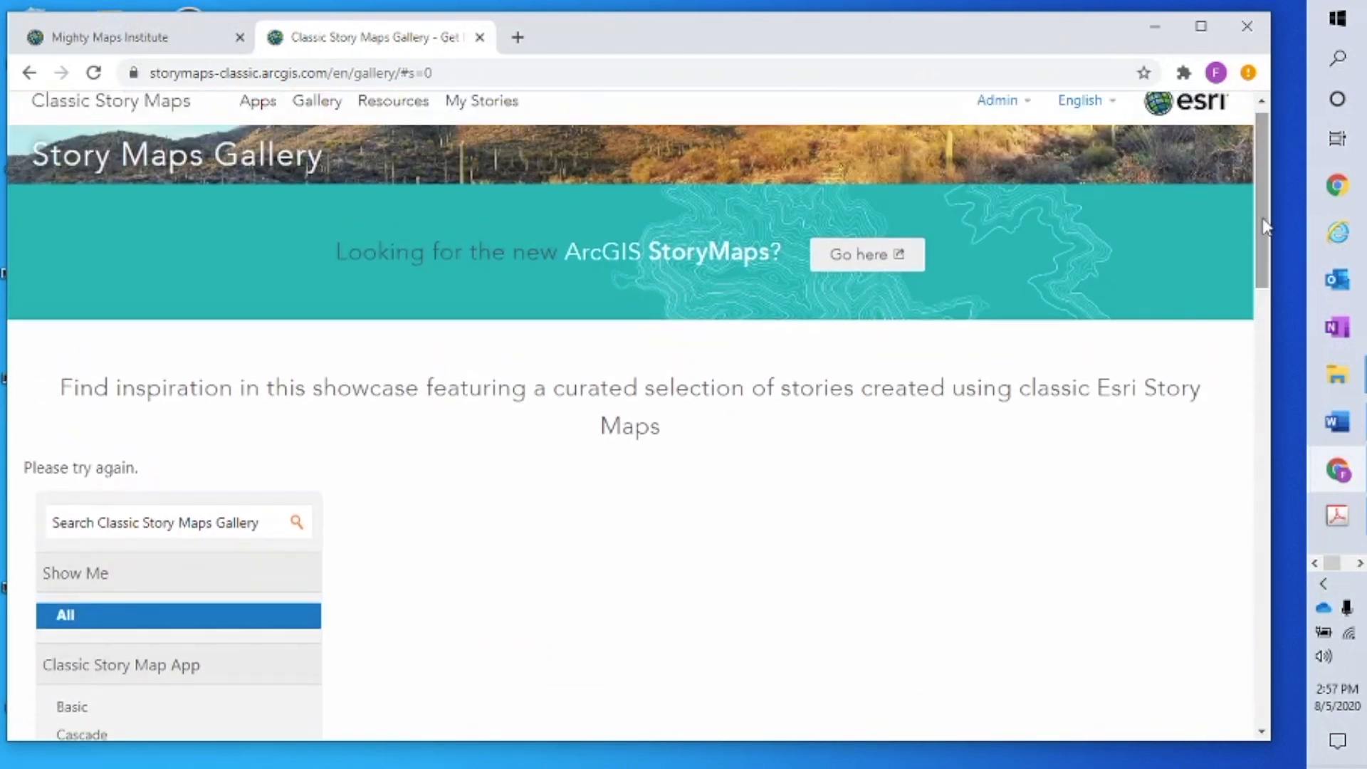
scroll(1202, 456, "down", 1)
scroll(1205, 463, "down", 8)
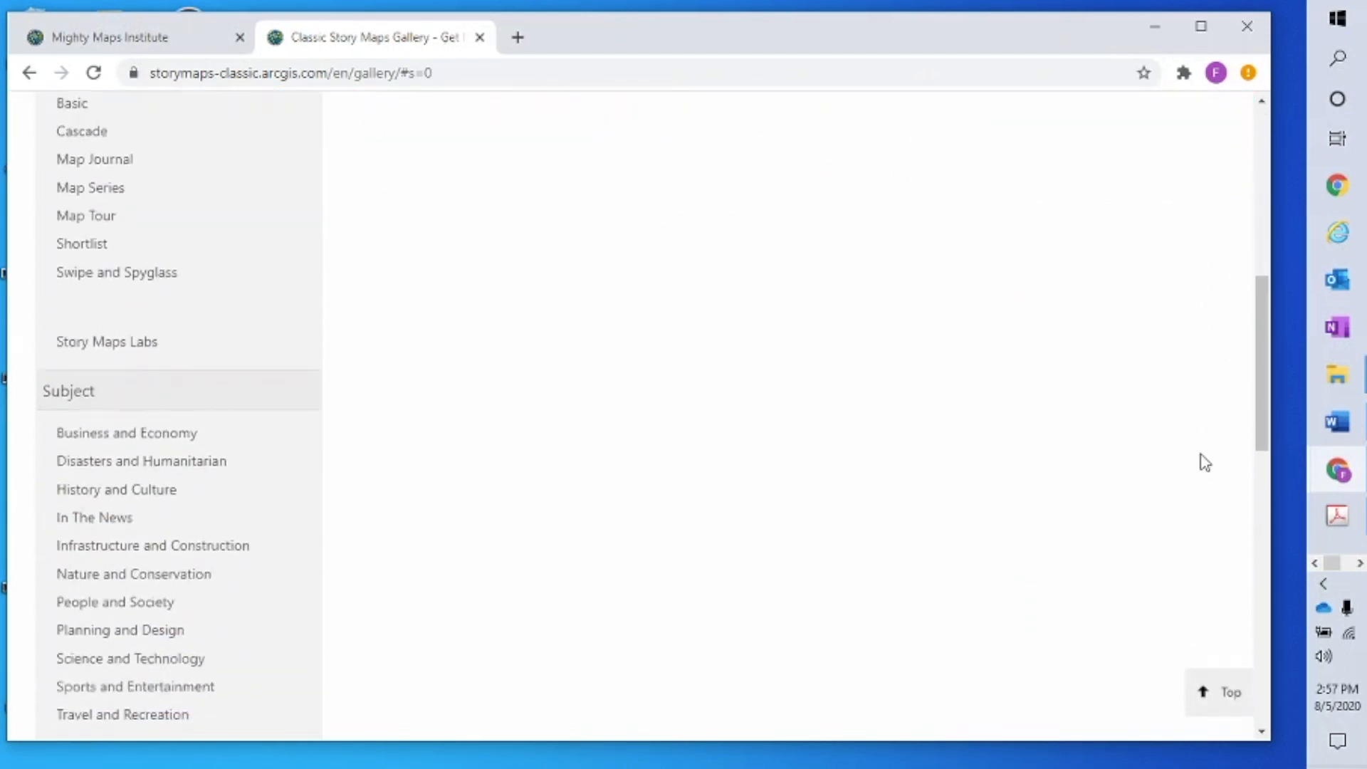
scroll(1205, 462, "up", 7)
scroll(1205, 463, "up", 3)
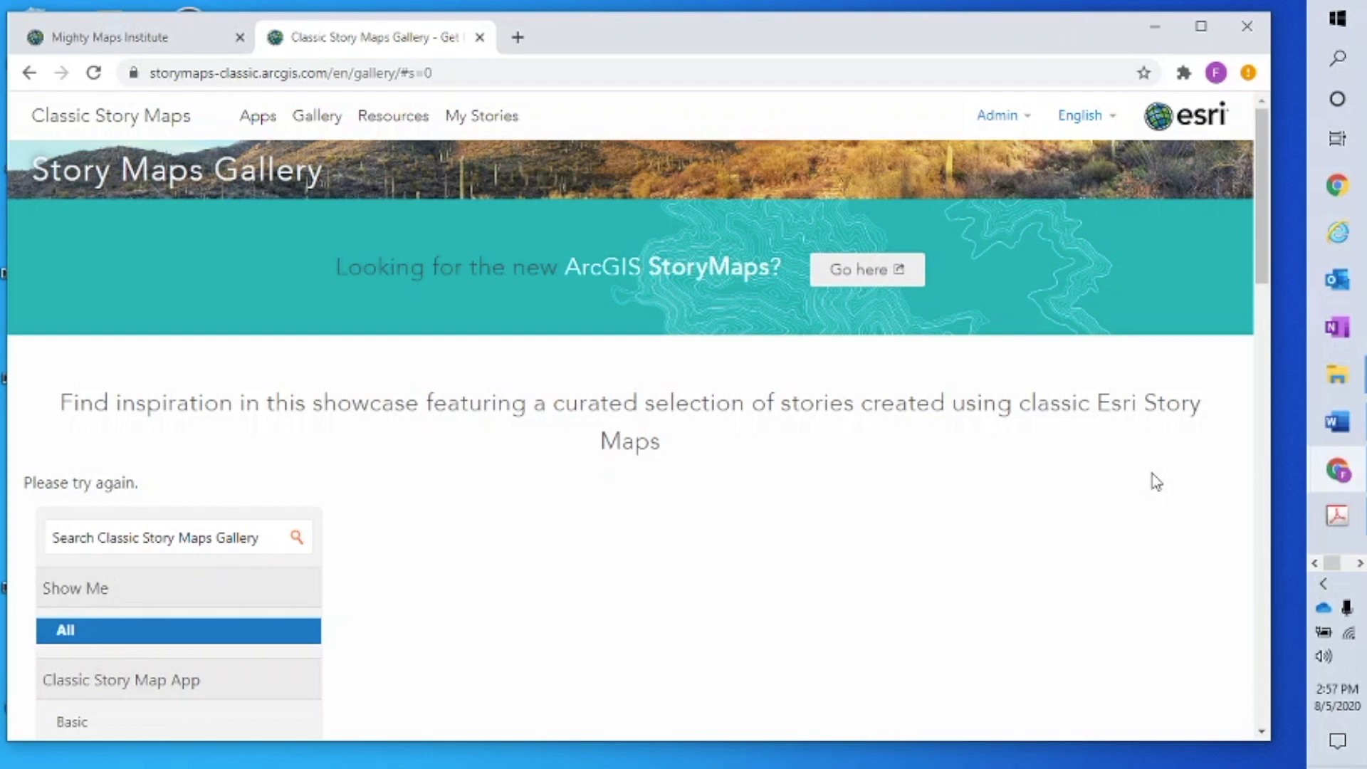
scroll(1039, 503, "down", 5)
scroll(1057, 518, "down", 5)
left_click(317, 121)
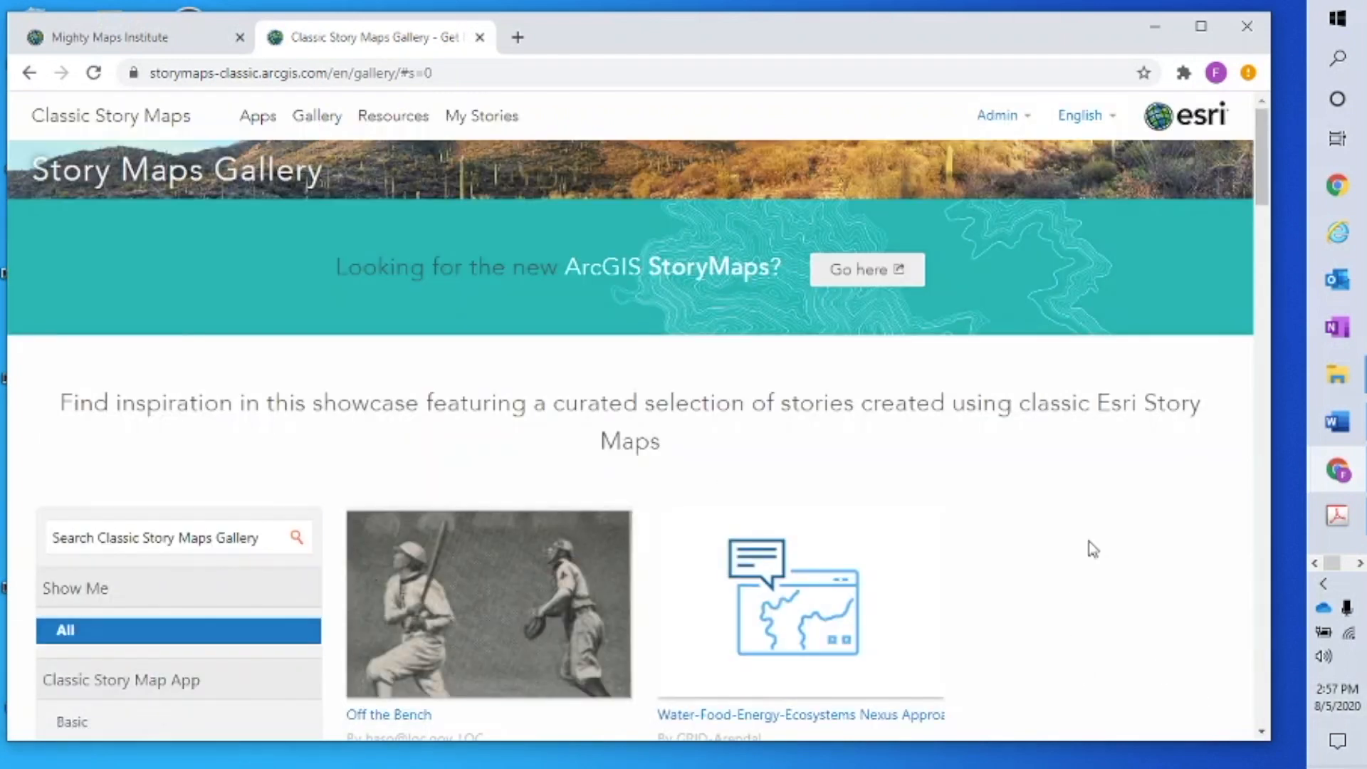
Scroll far down the gallery, loading more stories through Grand Canyon and Spaceports
scroll(1170, 515, "down", 6)
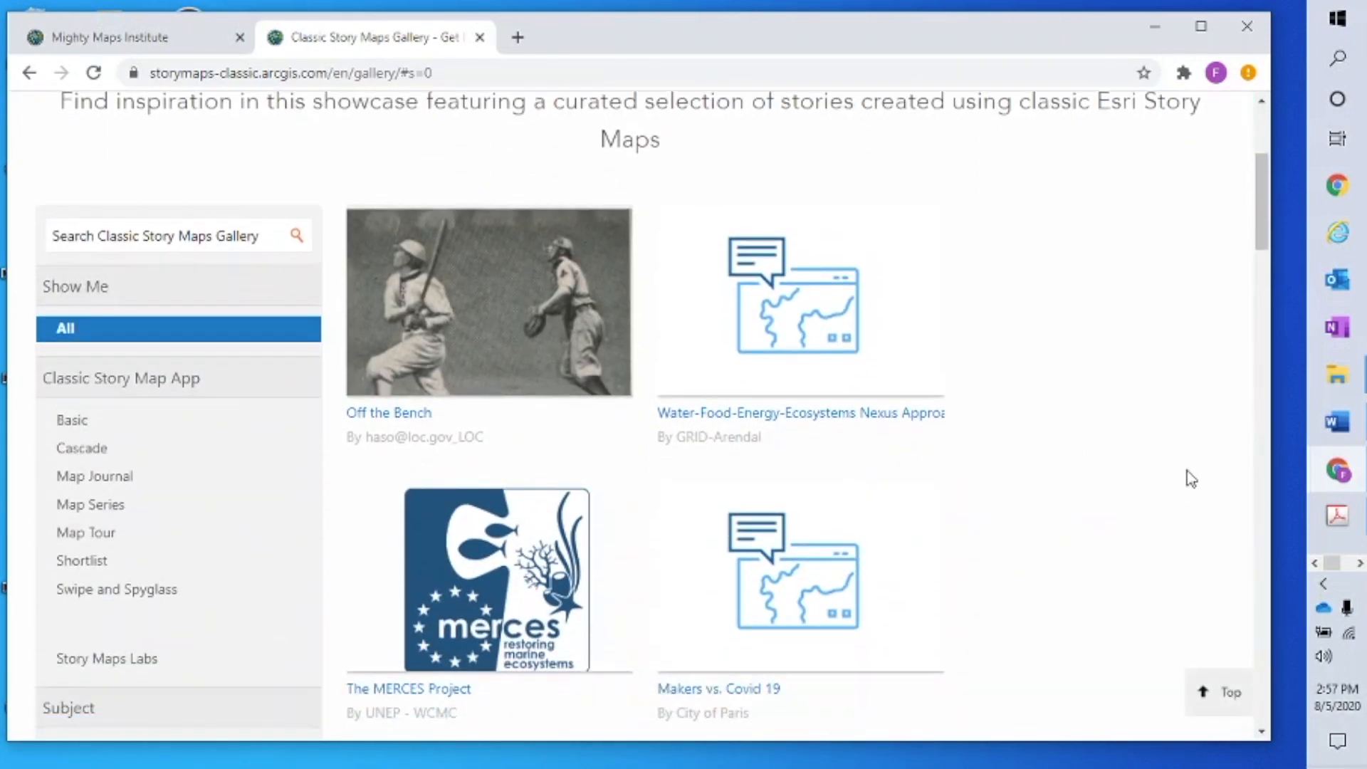
scroll(1191, 479, "down", 5)
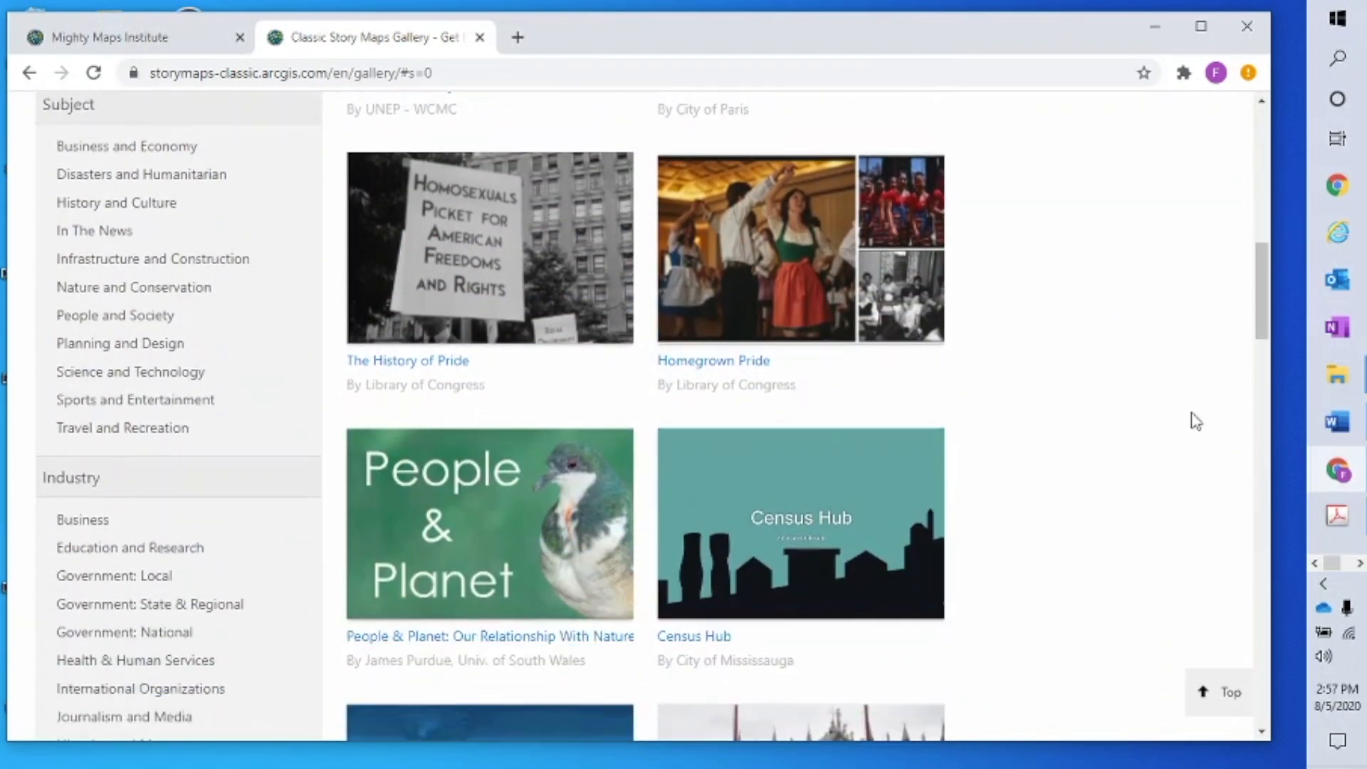
scroll(1196, 422, "down", 4)
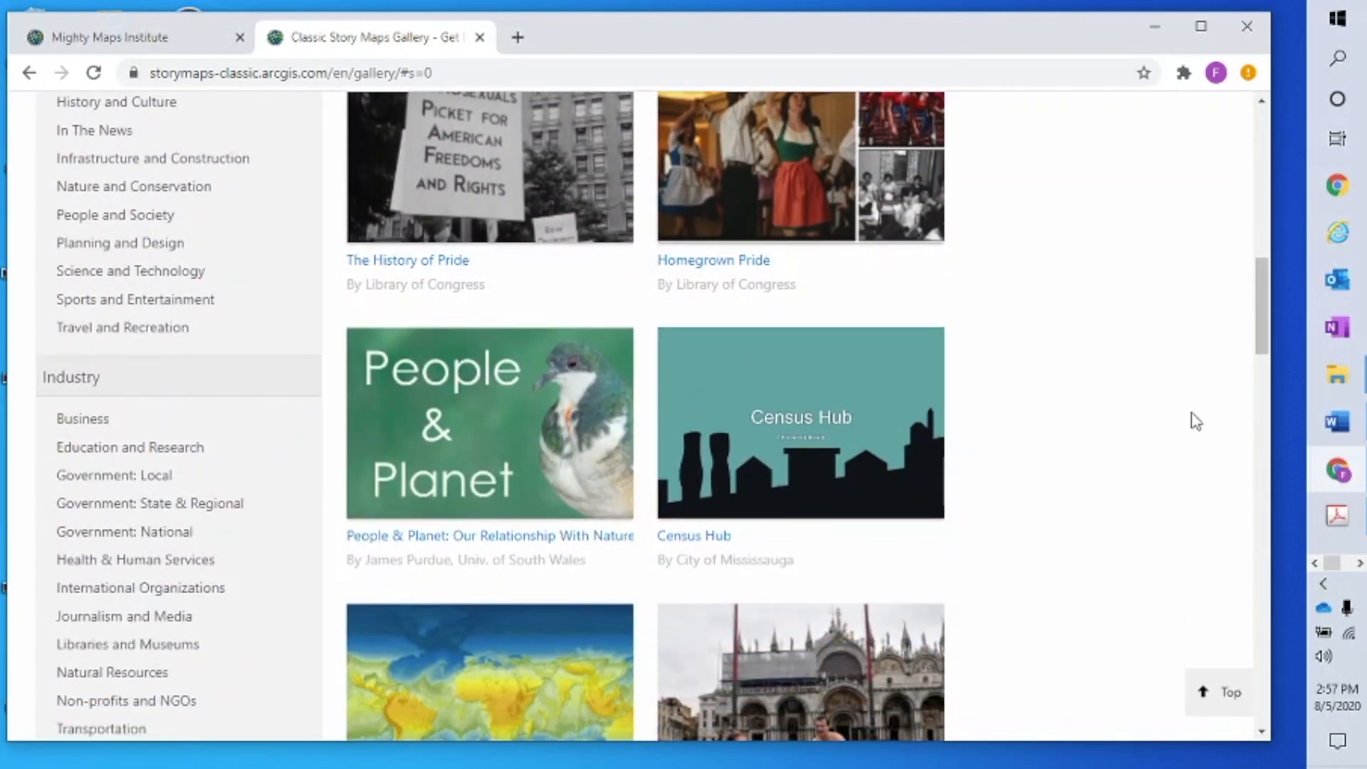
scroll(1196, 422, "down", 1)
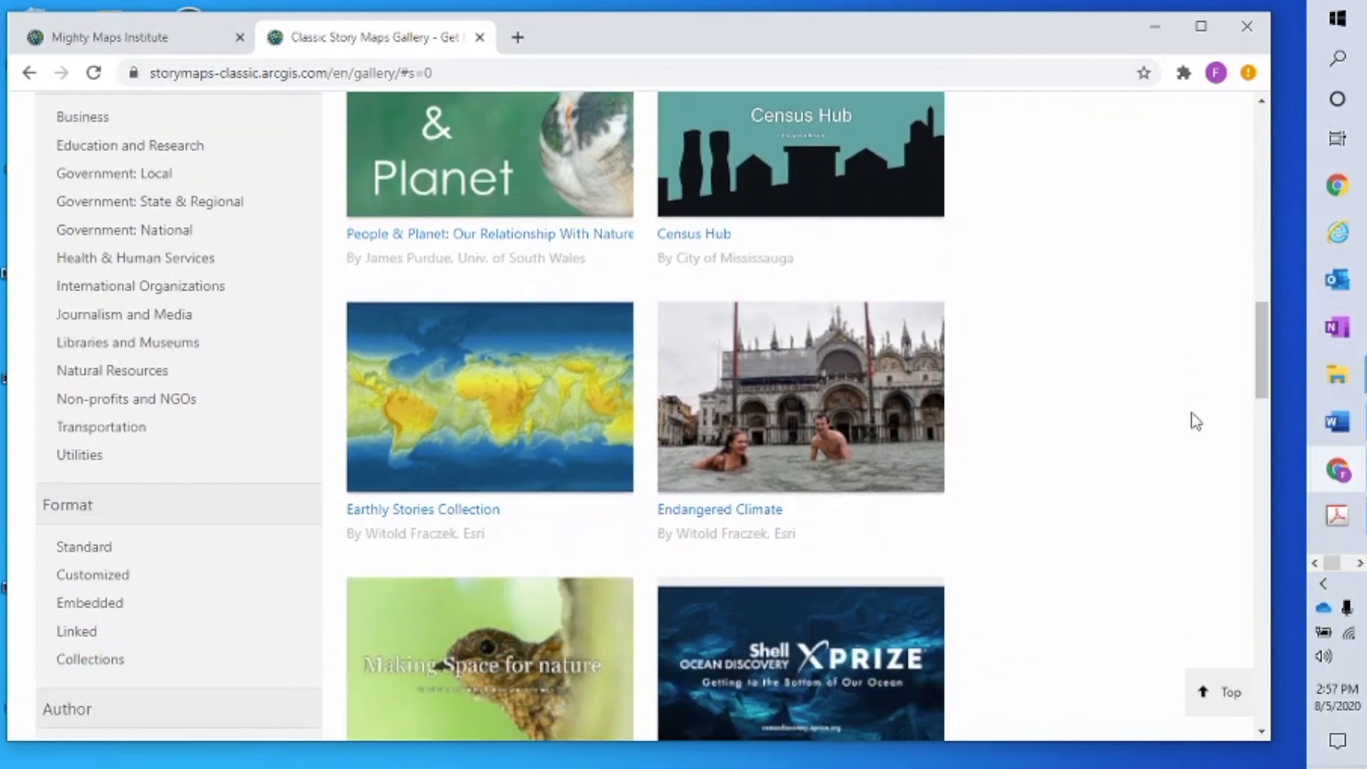
scroll(1196, 422, "down", 1)
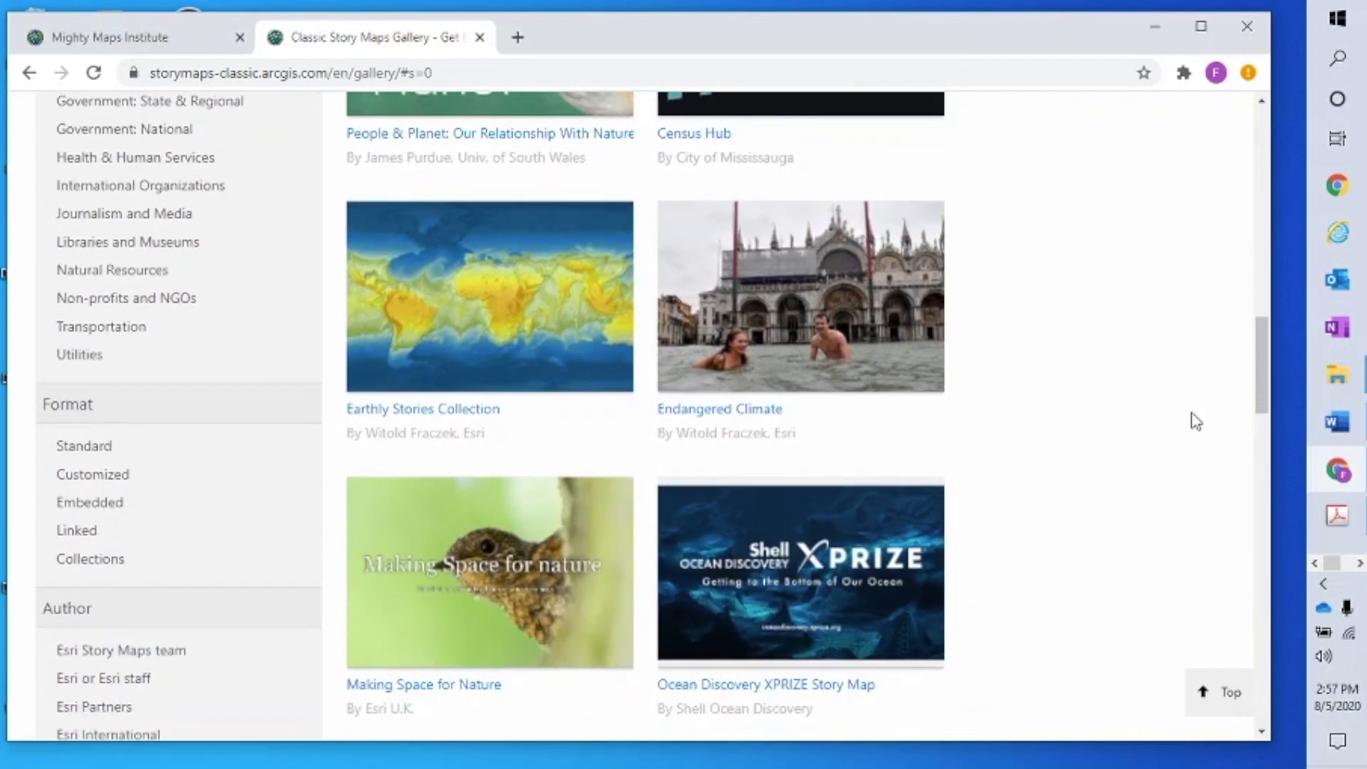
scroll(1196, 422, "down", 1)
scroll(1196, 421, "down", 1)
scroll(1196, 421, "down", 1)
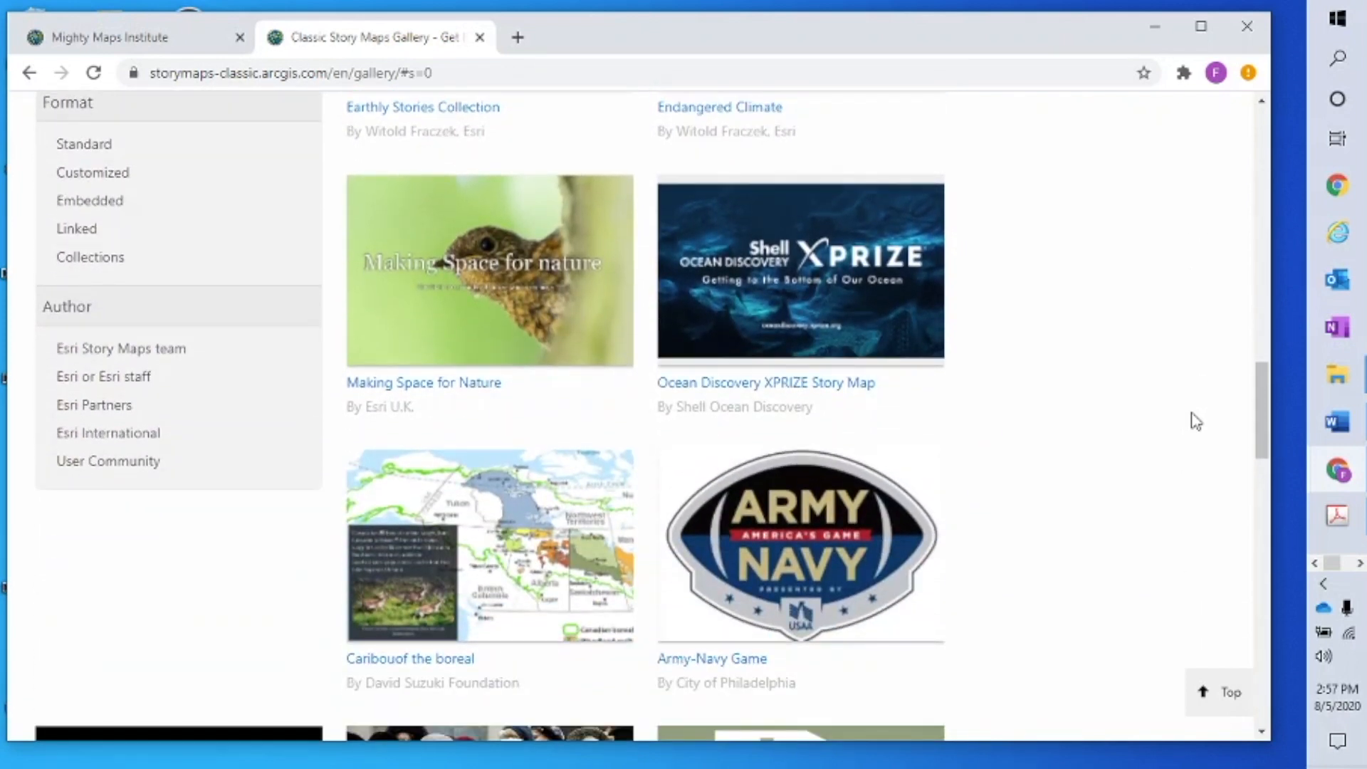
scroll(1196, 422, "down", 3)
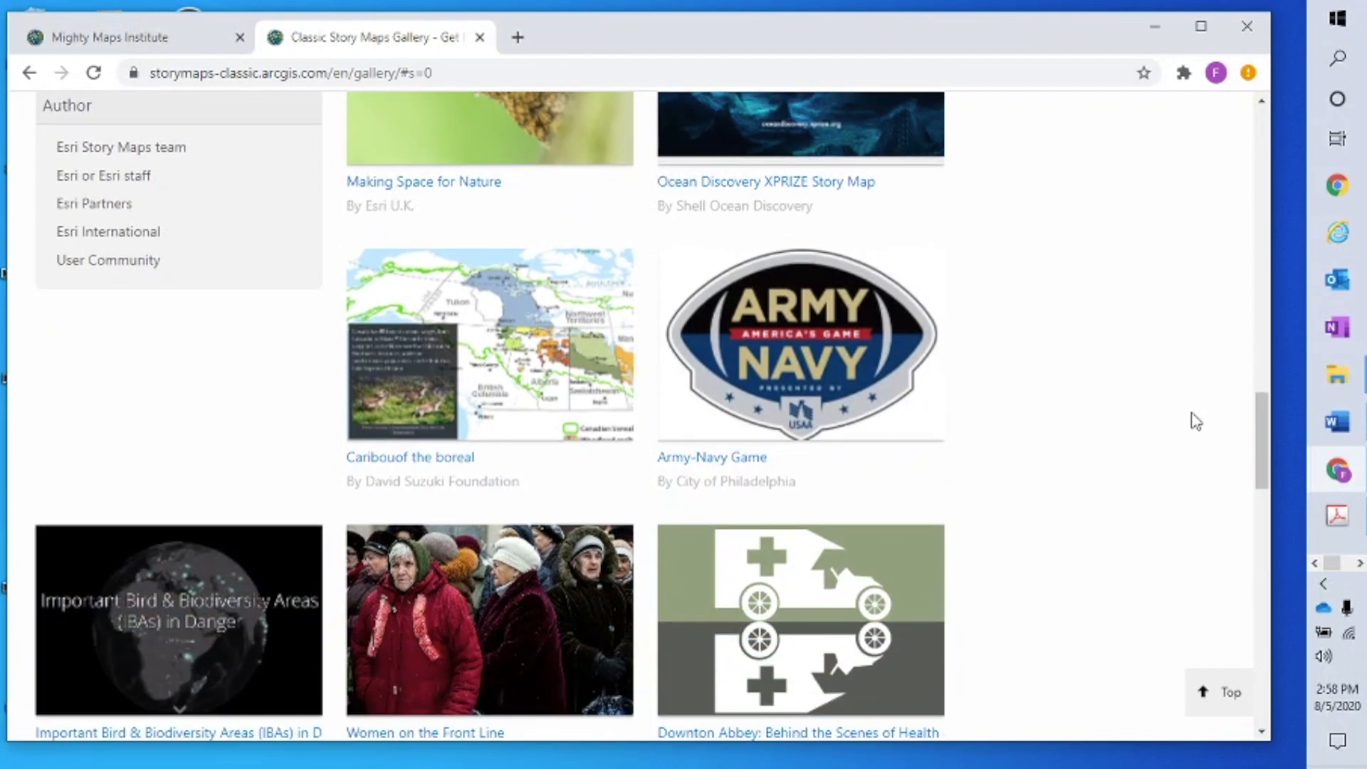
scroll(1195, 422, "down", 3)
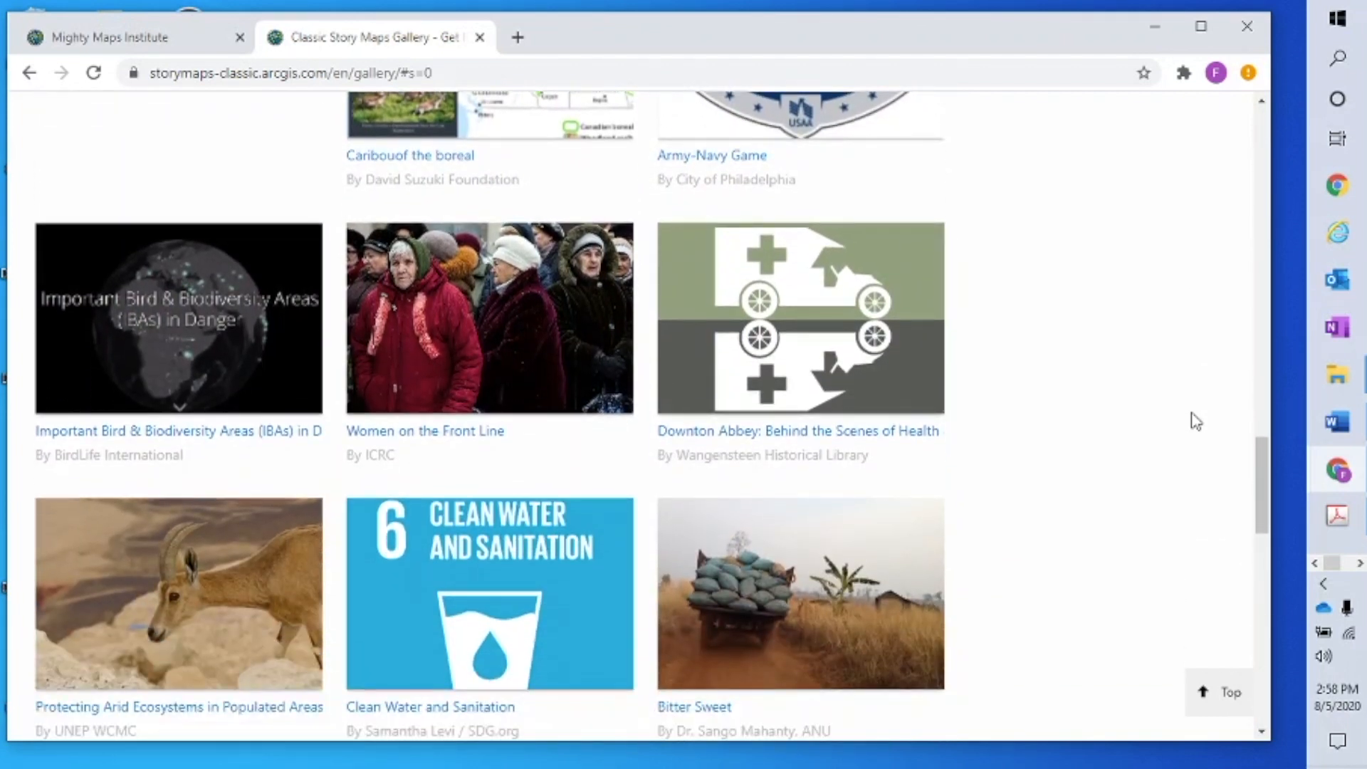
scroll(1196, 422, "down", 1)
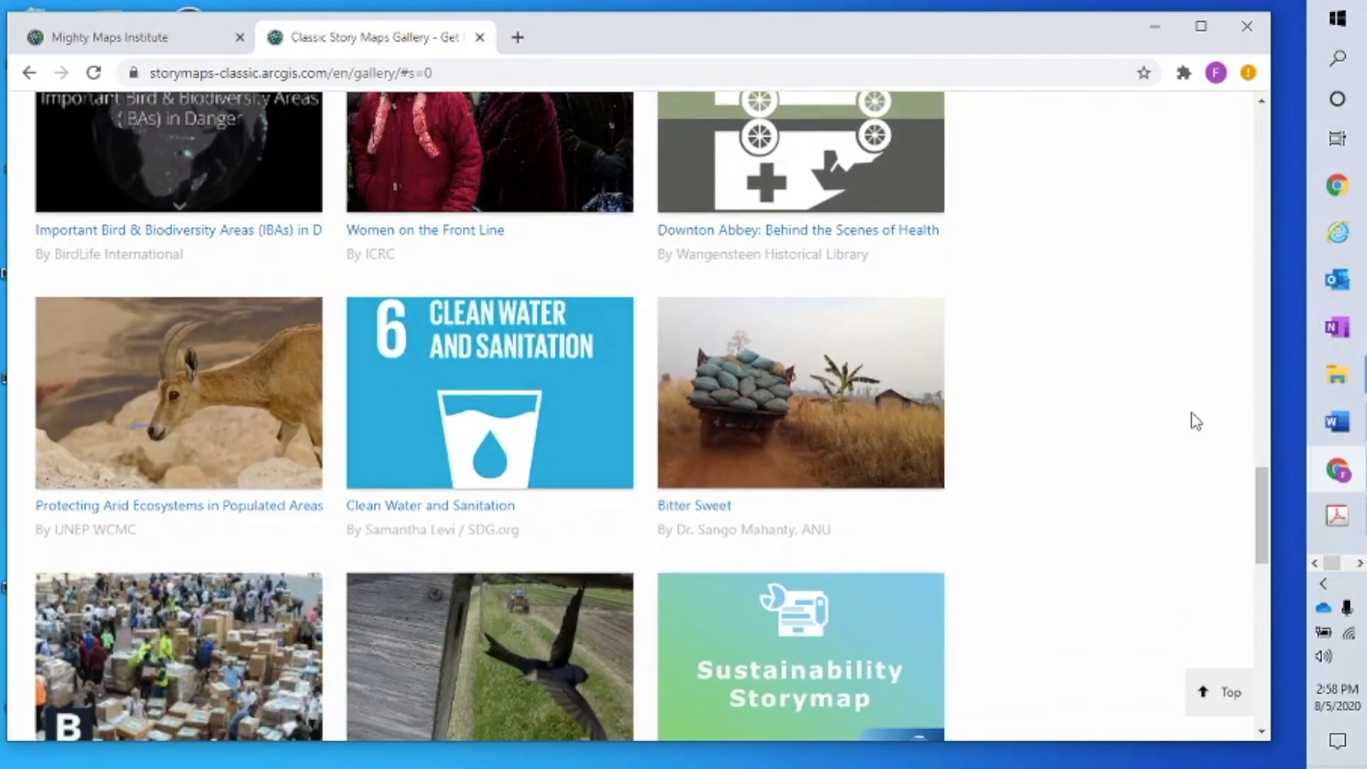
scroll(1196, 422, "down", 1)
scroll(1196, 421, "down", 3)
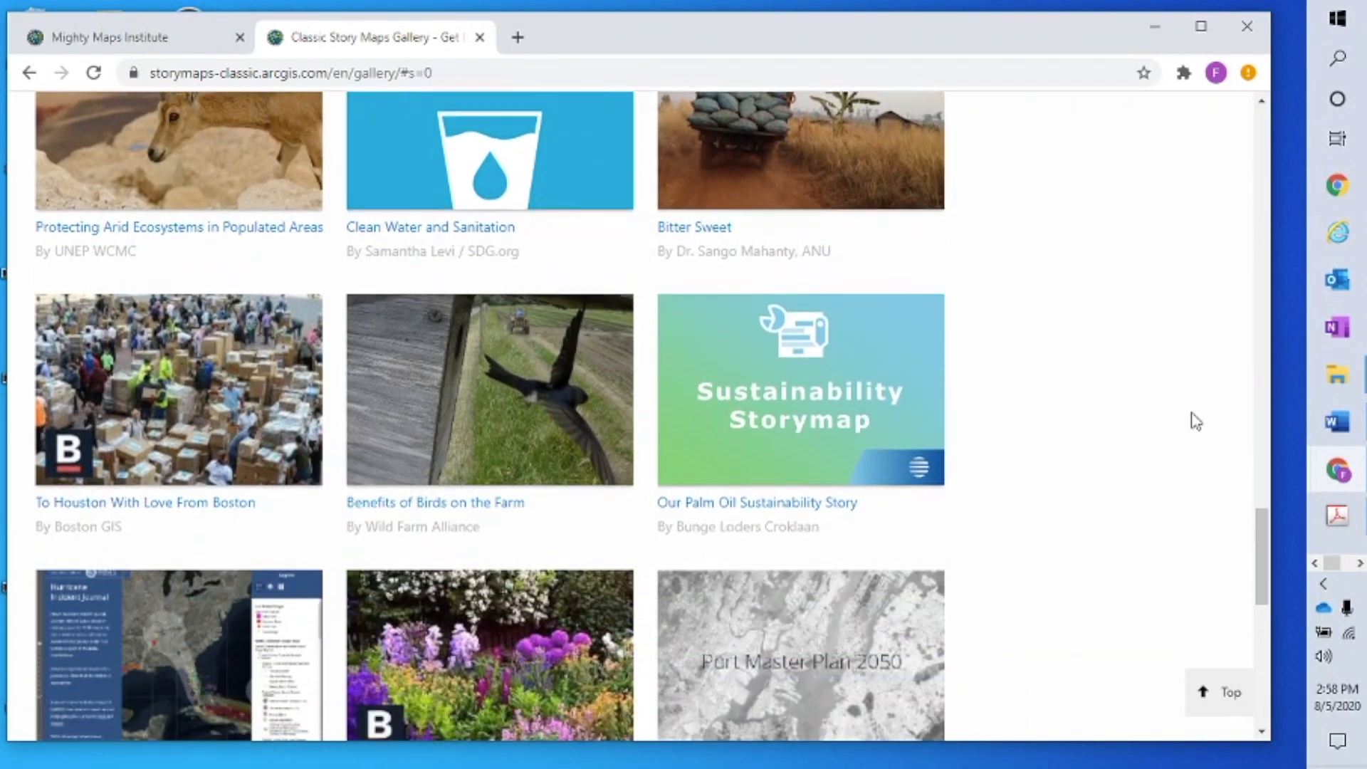
scroll(1196, 422, "down", 1)
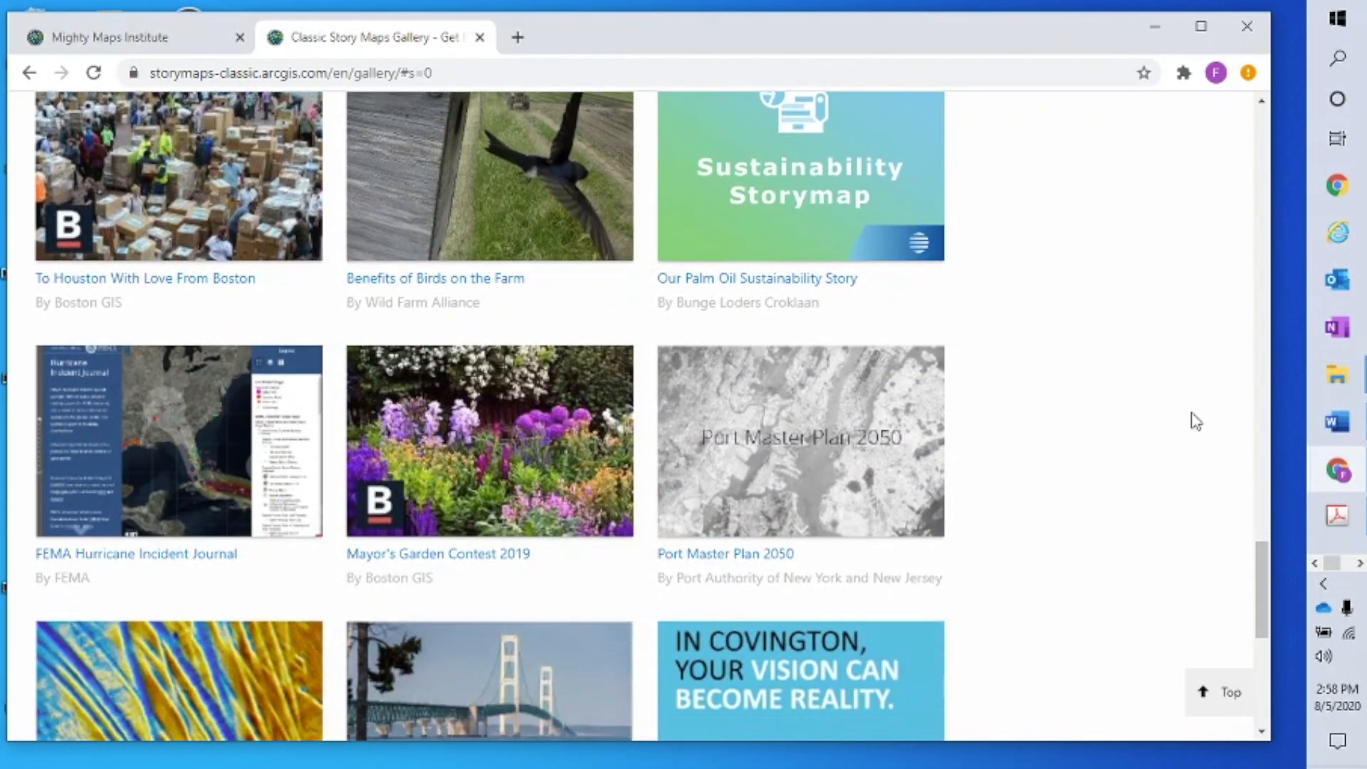
scroll(1195, 422, "down", 1)
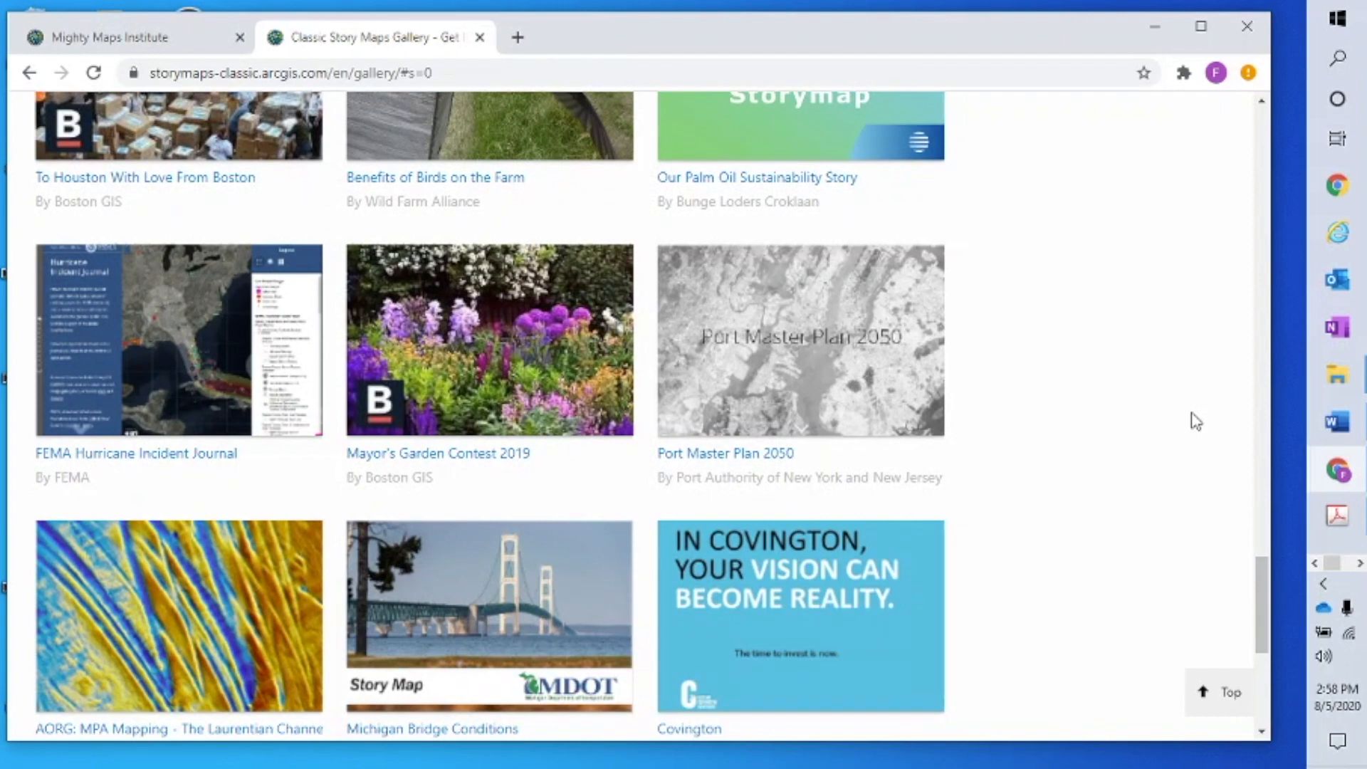
scroll(1196, 421, "down", 1)
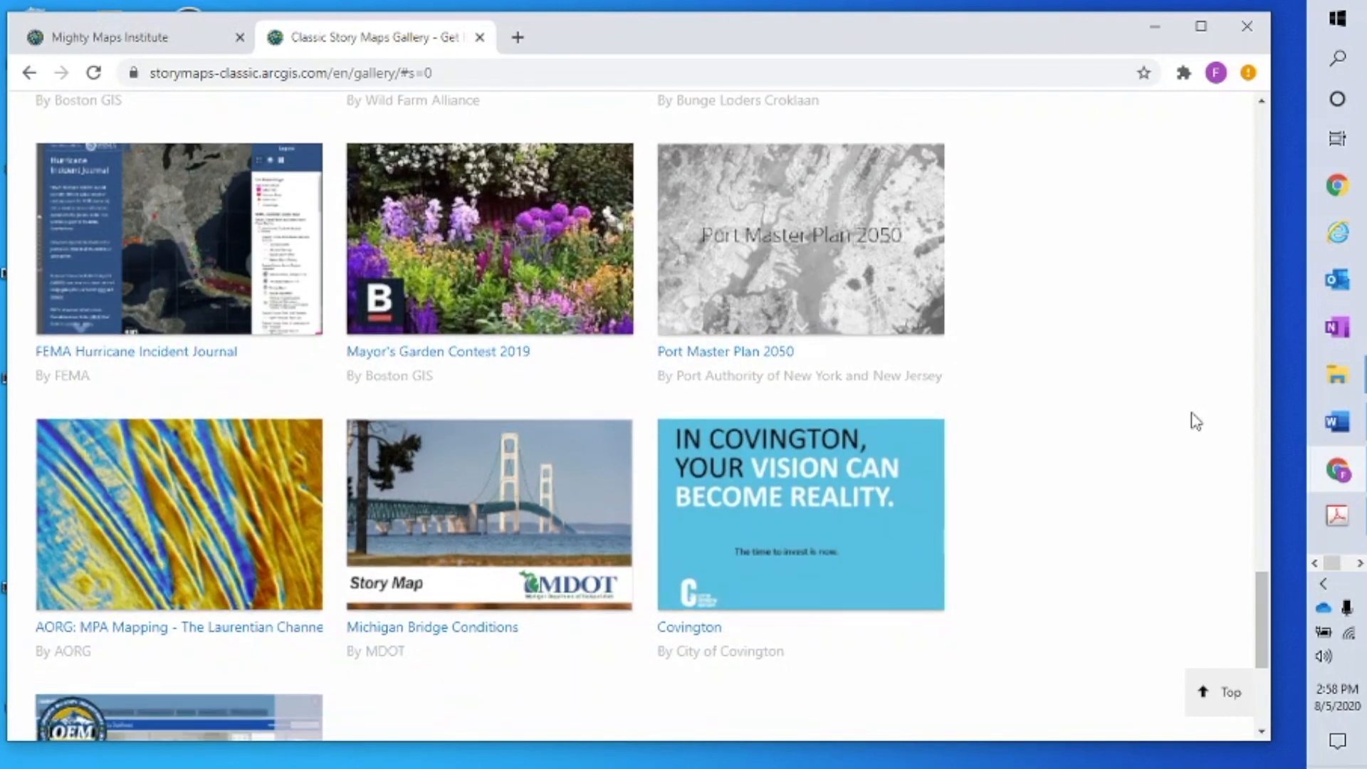
scroll(1196, 422, "down", 2)
scroll(1196, 422, "down", 1)
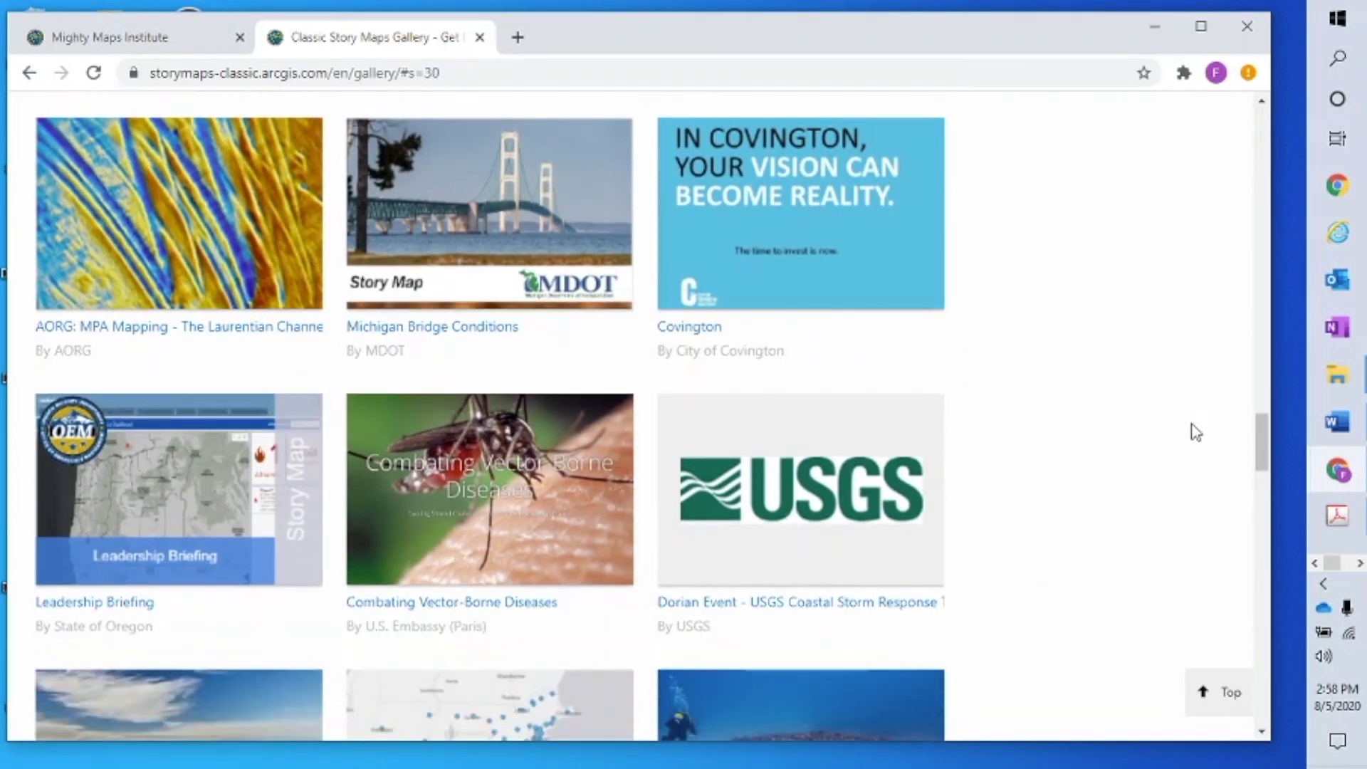
scroll(1173, 509, "down", 4)
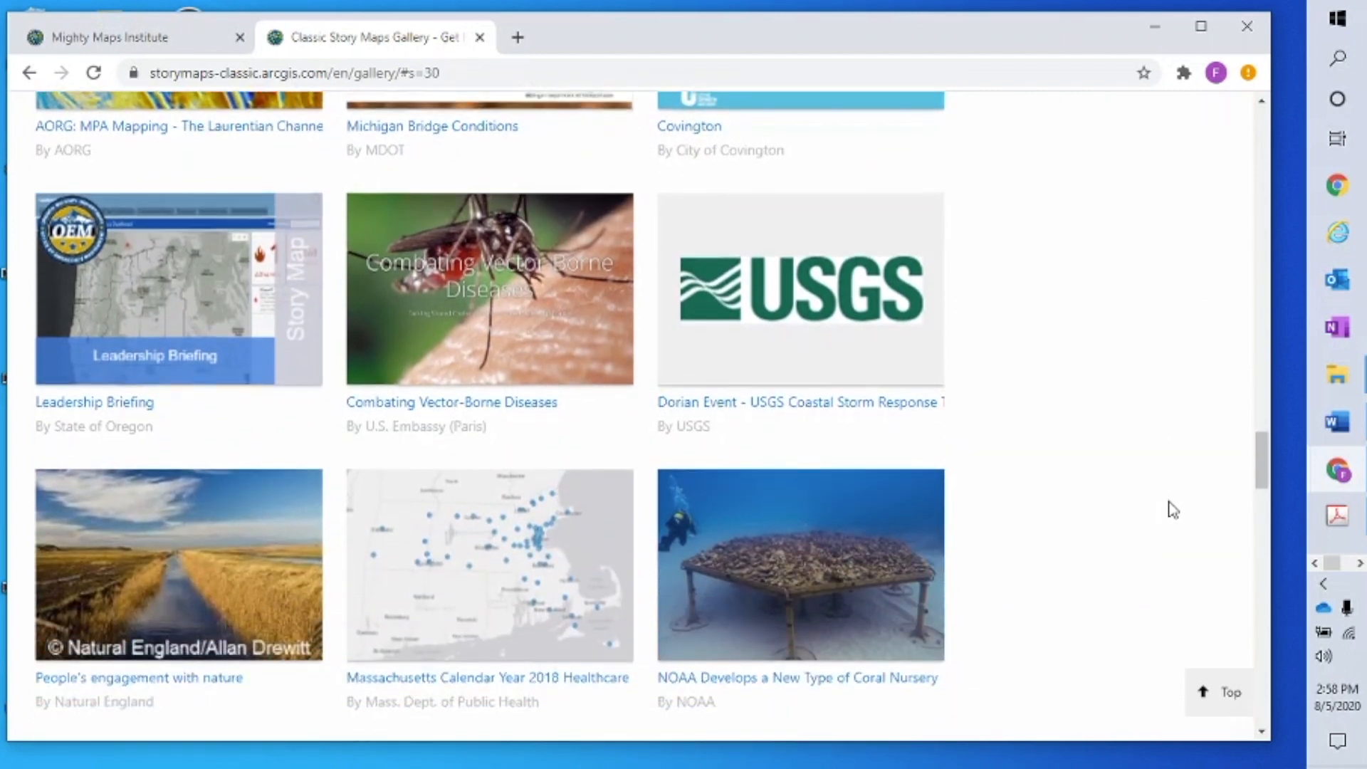
scroll(1173, 510, "down", 2)
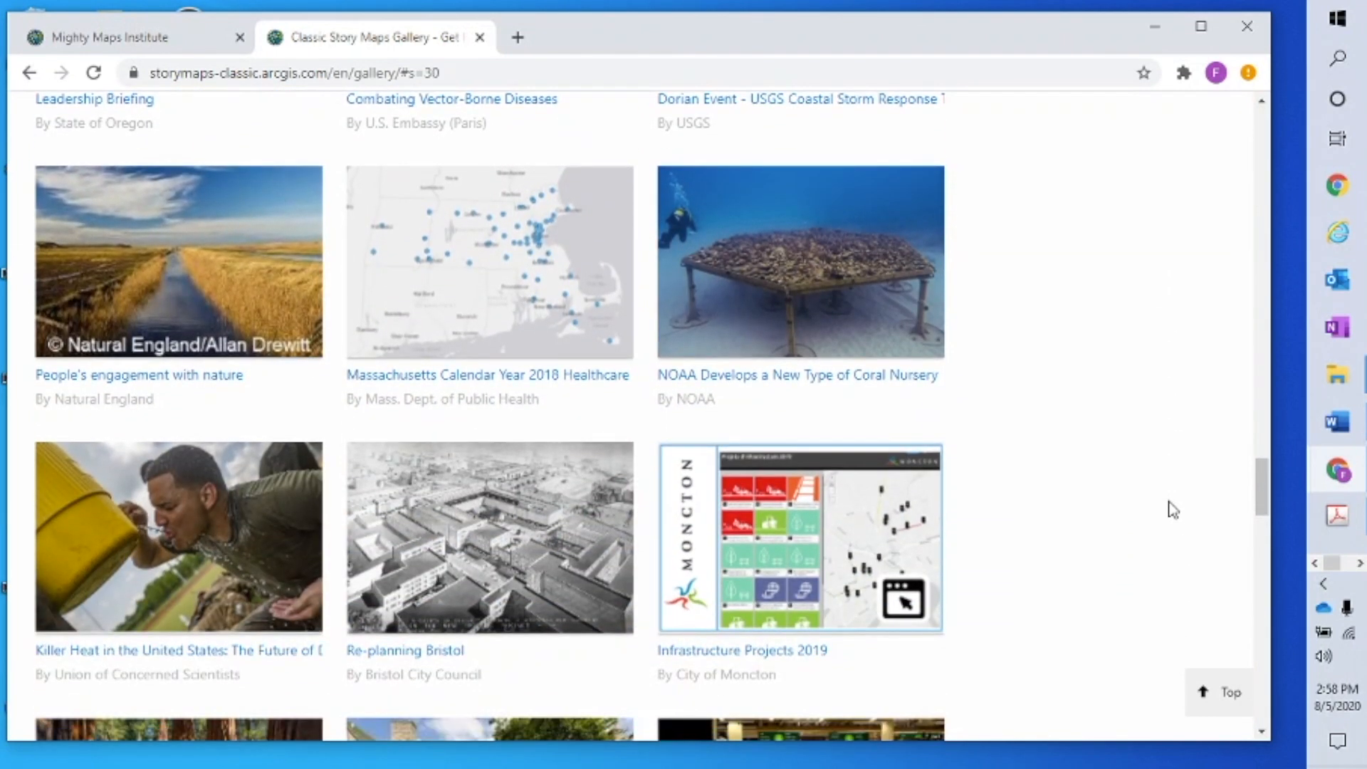
scroll(1173, 509, "down", 3)
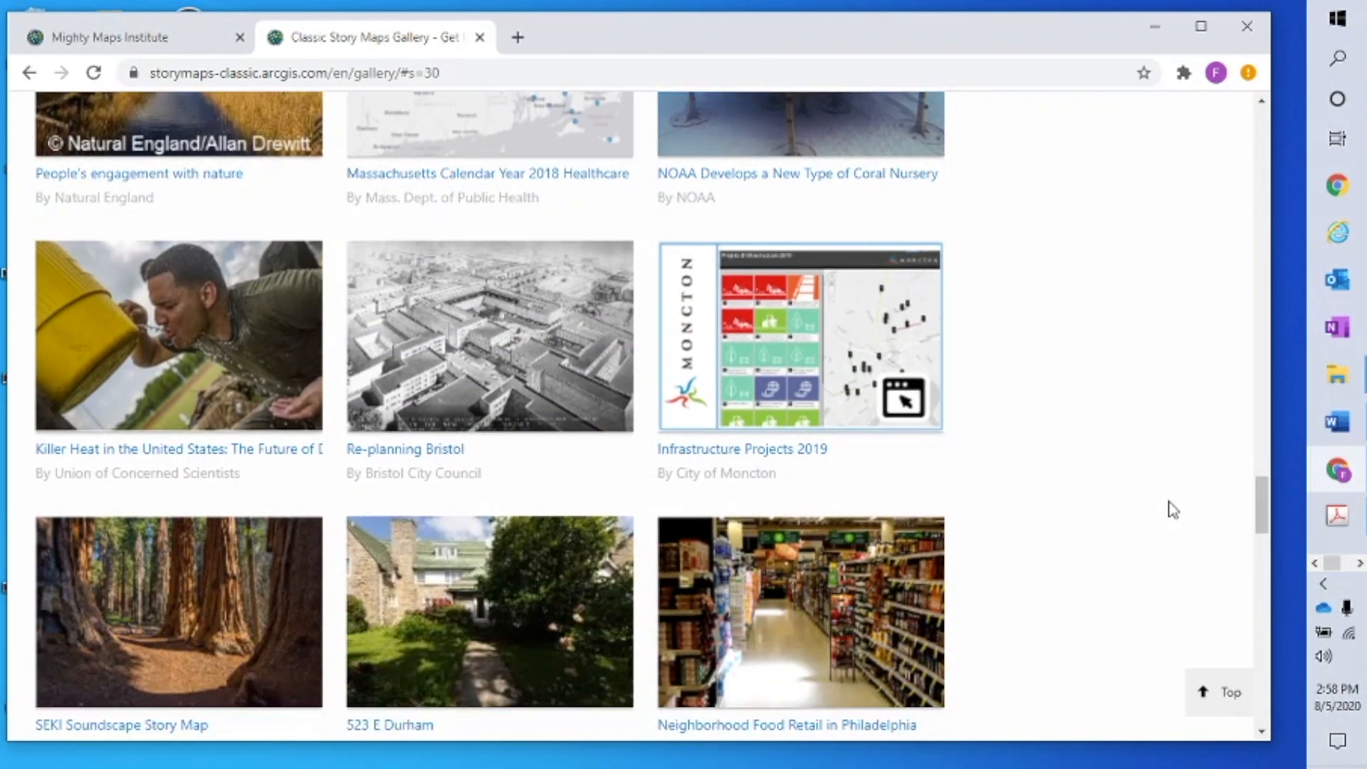
scroll(1168, 512, "down", 2)
scroll(1166, 514, "down", 3)
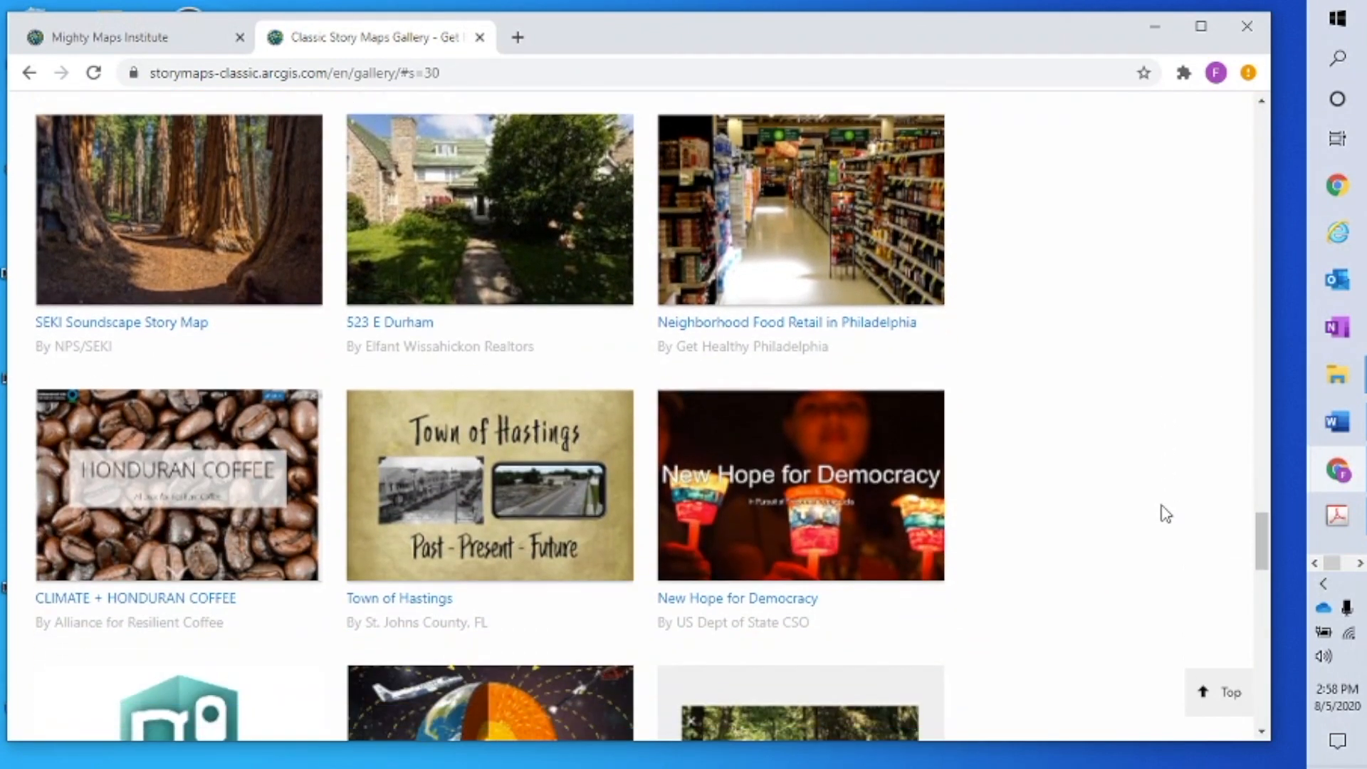
scroll(1166, 514, "down", 1)
scroll(1165, 514, "down", 2)
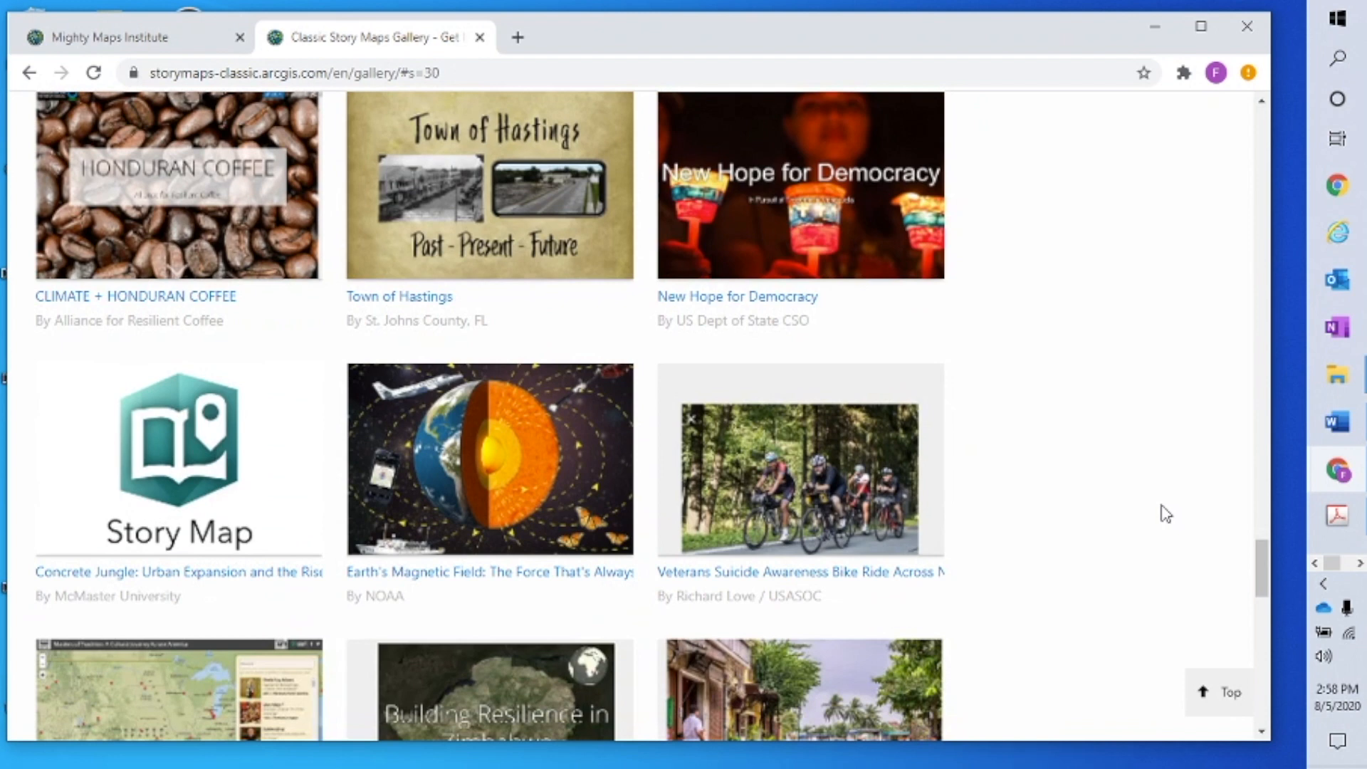
scroll(1166, 513, "down", 1)
scroll(1166, 513, "down", 2)
scroll(1166, 514, "down", 2)
scroll(1166, 513, "down", 1)
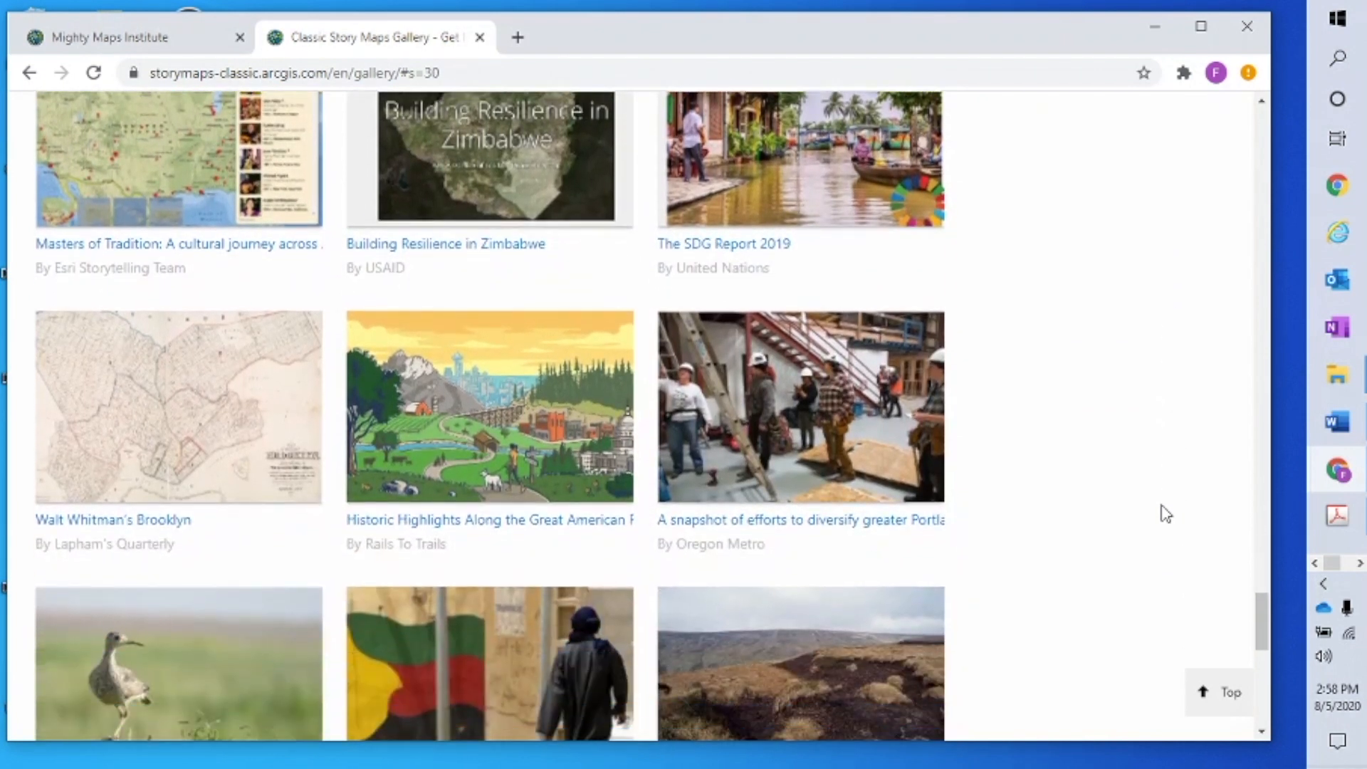
scroll(1106, 504, "up", 1)
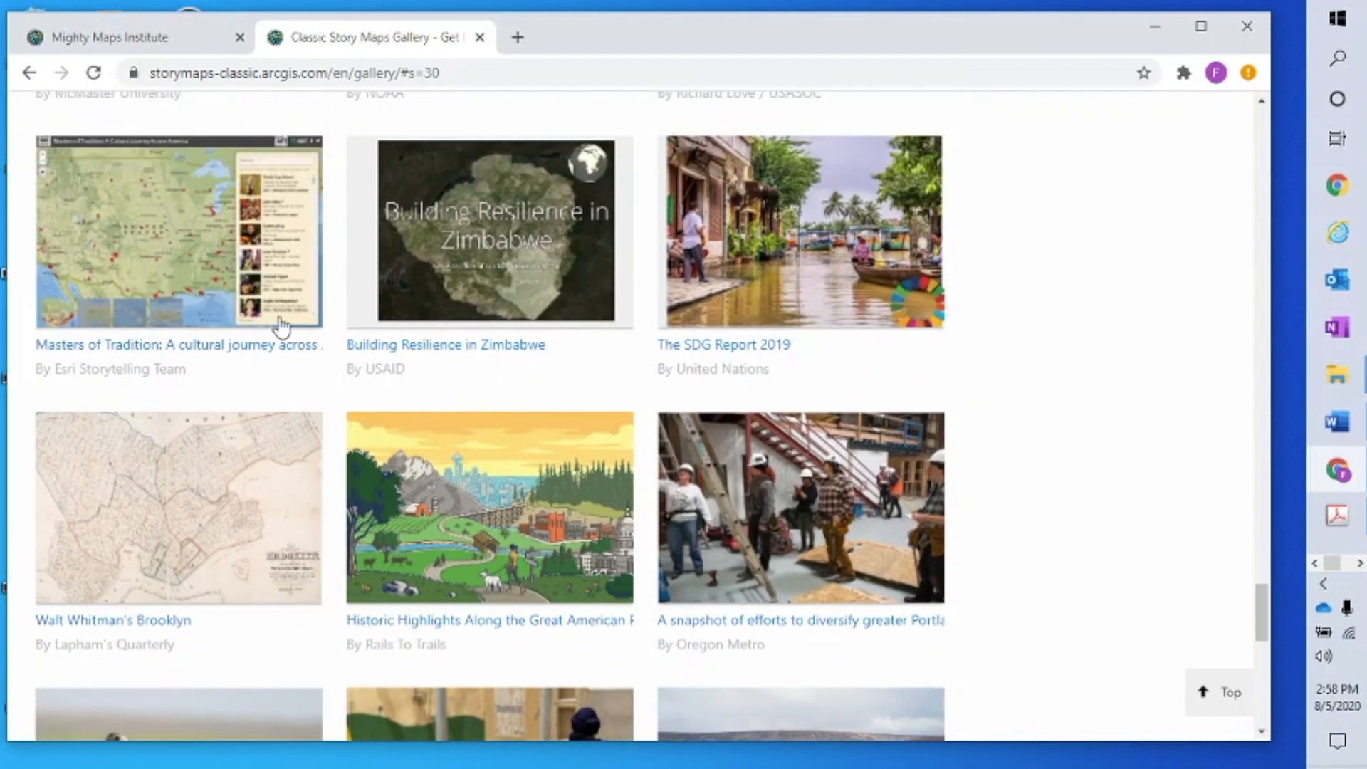
scroll(916, 555, "down", 4)
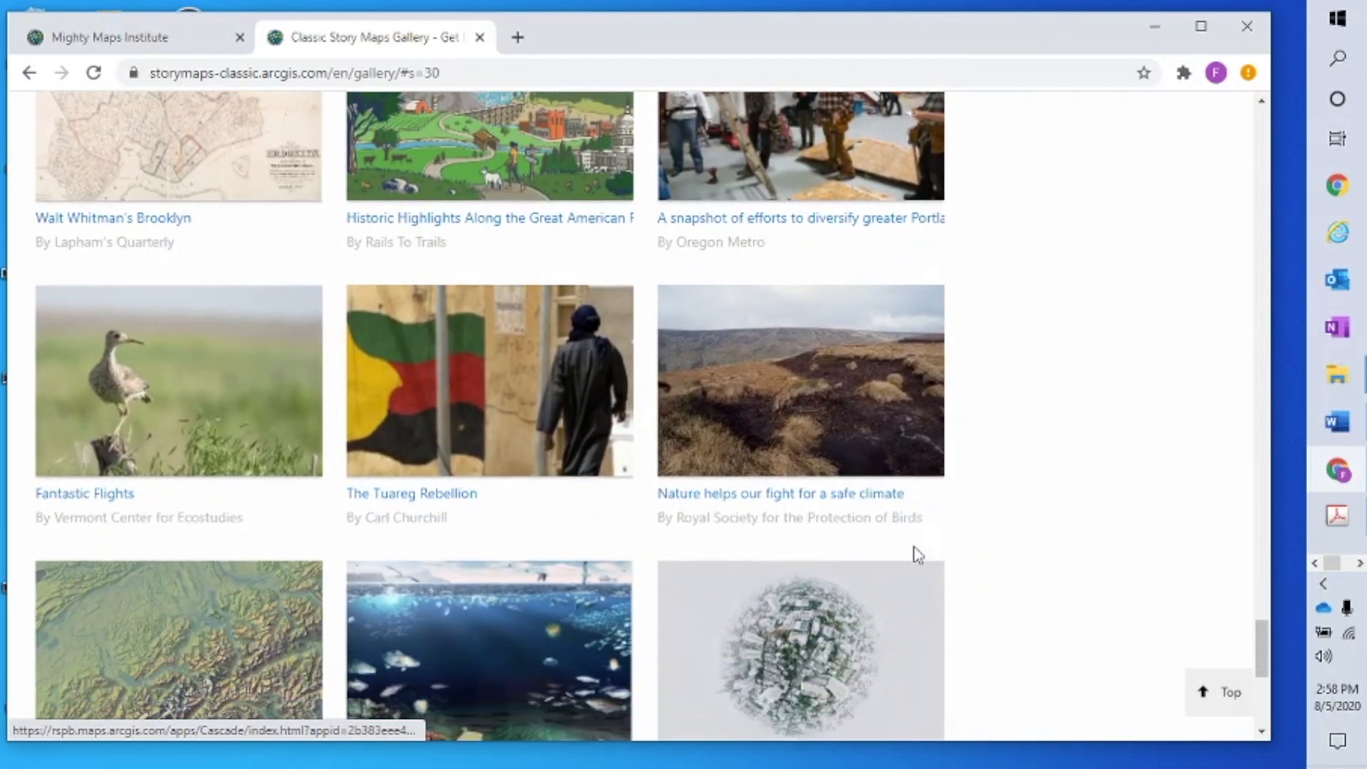
scroll(918, 555, "down", 5)
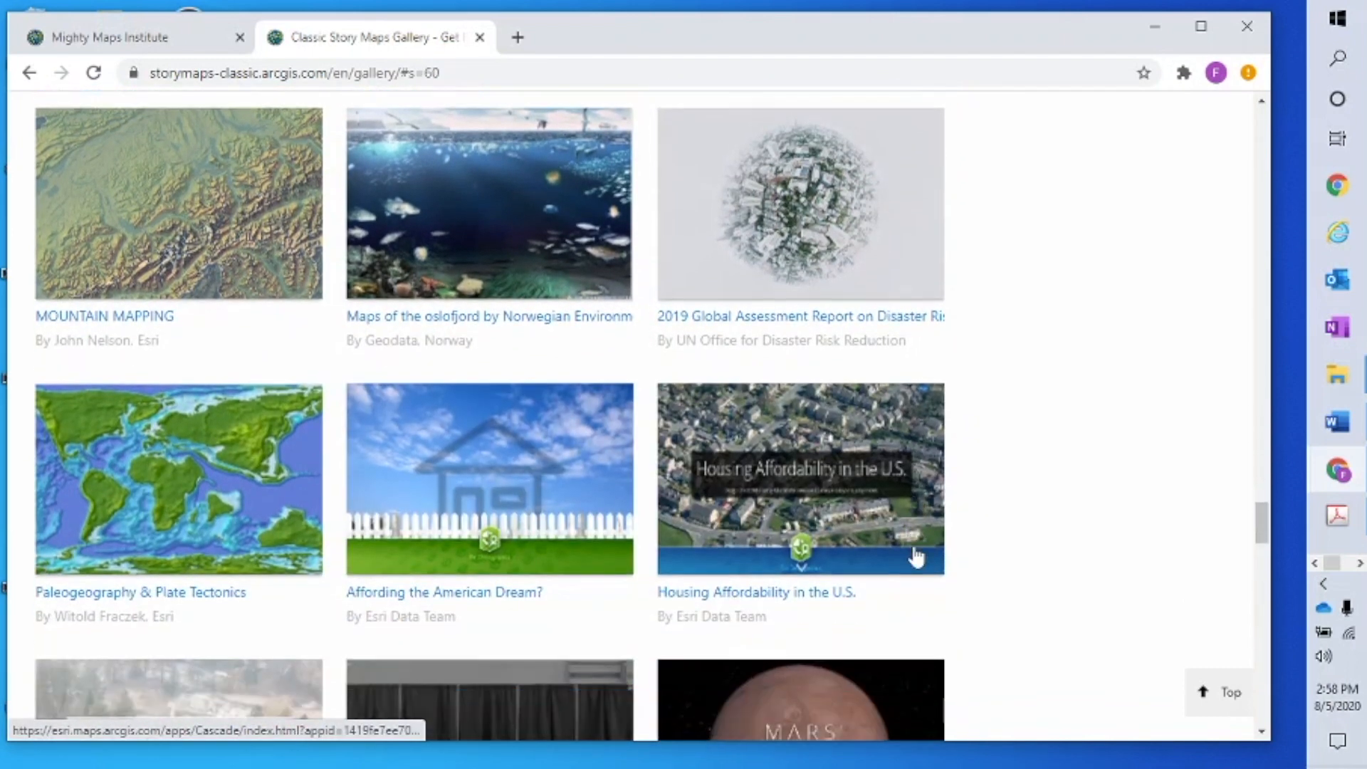
scroll(917, 557, "down", 5)
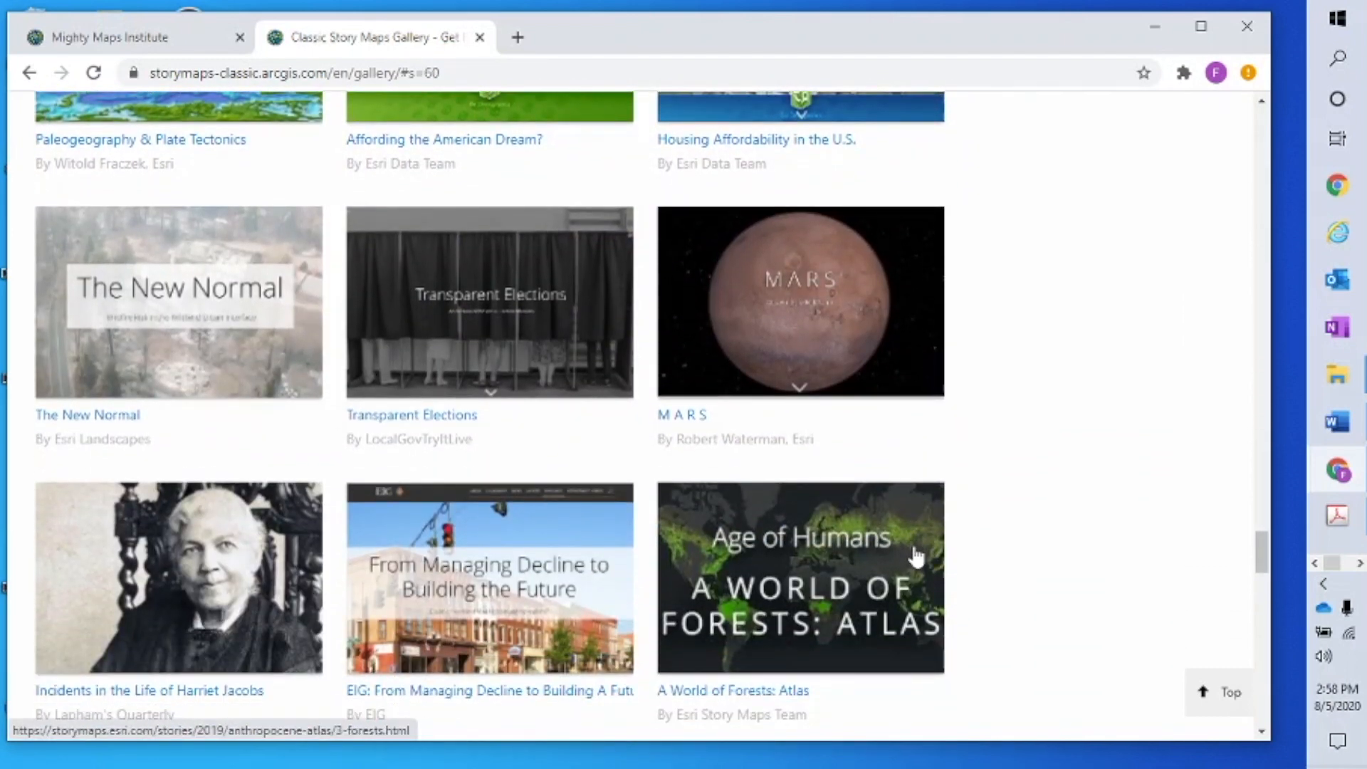
scroll(916, 557, "down", 4)
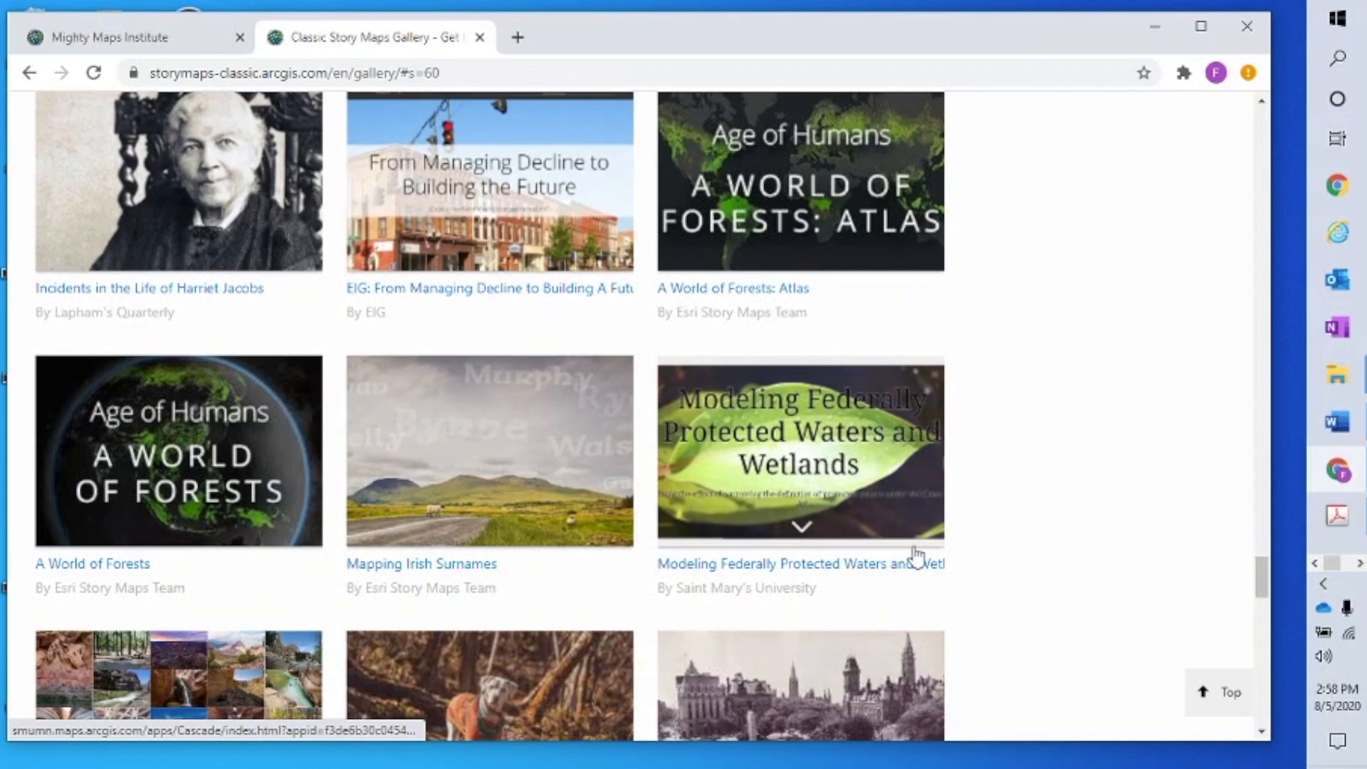
scroll(917, 556, "down", 3)
scroll(916, 557, "down", 1)
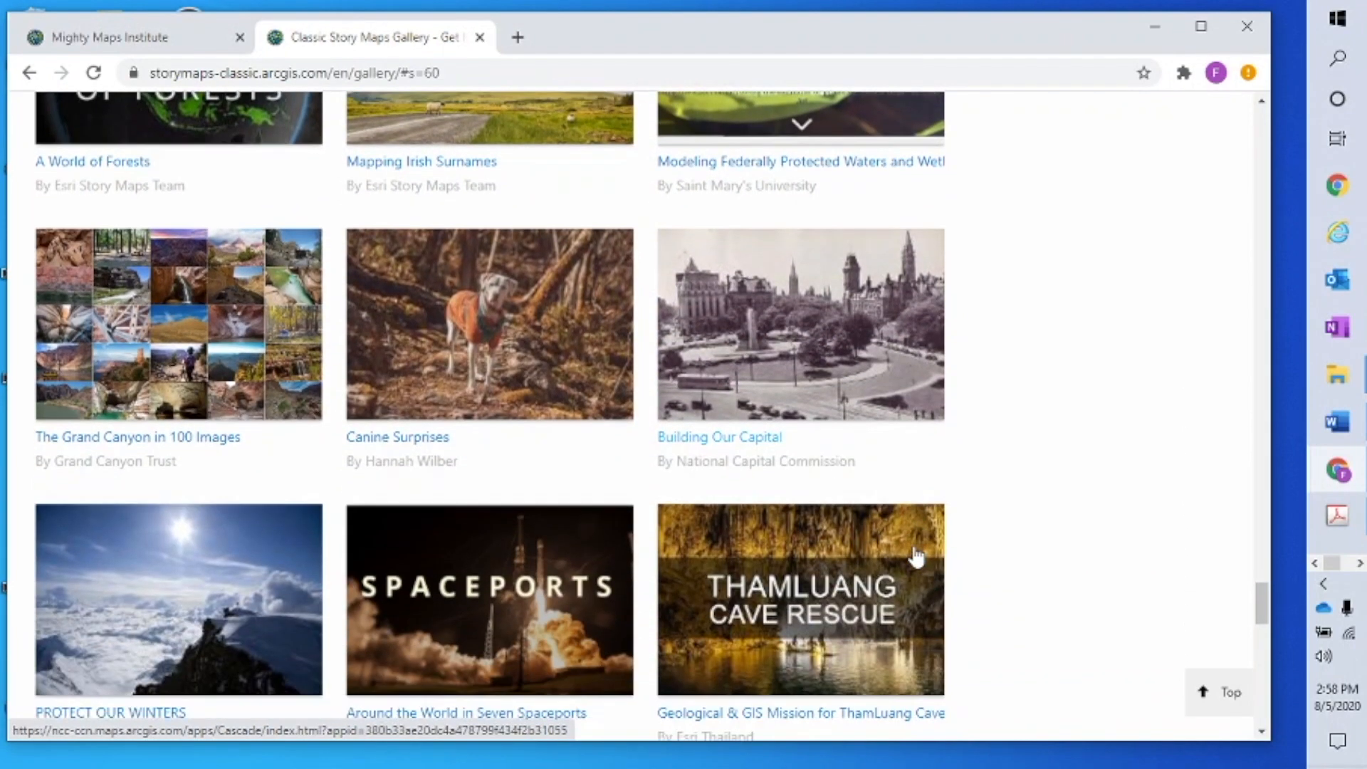
left_click_drag(1266, 621, 1252, 125)
Scroll down until the Subject filter list appears in the gallery's left sidebar
scroll(1061, 492, "down", 3)
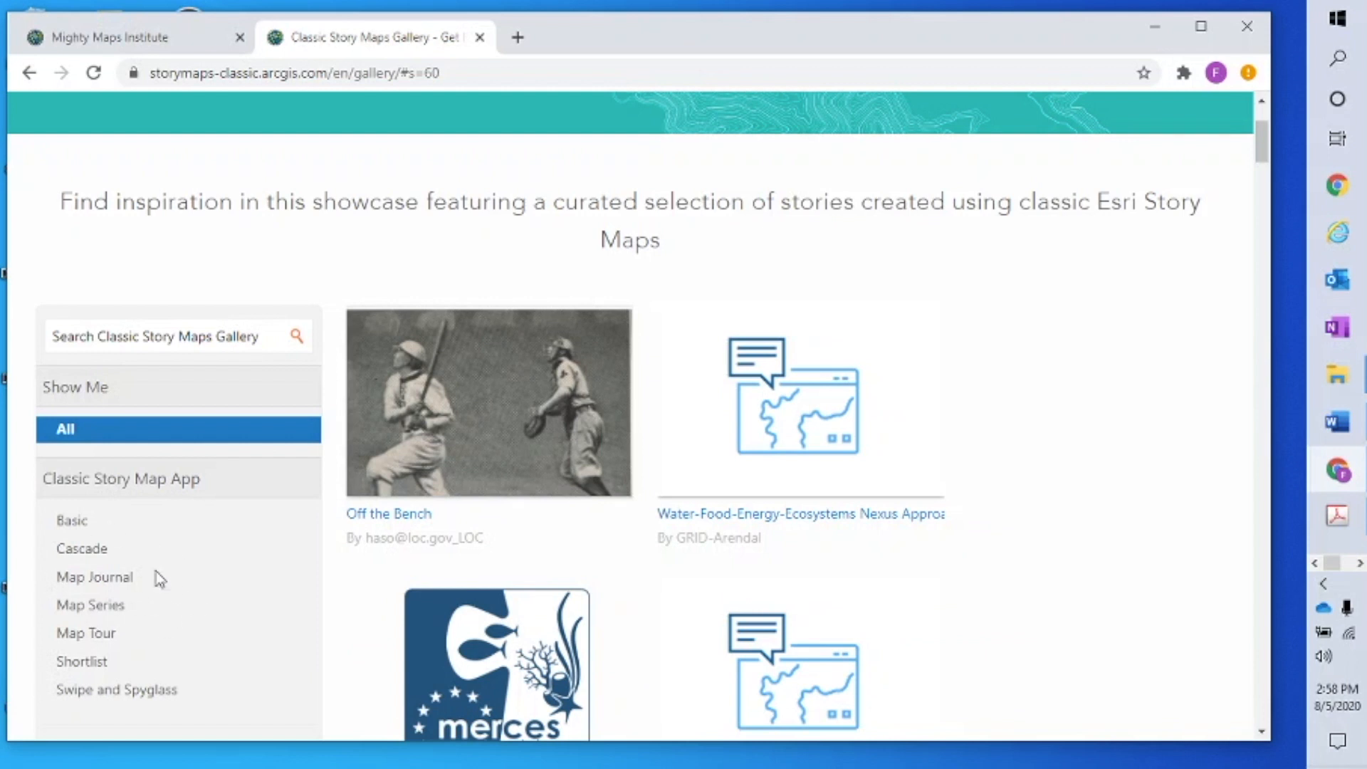
scroll(294, 539, "down", 3)
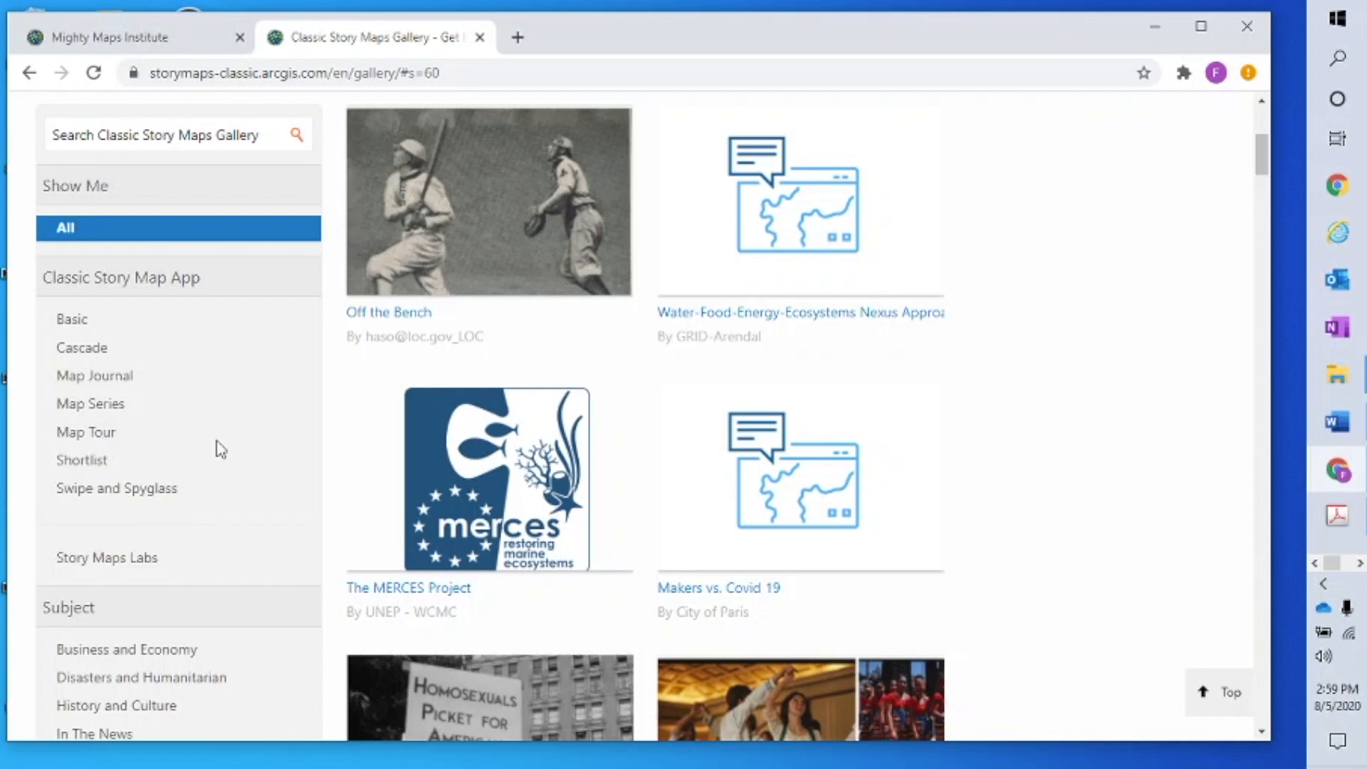
scroll(306, 431, "down", 5)
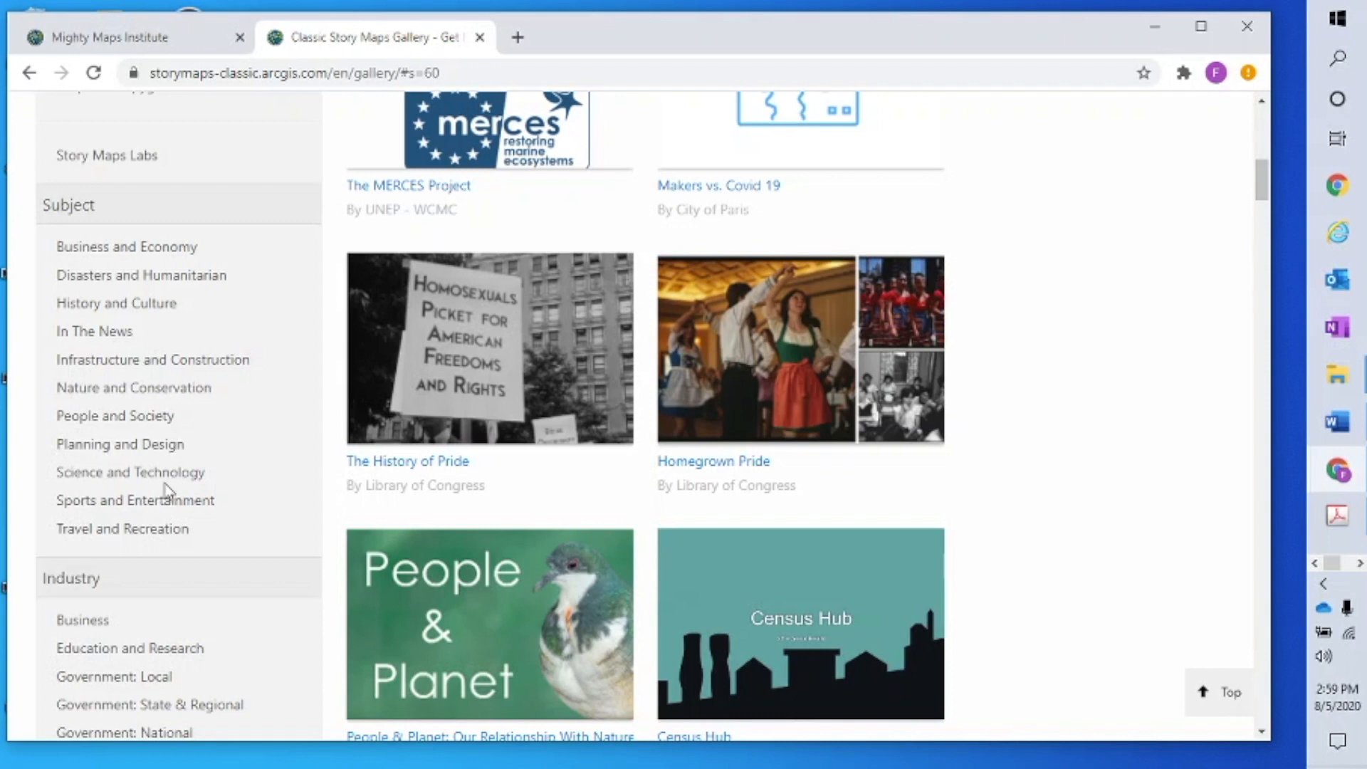
left_click(146, 417)
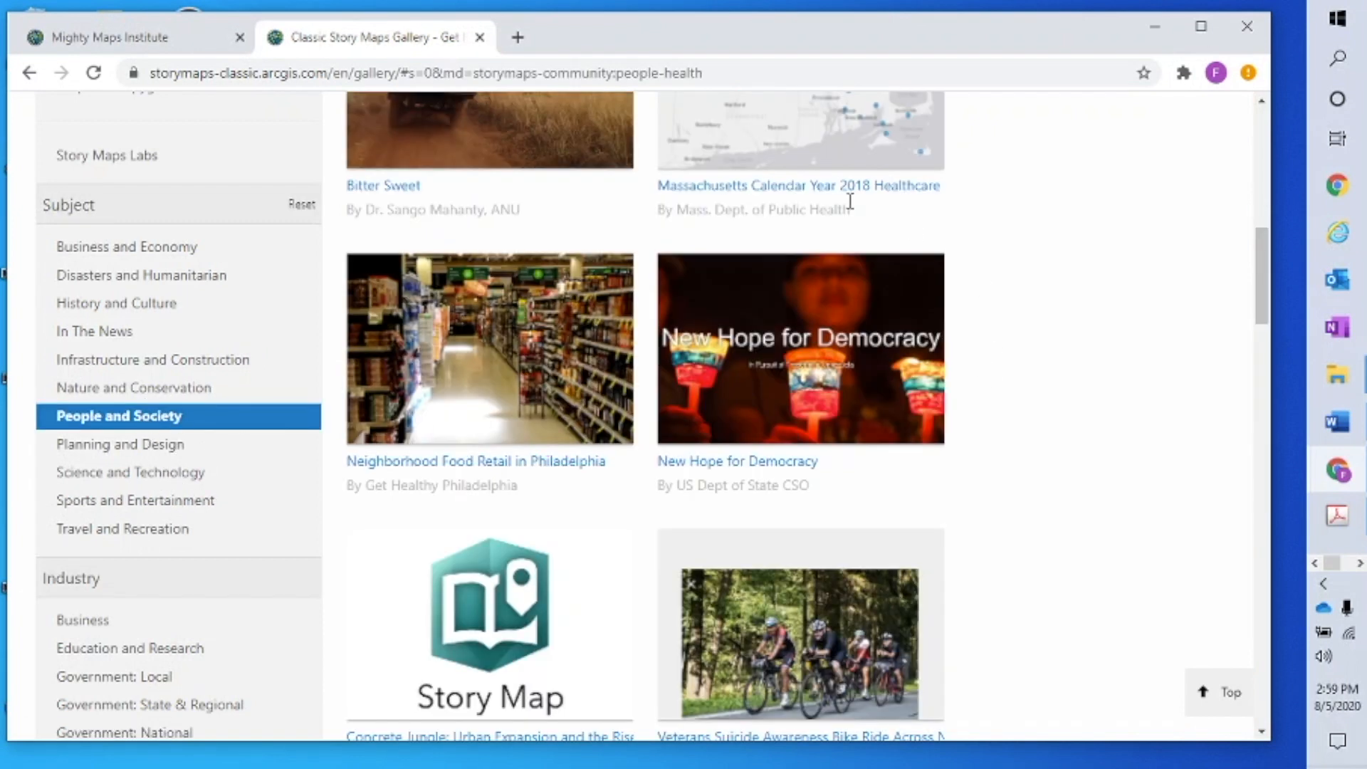
scroll(833, 365, "down", 4)
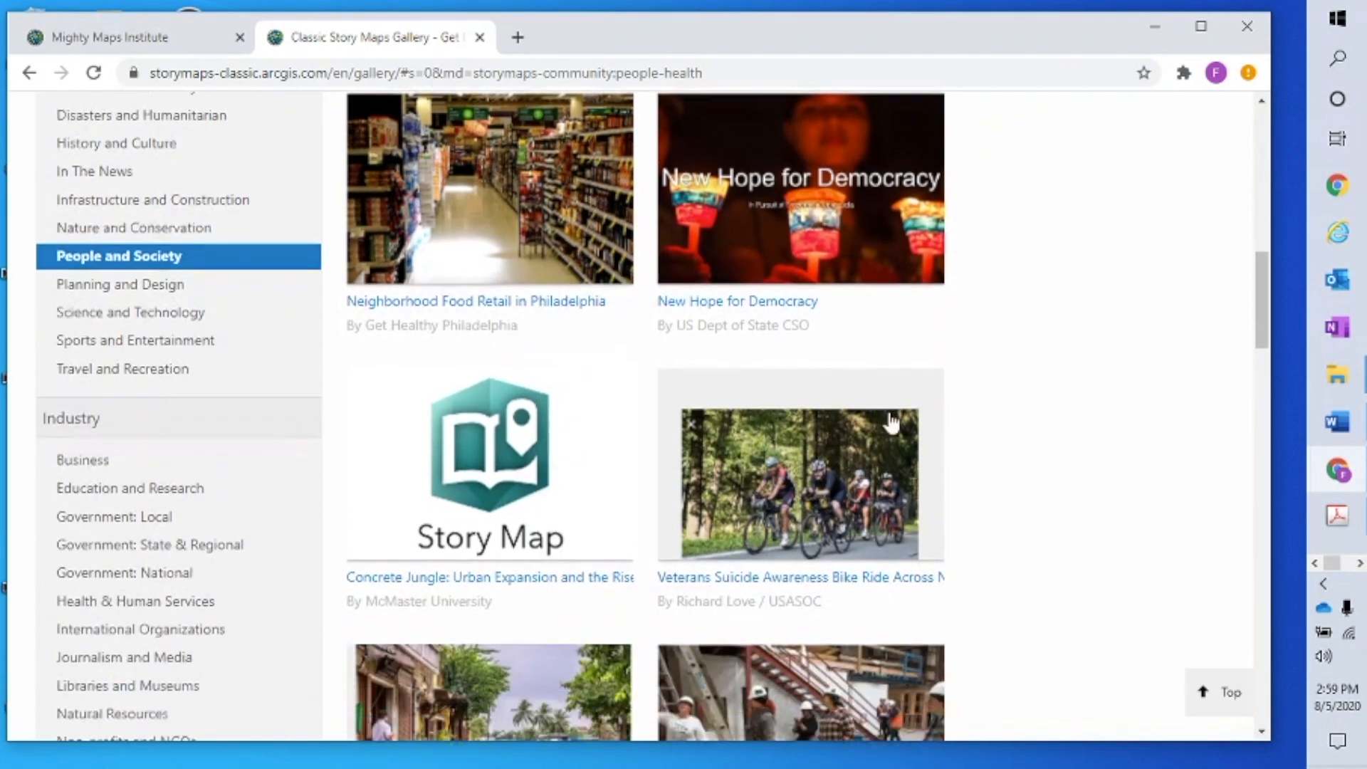
scroll(911, 437, "down", 4)
scroll(911, 437, "down", 5)
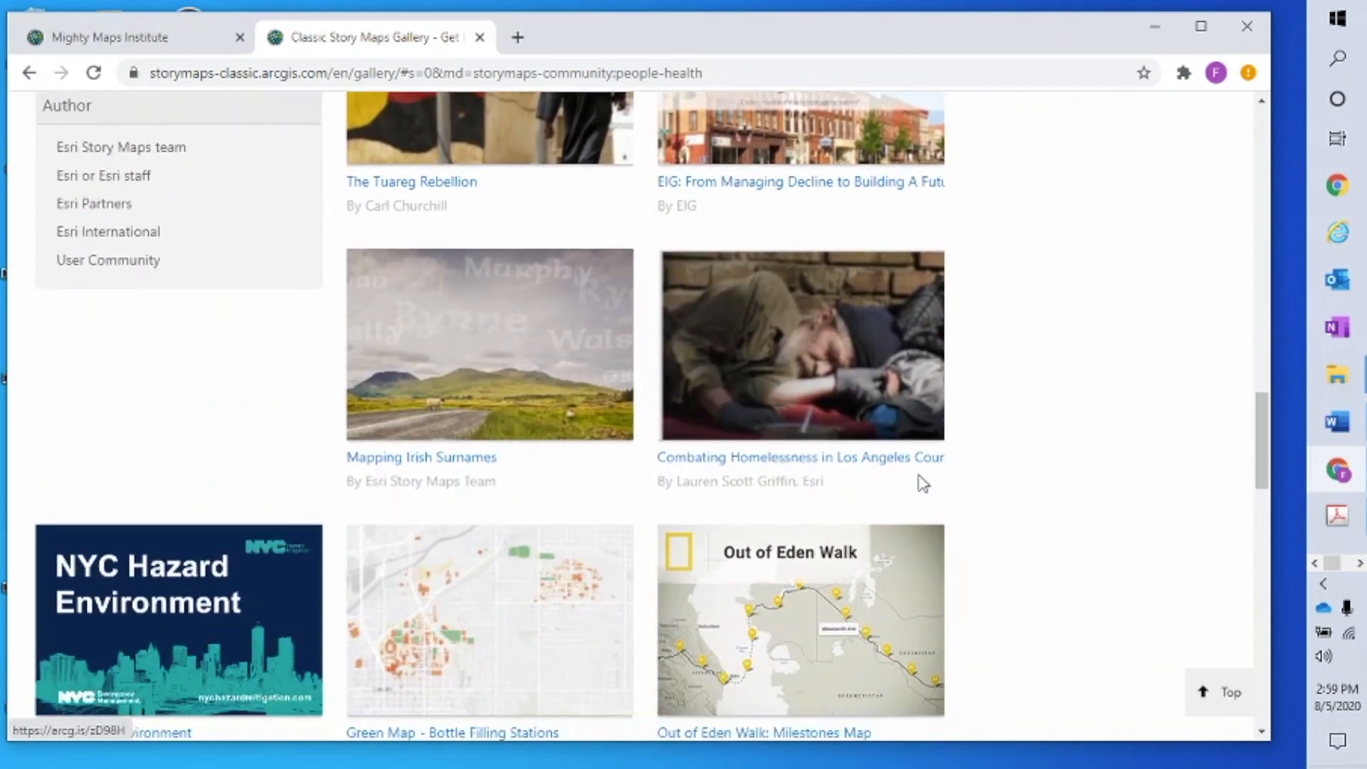
scroll(913, 441, "down", 5)
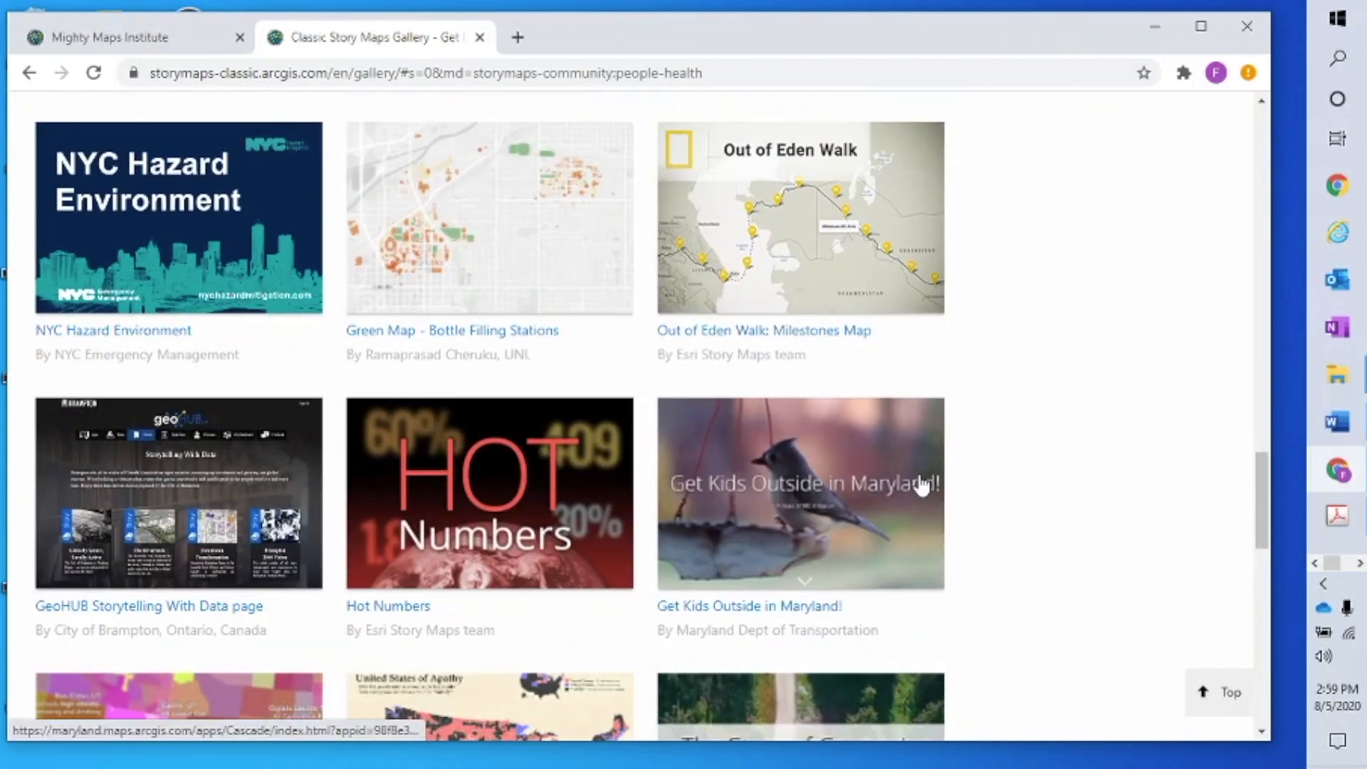
scroll(919, 477, "down", 1)
scroll(921, 486, "up", 15)
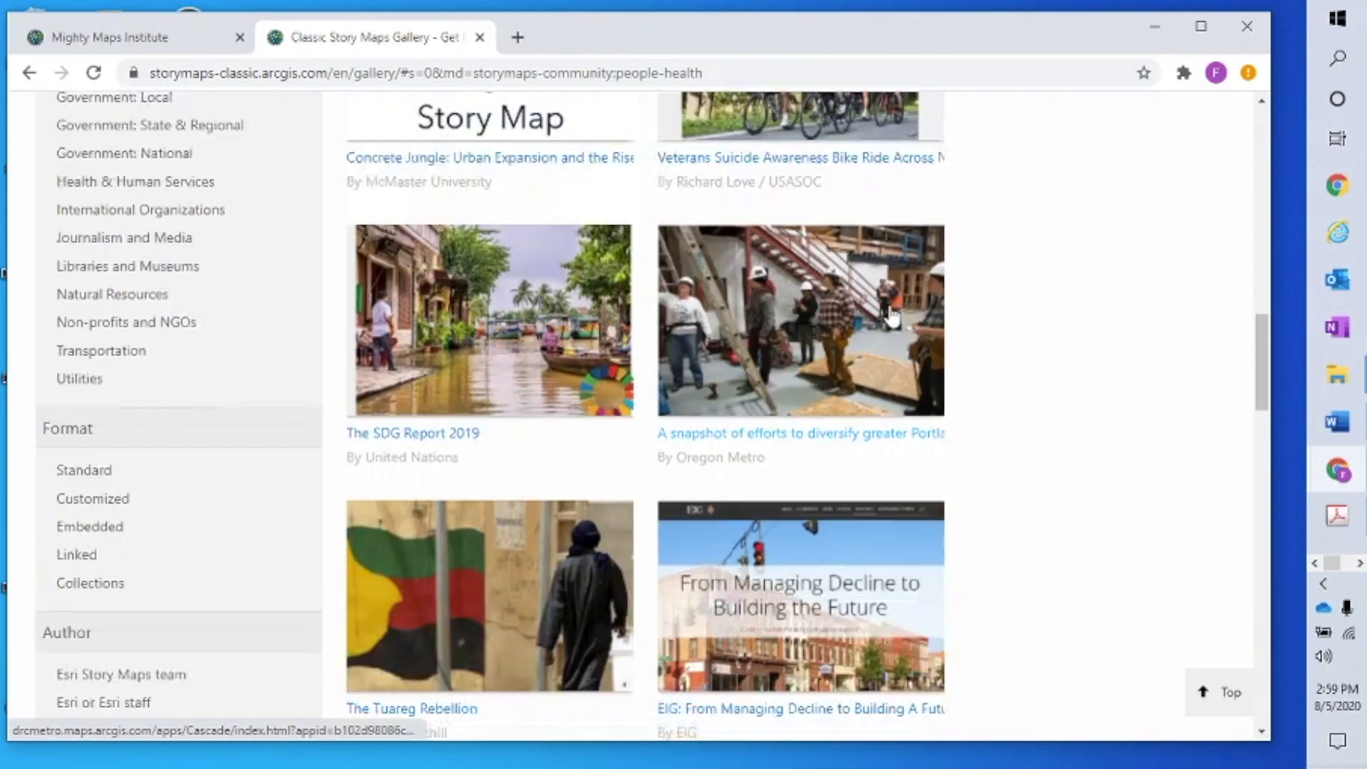
scroll(404, 246, "up", 7)
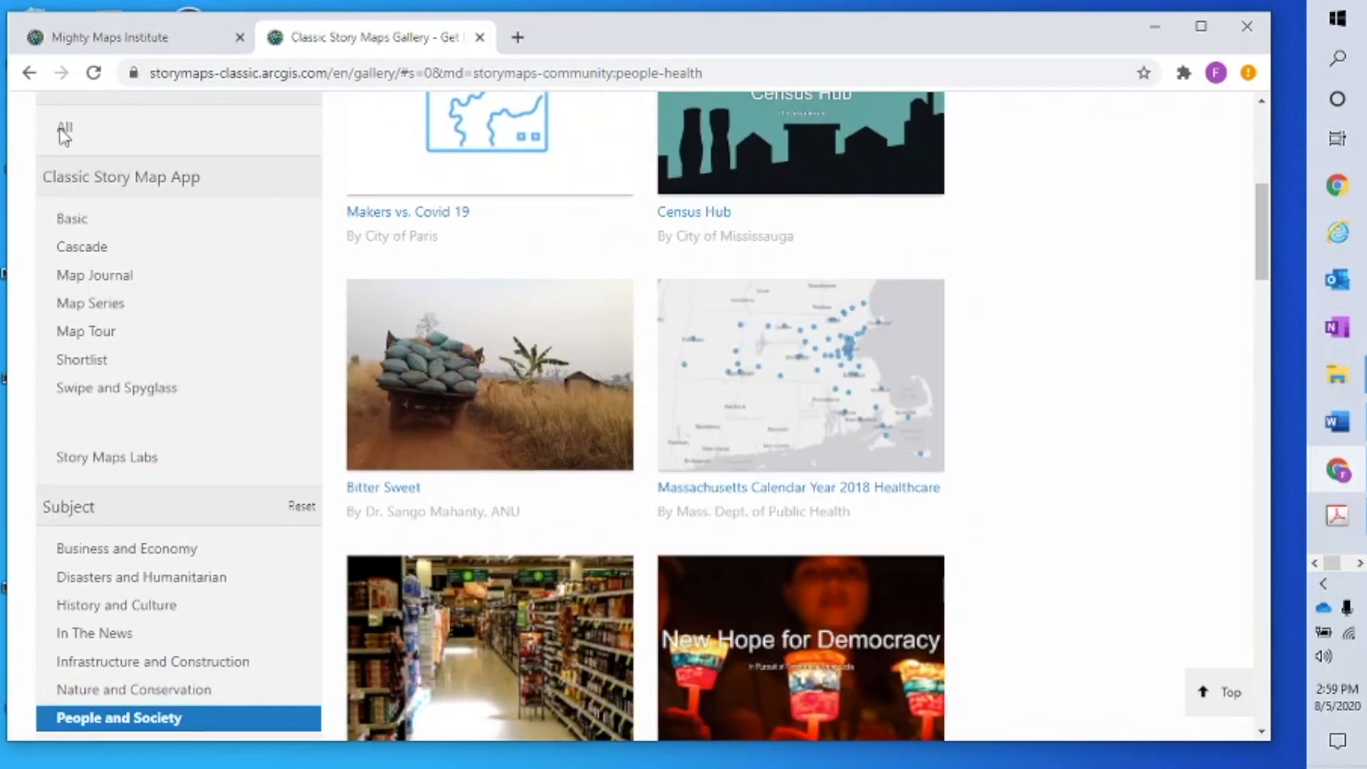
left_click(64, 131)
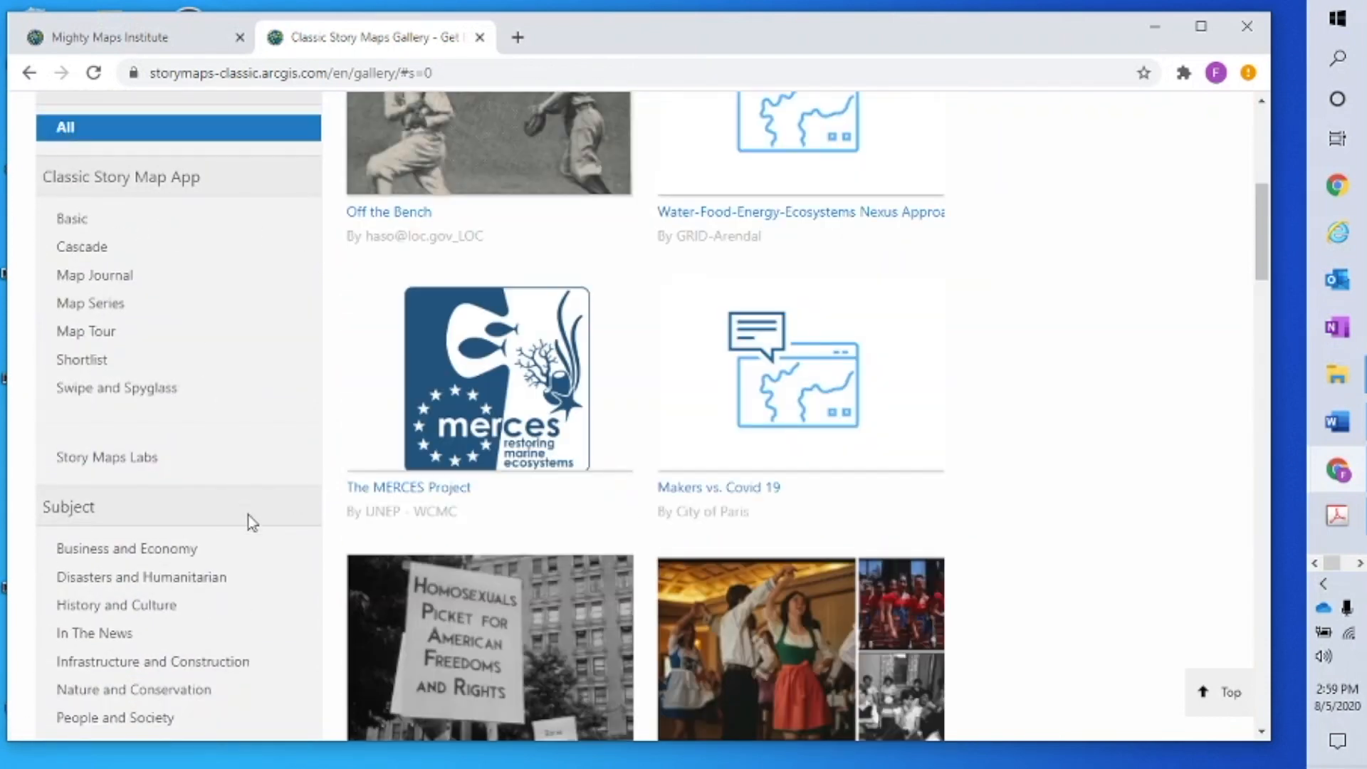
scroll(248, 523, "down", 7)
scroll(249, 522, "down", 3)
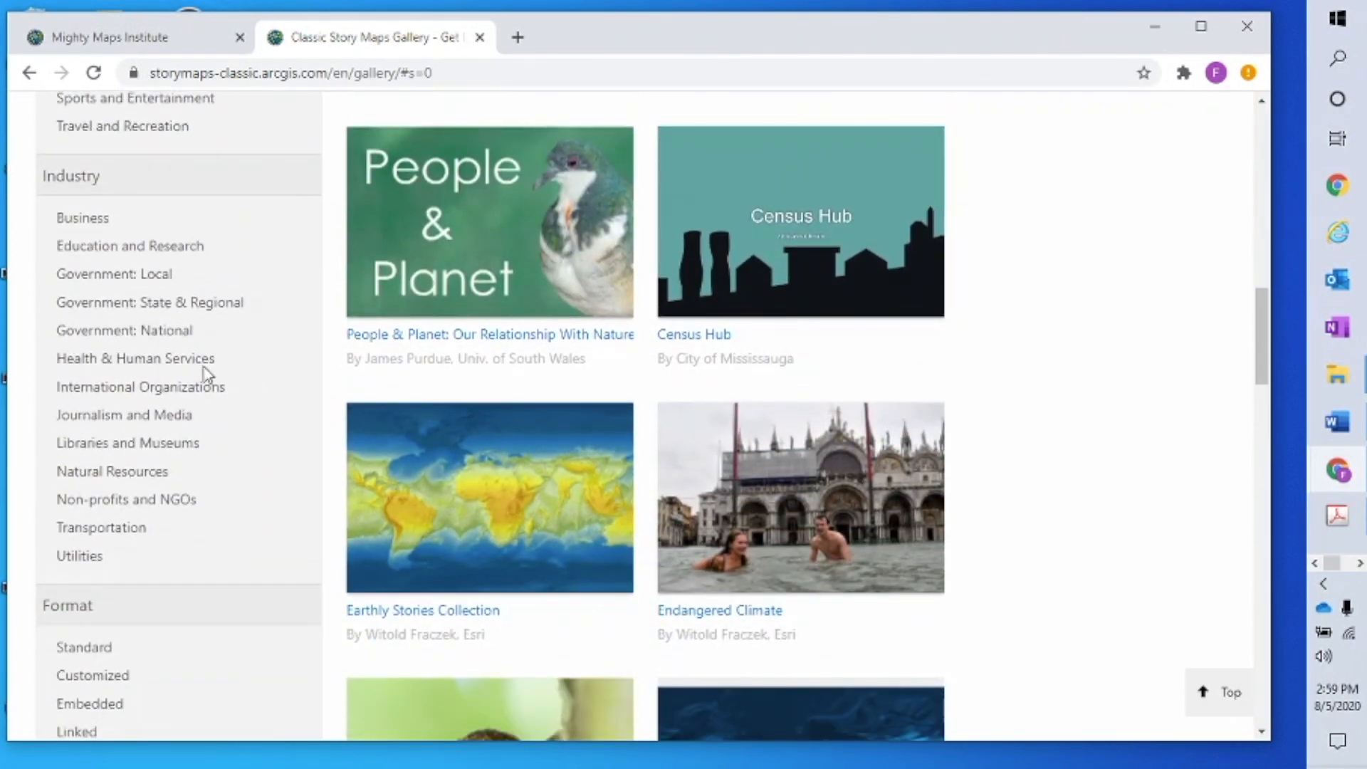
Filter the gallery to Libraries and Museums stories and scroll through the results
left_click(173, 444)
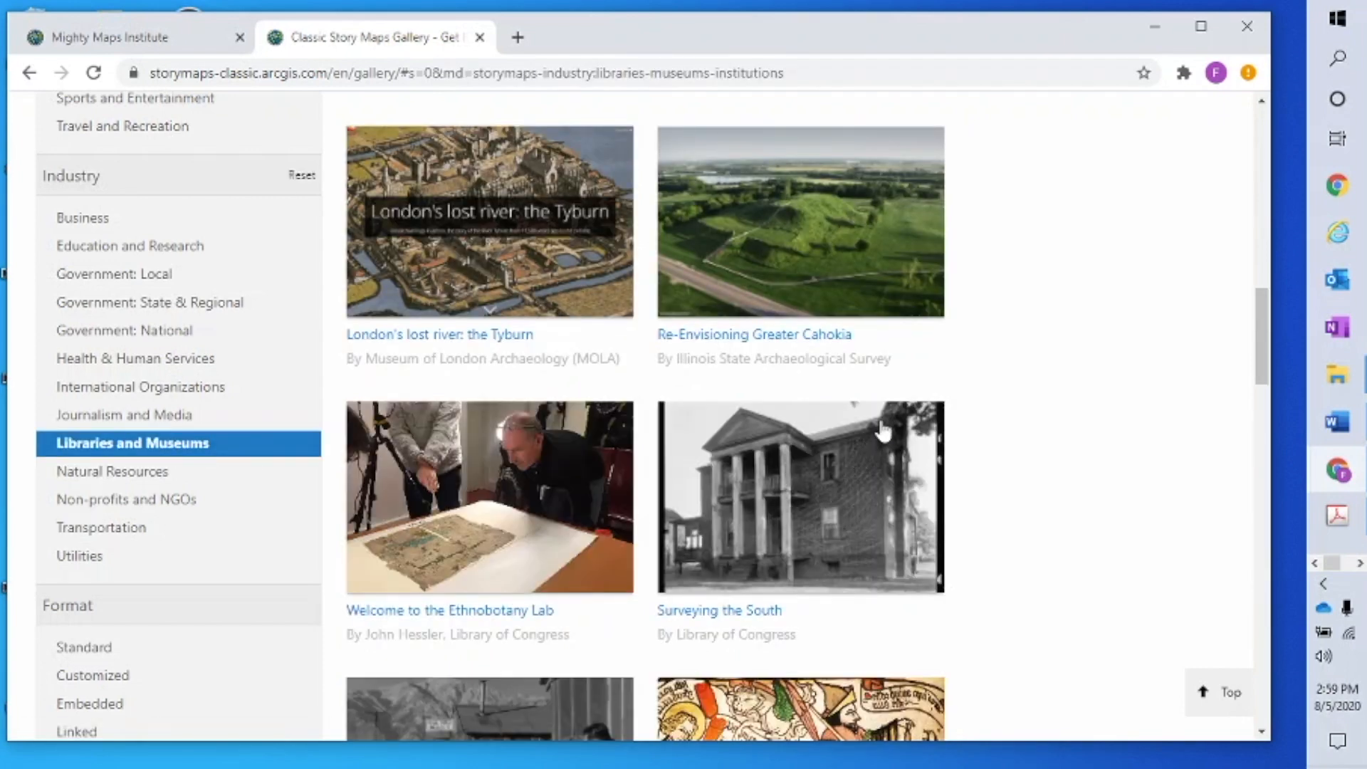
scroll(921, 400, "down", 5)
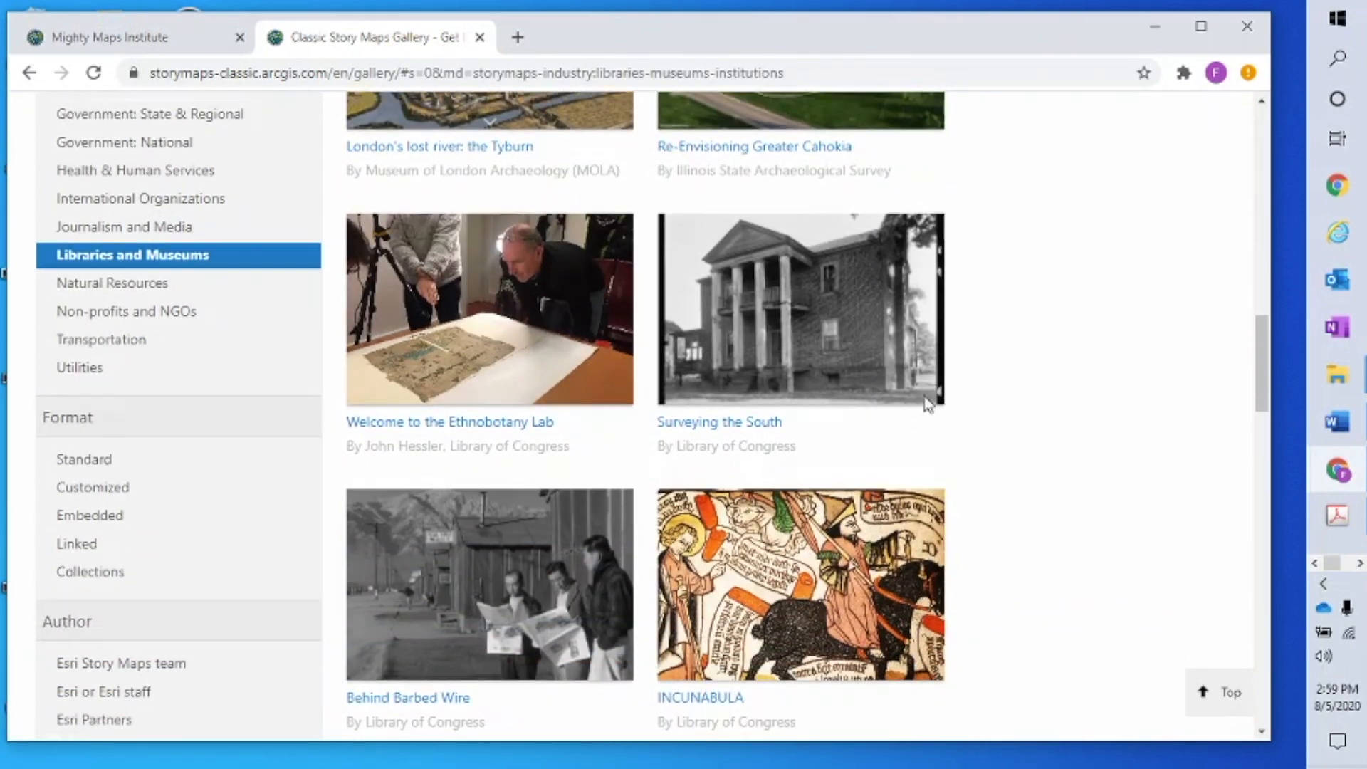
scroll(927, 405, "down", 7)
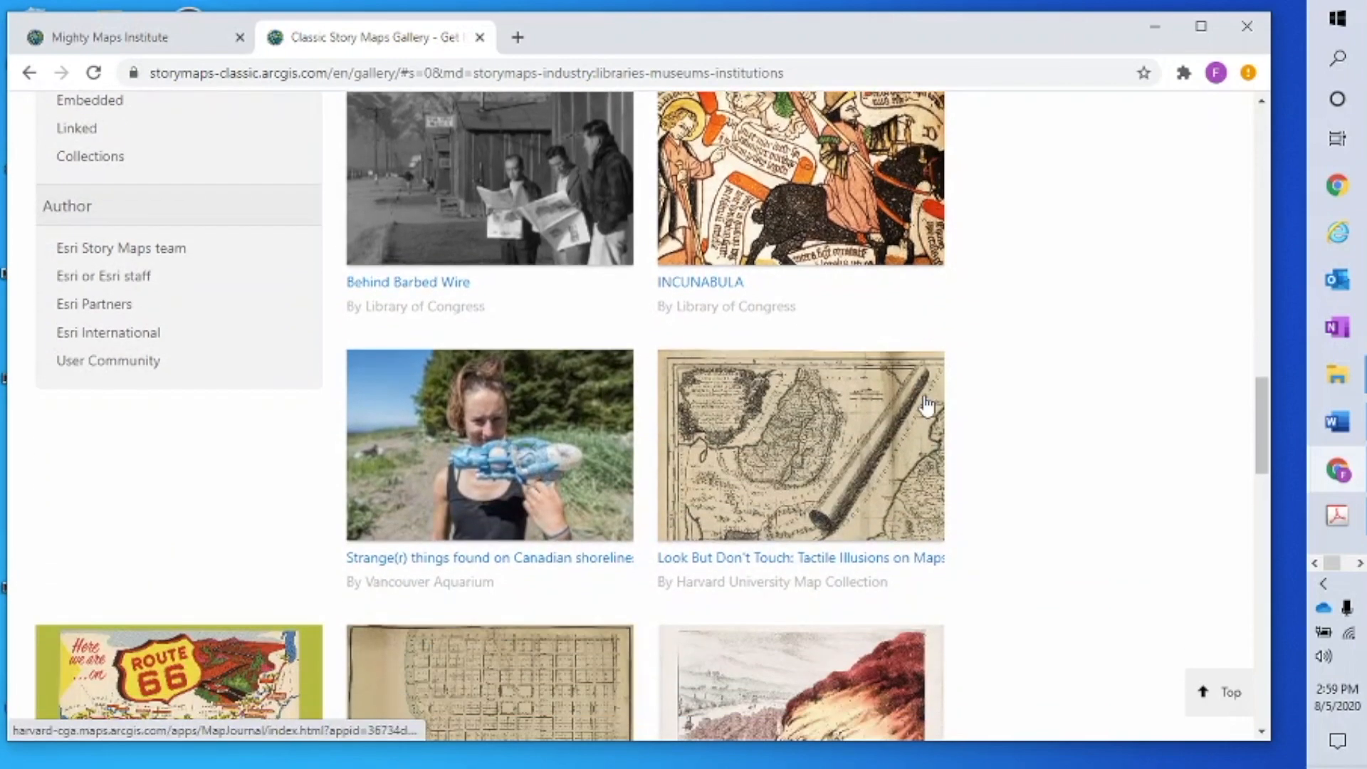
scroll(927, 406, "down", 5)
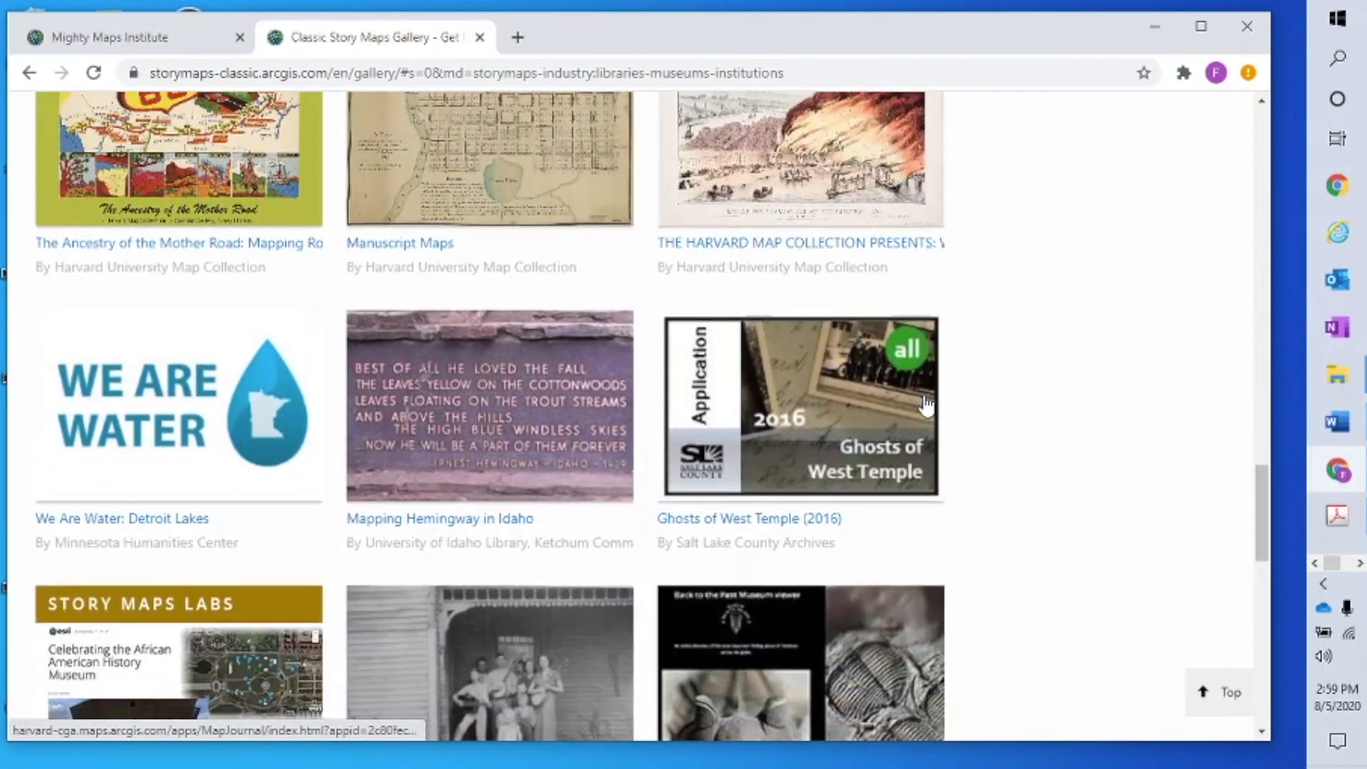
scroll(927, 406, "down", 3)
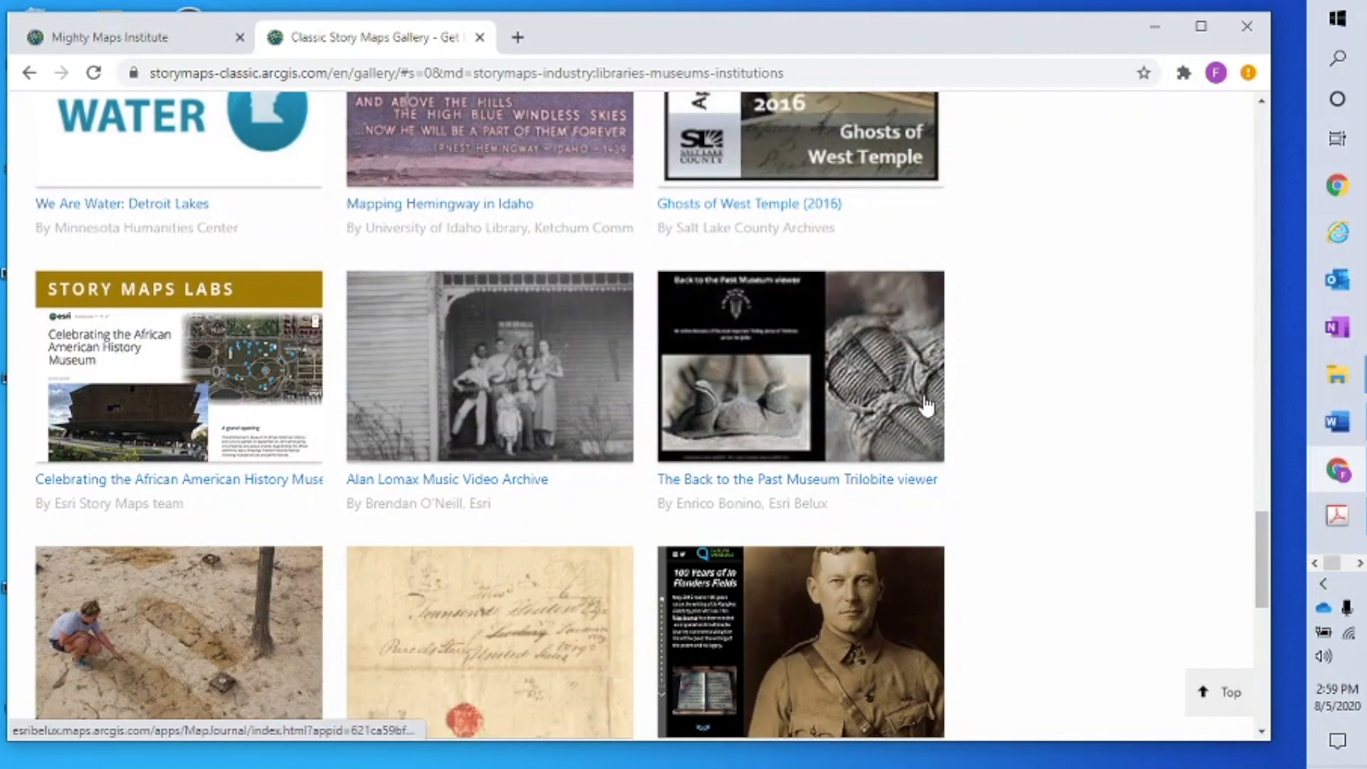
scroll(927, 406, "down", 1)
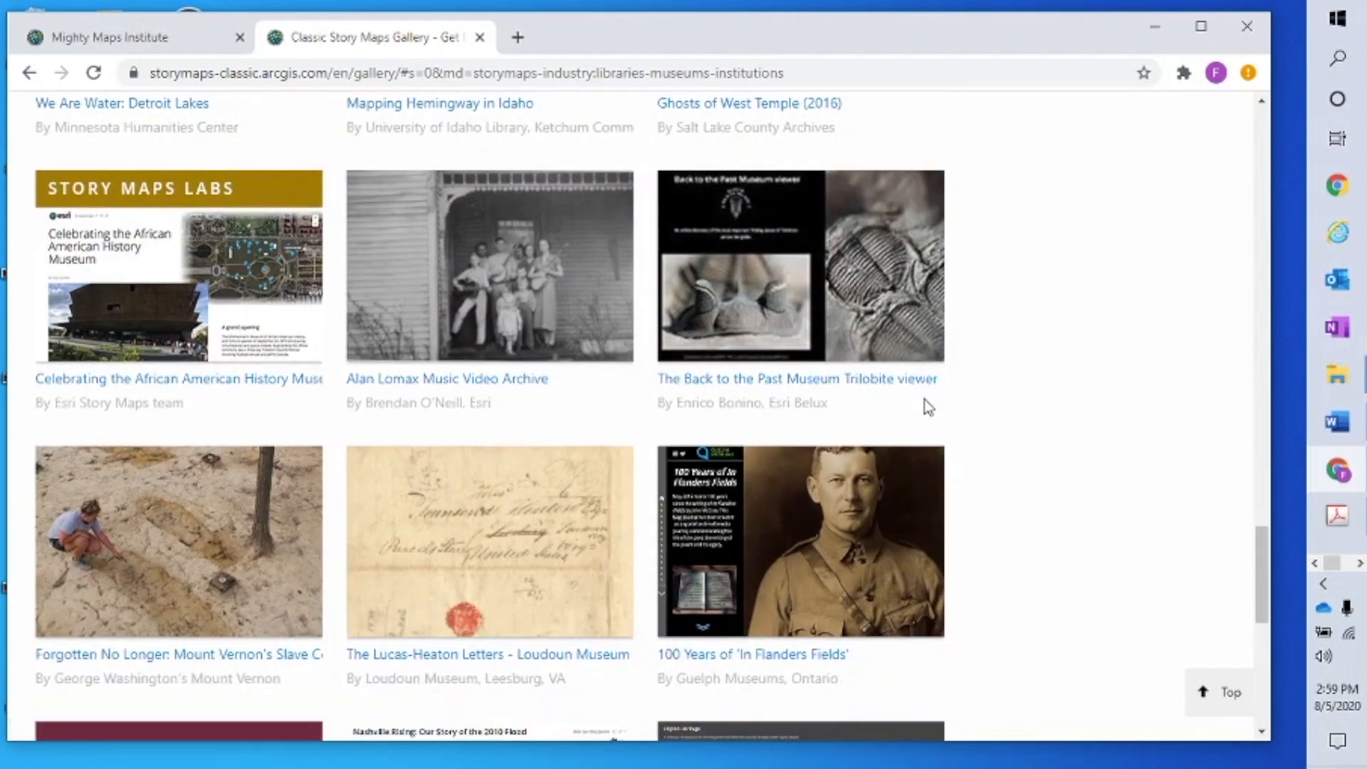
scroll(925, 399, "up", 13)
scroll(924, 399, "up", 8)
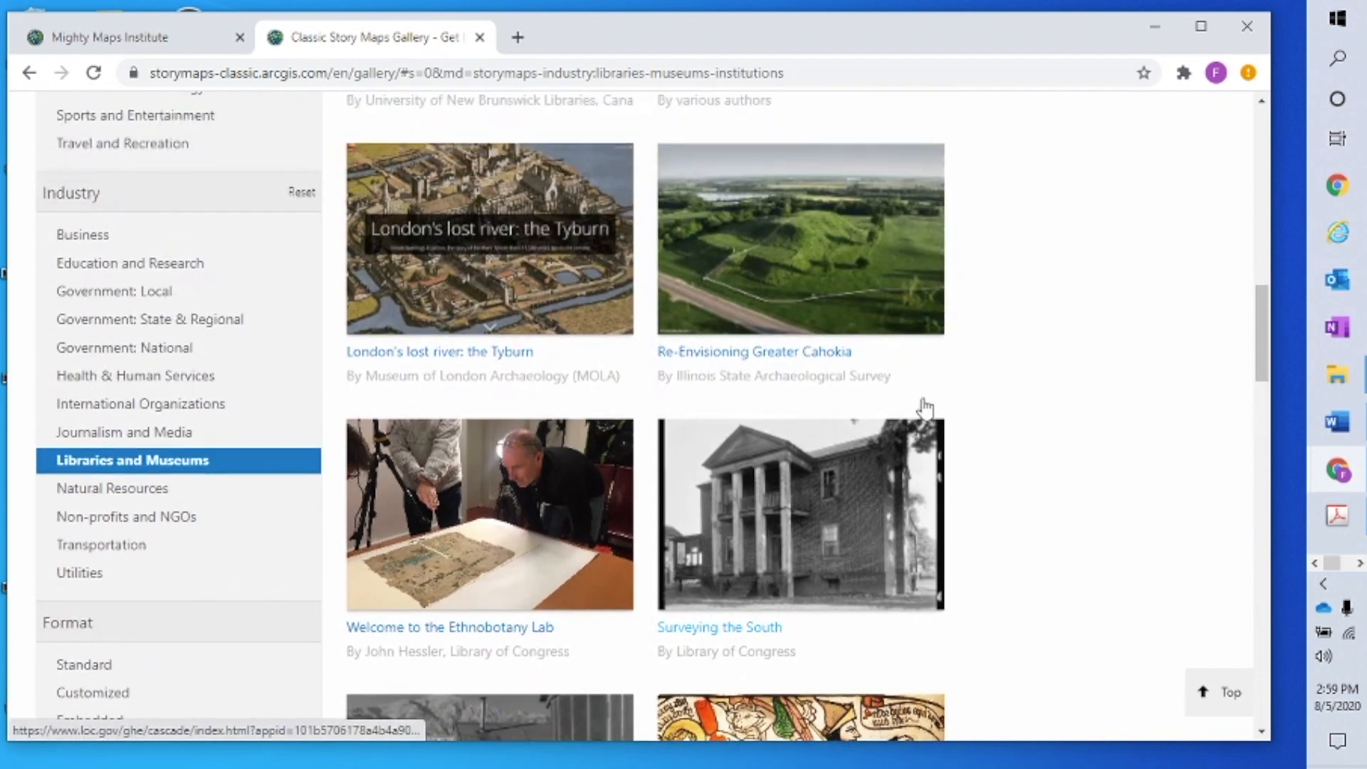
scroll(924, 408, "up", 2)
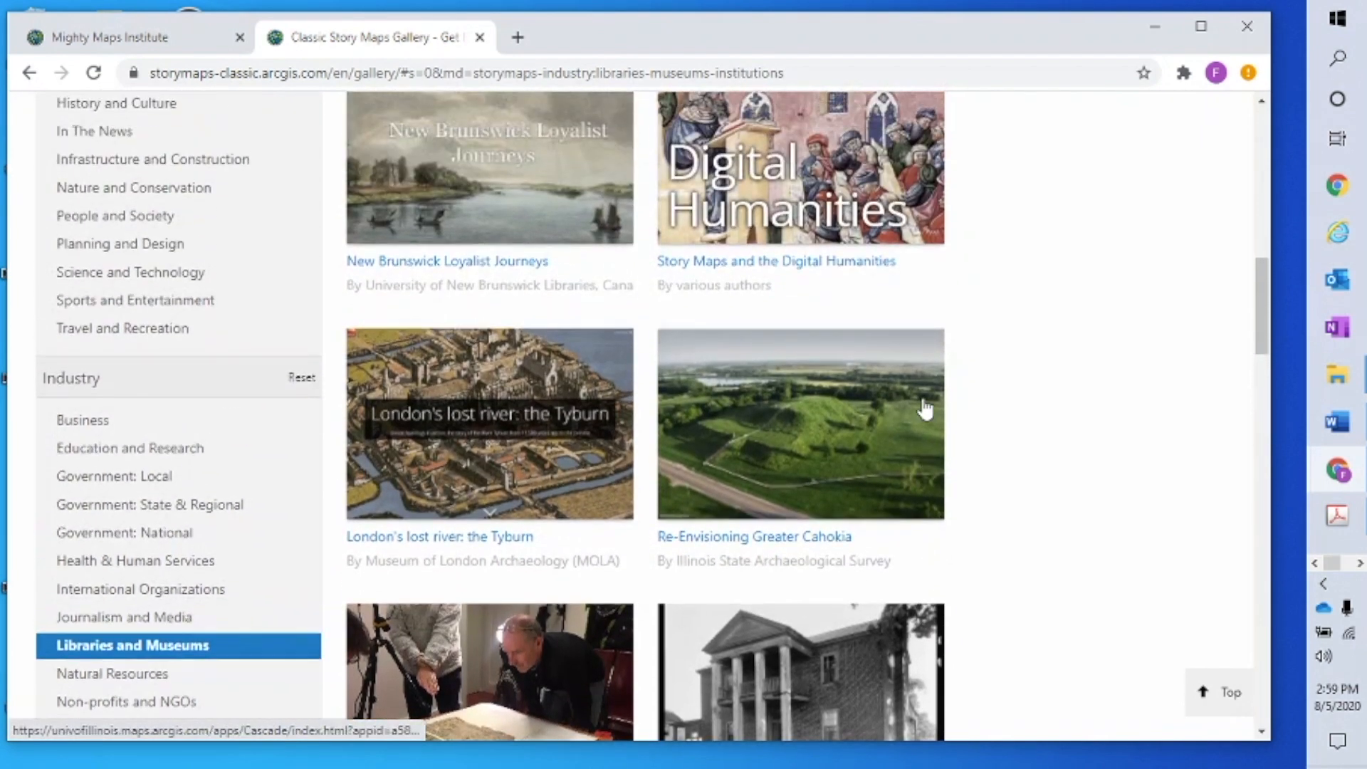
scroll(924, 408, "up", 4)
scroll(925, 408, "down", 4)
scroll(925, 408, "down", 1)
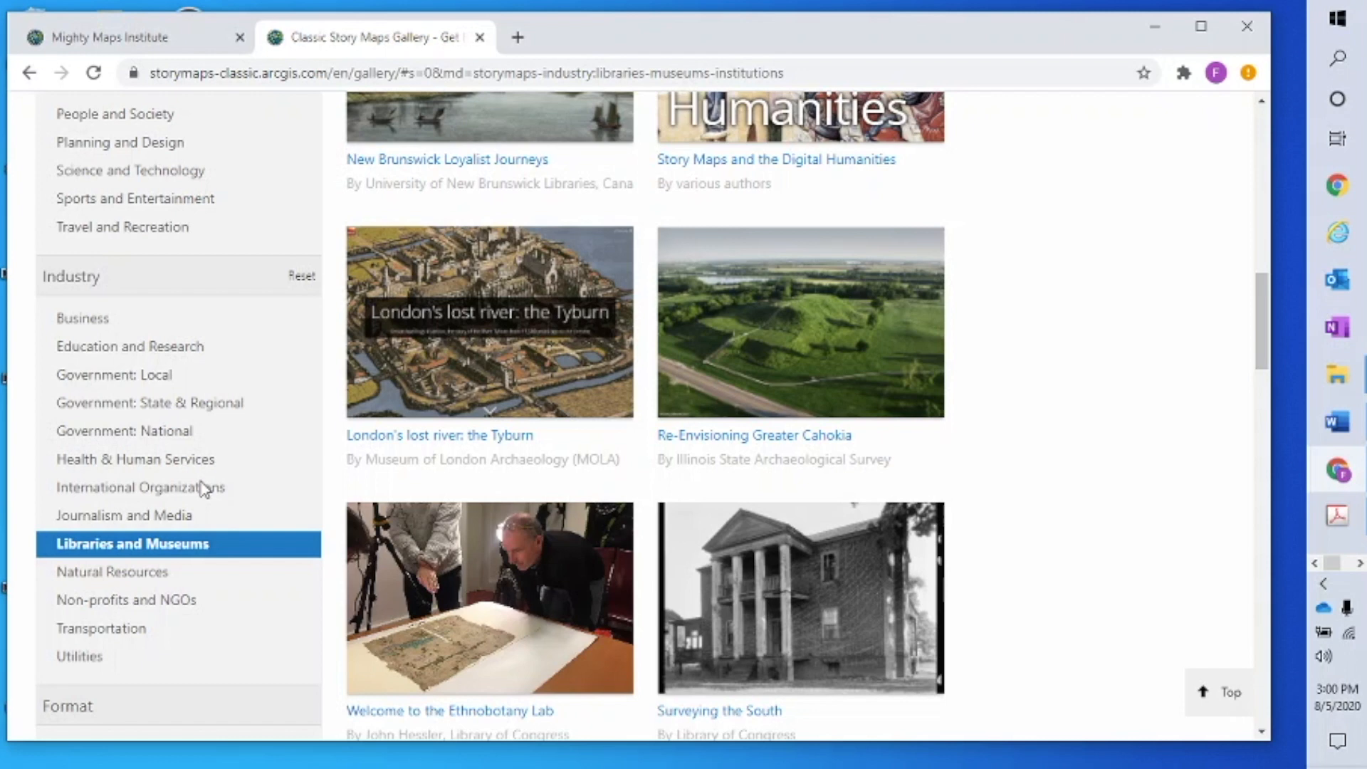
Set the Show Me filter to All, so Off the Bench leads the gallery
scroll(207, 488, "up", 9)
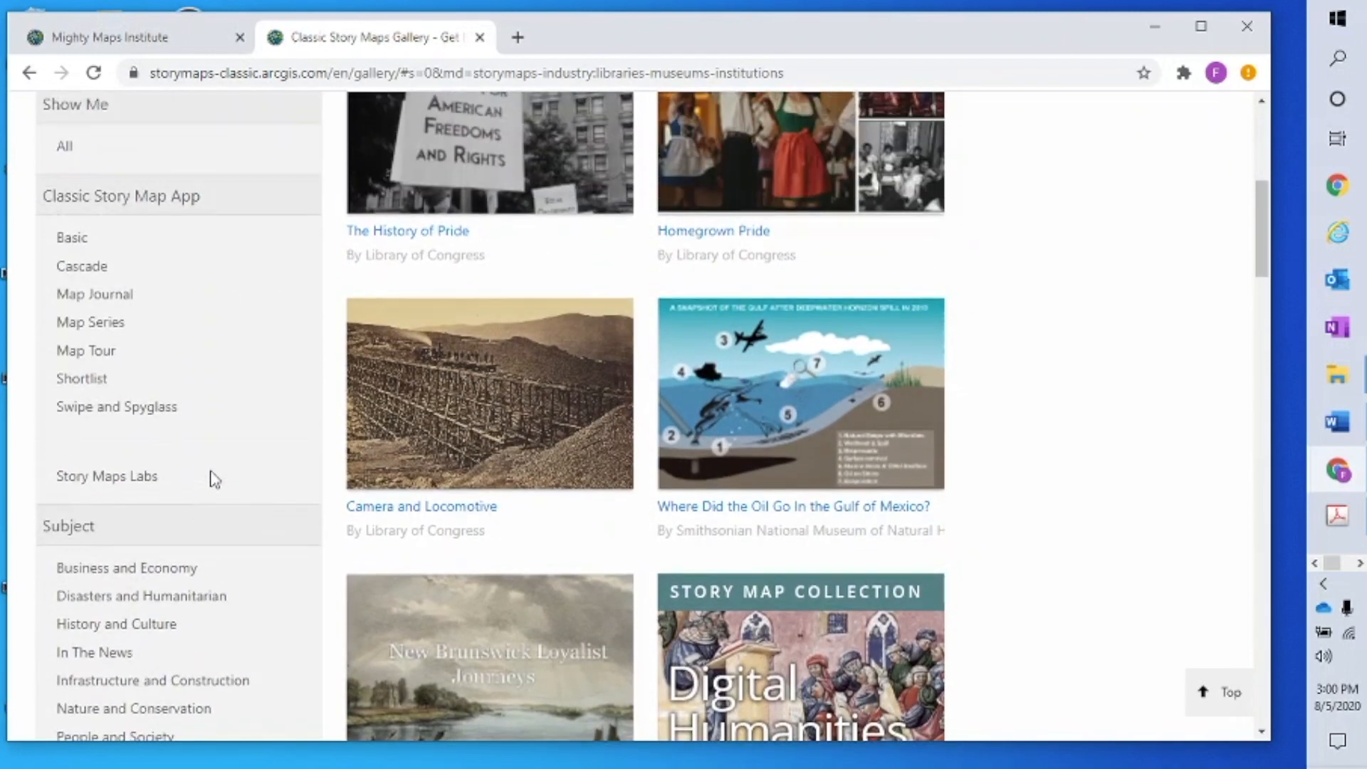
scroll(214, 479, "up", 3)
left_click(68, 340)
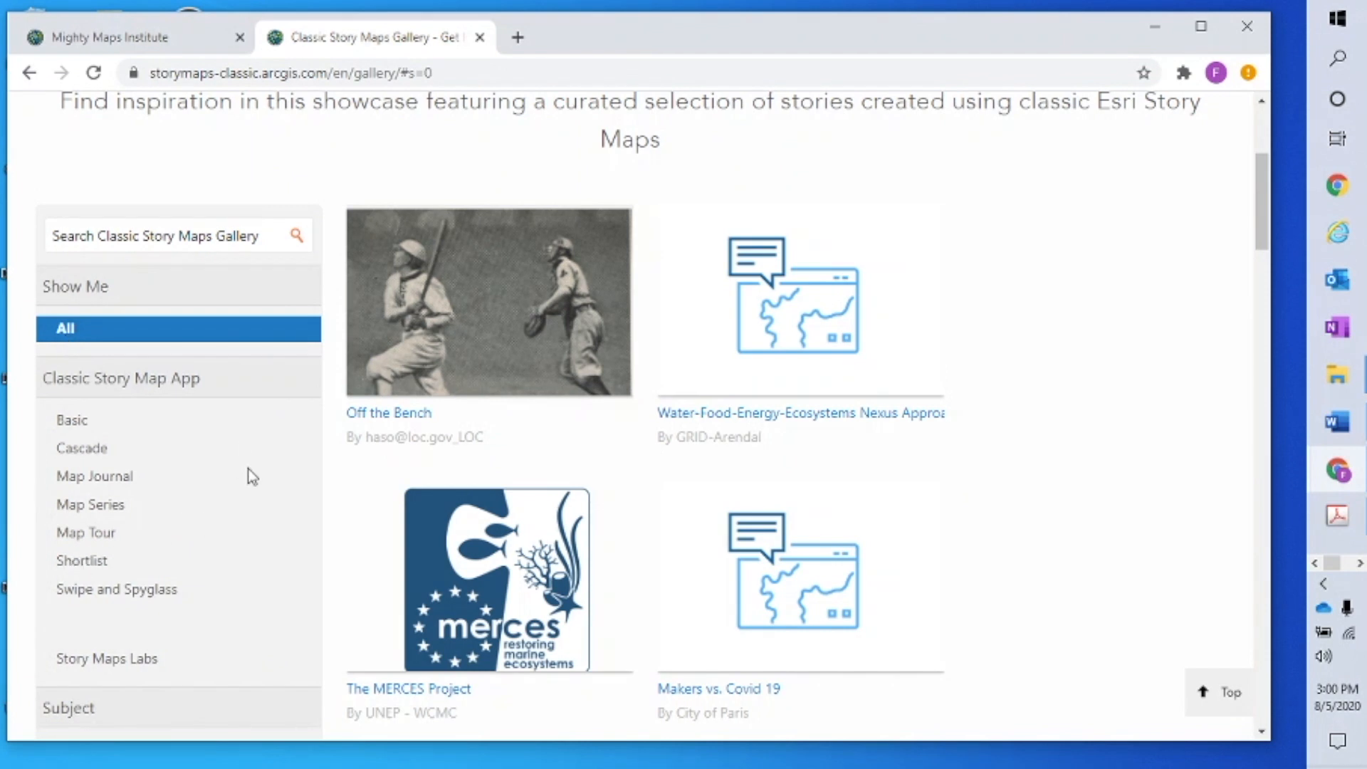
scroll(251, 473, "up", 4)
scroll(251, 475, "up", 1)
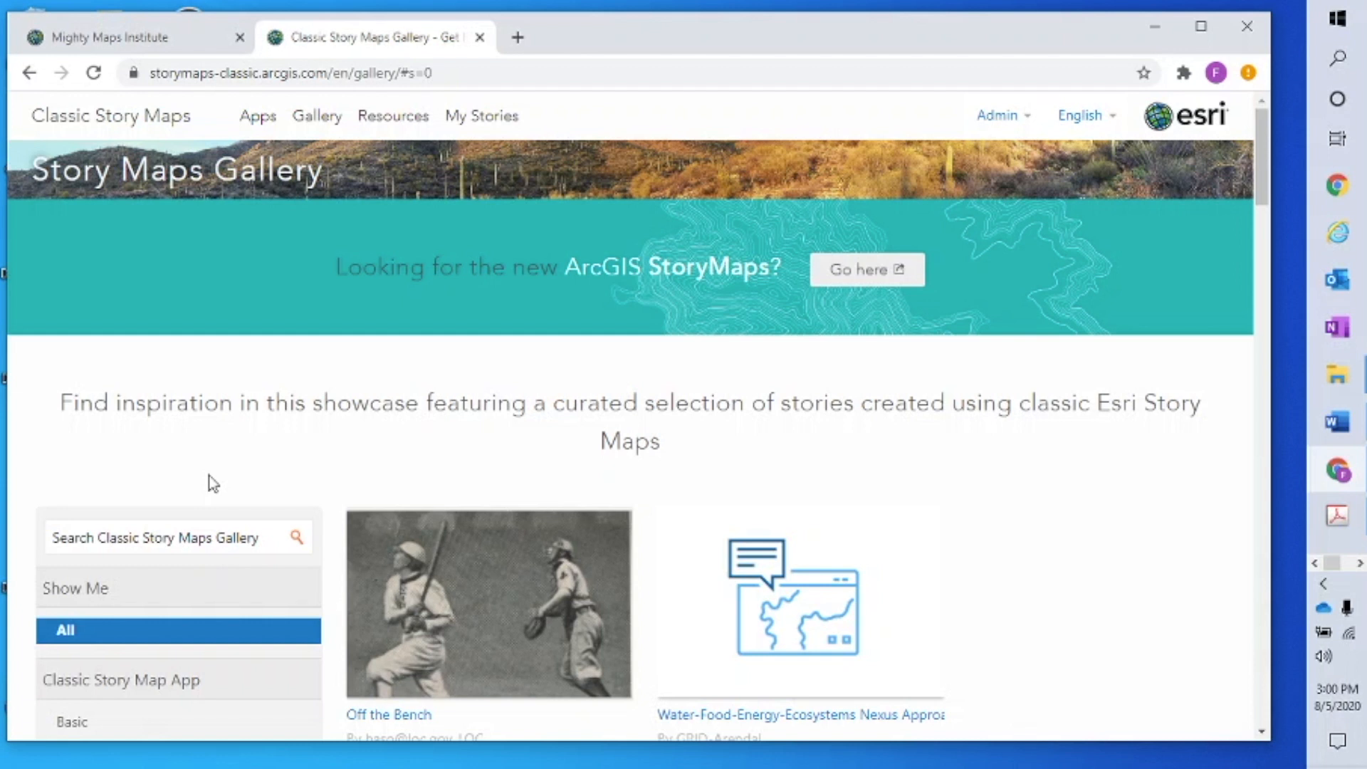
Go to the Apps page and scroll through every classic template, ending at Story Map Tour
left_click(259, 125)
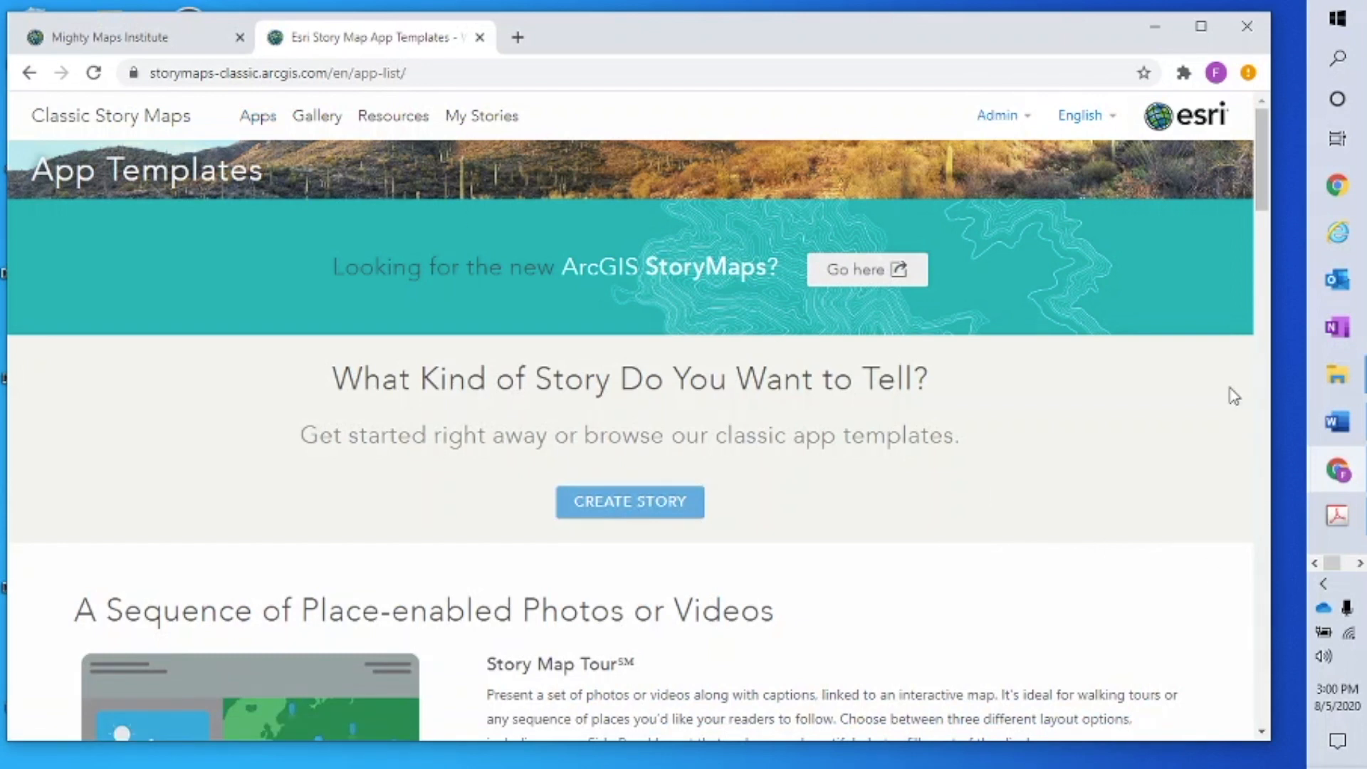
scroll(1234, 396, "down", 3)
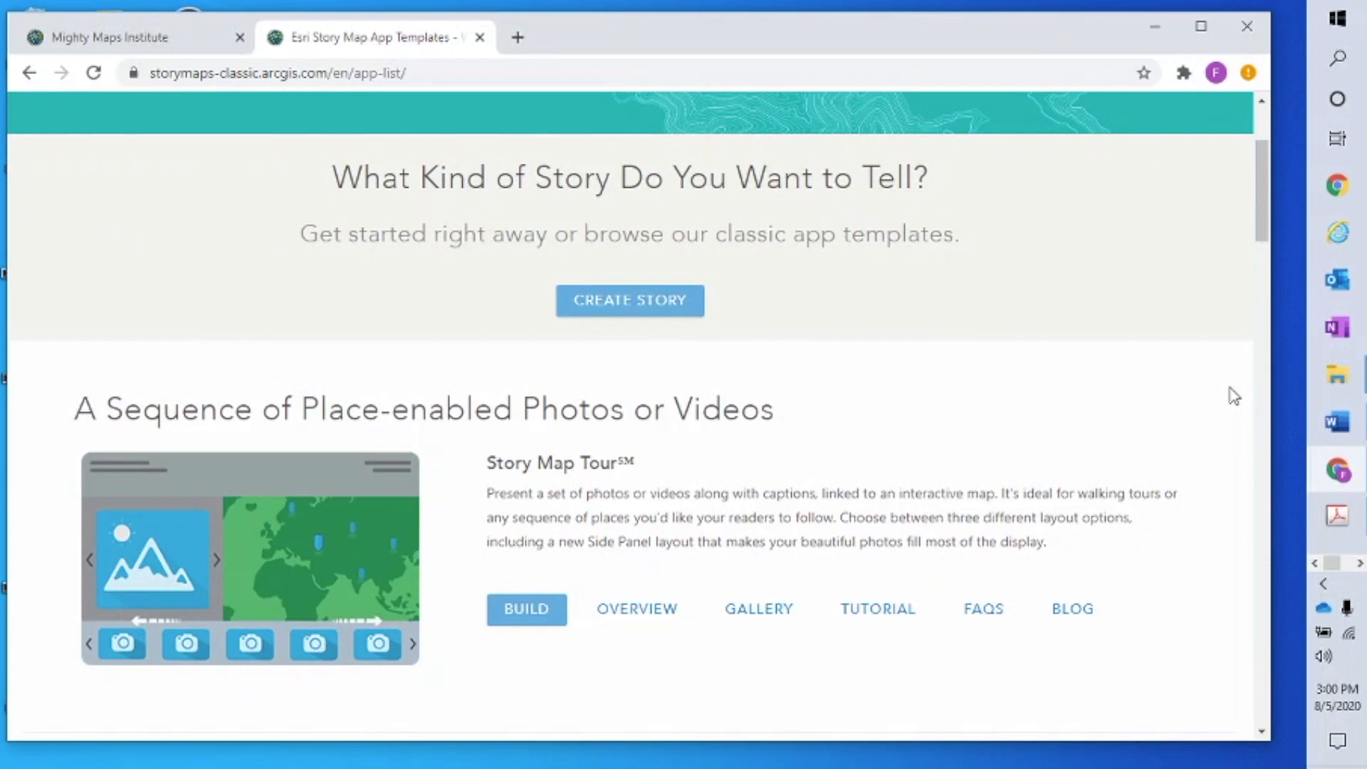
scroll(1218, 397, "down", 2)
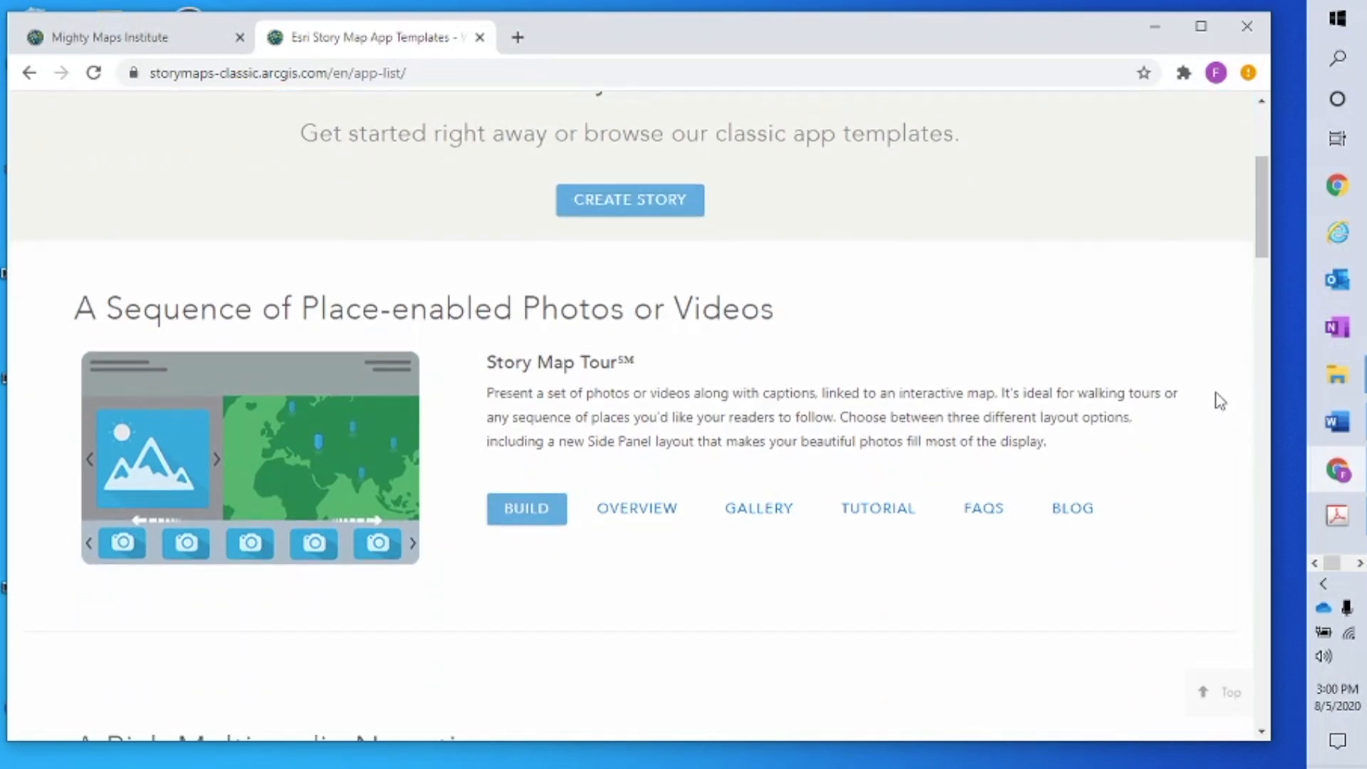
scroll(1218, 398, "down", 2)
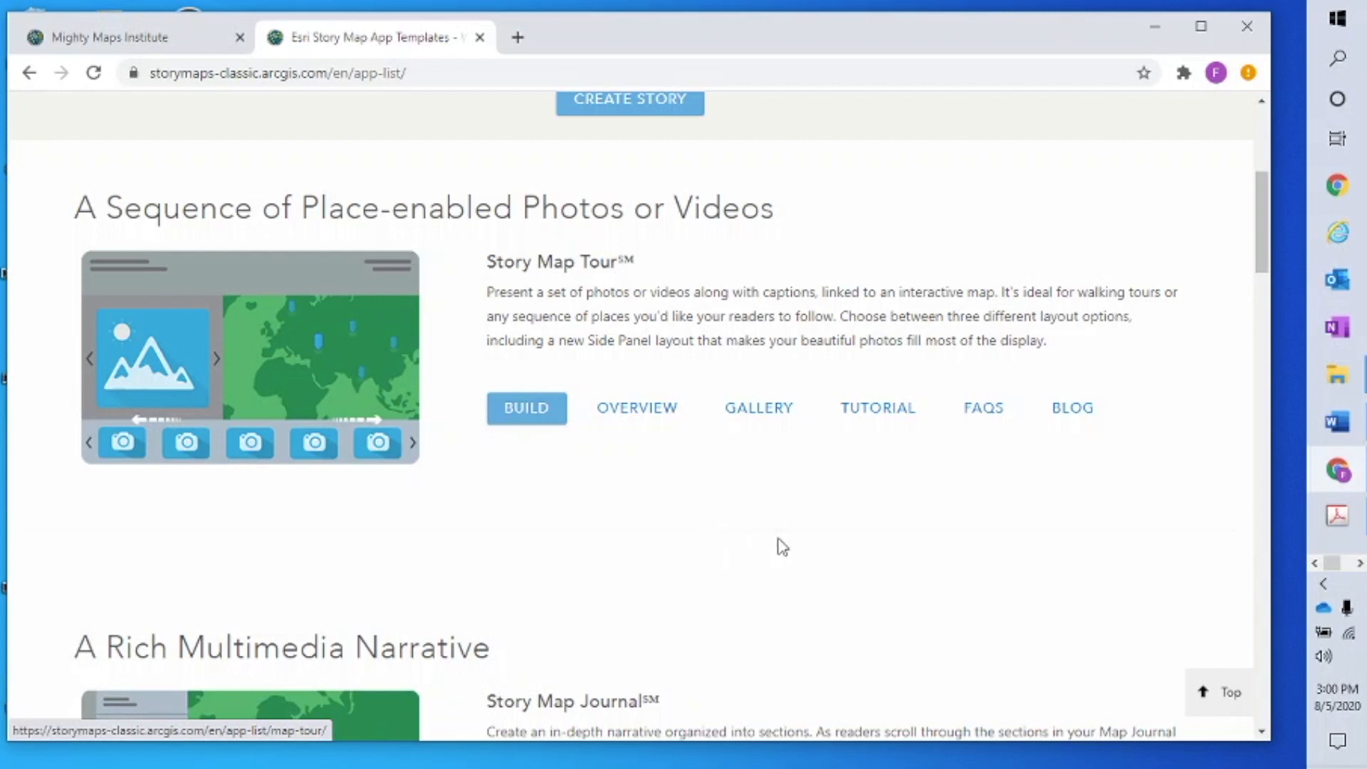
scroll(772, 549, "down", 6)
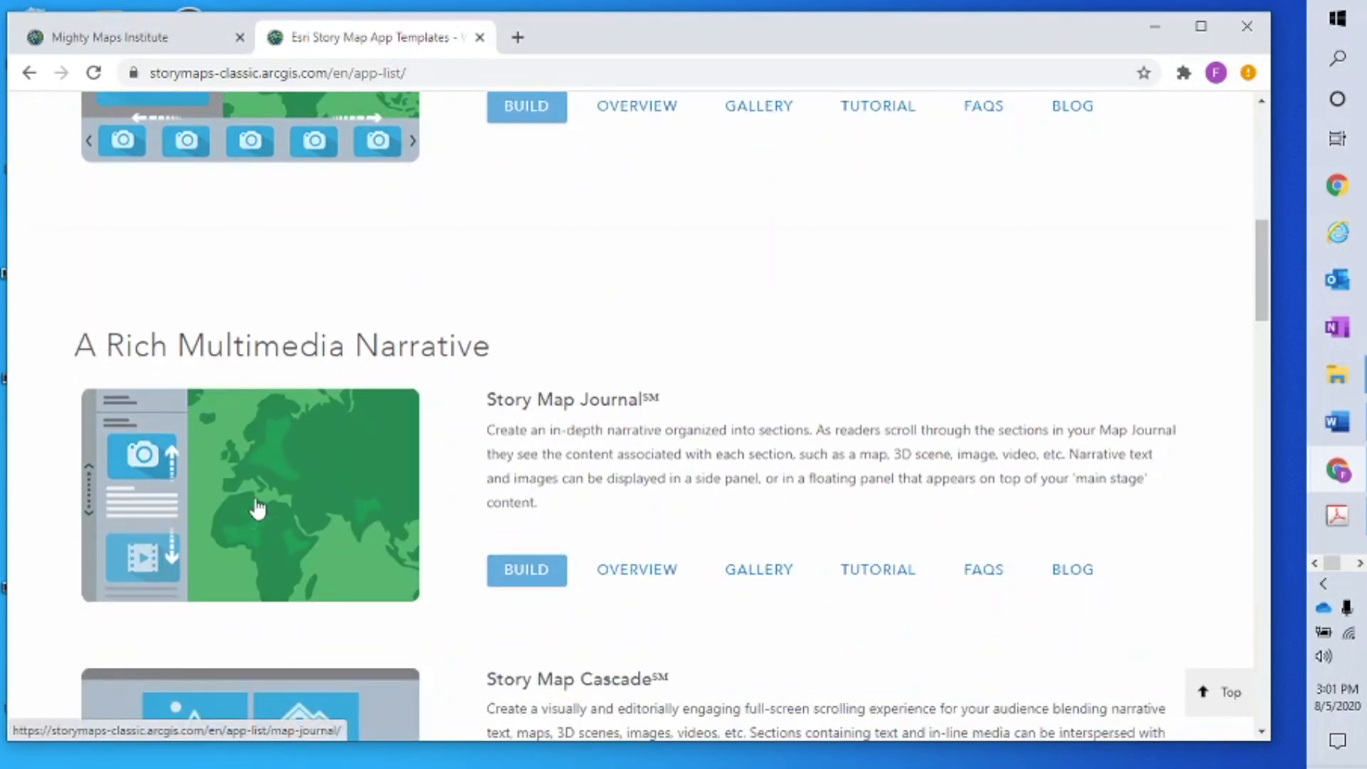
scroll(748, 617, "down", 3)
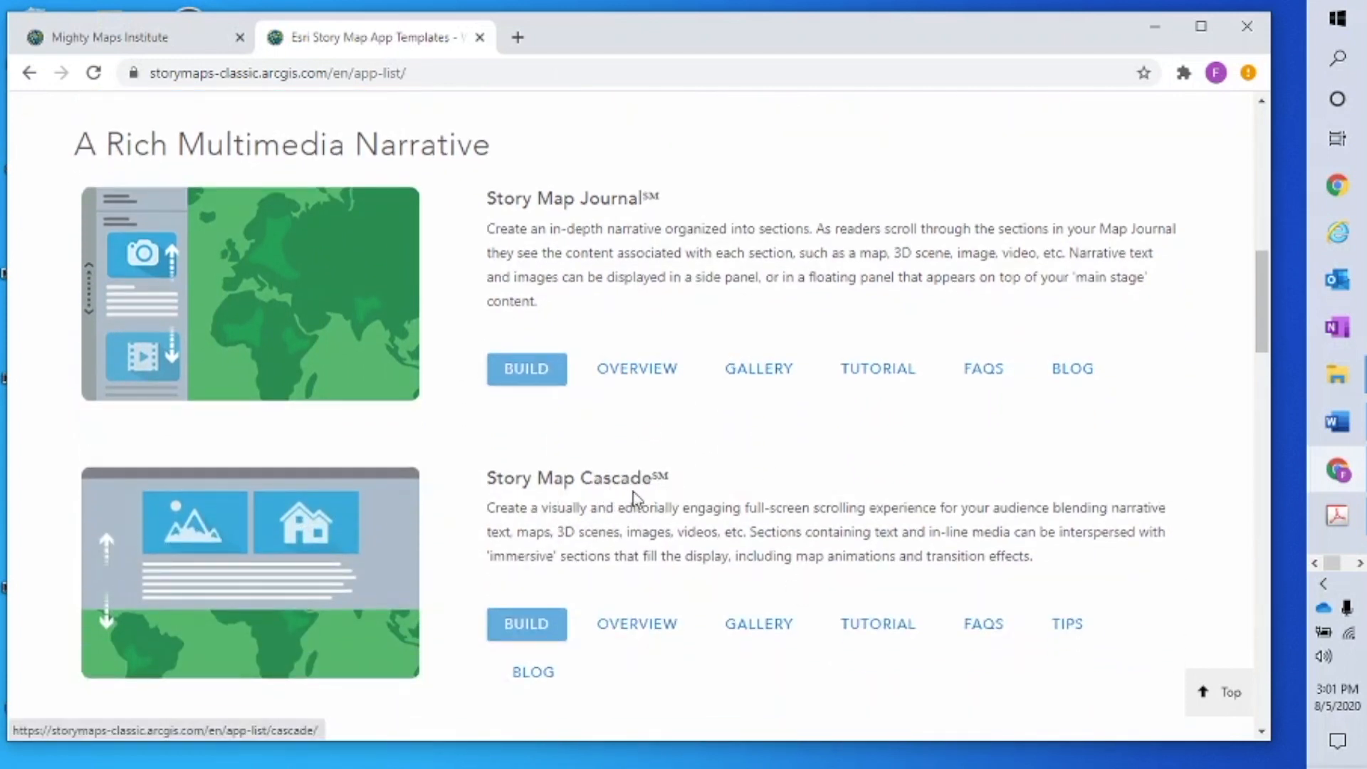
scroll(648, 491, "down", 7)
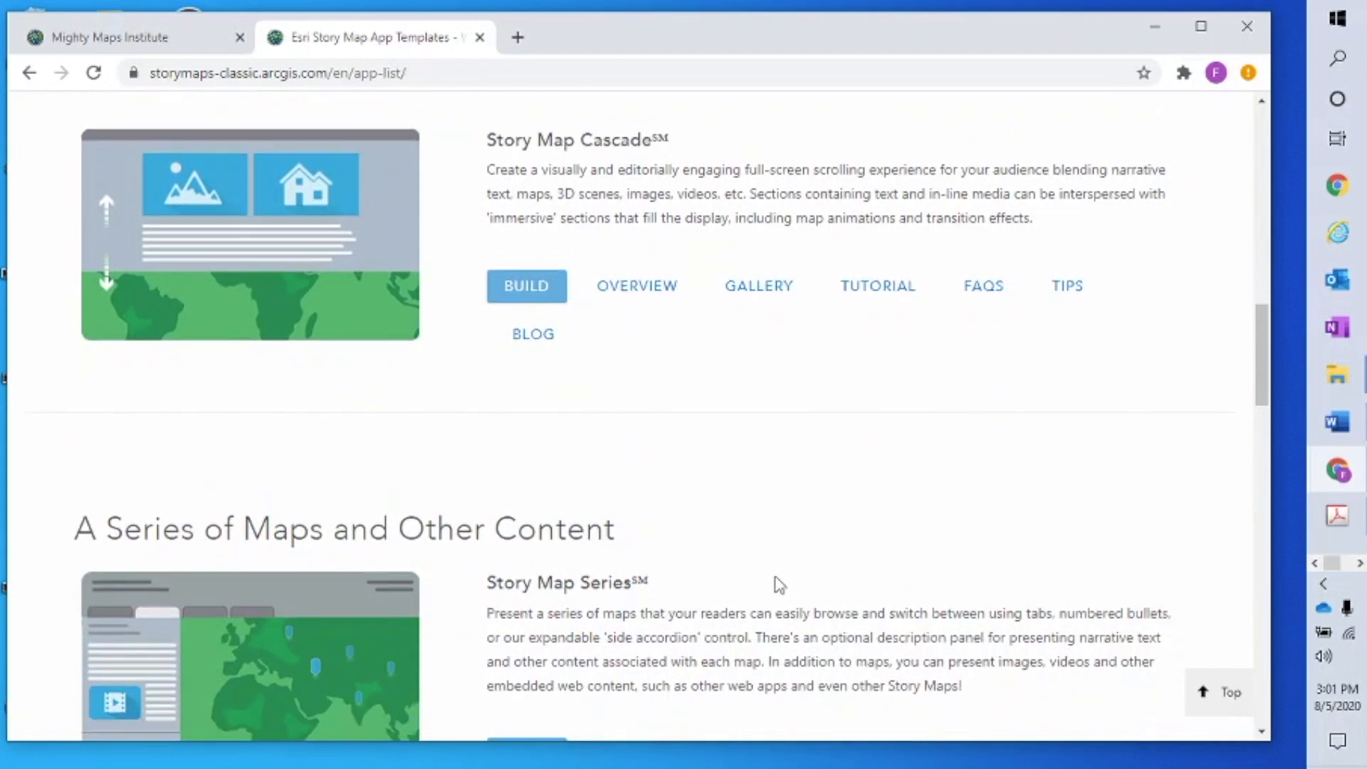
scroll(628, 441, "down", 6)
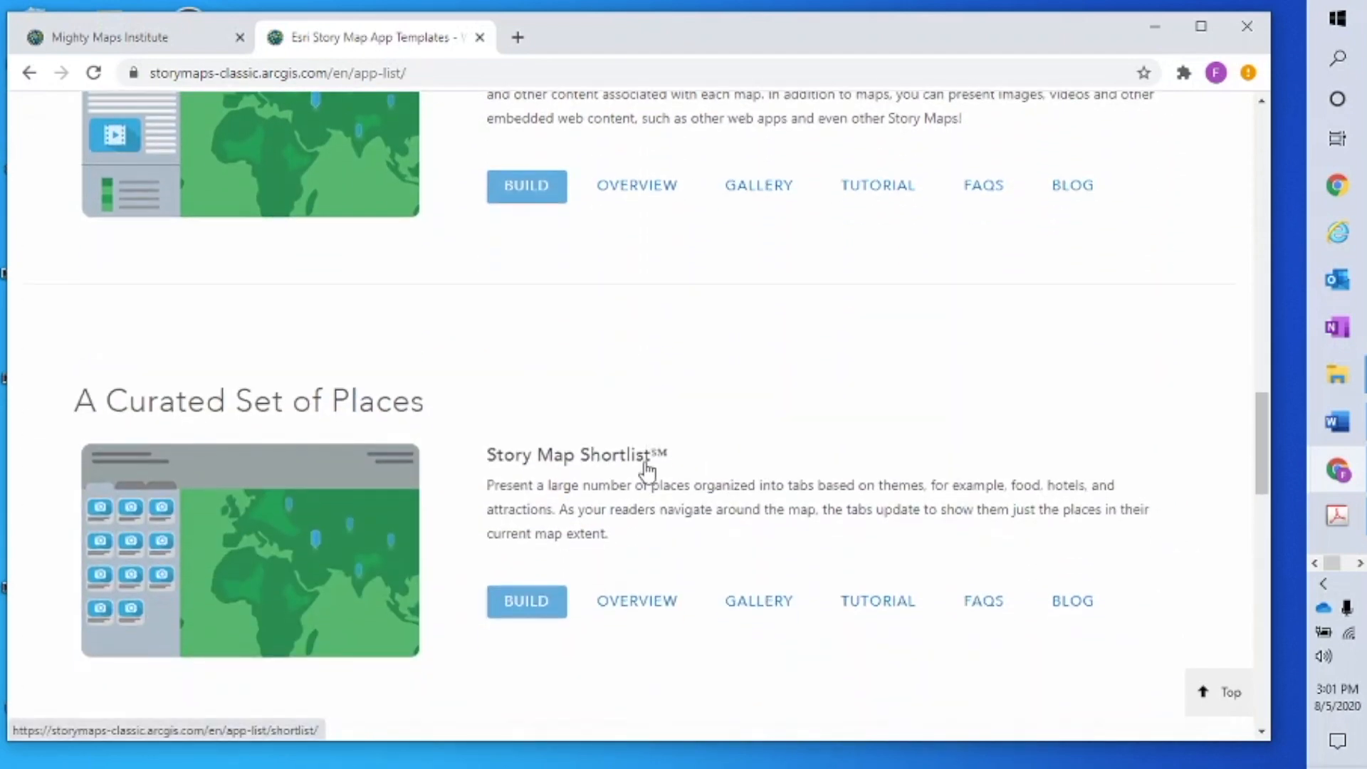
scroll(648, 470, "down", 6)
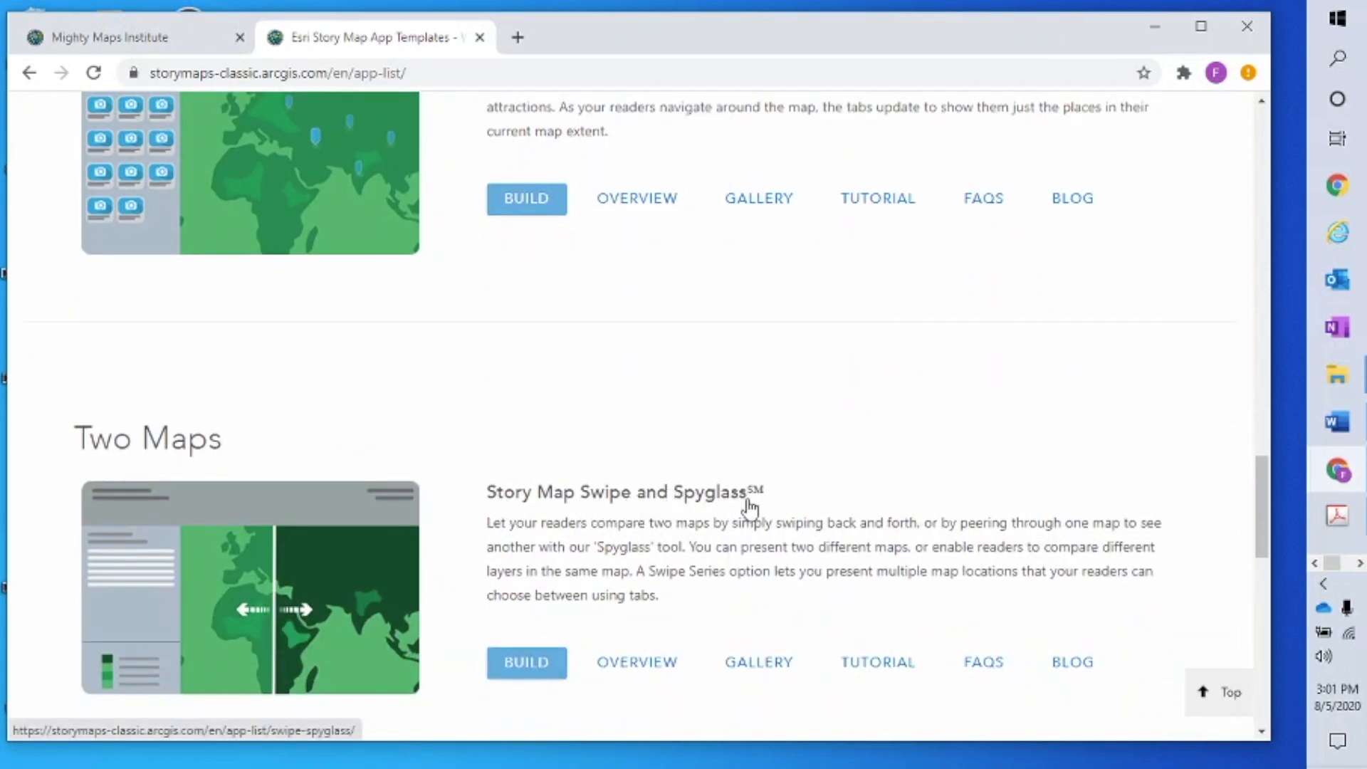
scroll(747, 506, "down", 7)
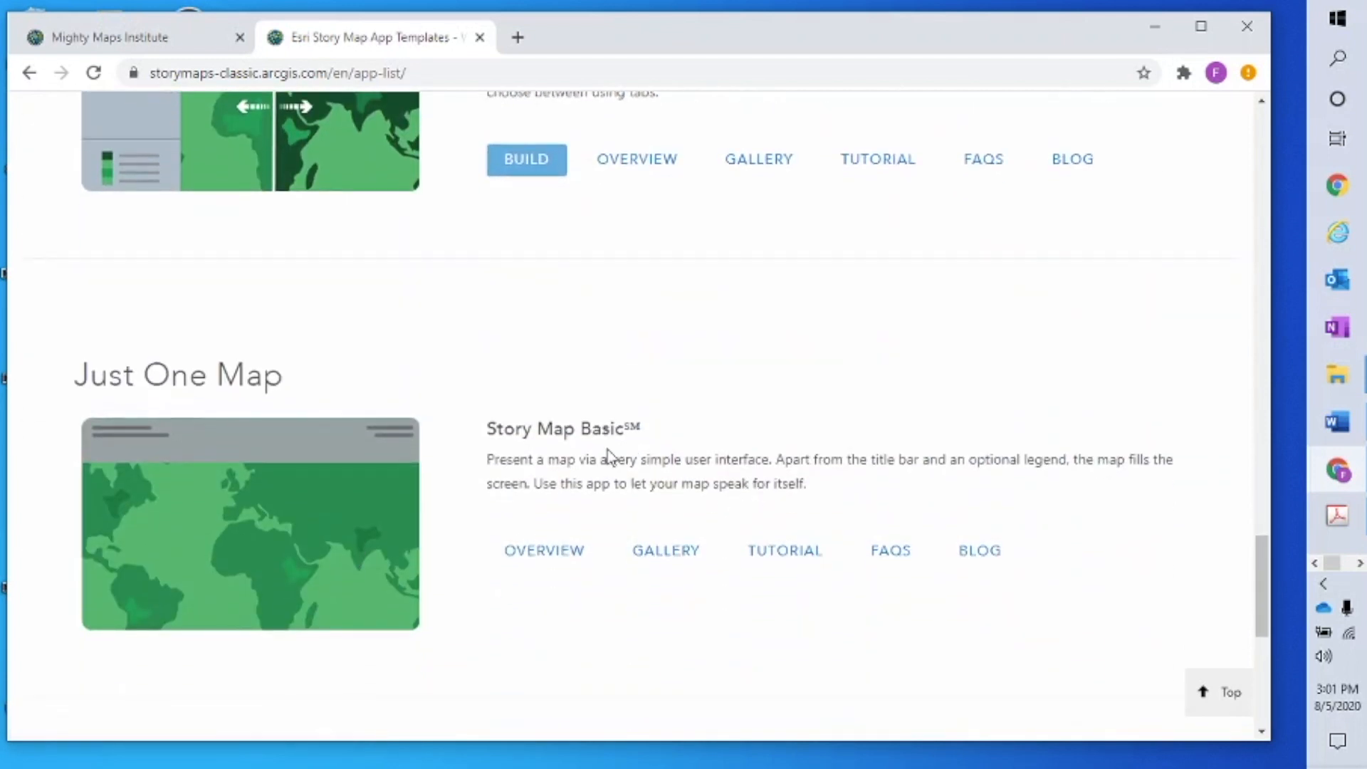
scroll(800, 479, "up", 15)
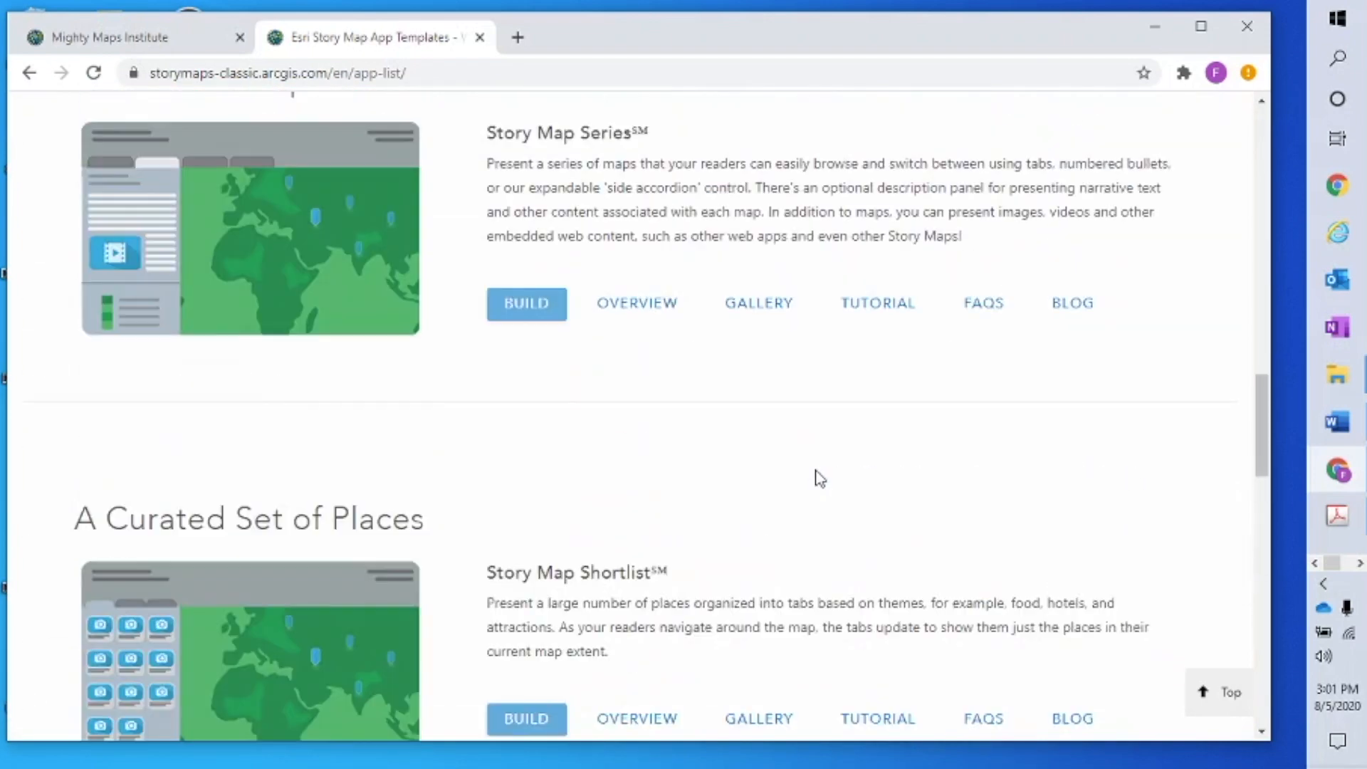
scroll(819, 479, "up", 20)
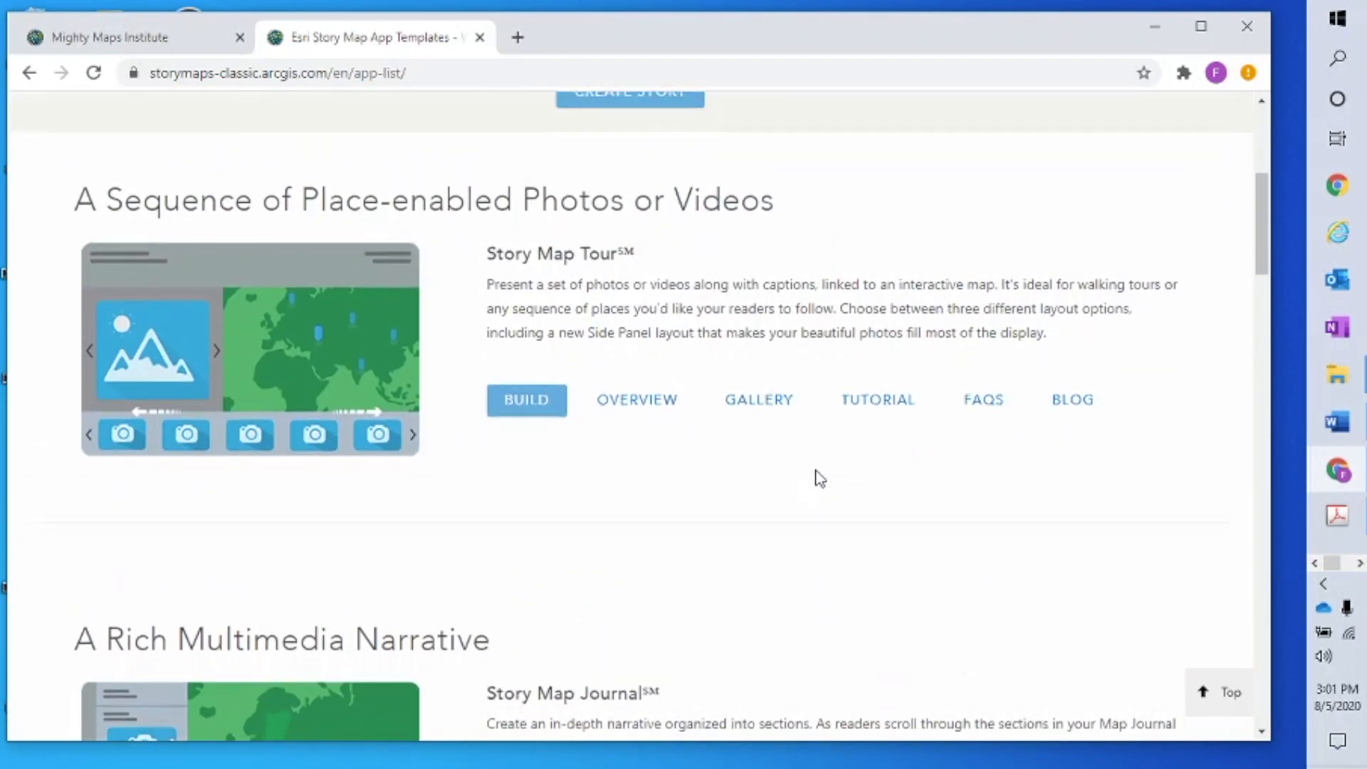
scroll(815, 476, "up", 3)
scroll(783, 498, "down", 1)
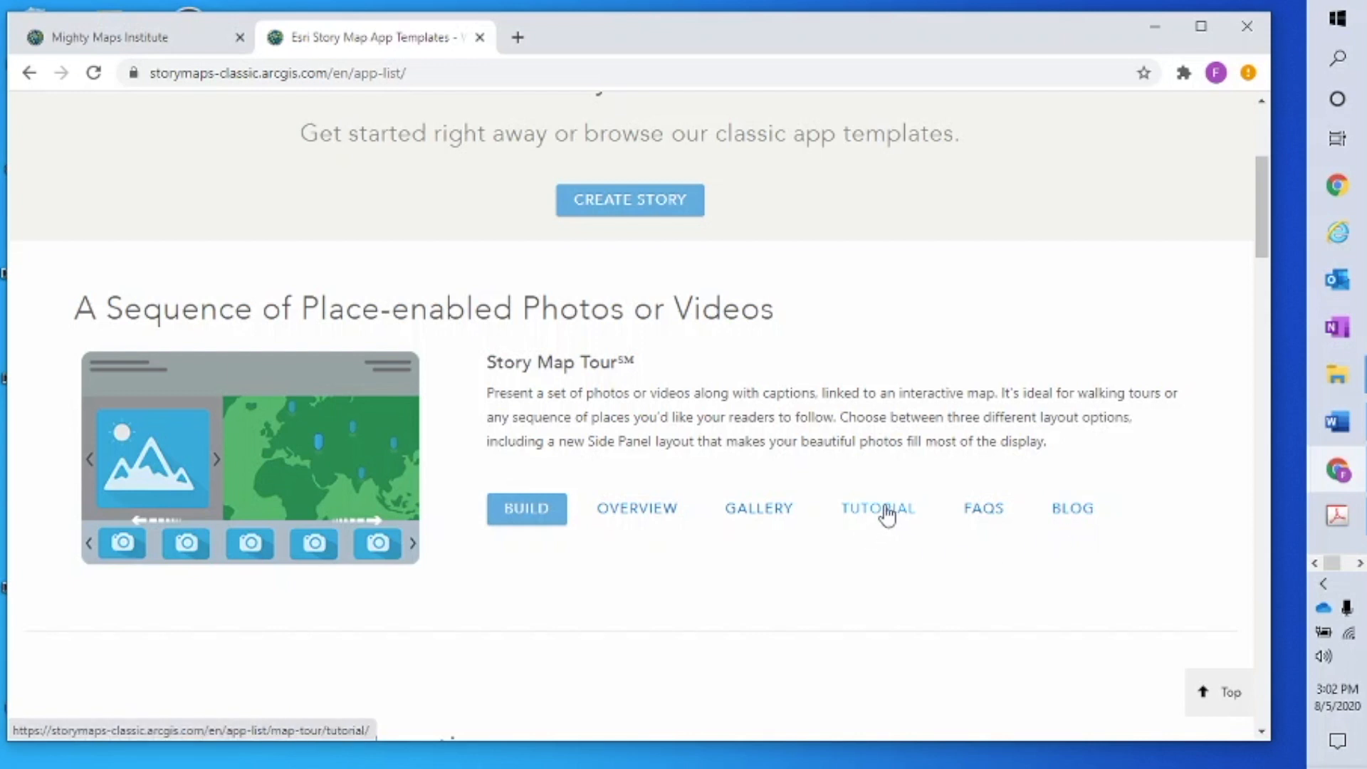
Search the Story Map Tour gallery for 'lincoln' and open The Assassination of Abraham Lincoln tour
left_click(522, 524)
left_click(760, 510)
left_click(278, 575)
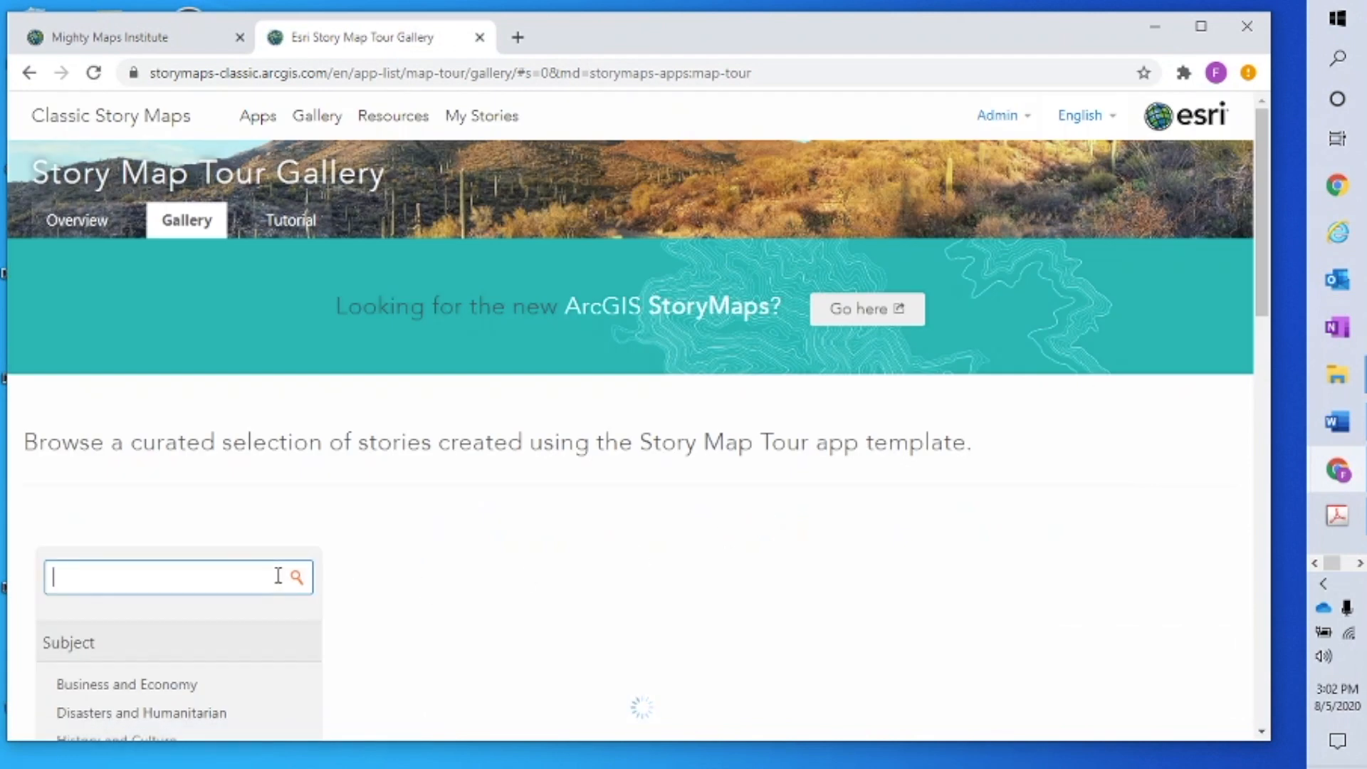
type("lincoln")
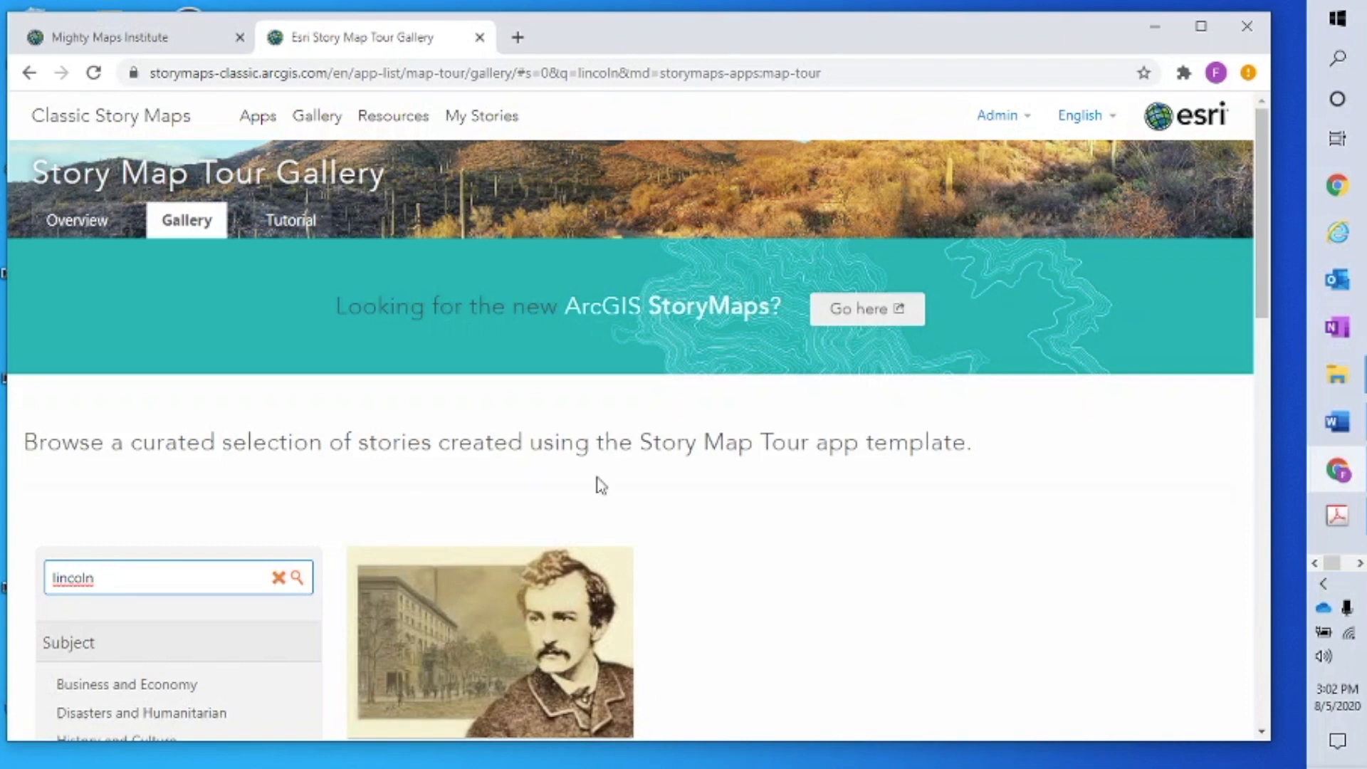
scroll(884, 522, "down", 2)
scroll(857, 497, "up", 1)
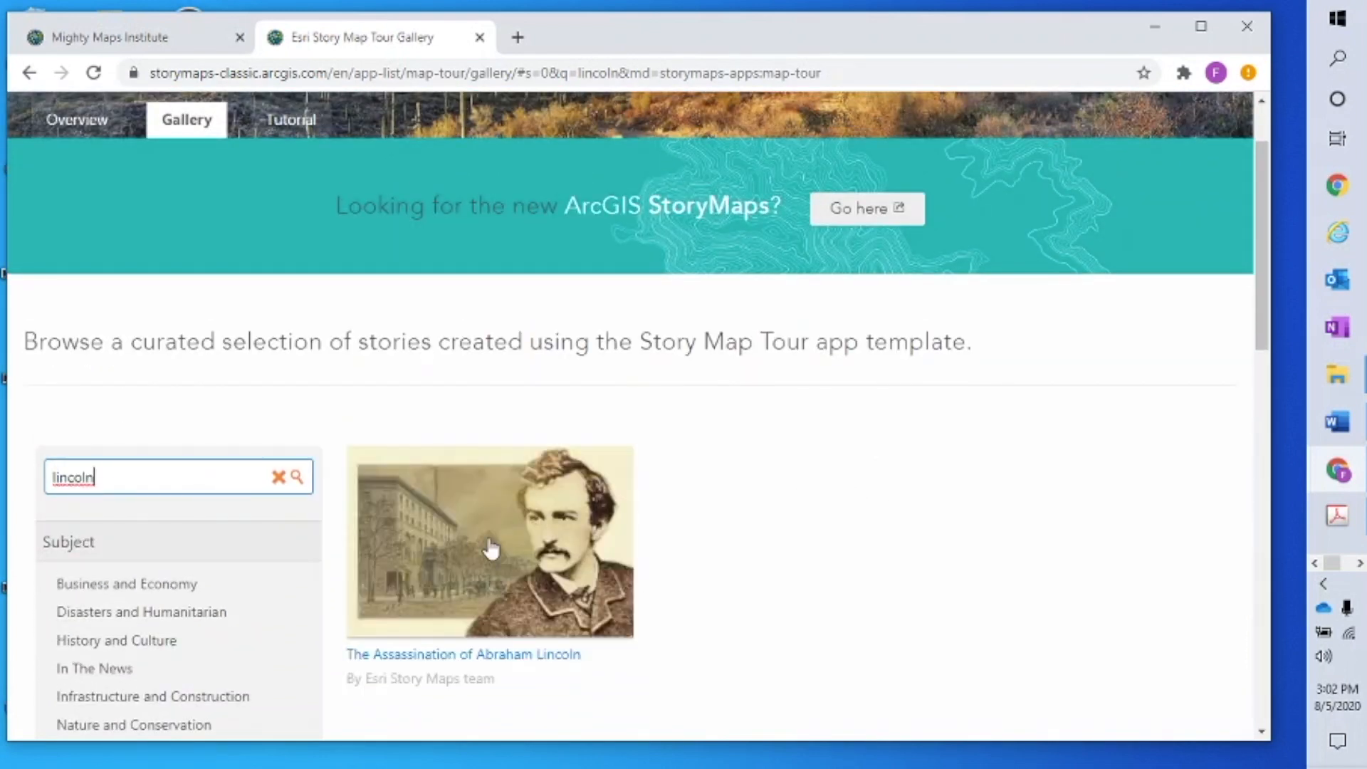
left_click(510, 572)
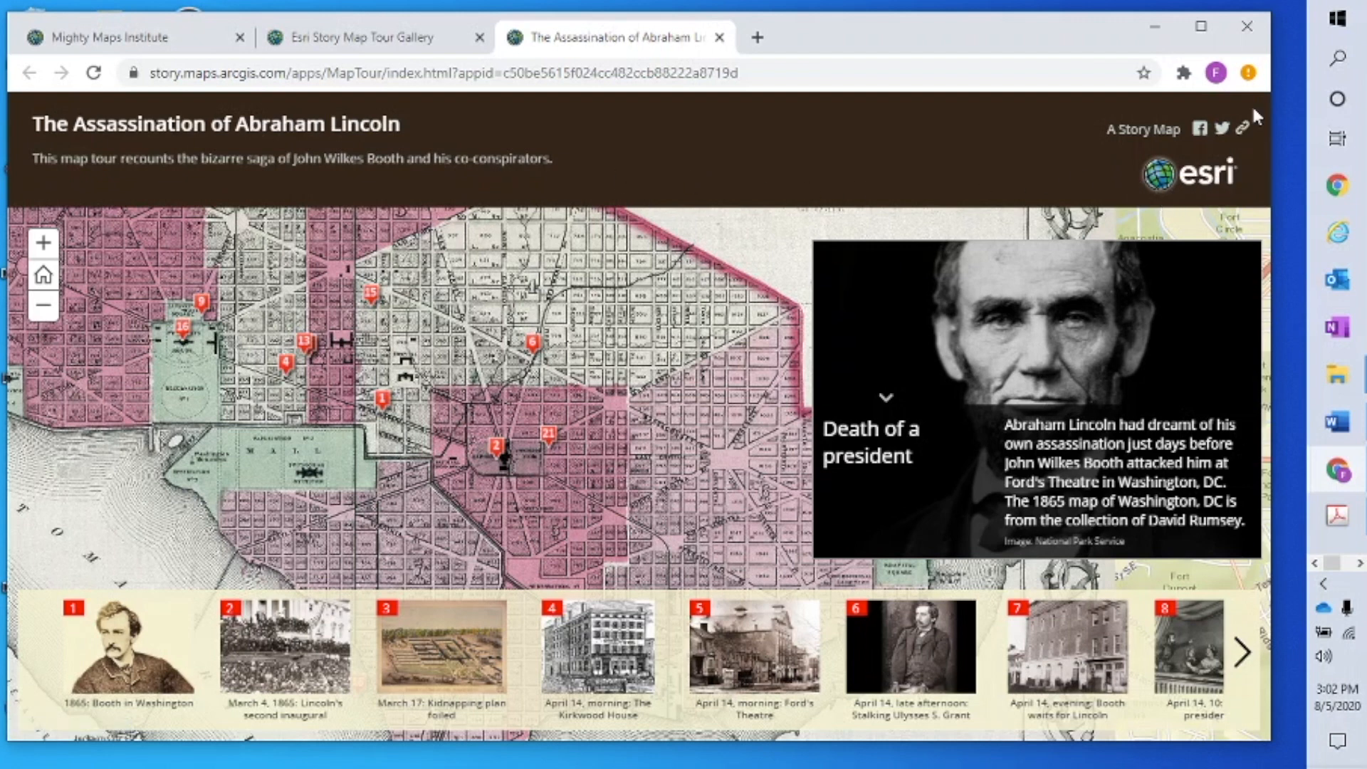
Bring up the story's share-link popup, then dismiss it to show the 'Death of a president' slide
left_click(1244, 132)
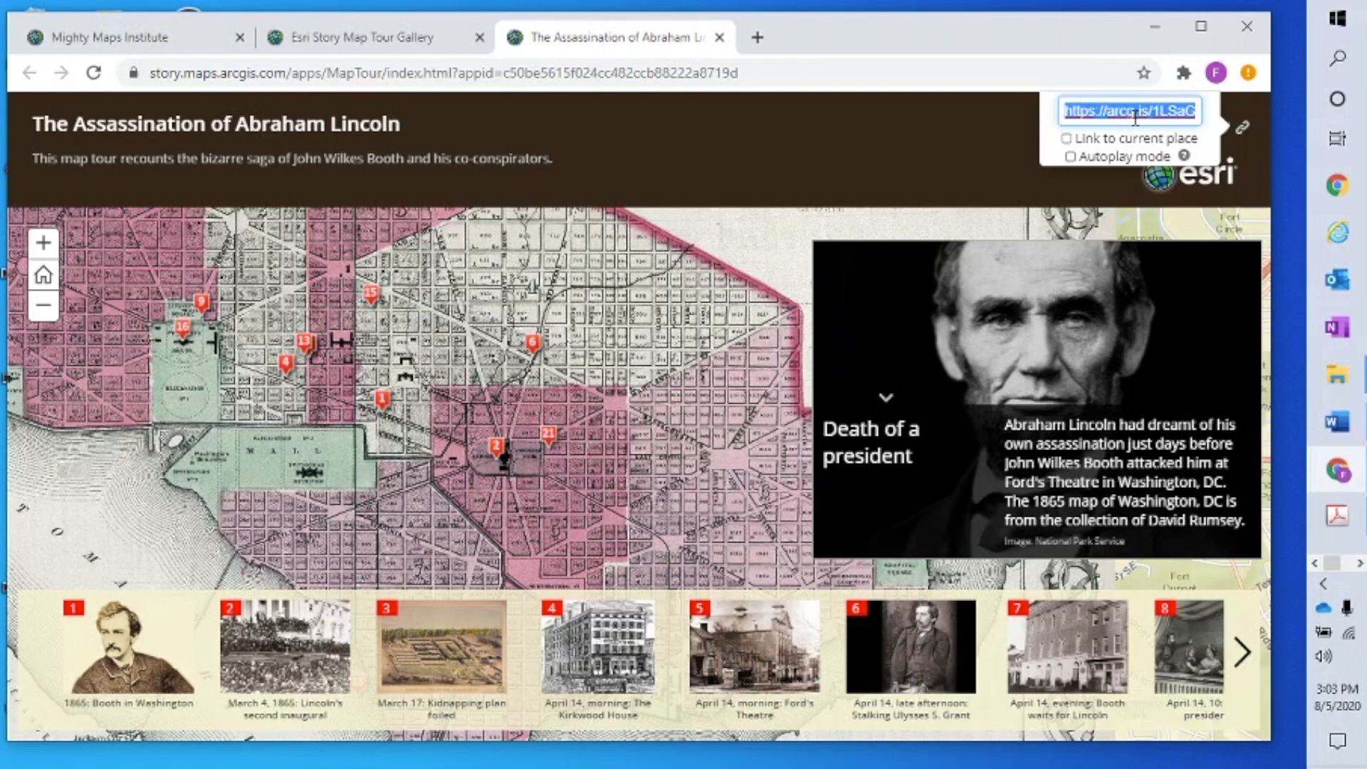
left_click(950, 134)
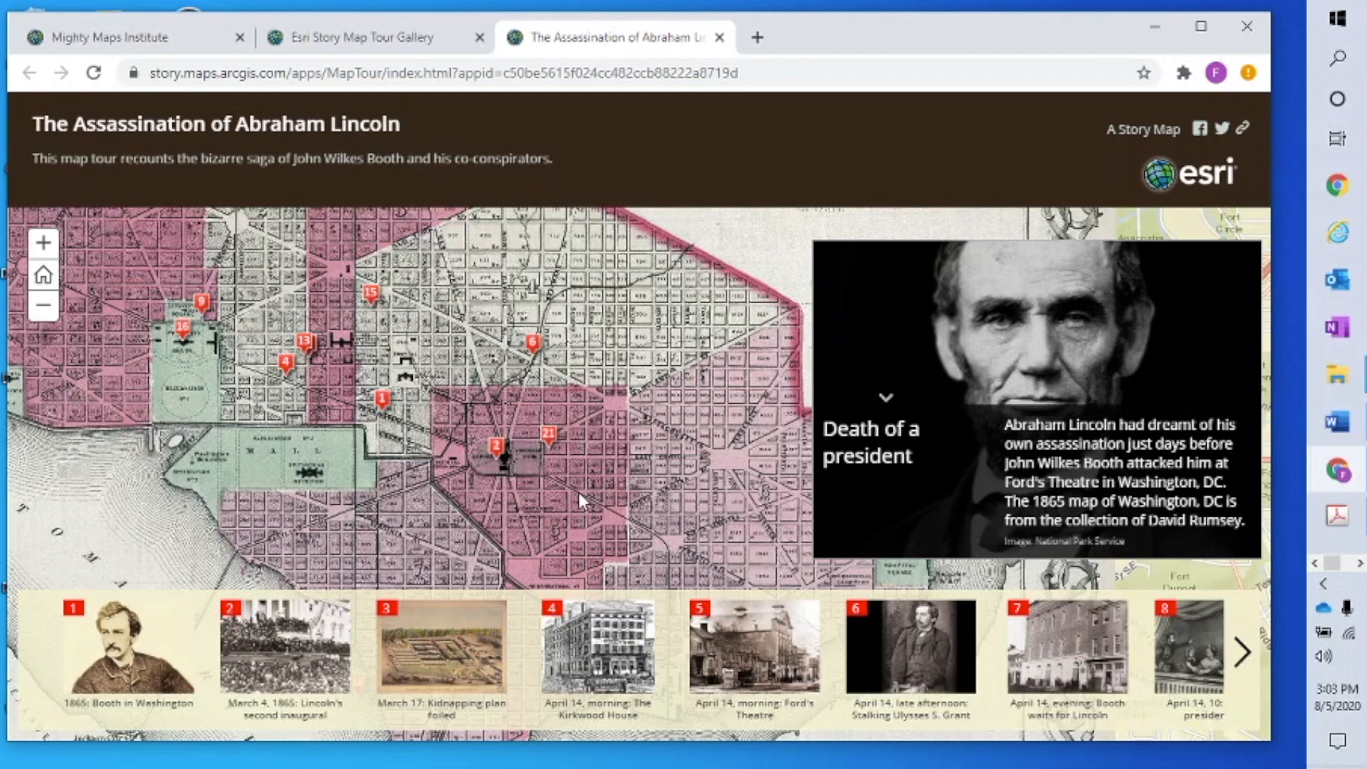
Visit stop 6 and Old Capitol Prison via map markers, then advance to stop 10
left_click(533, 344)
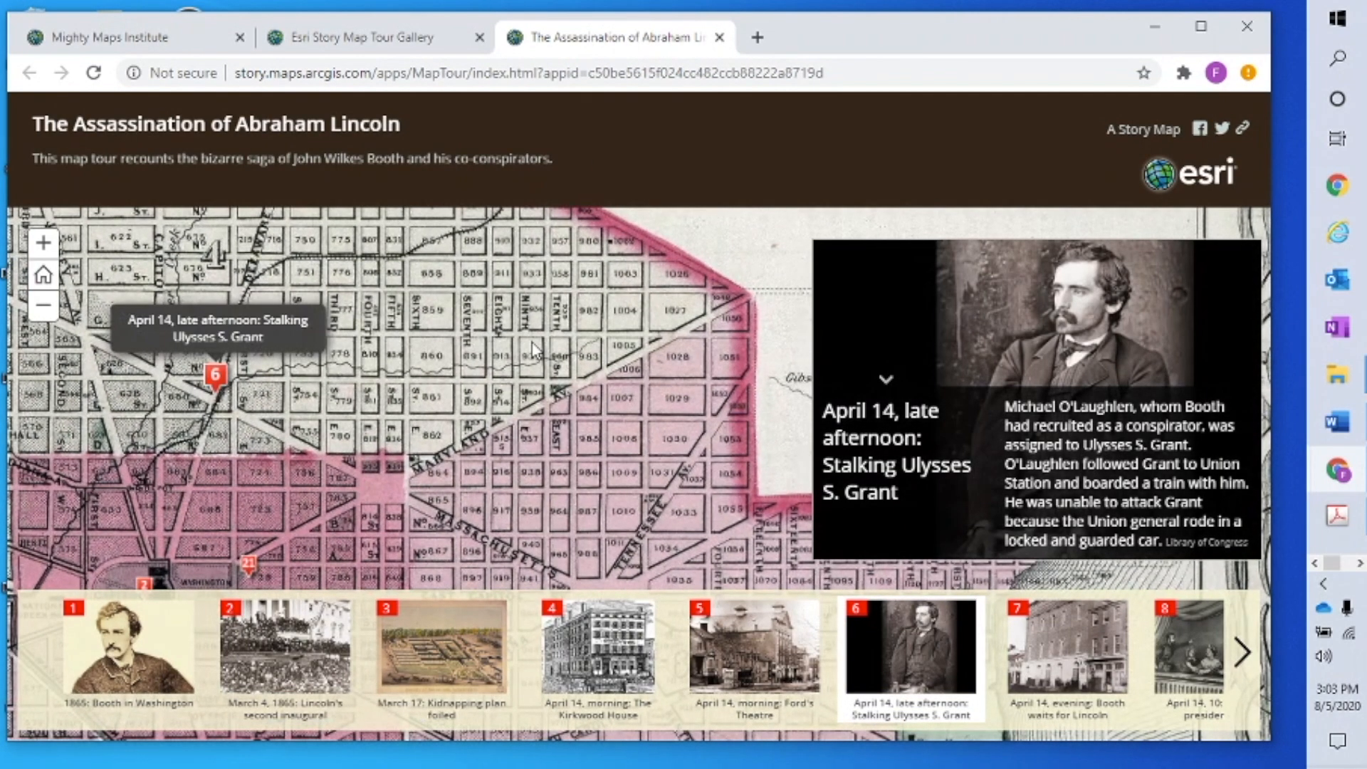
left_click(247, 560)
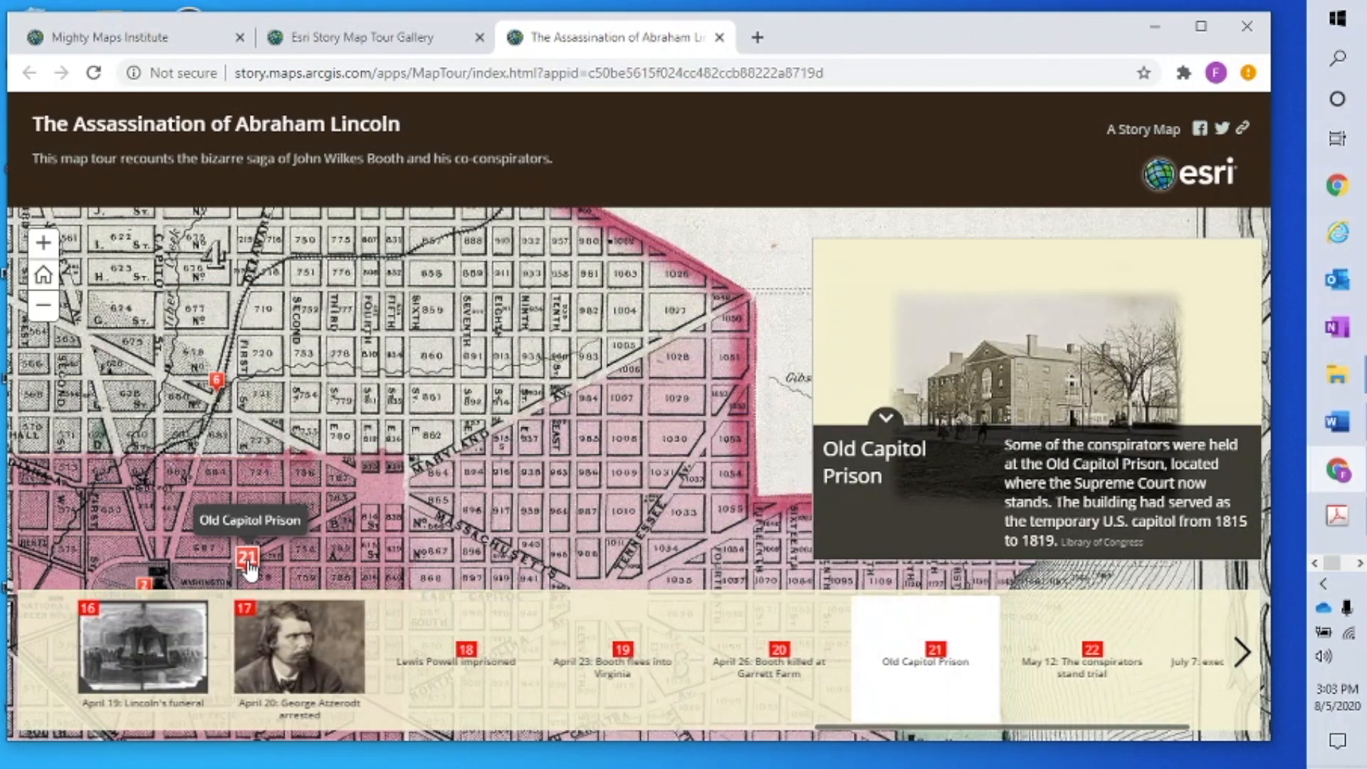
left_click(217, 380)
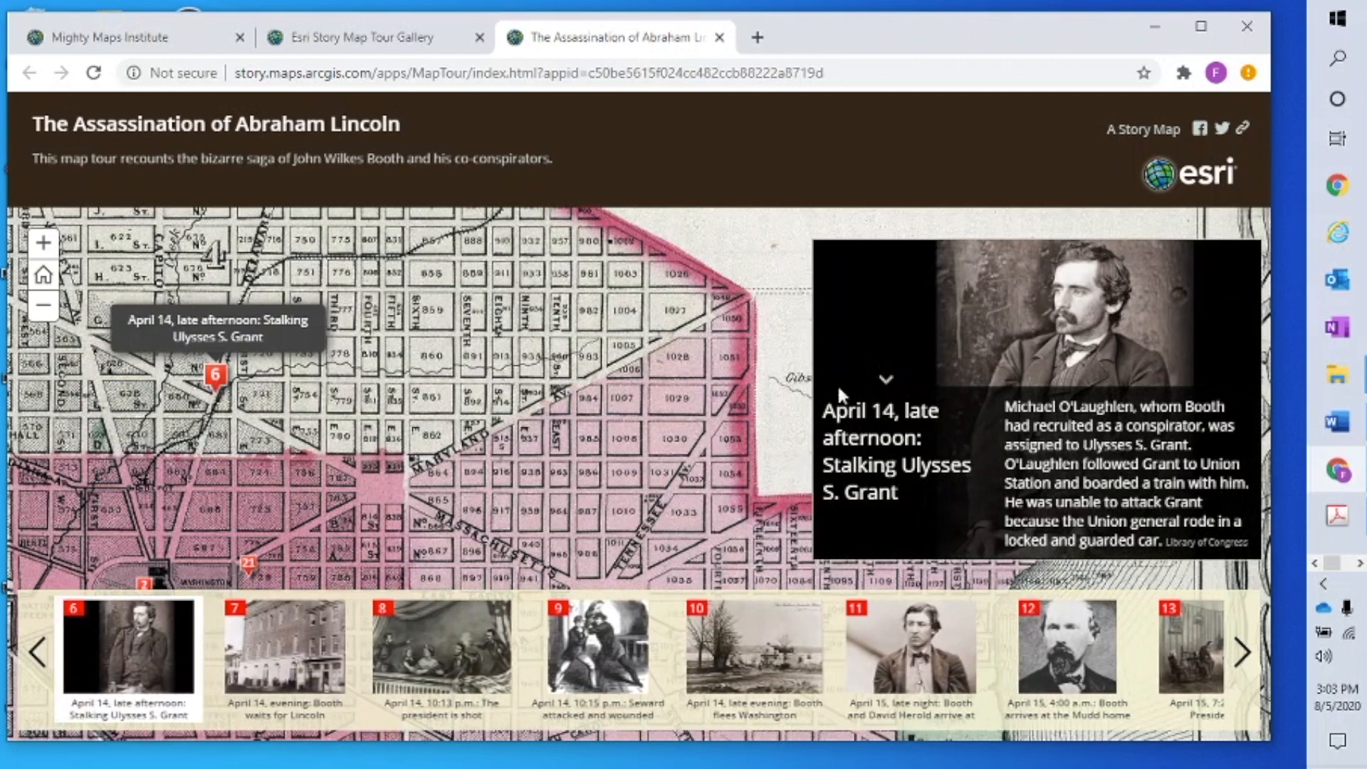
left_click(1242, 390)
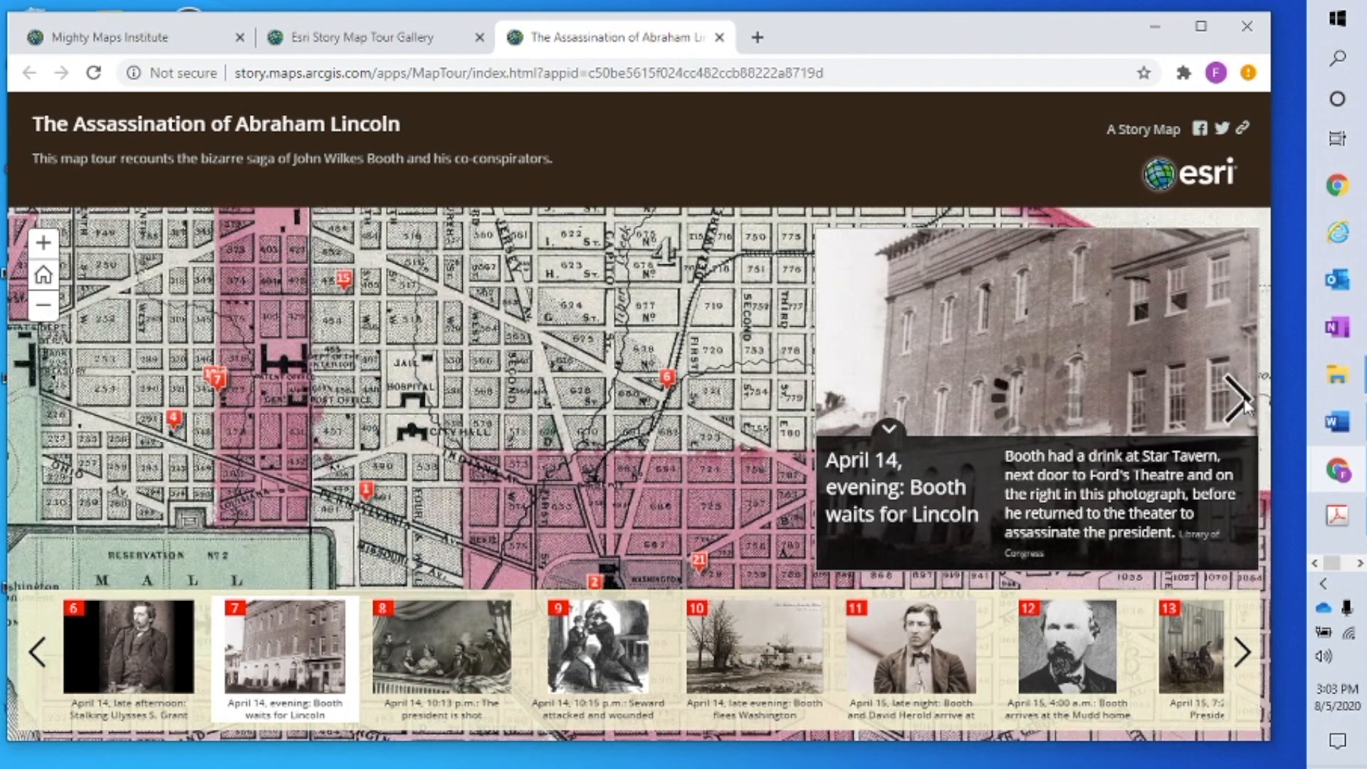
left_click(1243, 396)
left_click(1242, 396)
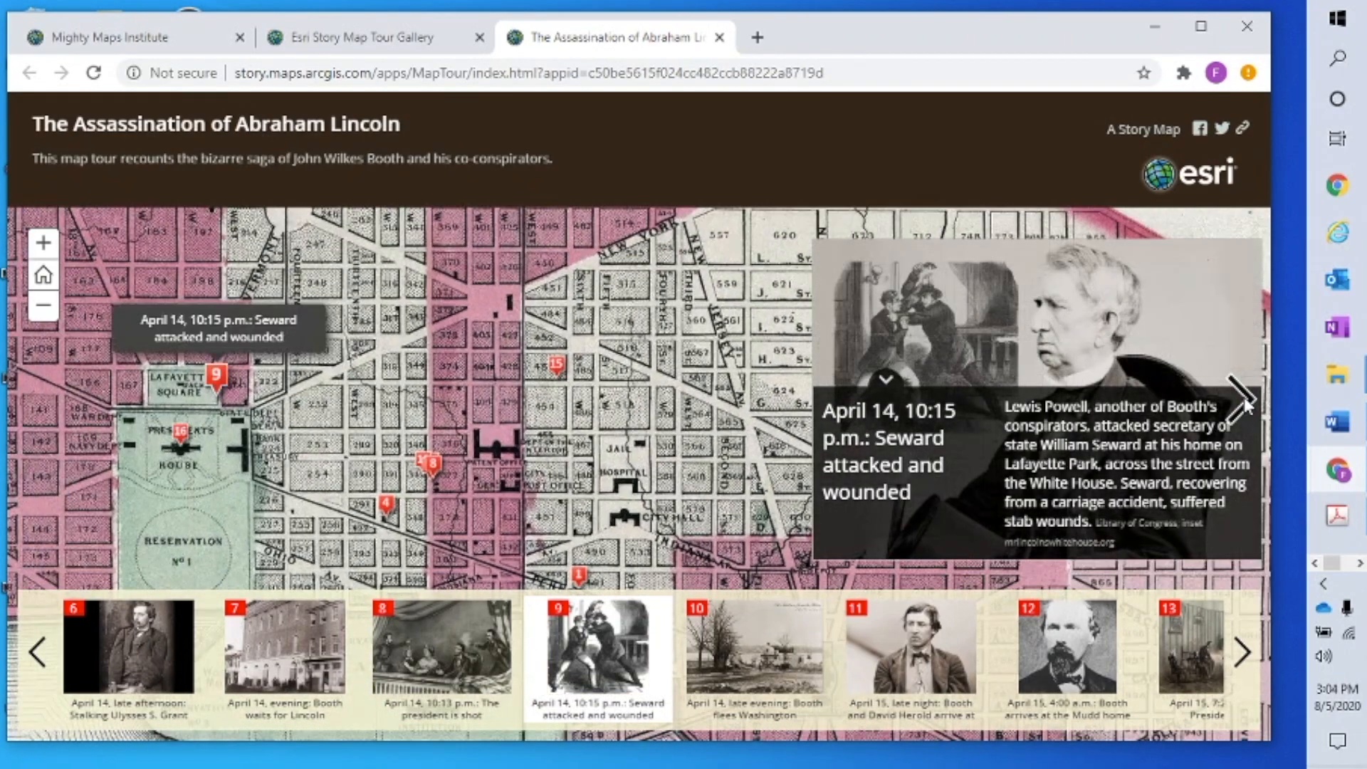
left_click(1245, 398)
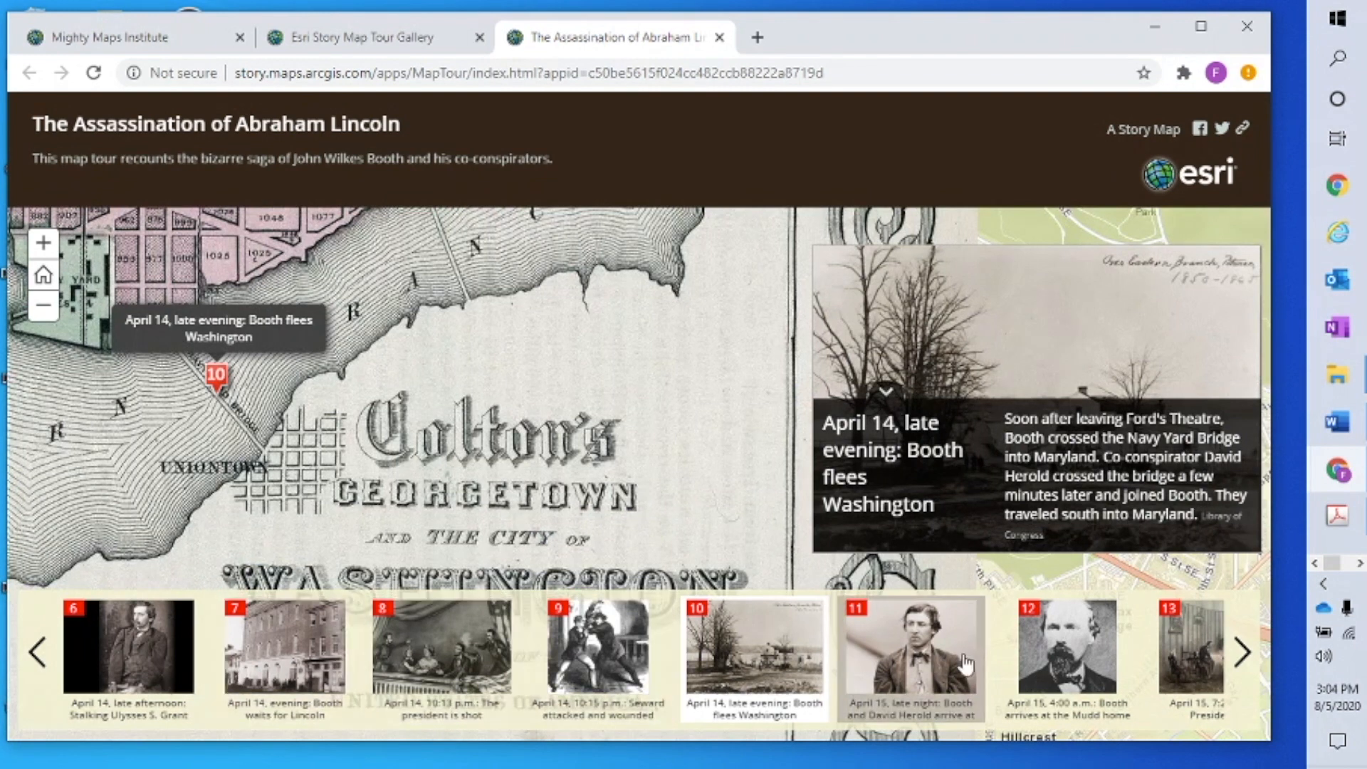
Use the thumbnails to view stops 12 and 9, ending on stop 7, Booth waits for Lincoln
left_click(1033, 618)
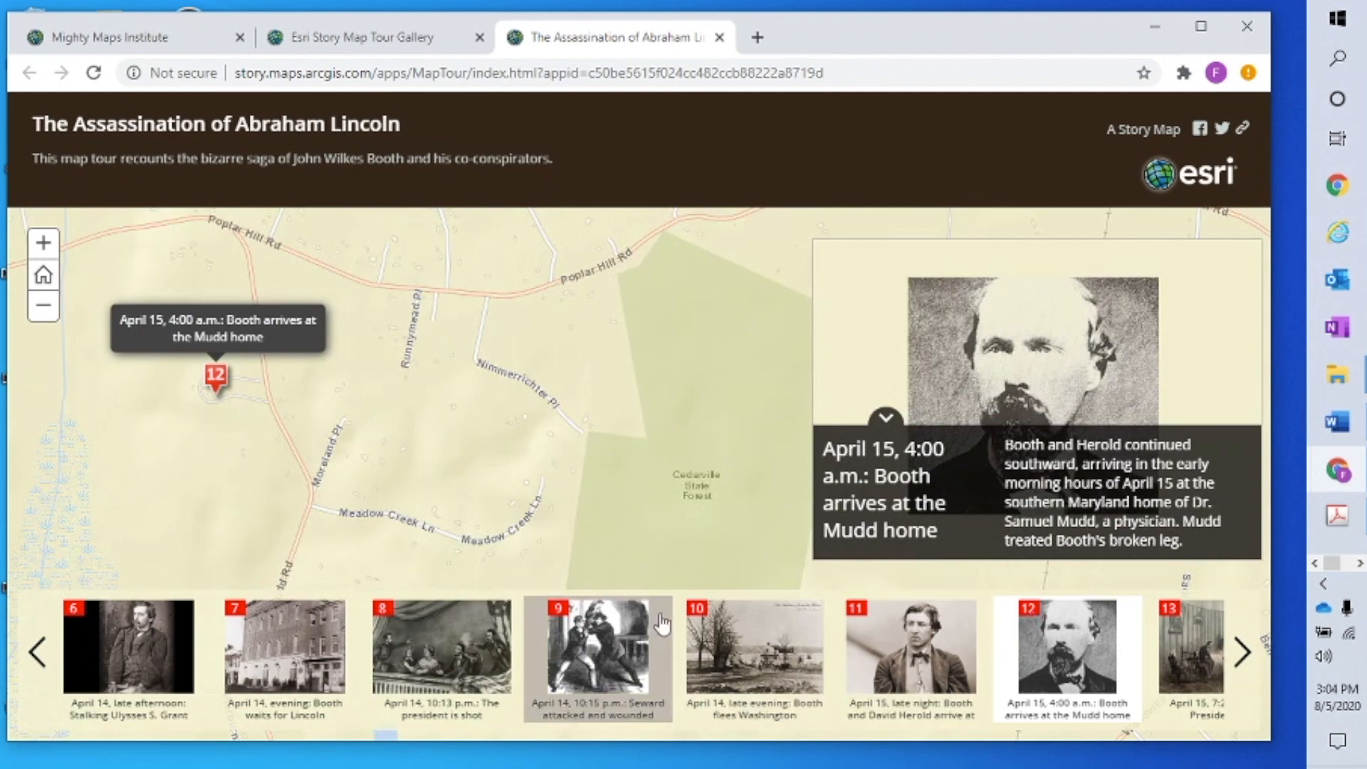
left_click(561, 613)
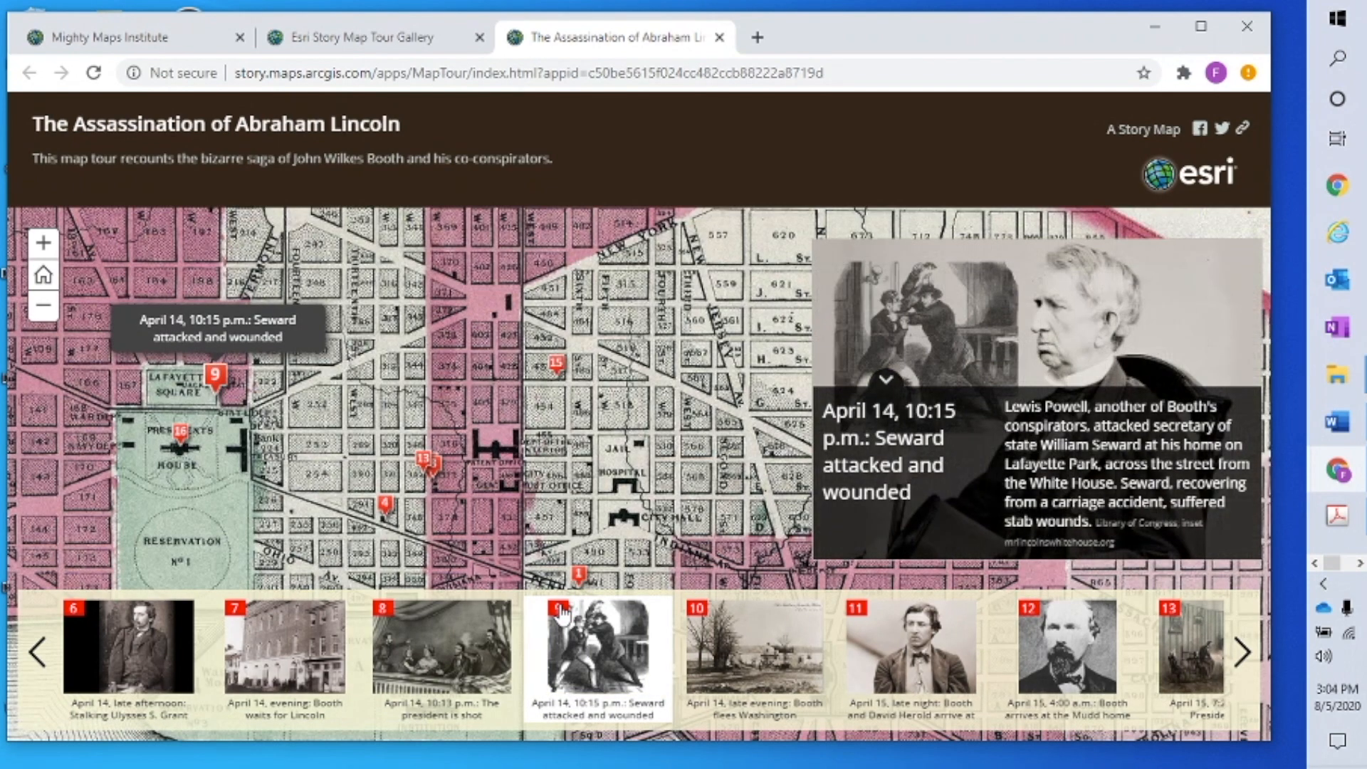
left_click(242, 618)
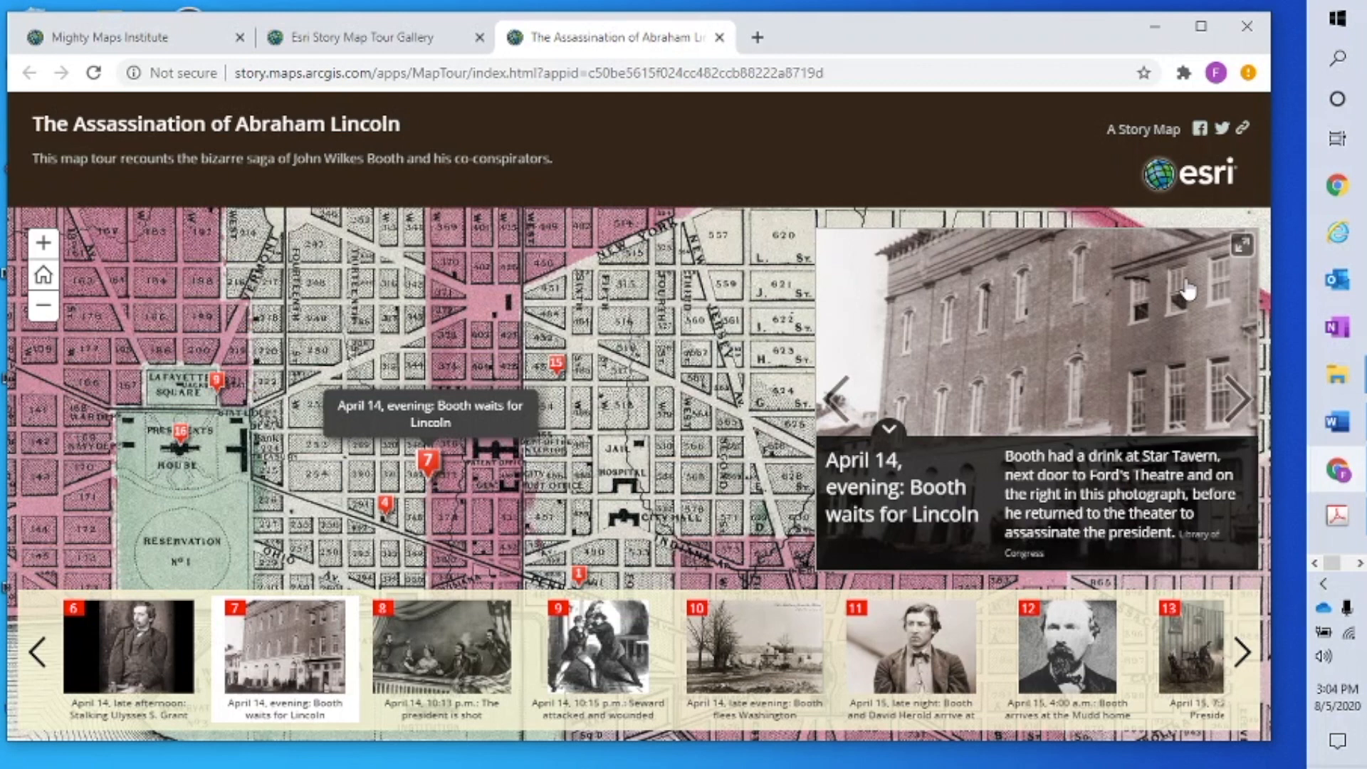
Close the Lincoln tour and go to the Apps template list
left_click(720, 37)
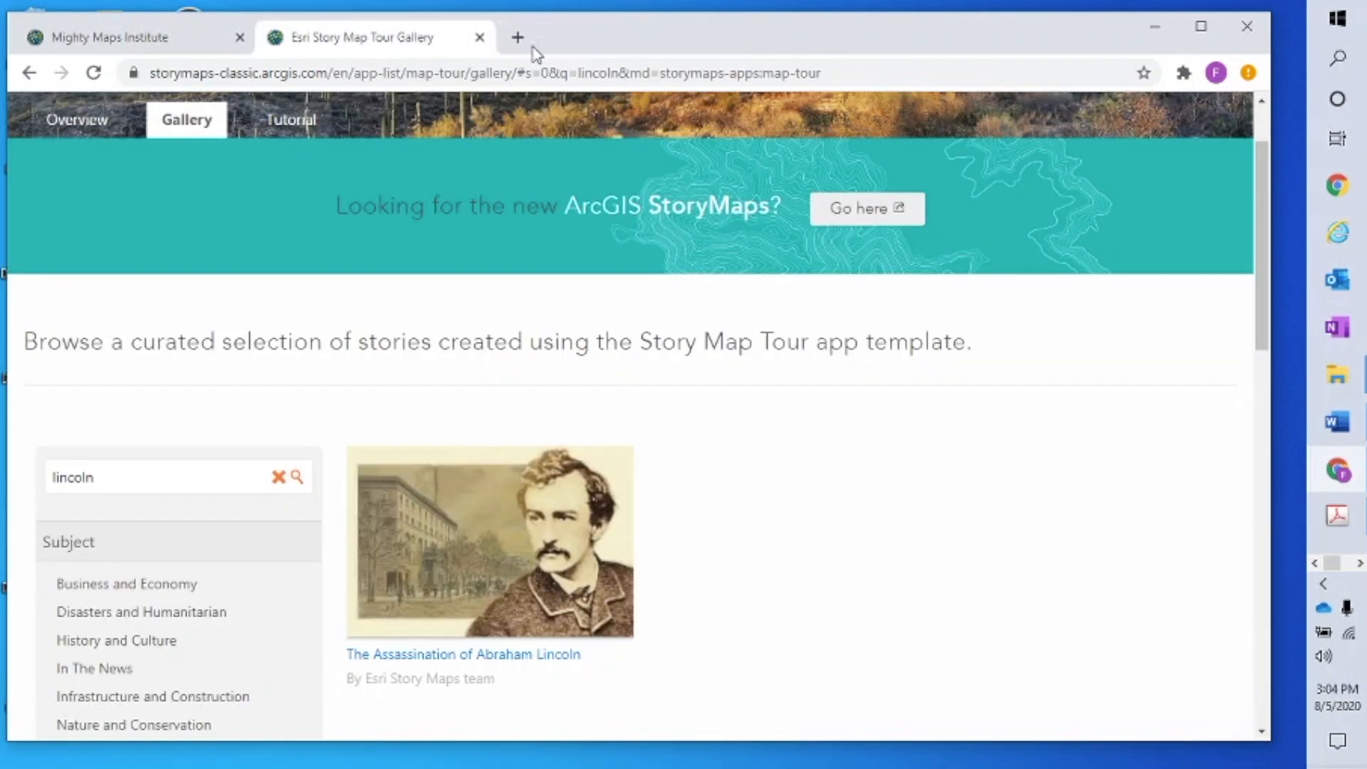
scroll(401, 107, "up", 2)
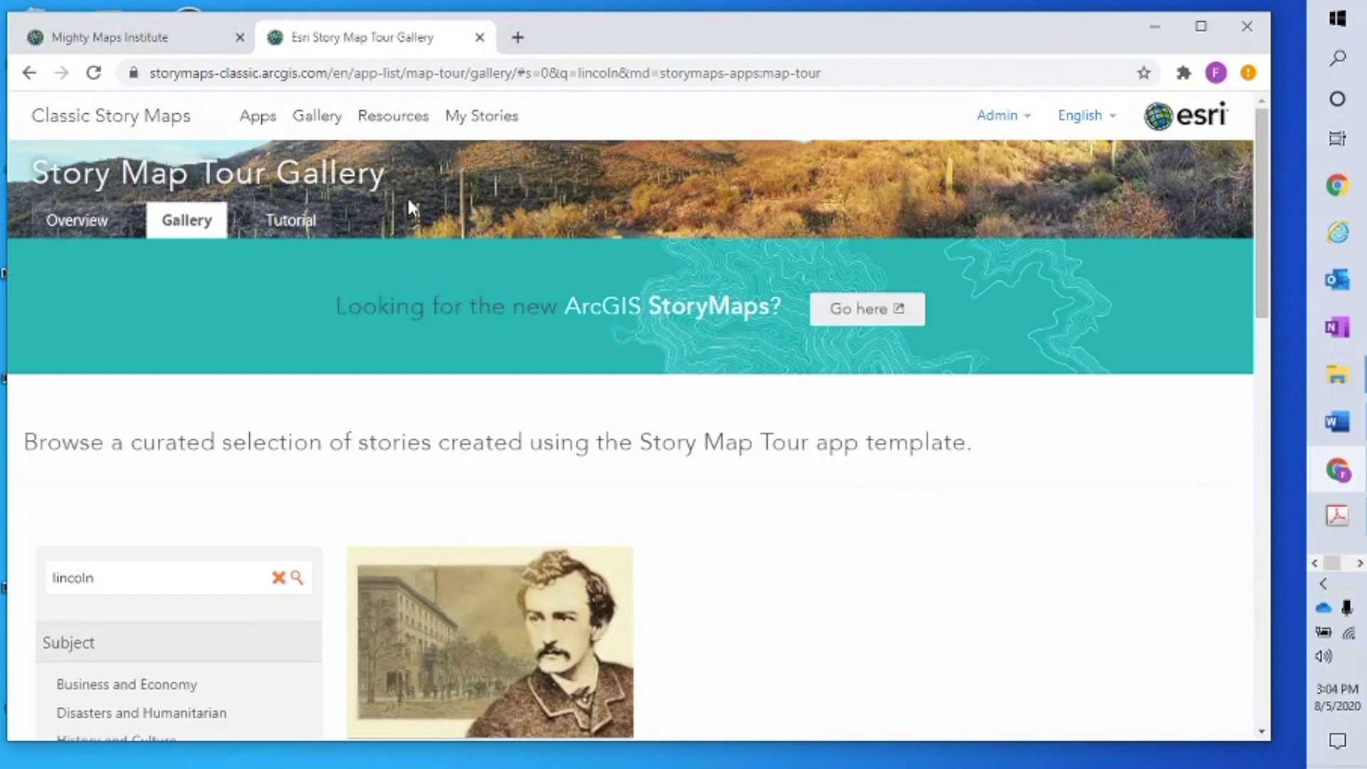
left_click(256, 122)
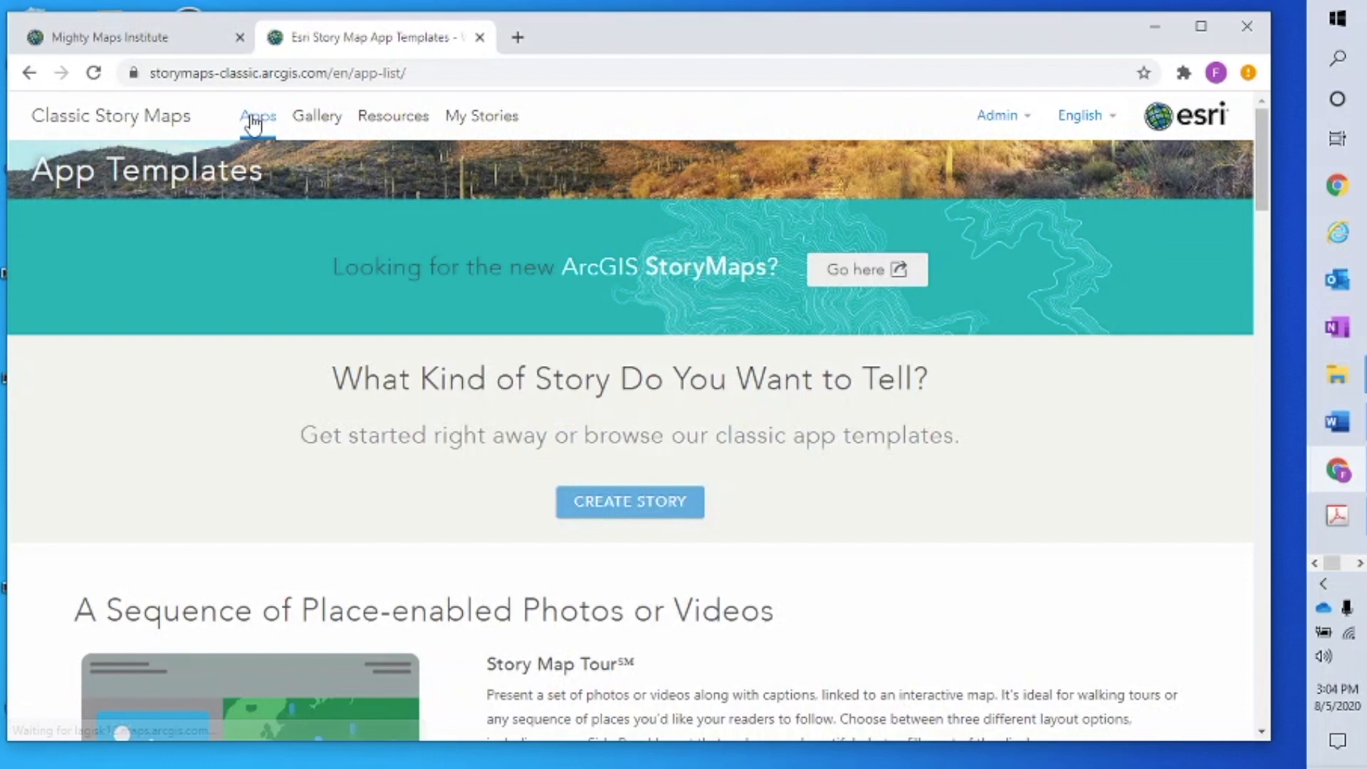
Find the Story Map Tour template and start building a new tour from scratch
scroll(1120, 540, "down", 4)
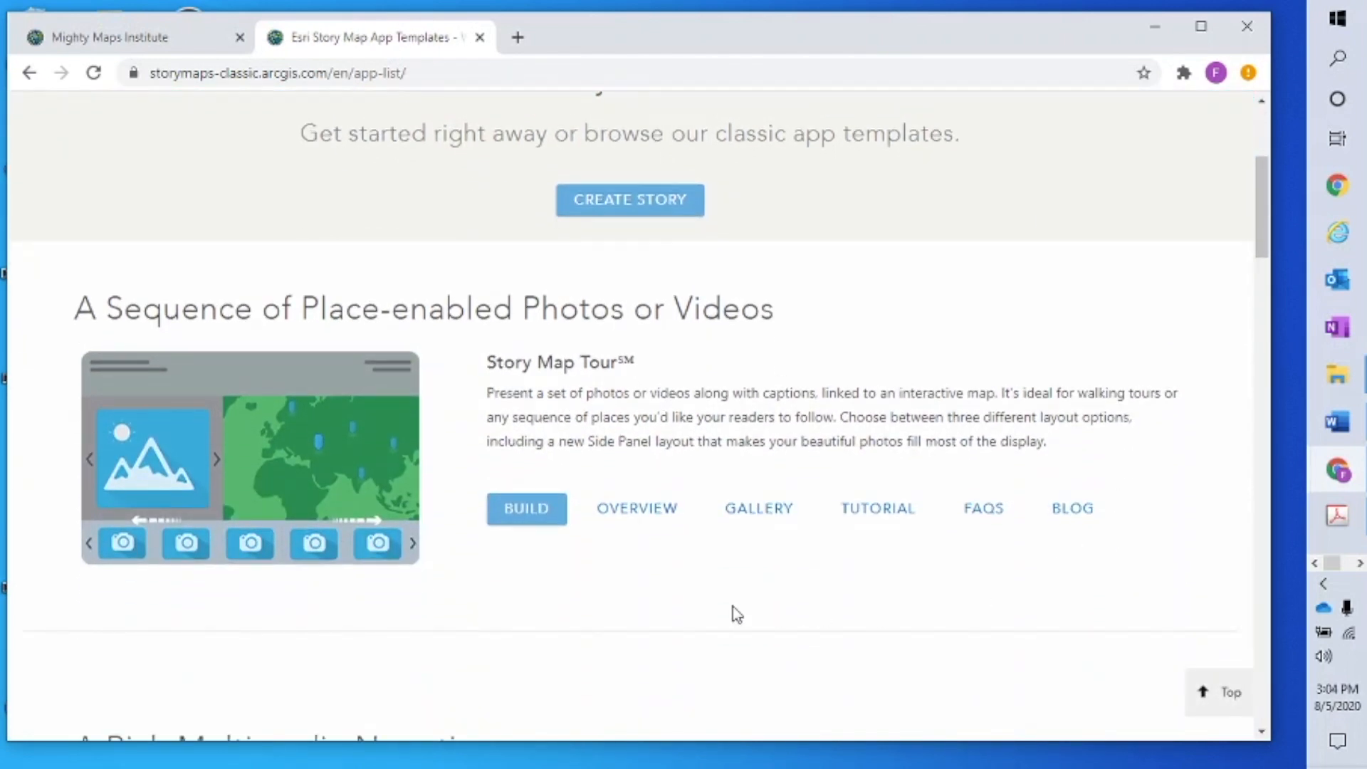
scroll(732, 601, "up", 4)
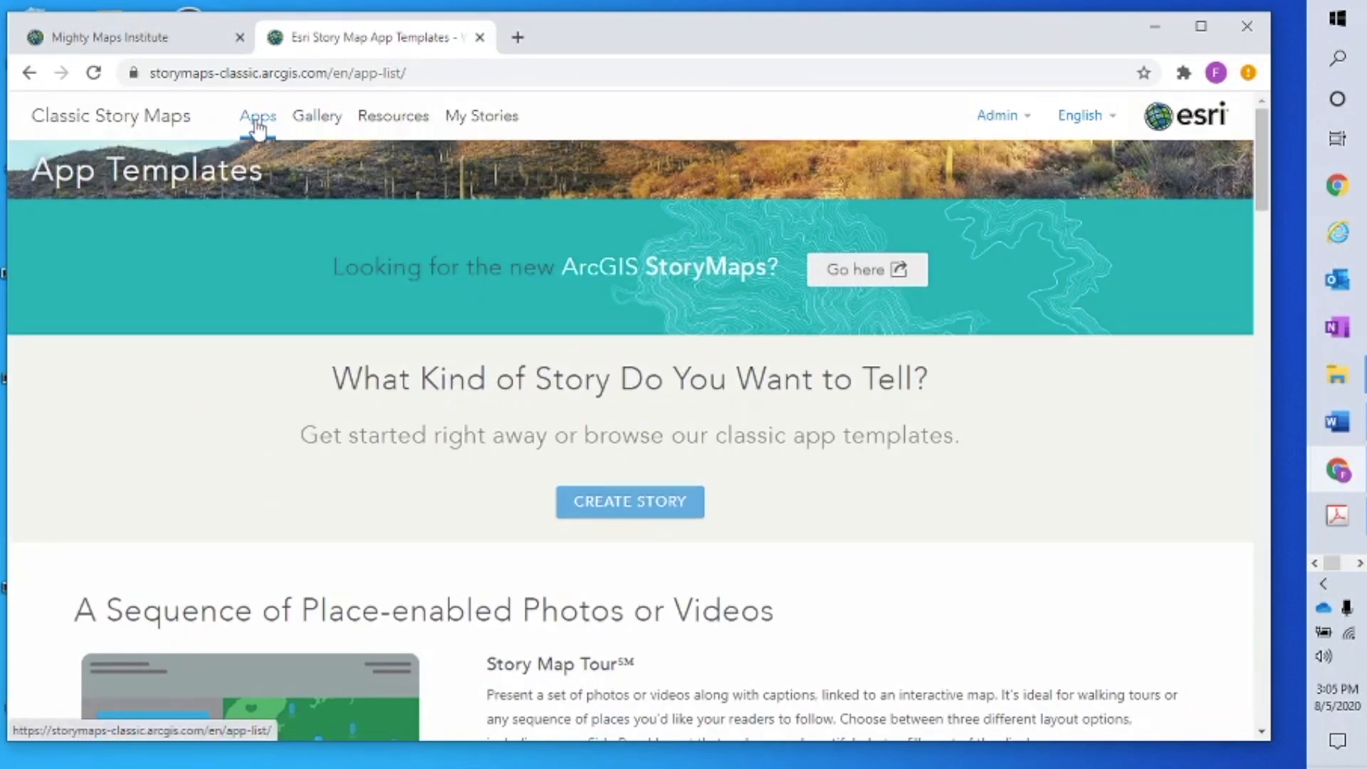
scroll(833, 497, "down", 4)
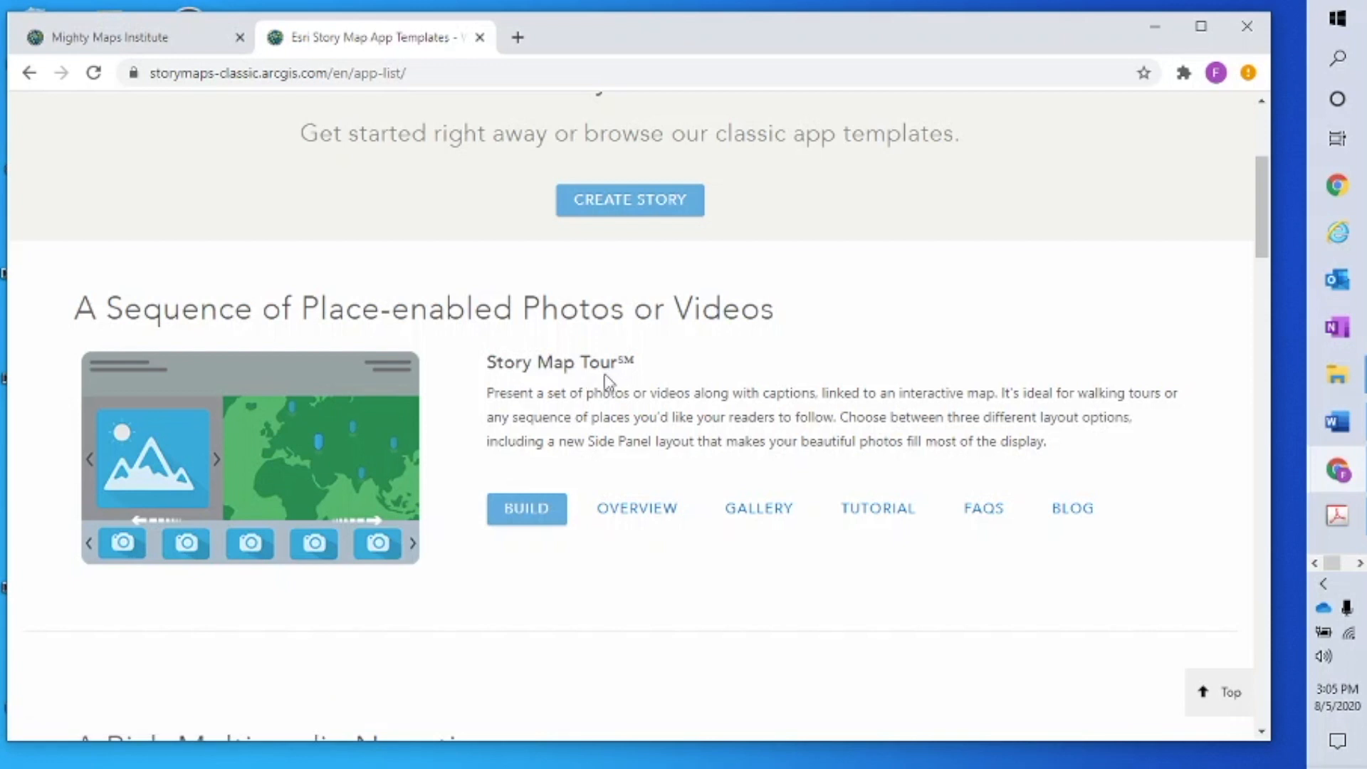
scroll(770, 391, "up", 4)
scroll(772, 391, "down", 3)
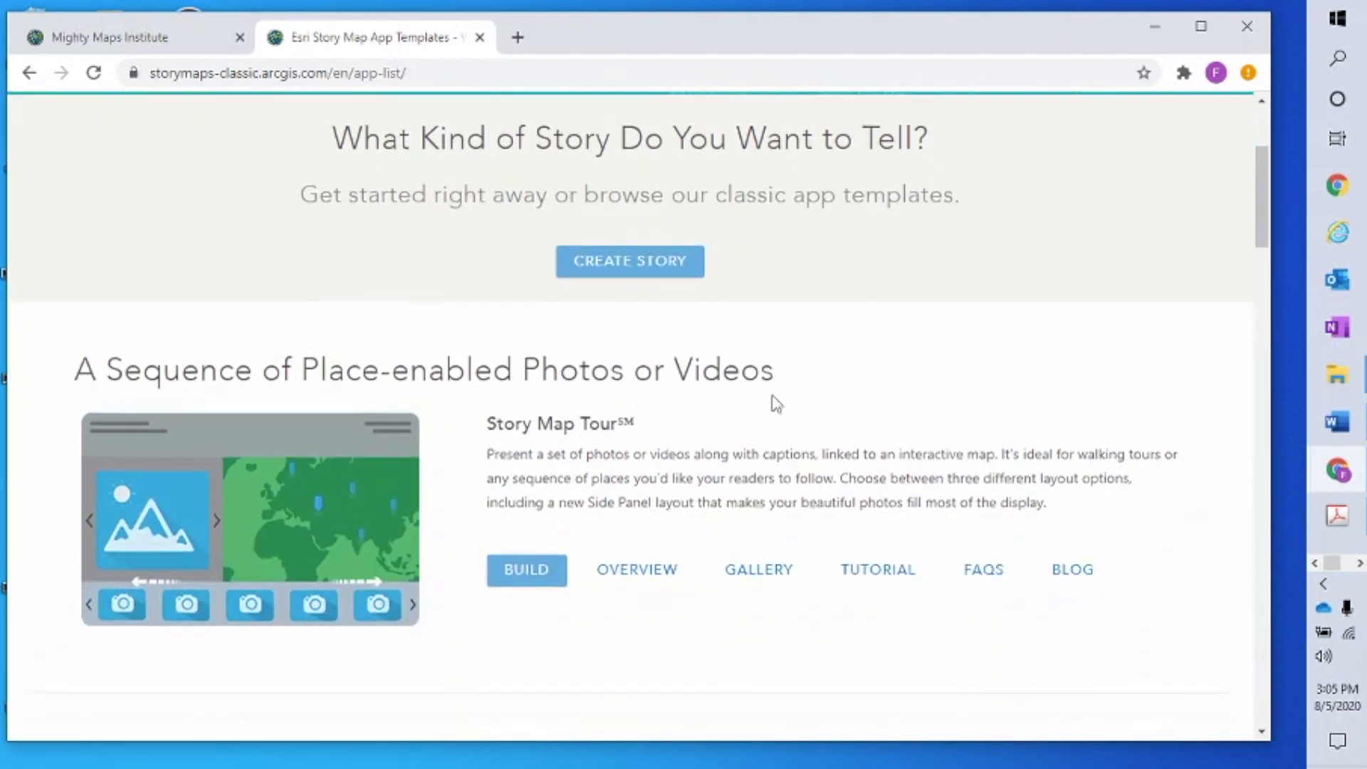
scroll(777, 404, "down", 1)
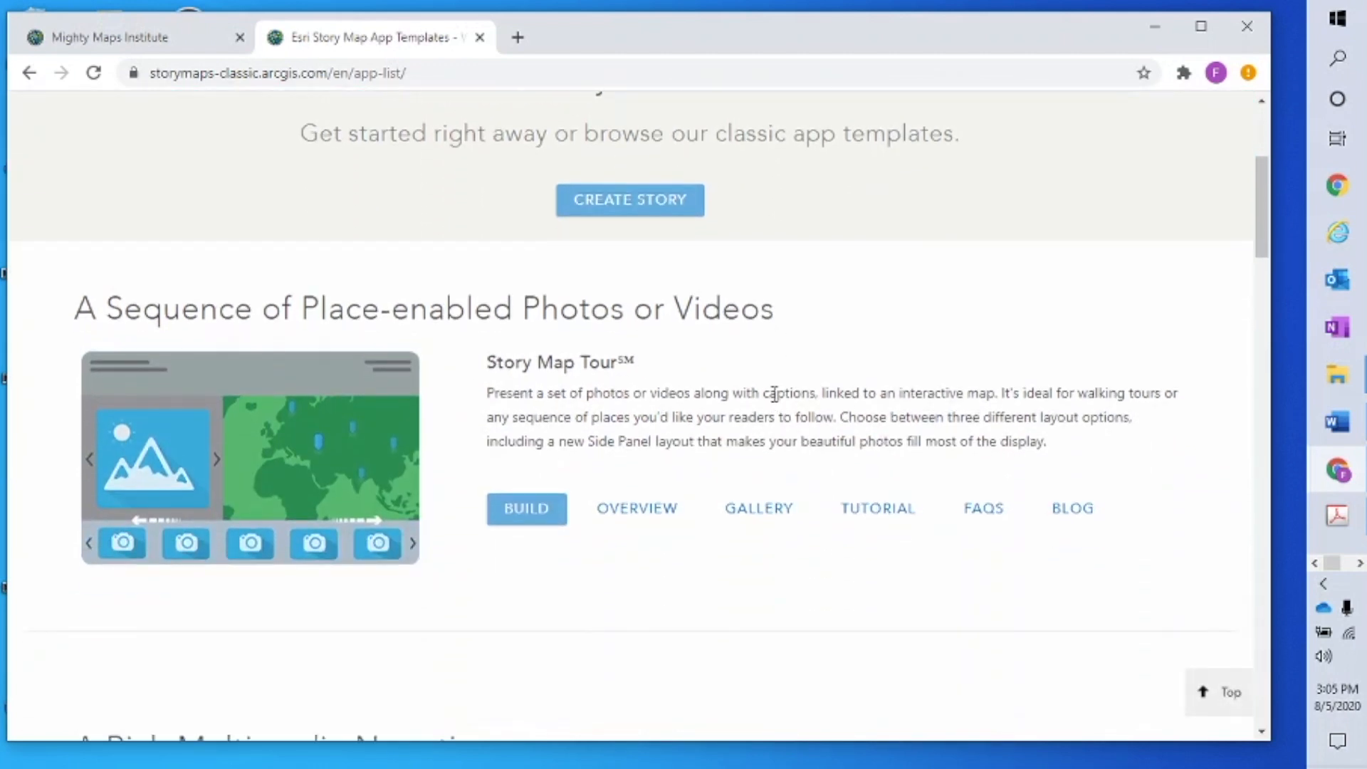
left_click(526, 509)
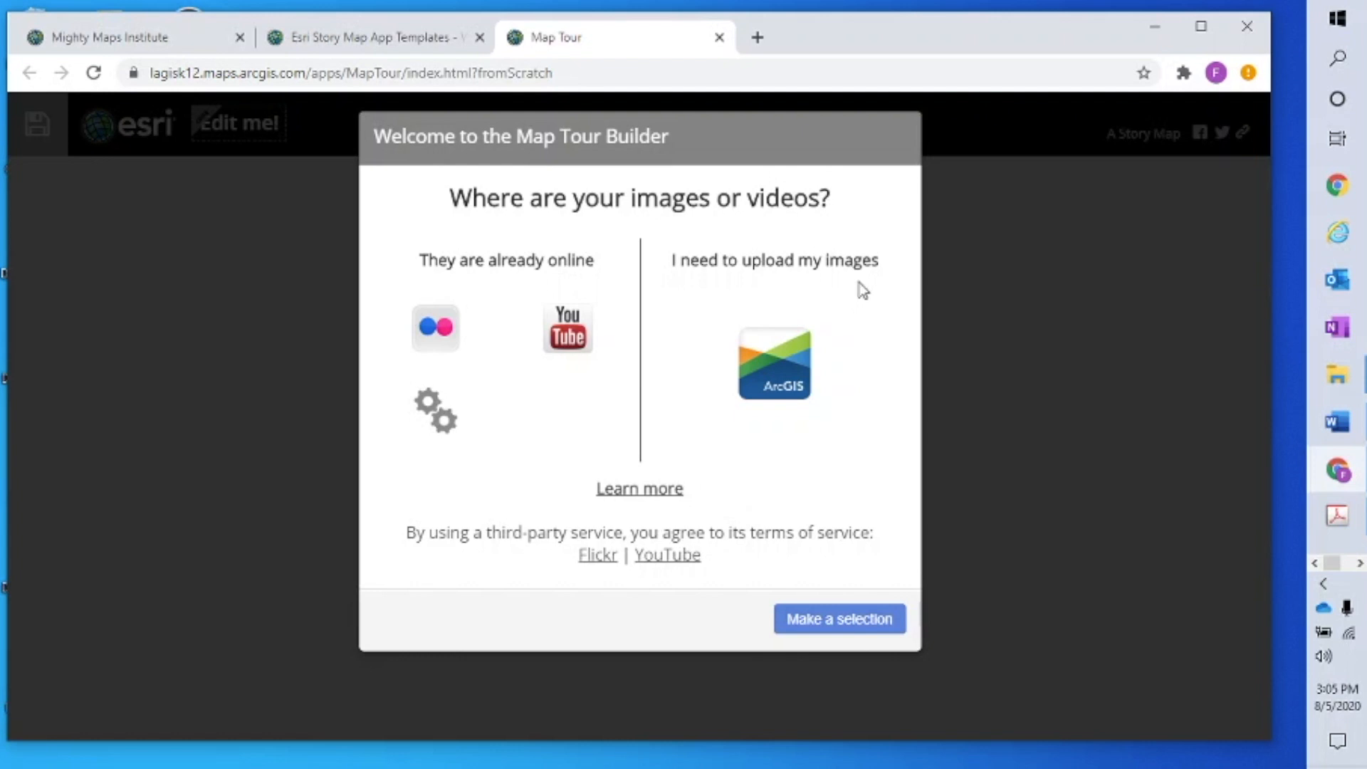
Choose to upload your own images for the new Map Tour
left_click(773, 385)
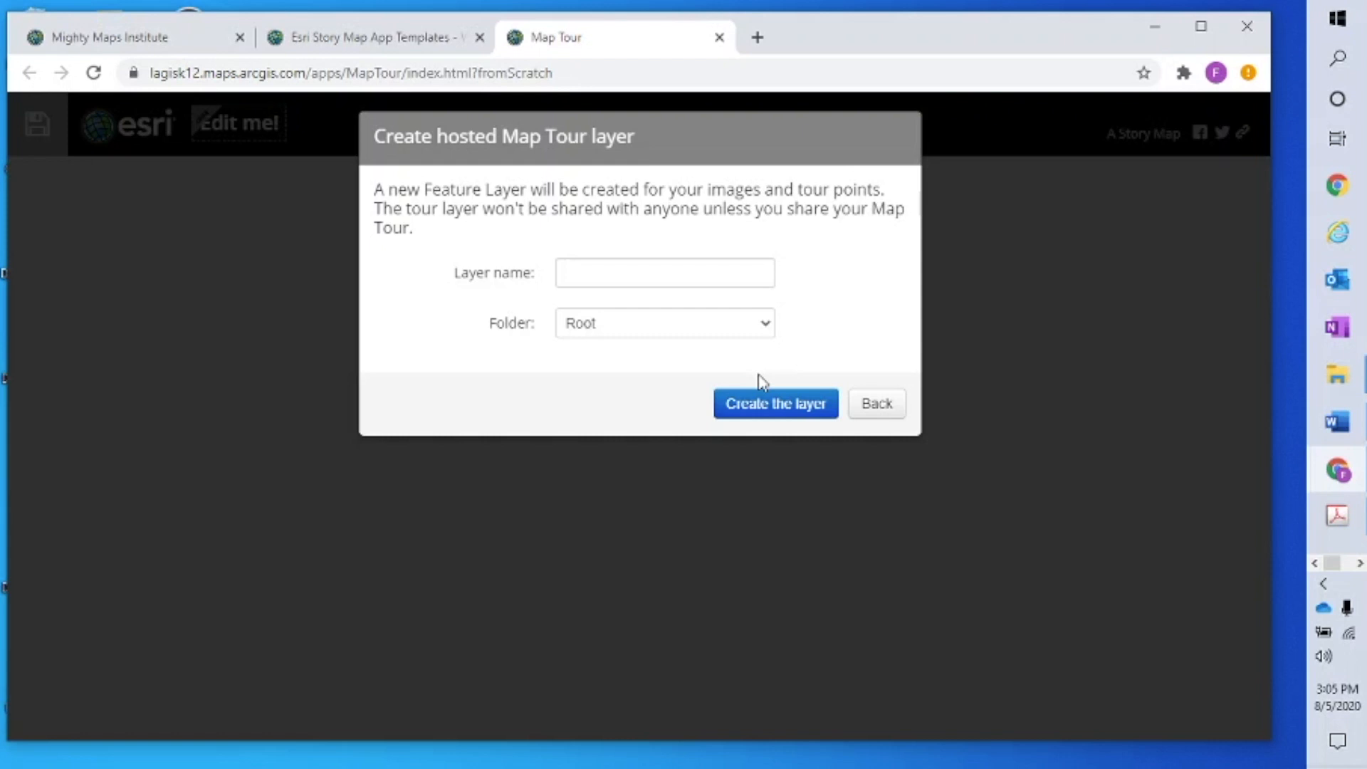
Name the hosted Map Tour layer 'FHarvey7' in the Root folder and create it
left_click(645, 273)
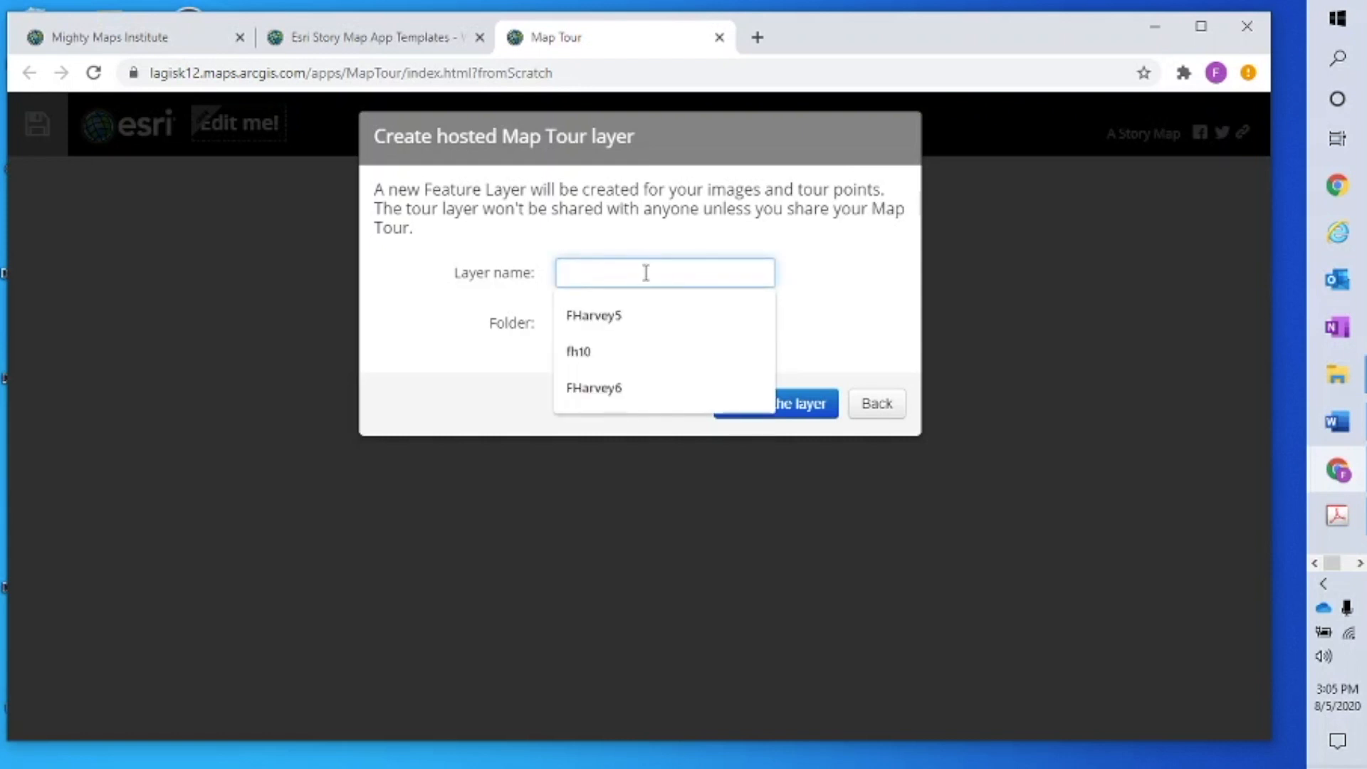
type("F")
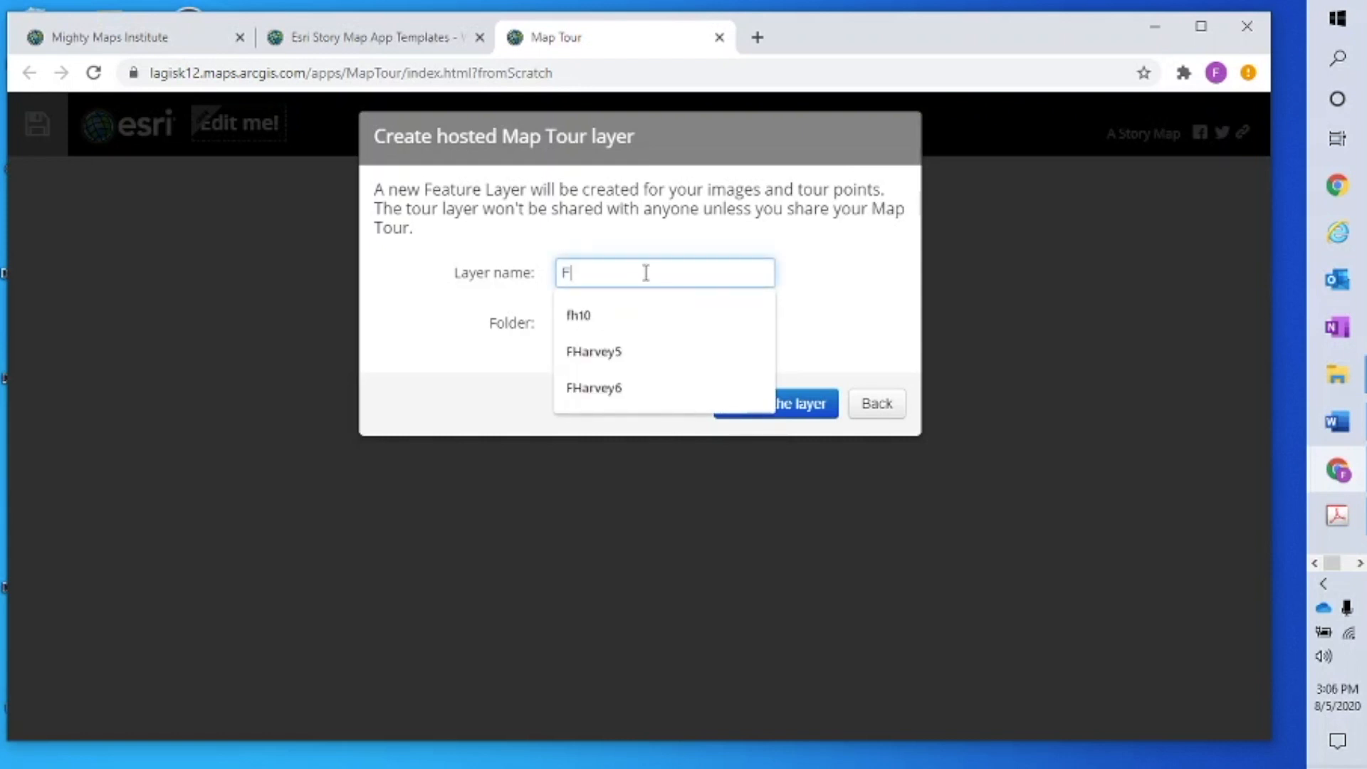
type("Har")
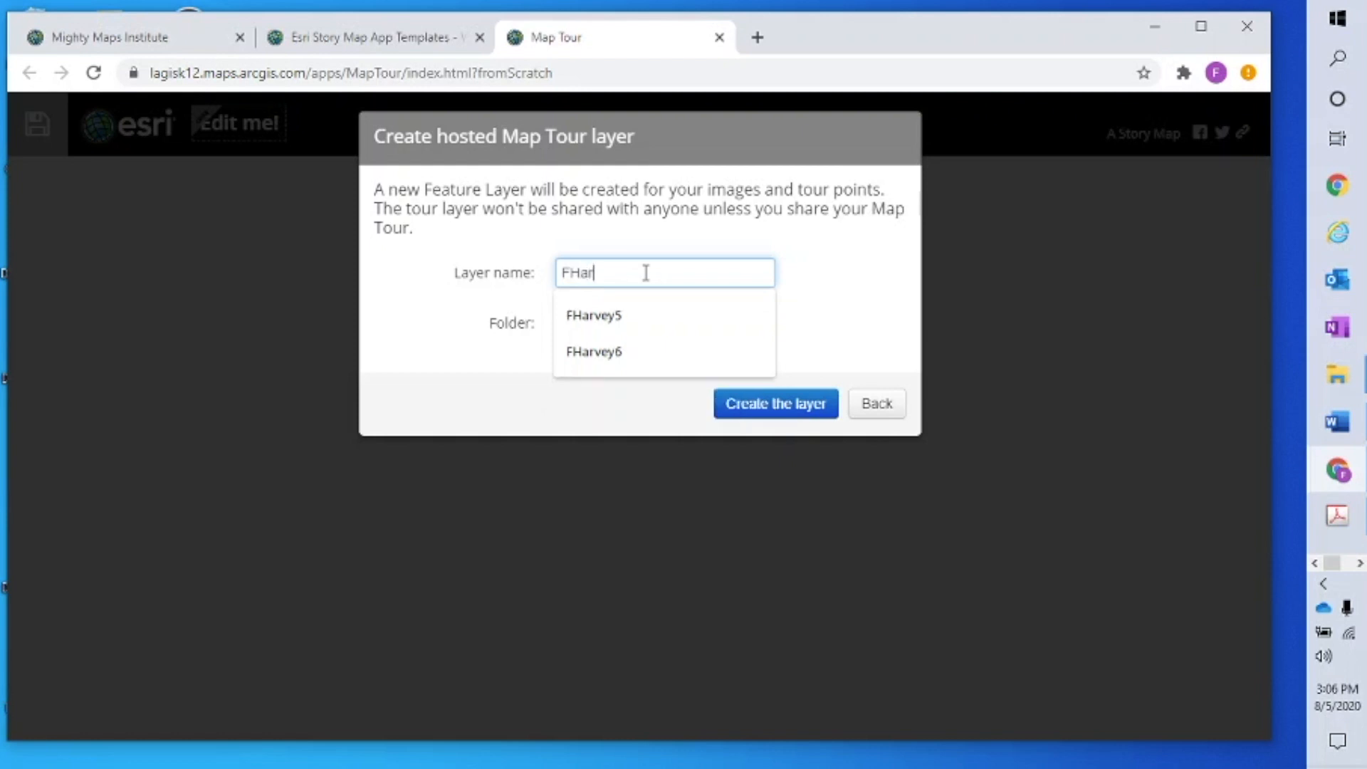
type("vey7")
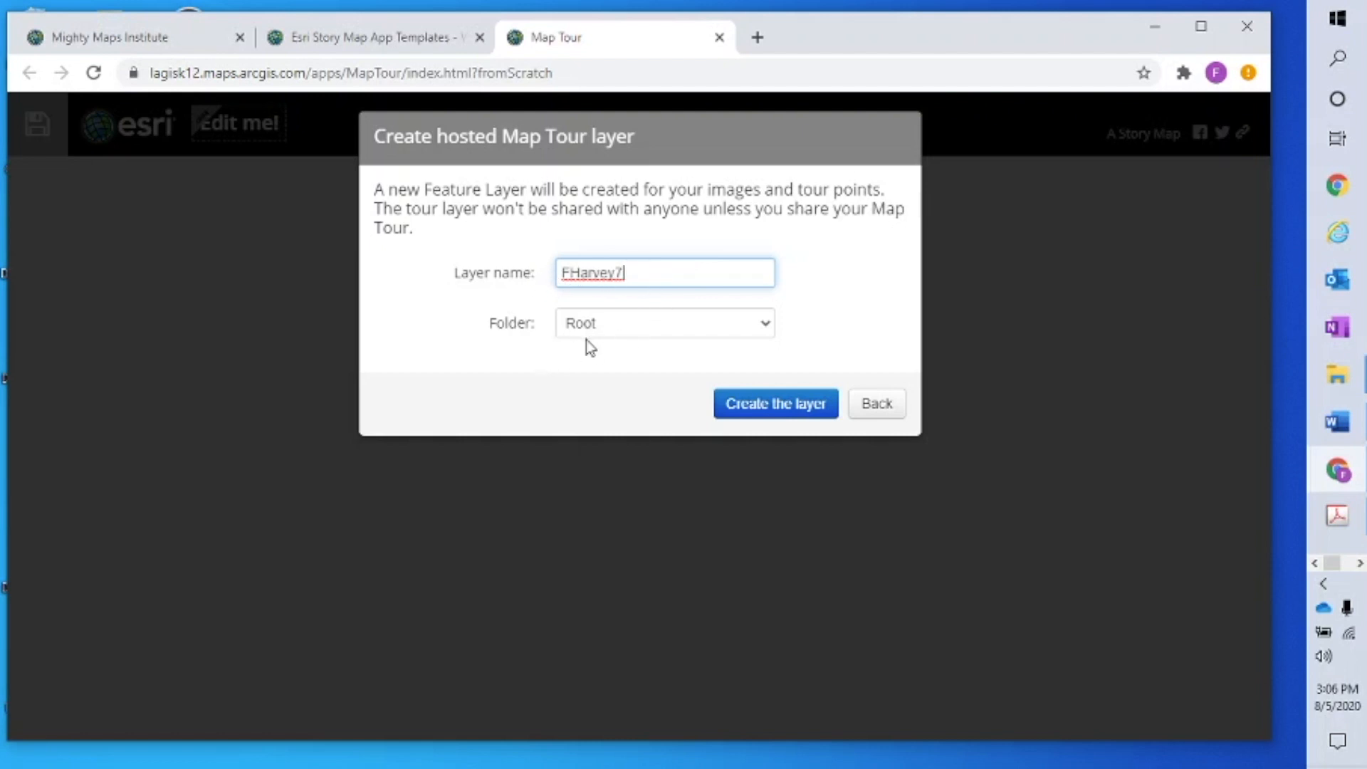
left_click(778, 416)
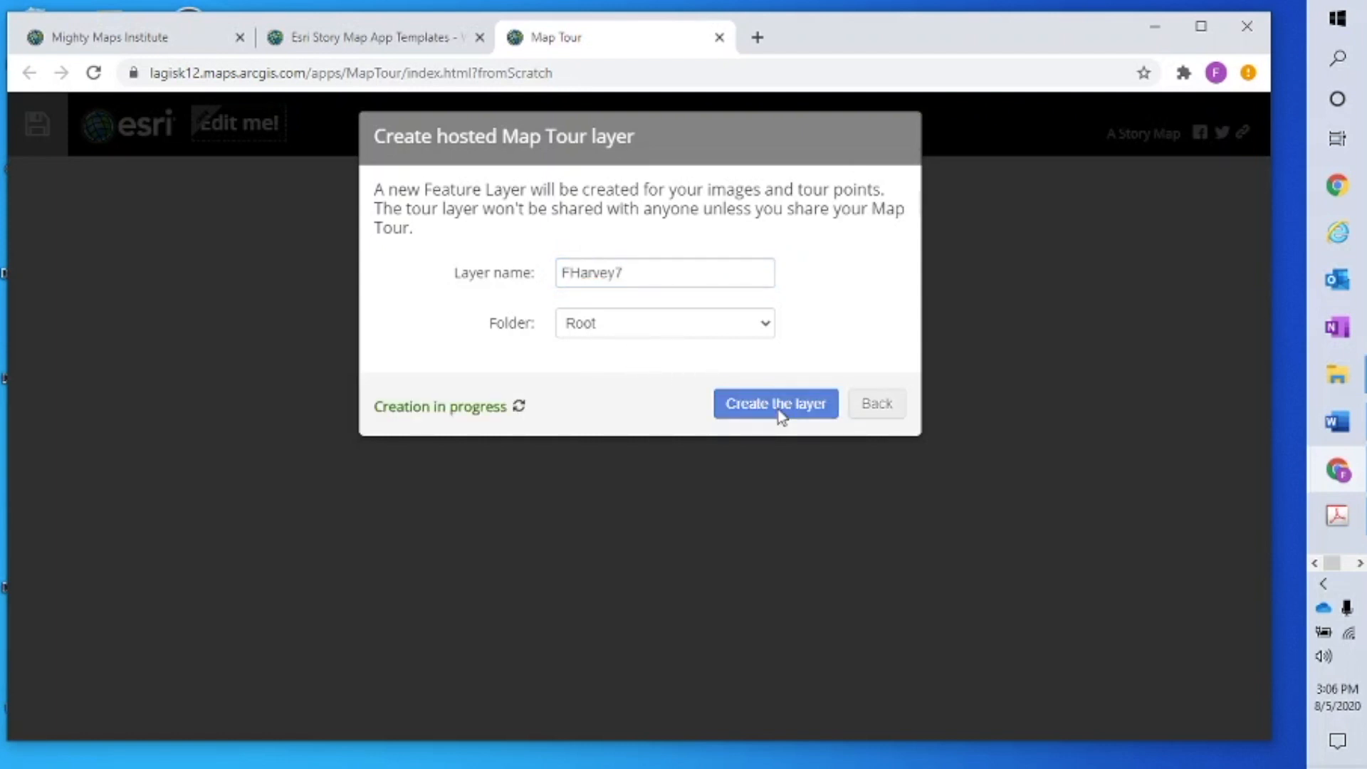
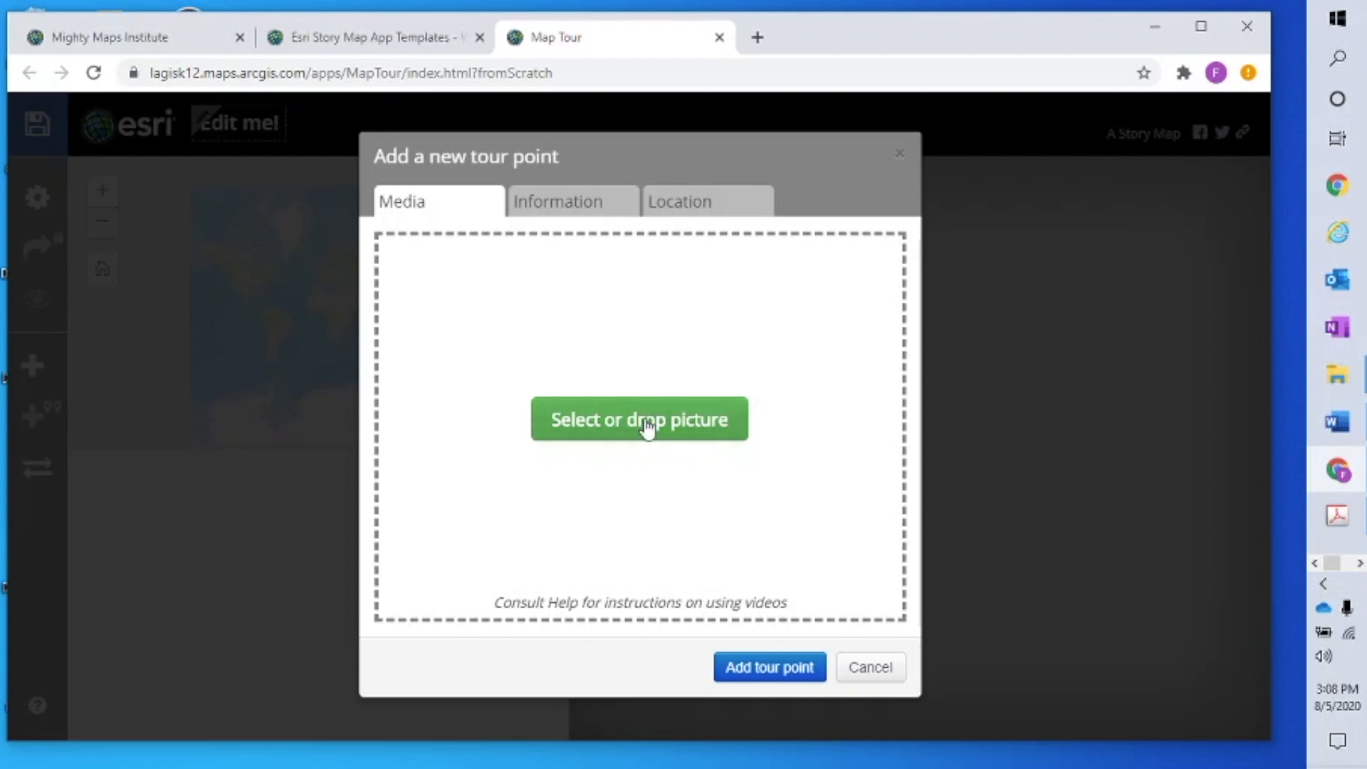
Load angel-falls-venezuela.jpg as the new tour point's picture
left_click(637, 431)
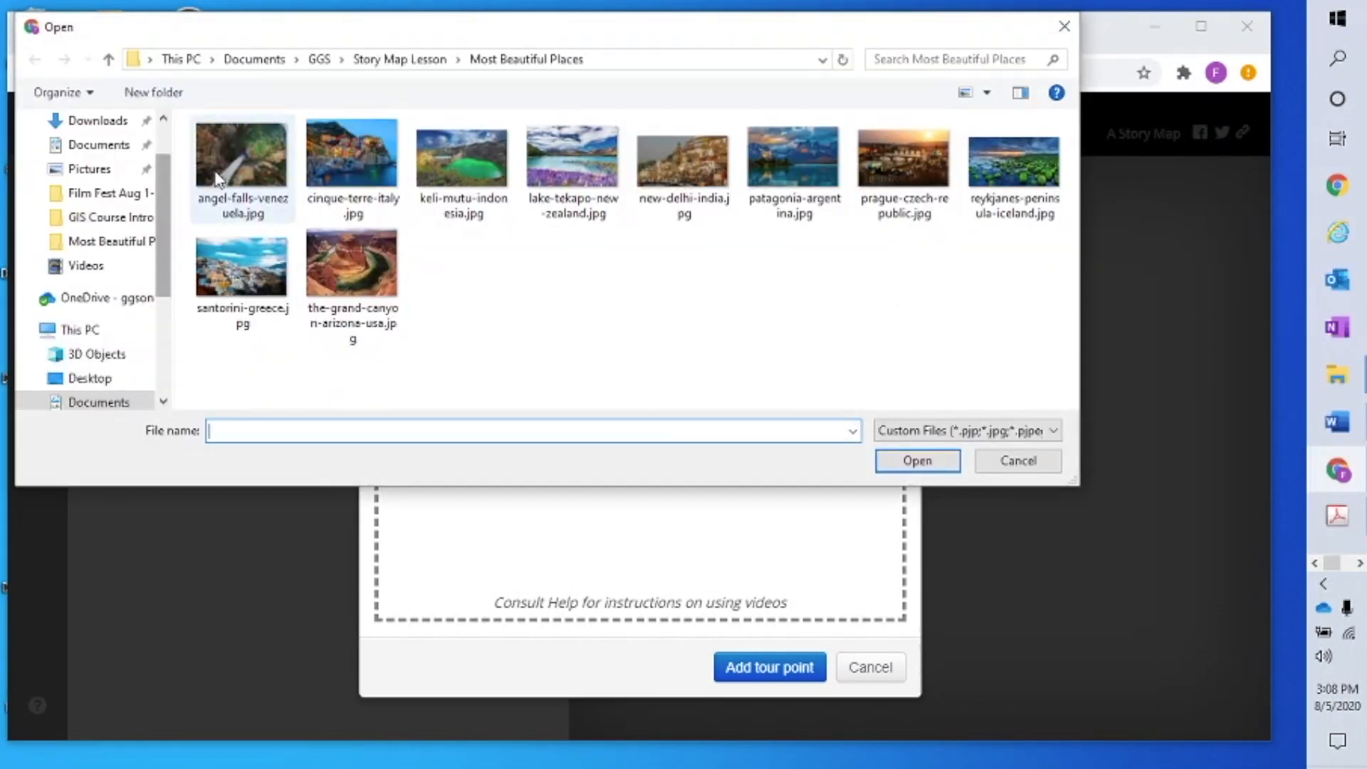
left_click(255, 166)
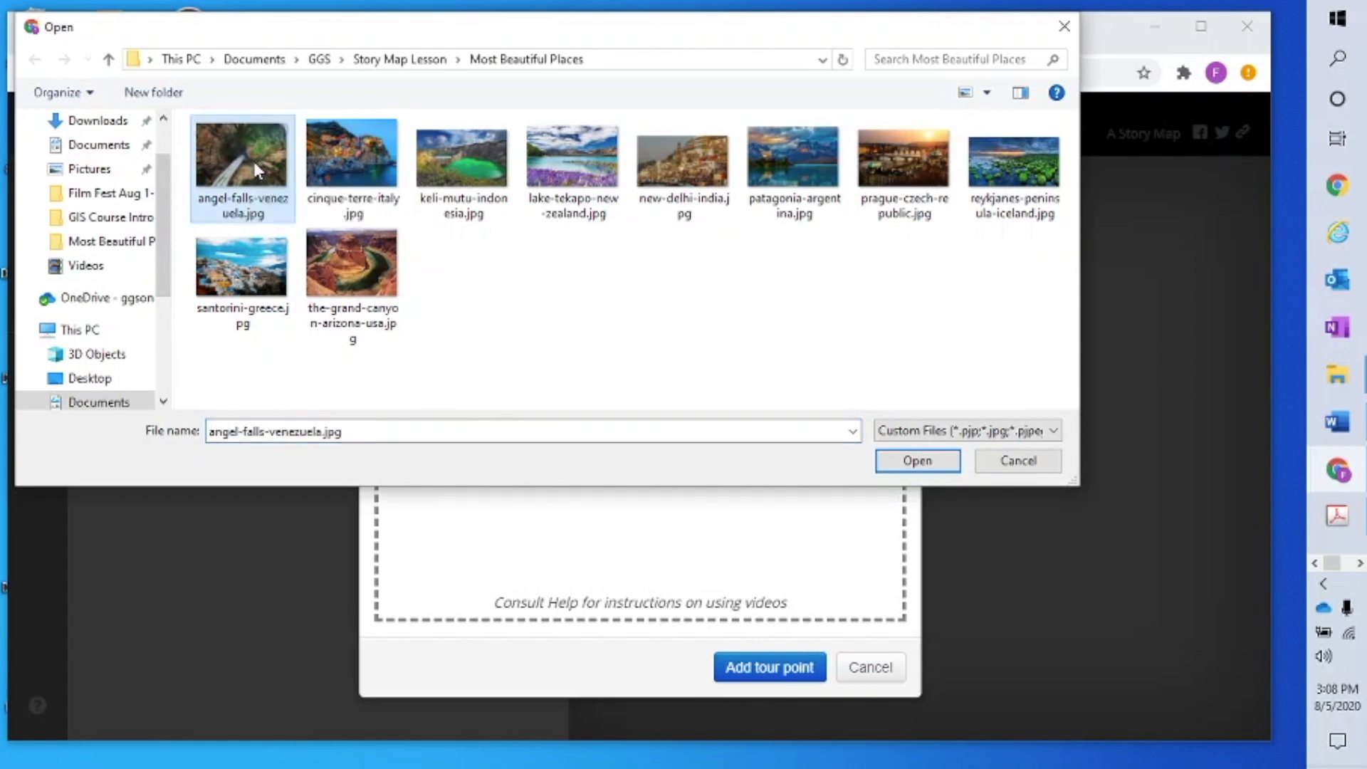
left_click(918, 462)
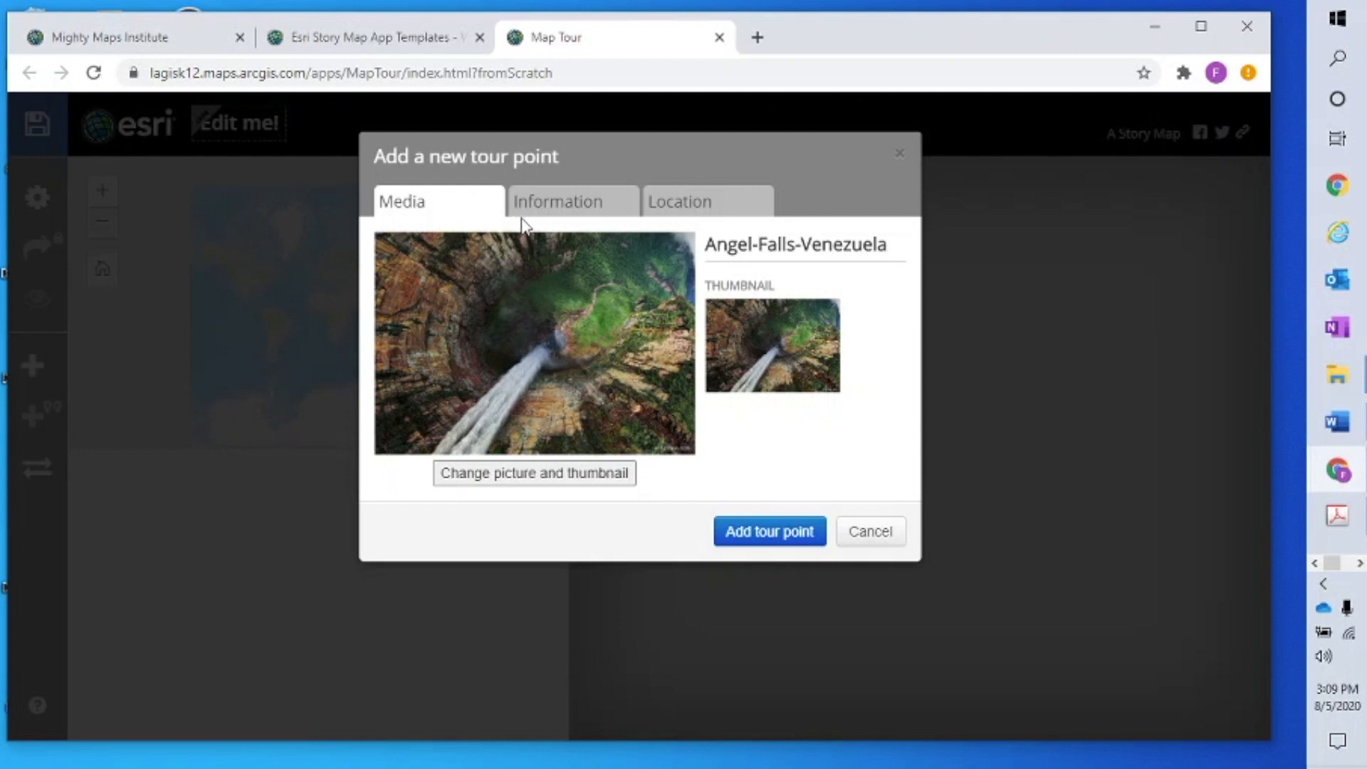
left_click(624, 210)
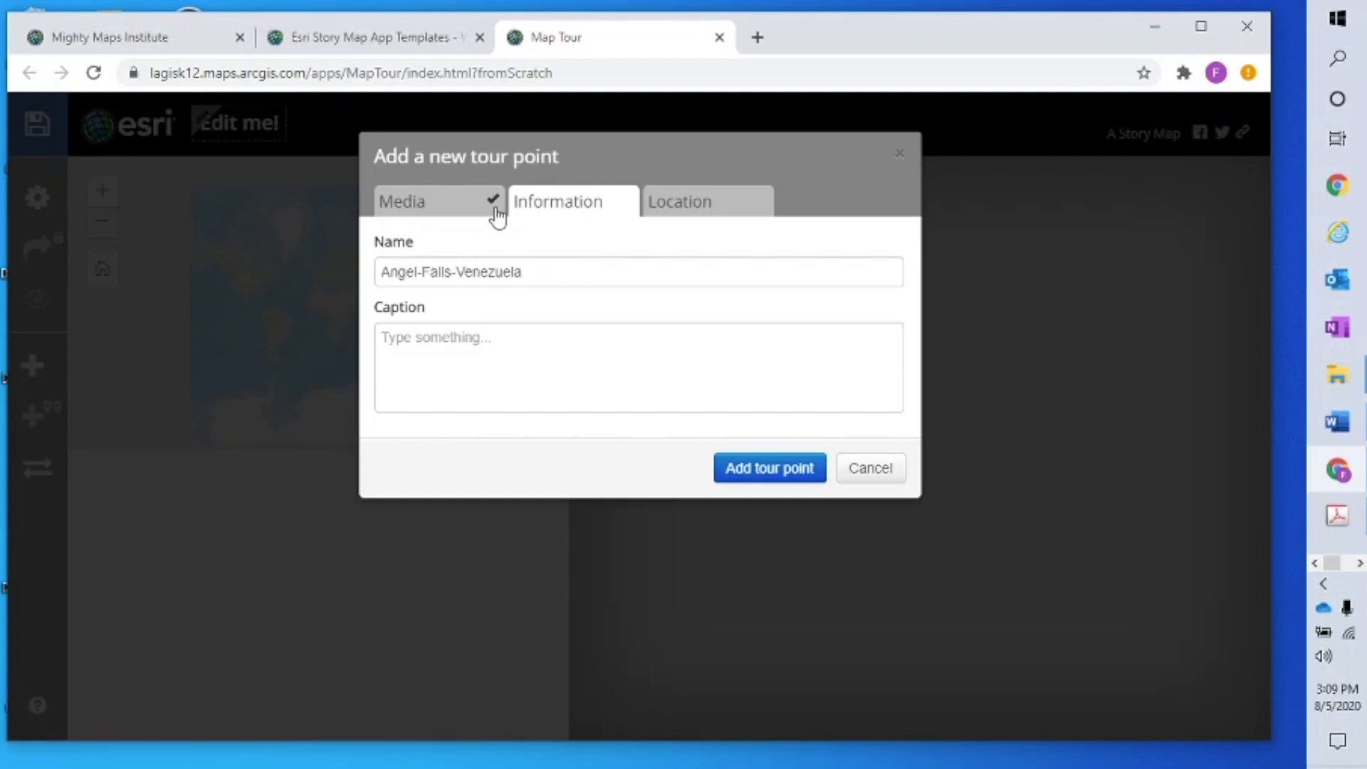
left_click(465, 207)
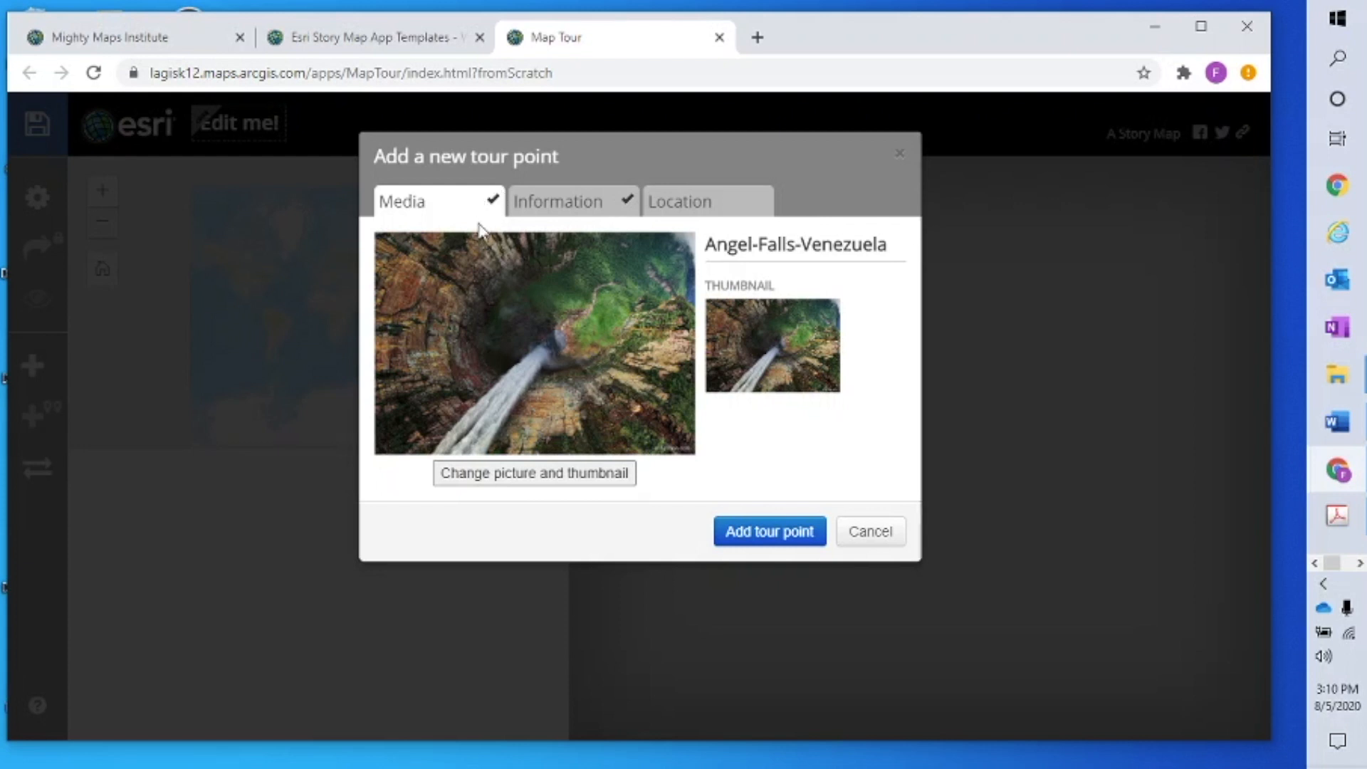
Copy the point's name 'Angel-Falls-Venezuela' from its Information, then move to its Location settings
left_click(599, 206)
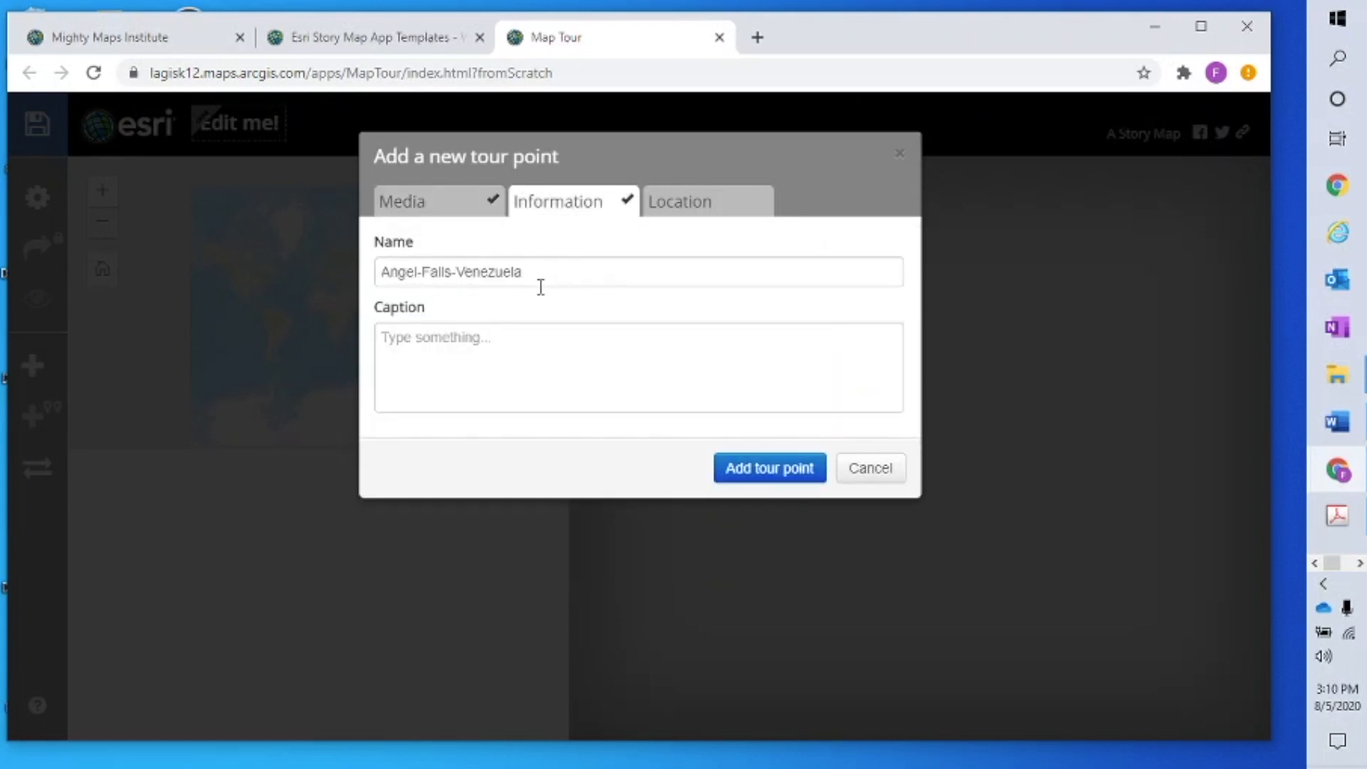
left_click_drag(544, 281, 271, 268)
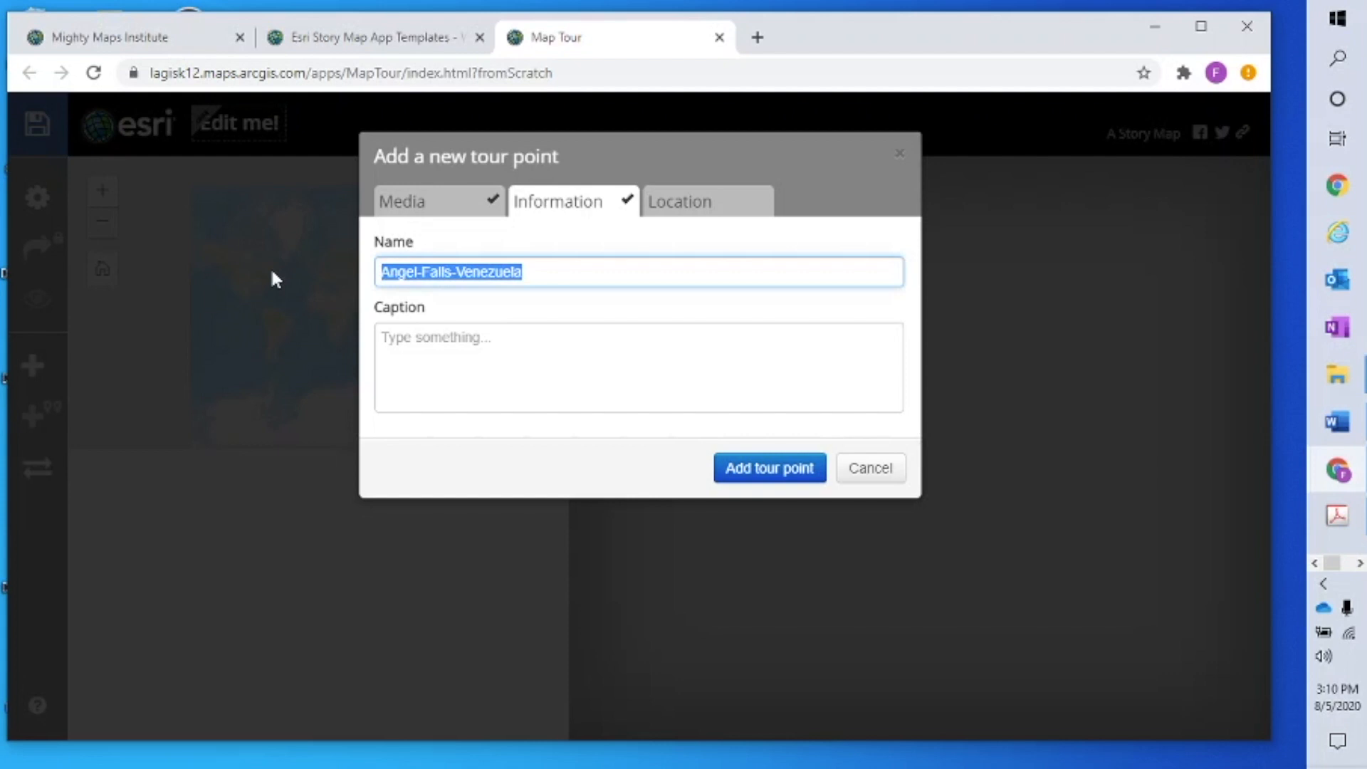
right_click(485, 277)
left_click(541, 353)
left_click(734, 207)
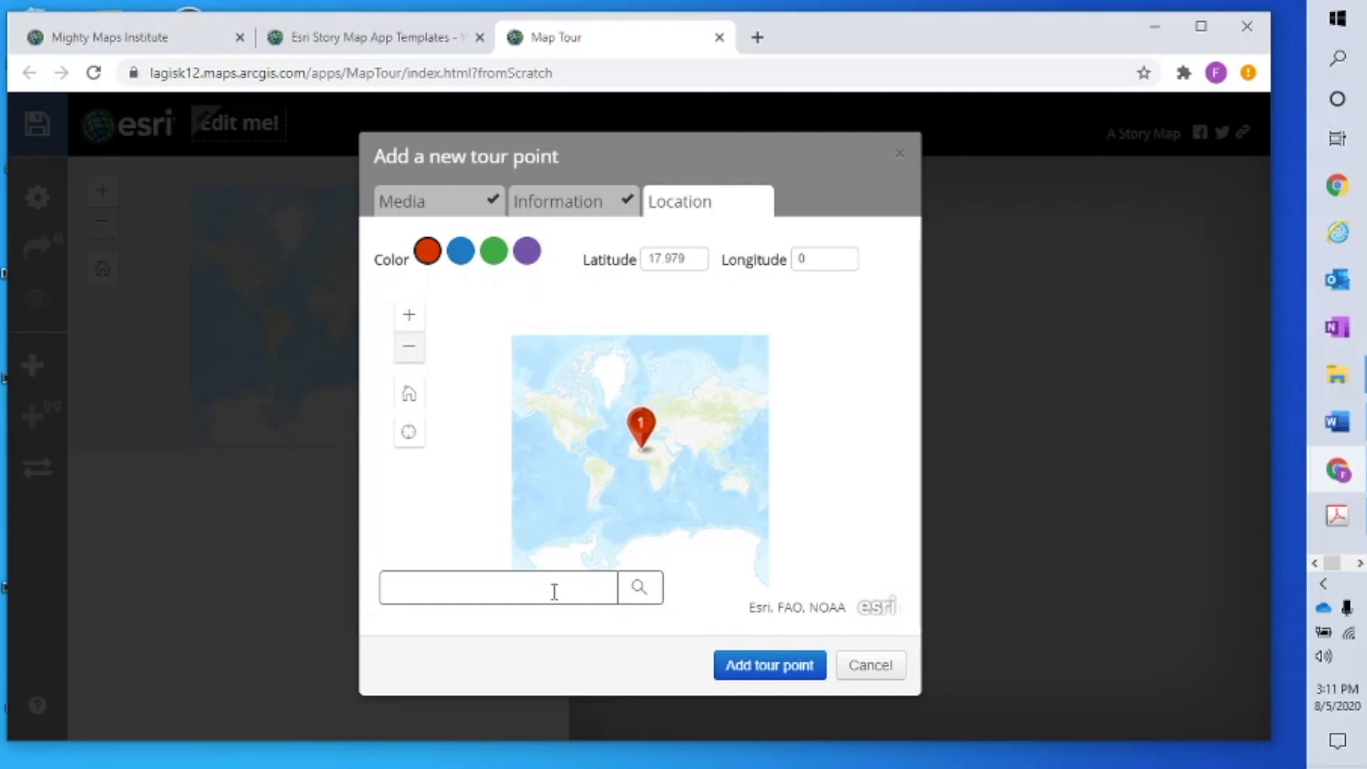
Search the location for 'Angel Falls' and choose Angel Falls, Bolivar, VEN
left_click(492, 588)
right_click(488, 587)
left_click(541, 430)
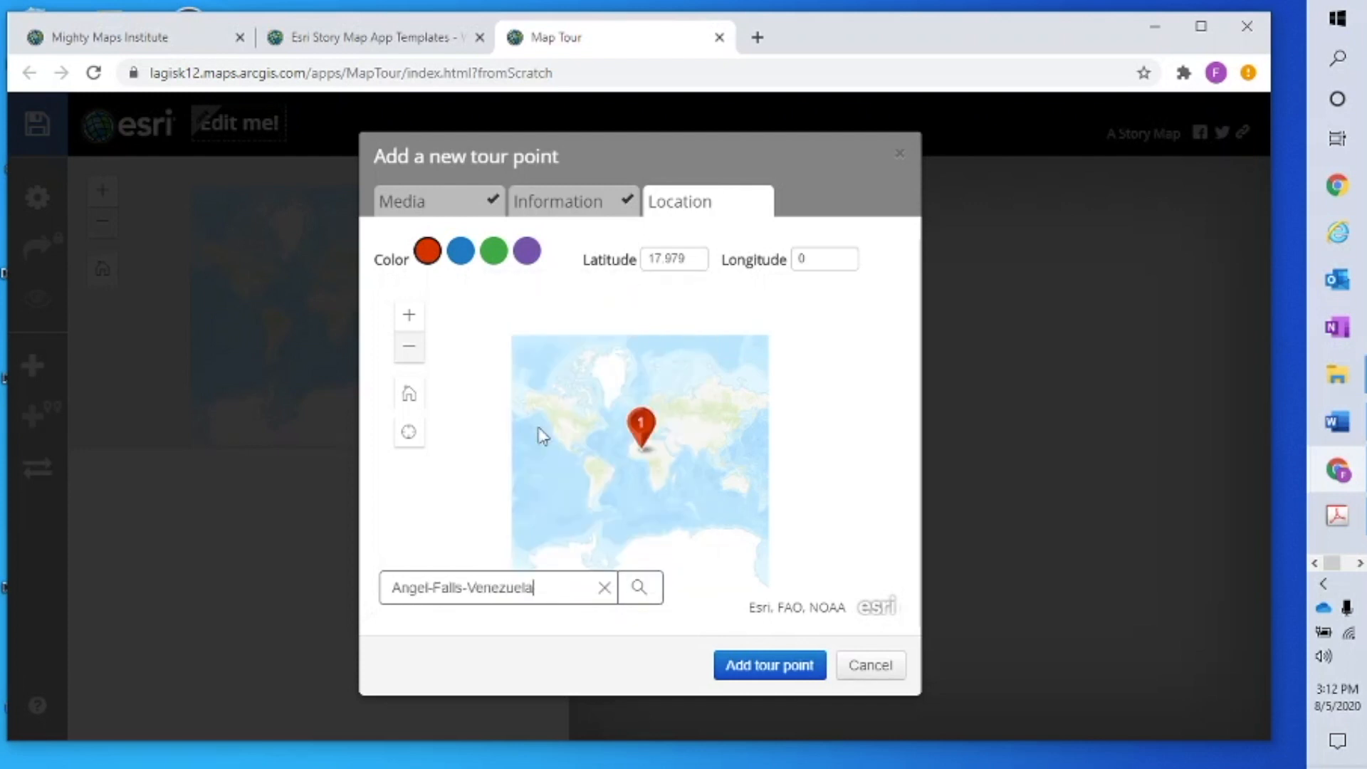
key("BackSpace")
key("BackSpace")
key("BackSpace")
key("BackSpace")
key("BackSpace")
key("BackSpace")
key("BackSpace")
key("BackSpace")
key("BackSpace")
key("BackSpace")
key("BackSpace")
key("BackSpace")
key("BackSpace")
key("BackSpace")
key("BackSpace")
key("BackSpace")
key("BackSpace")
key("BackSpace")
key("BackSpace")
key("BackSpace")
key("BackSpace")
type("Angel Falls")
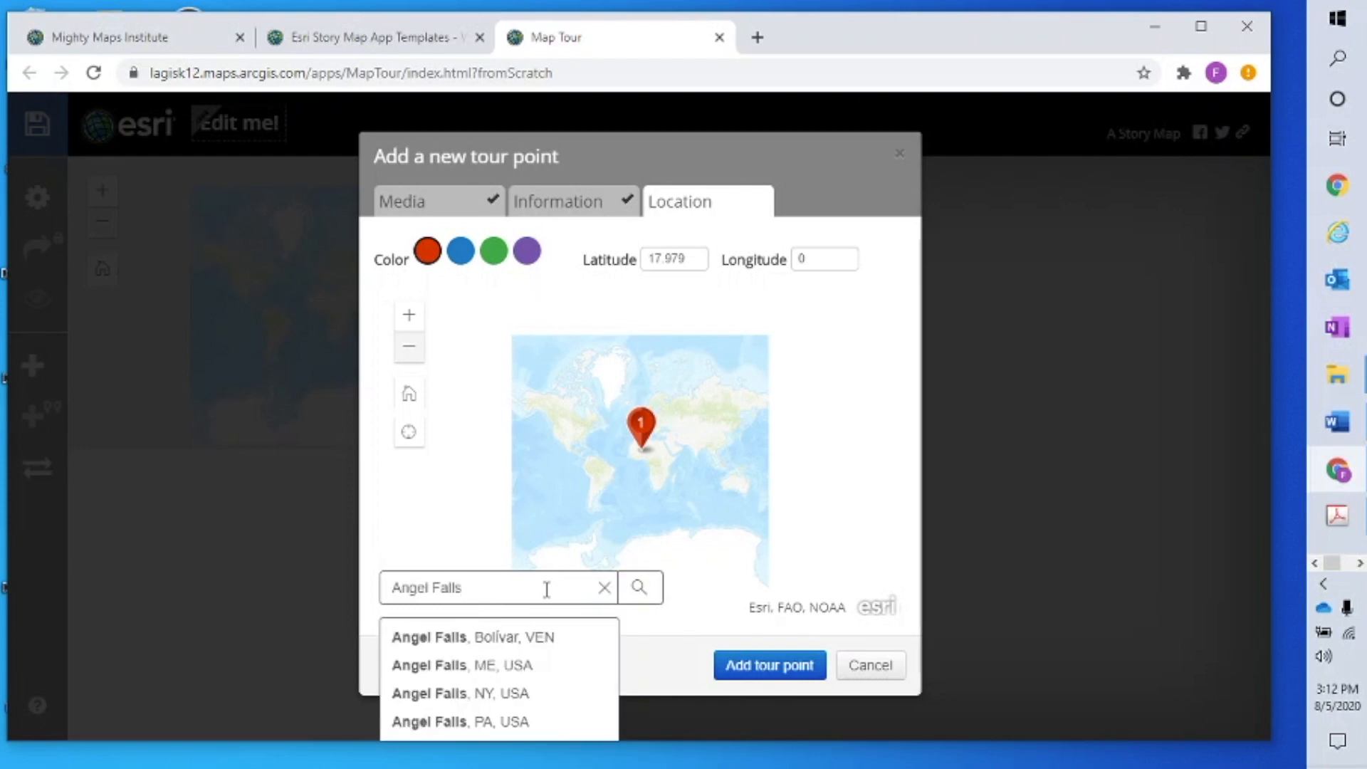
left_click(511, 644)
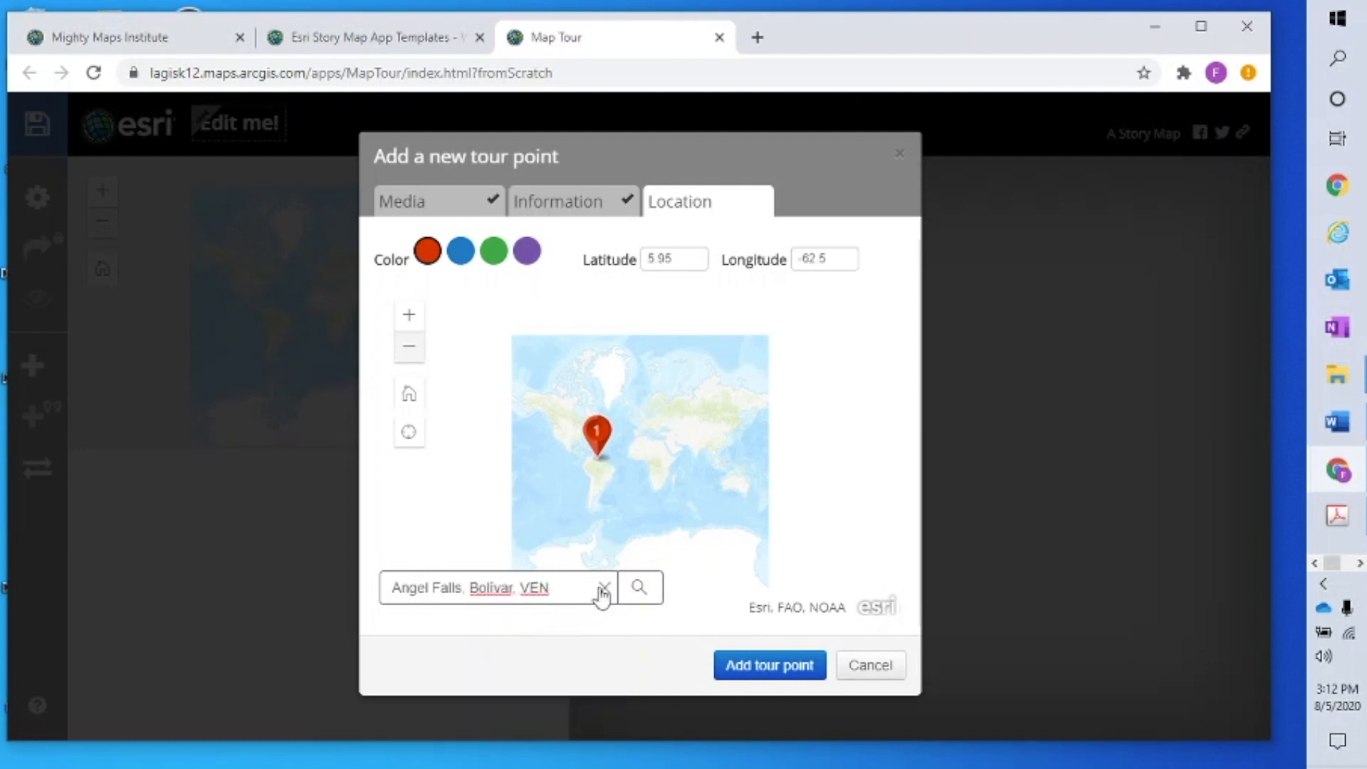
left_click(641, 590)
Settle the pin at Angel Falls, Venezuela and add it as tour point 1
left_click(640, 590)
left_click_drag(599, 438, 698, 418)
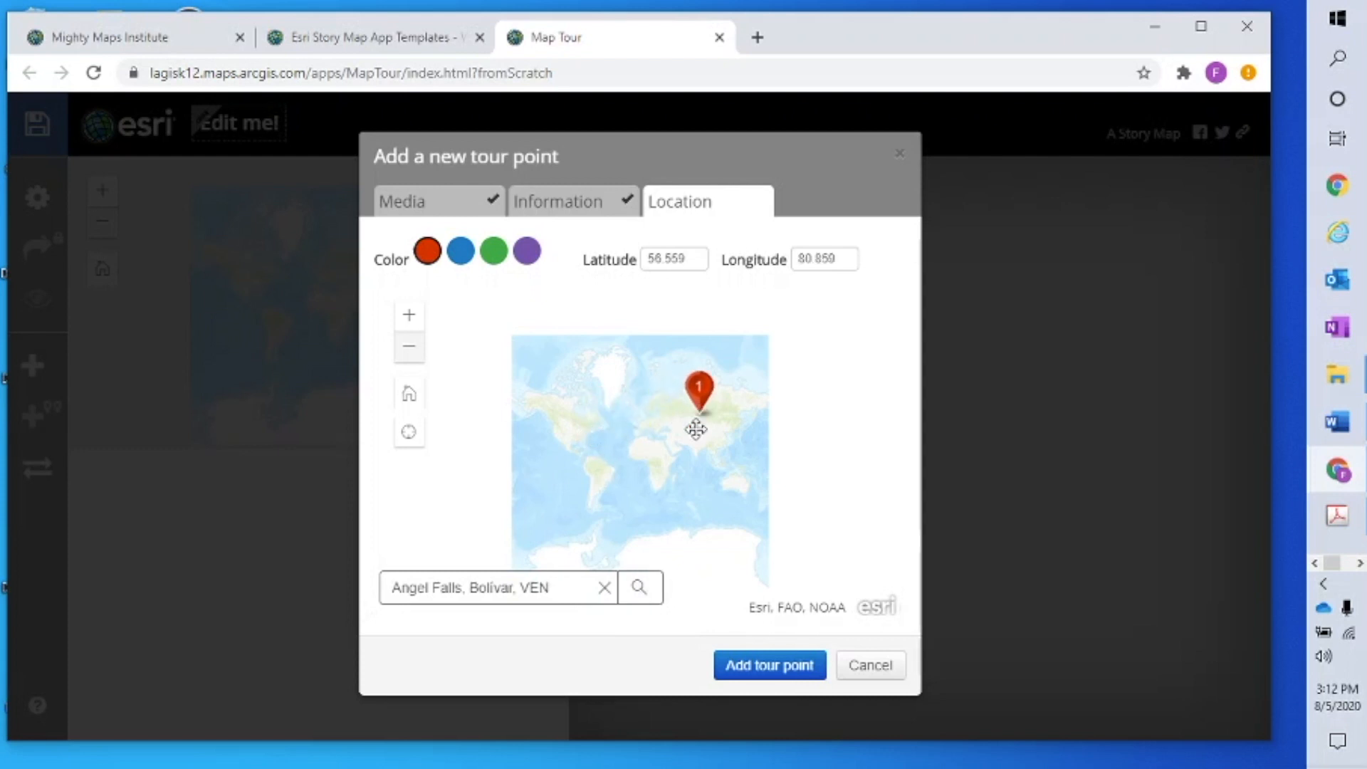
left_click(640, 590)
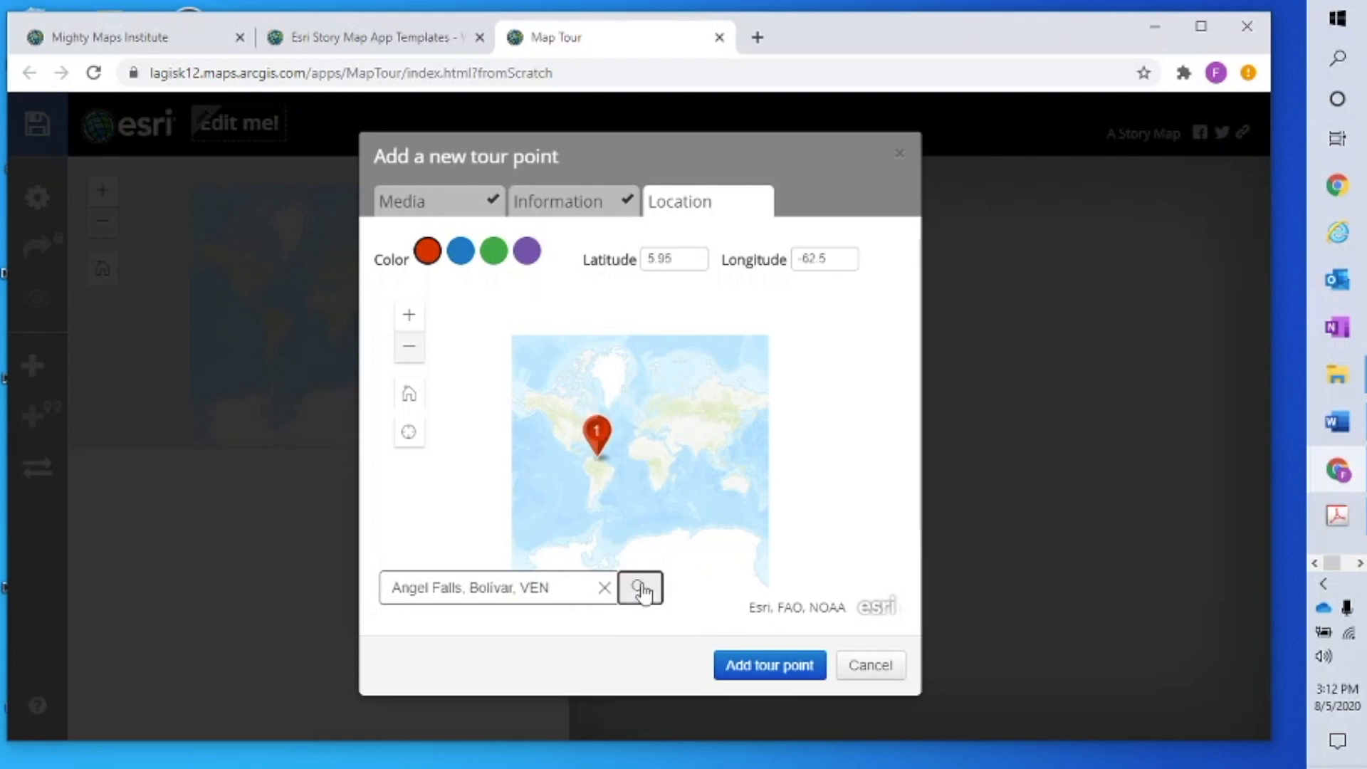
left_click_drag(600, 429, 709, 425)
left_click(639, 589)
left_click(640, 589)
left_click(776, 672)
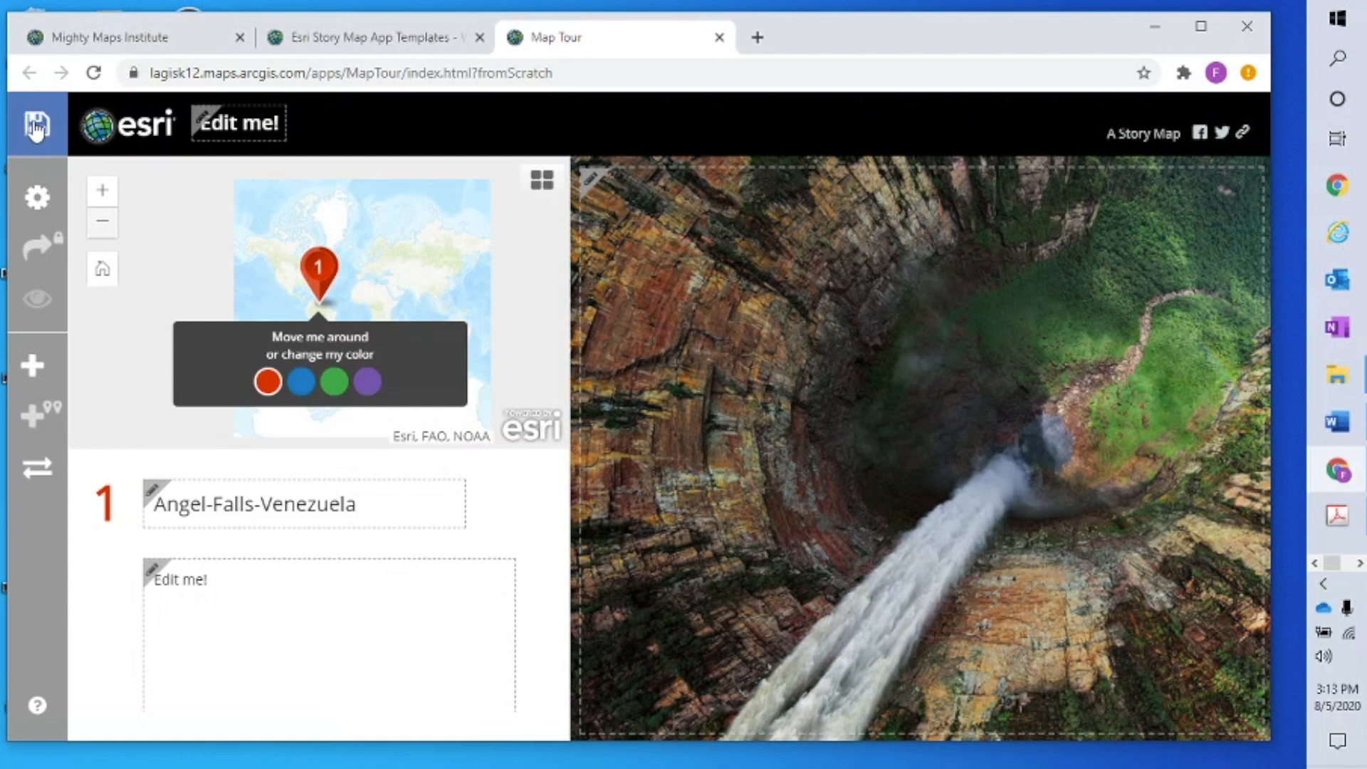
Title the story map with the author's name plus 'Story Map Most Beautiful Places' and save it
left_click(35, 128)
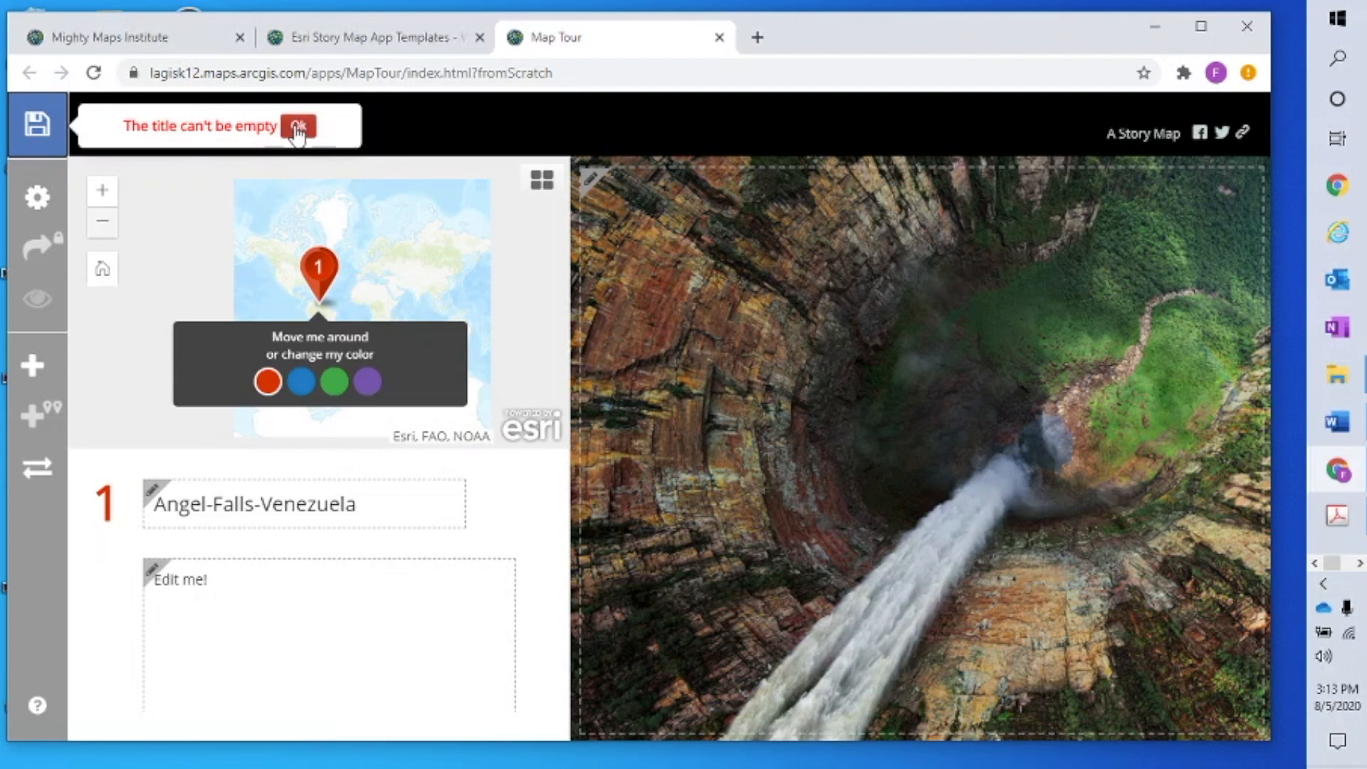
left_click(297, 130)
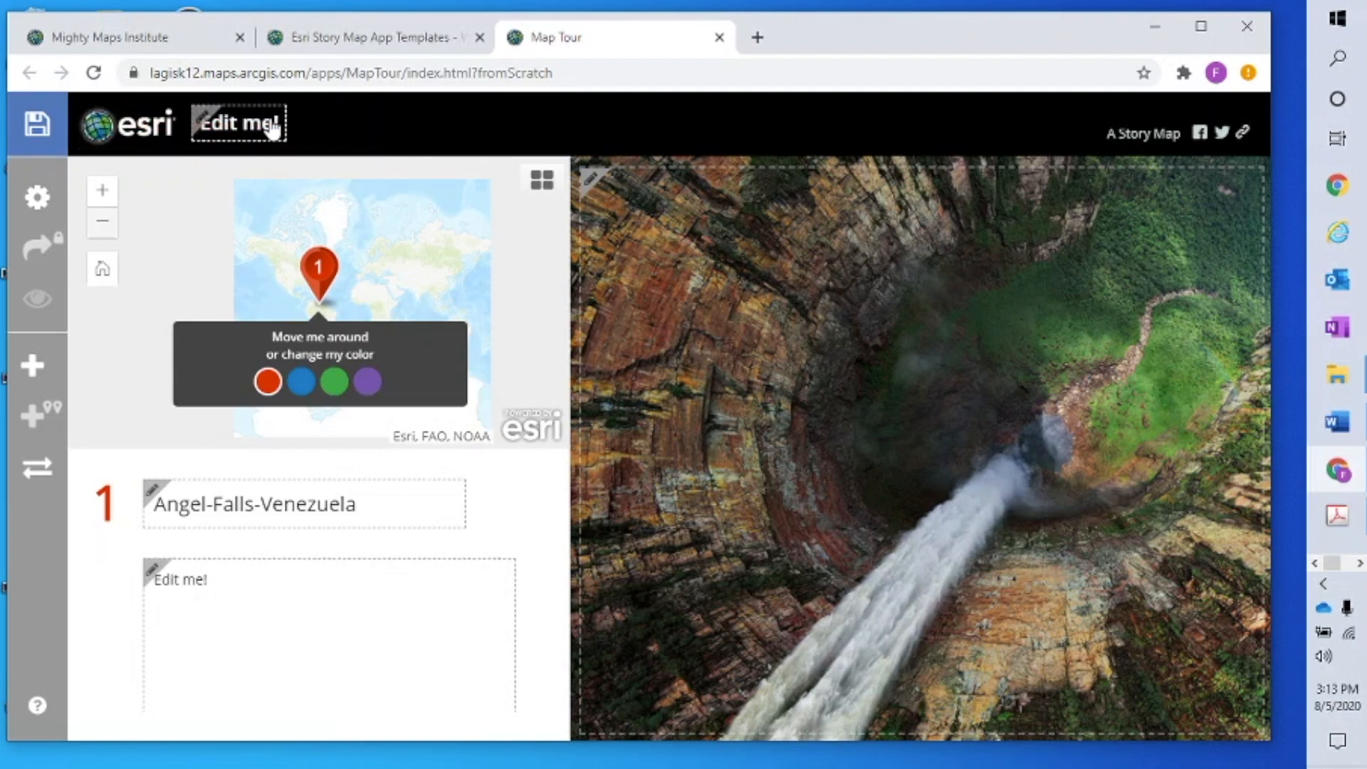
left_click(281, 124)
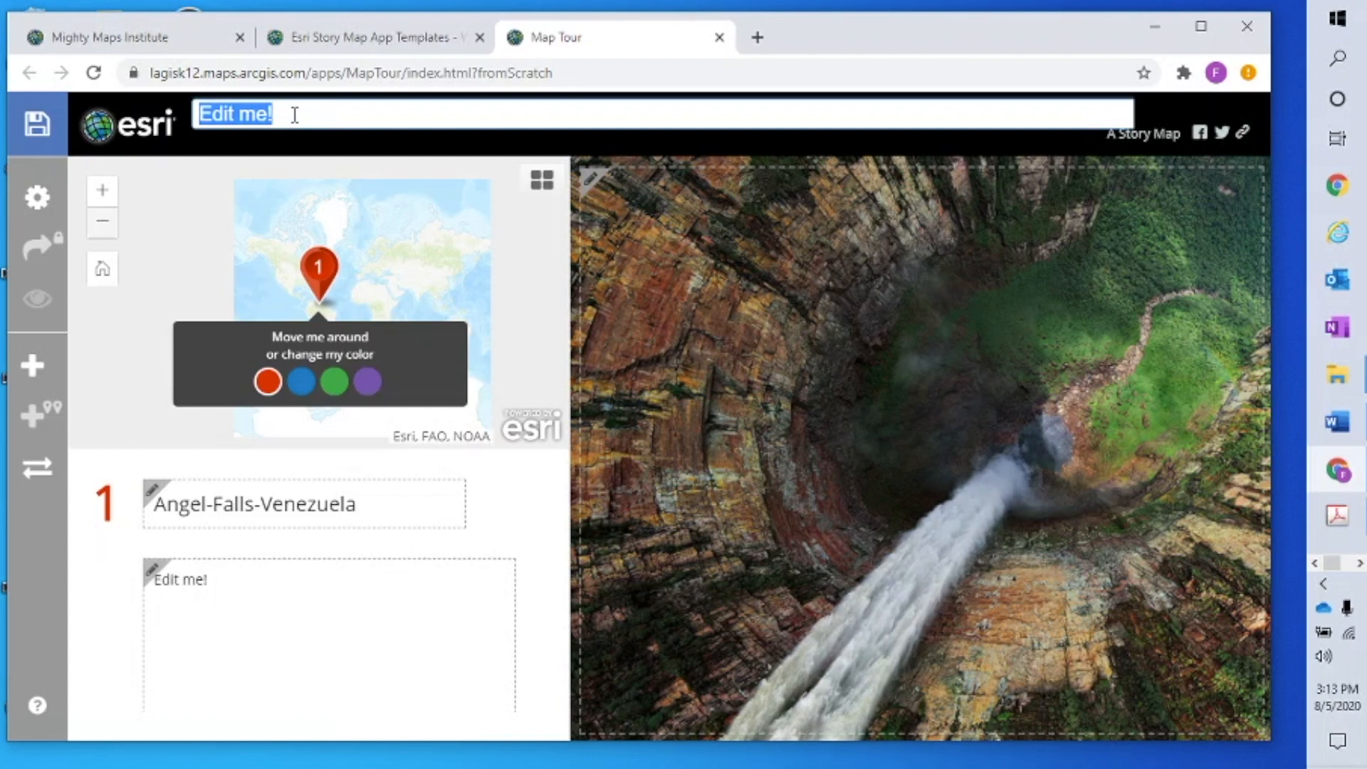
type("FHarvey")
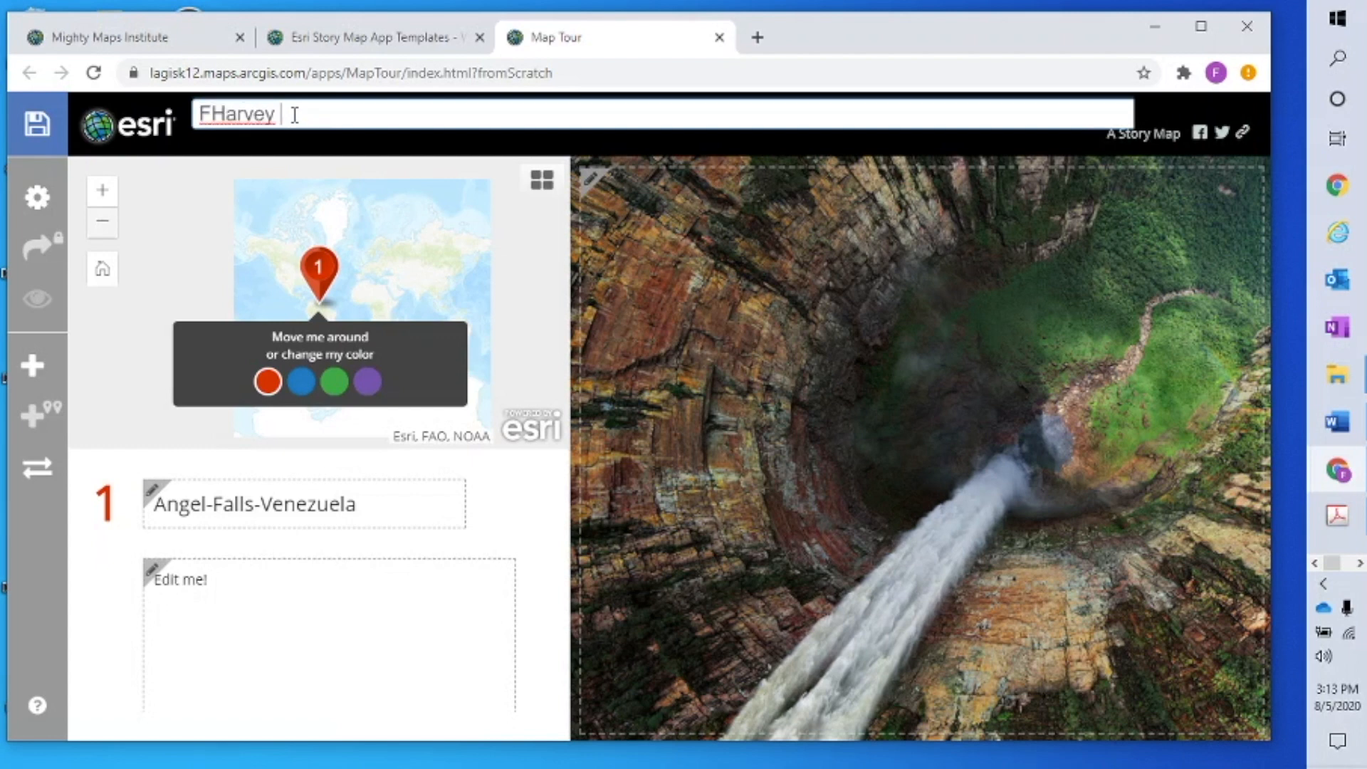
type(" Story Map Most Beautiful Places")
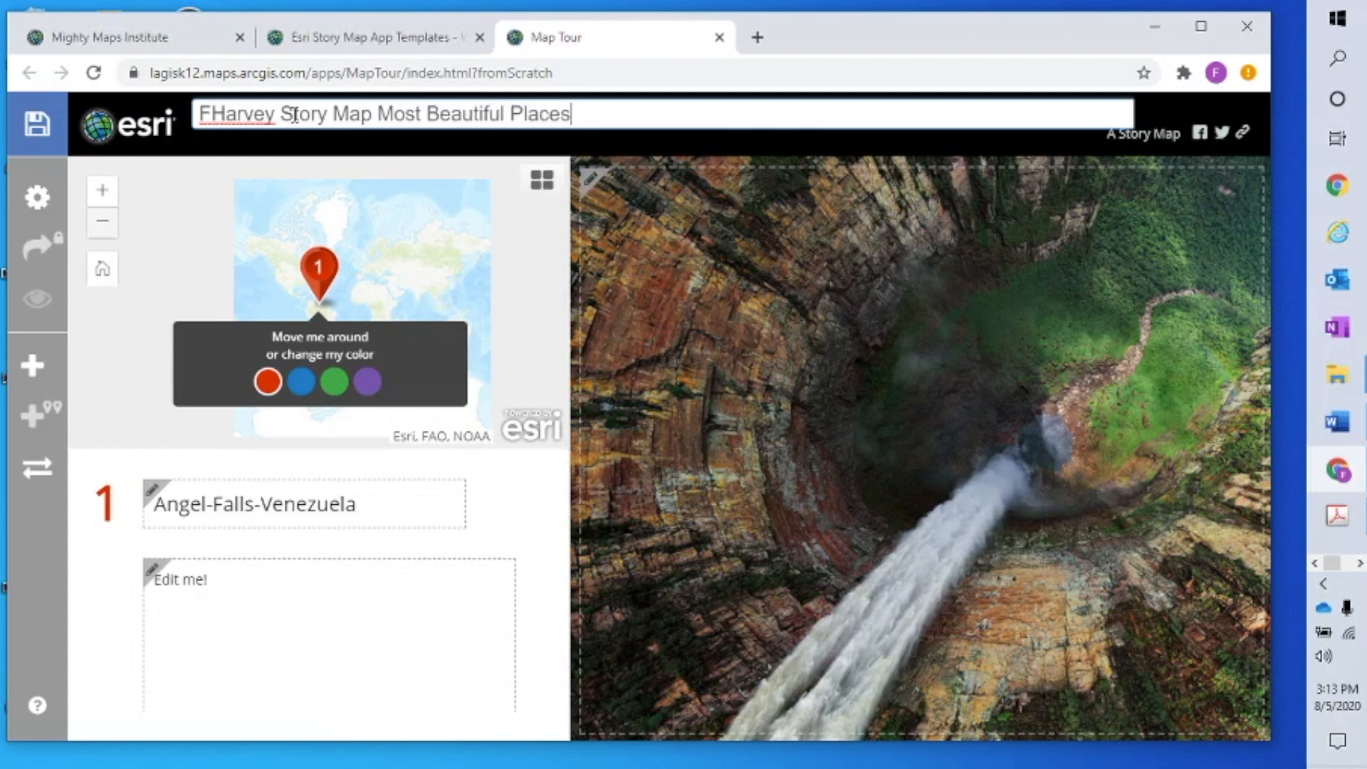
key("Return")
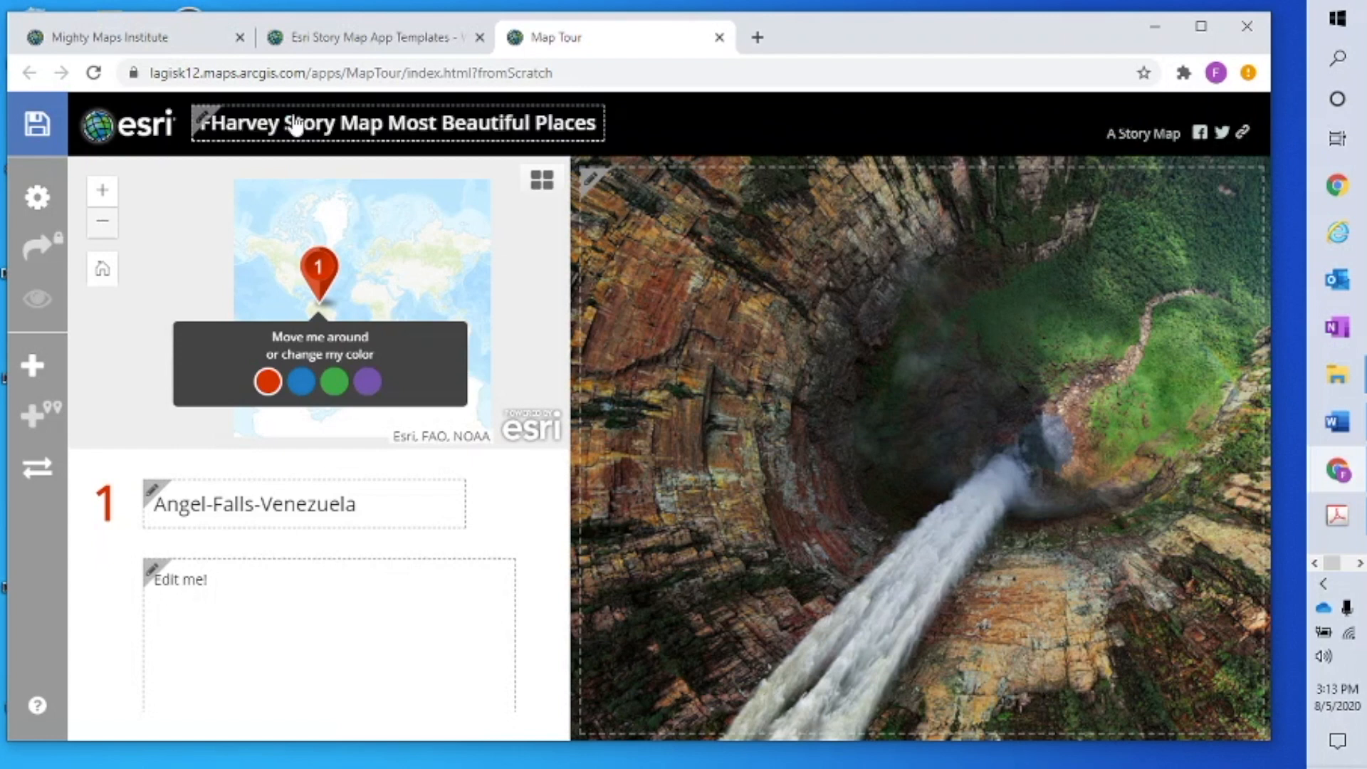
left_click(34, 128)
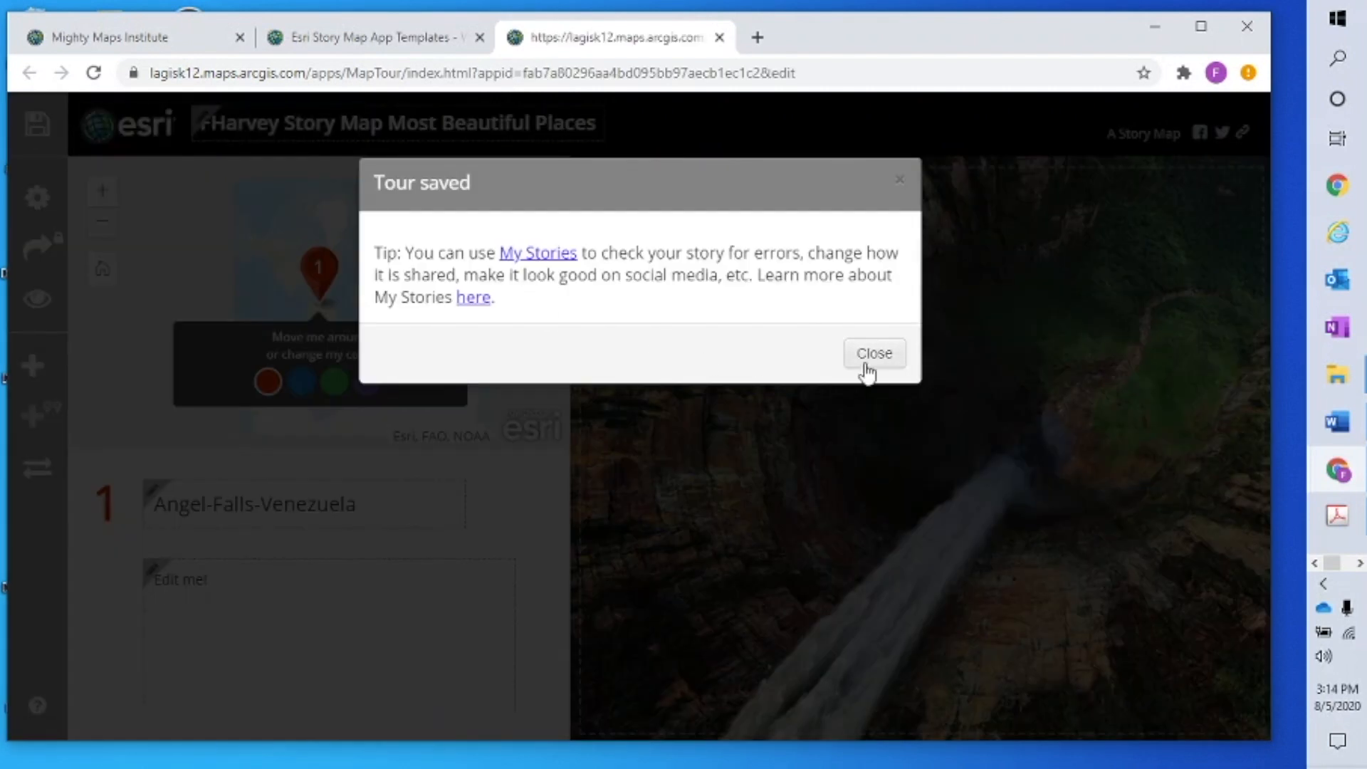
View the story's shareable short link, then return to the Mighty Maps Institute home page
left_click(875, 354)
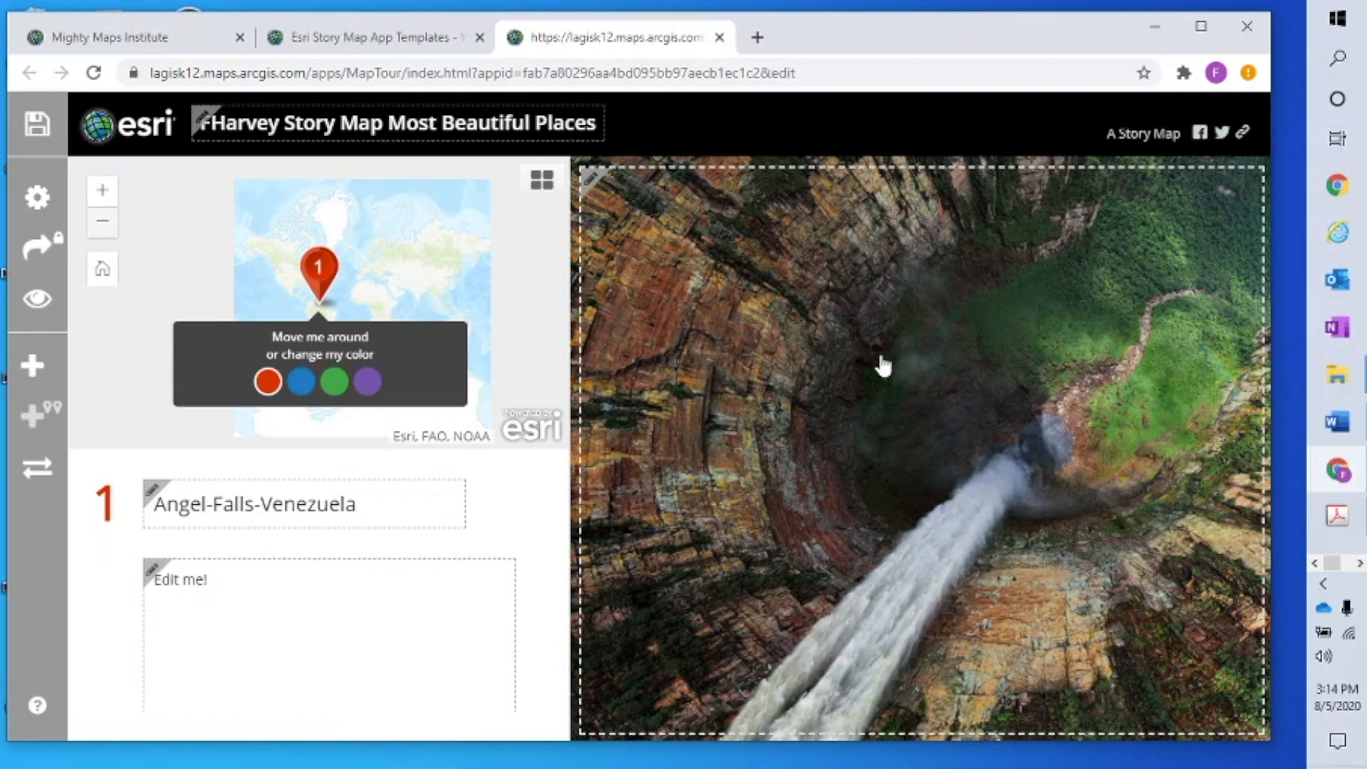
left_click(1245, 134)
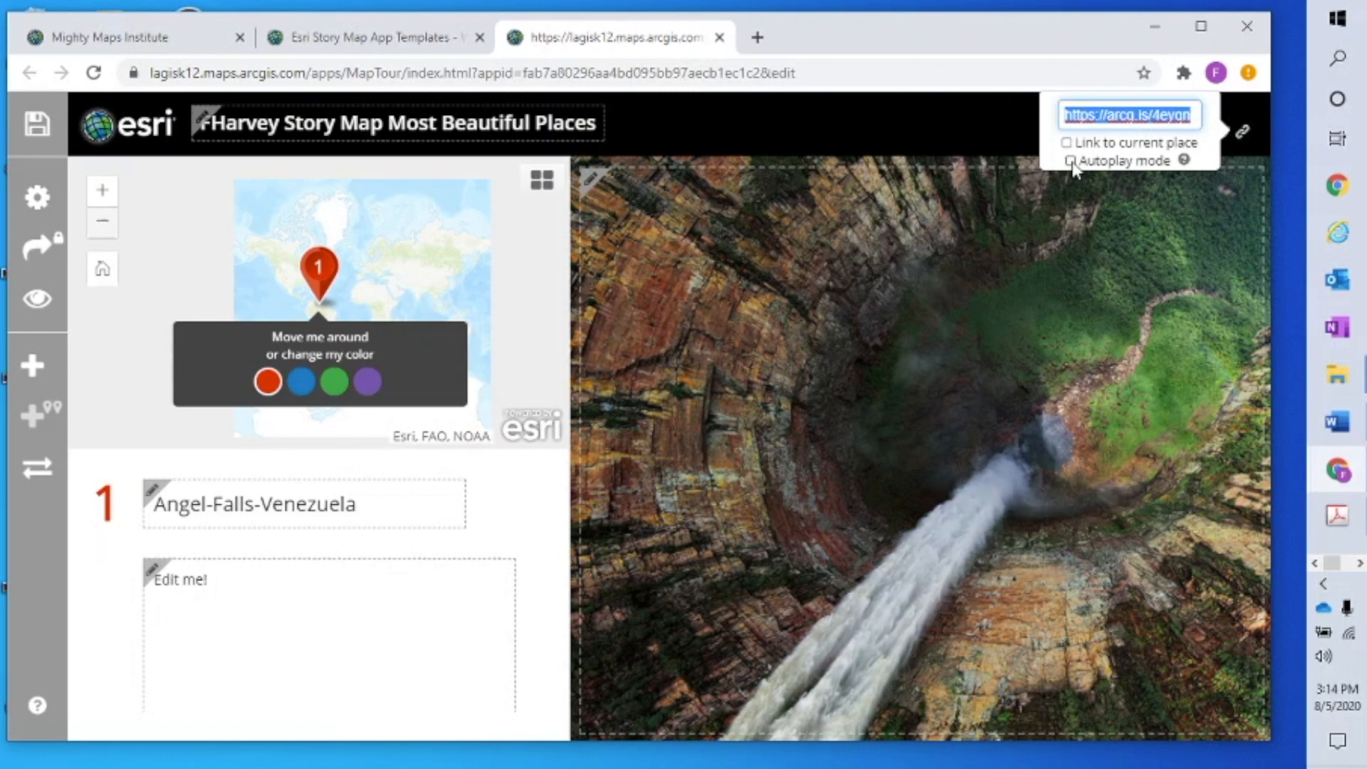
left_click(972, 129)
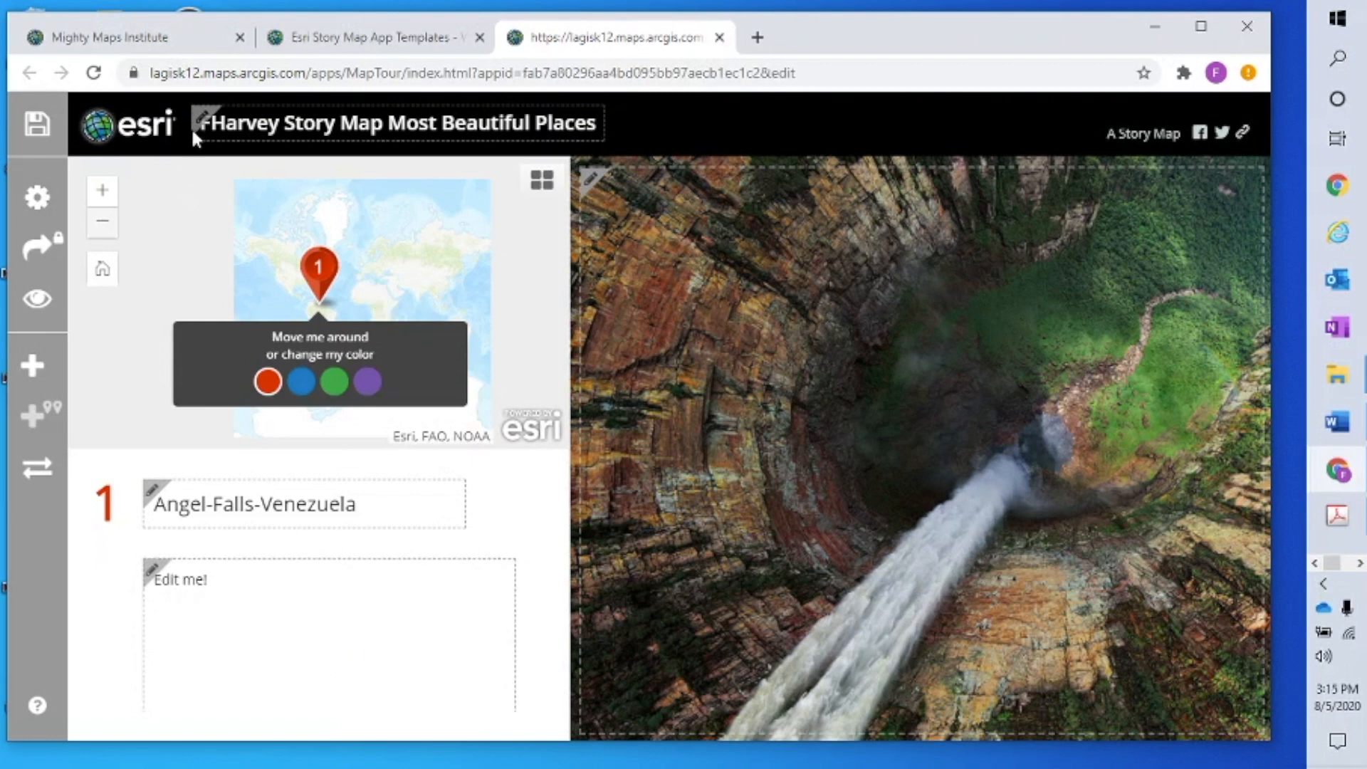
left_click(184, 43)
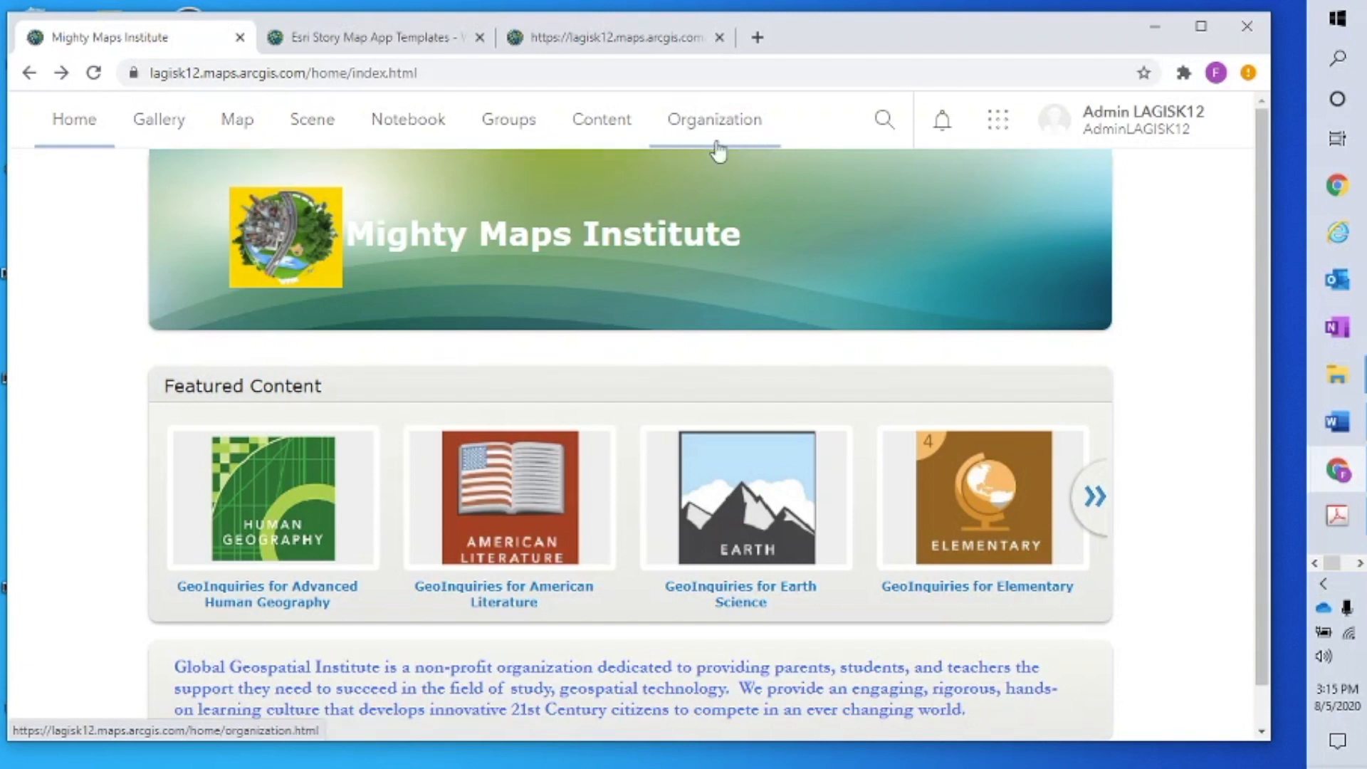
Open My Content to see the new story map app and web map at the top
left_click(601, 120)
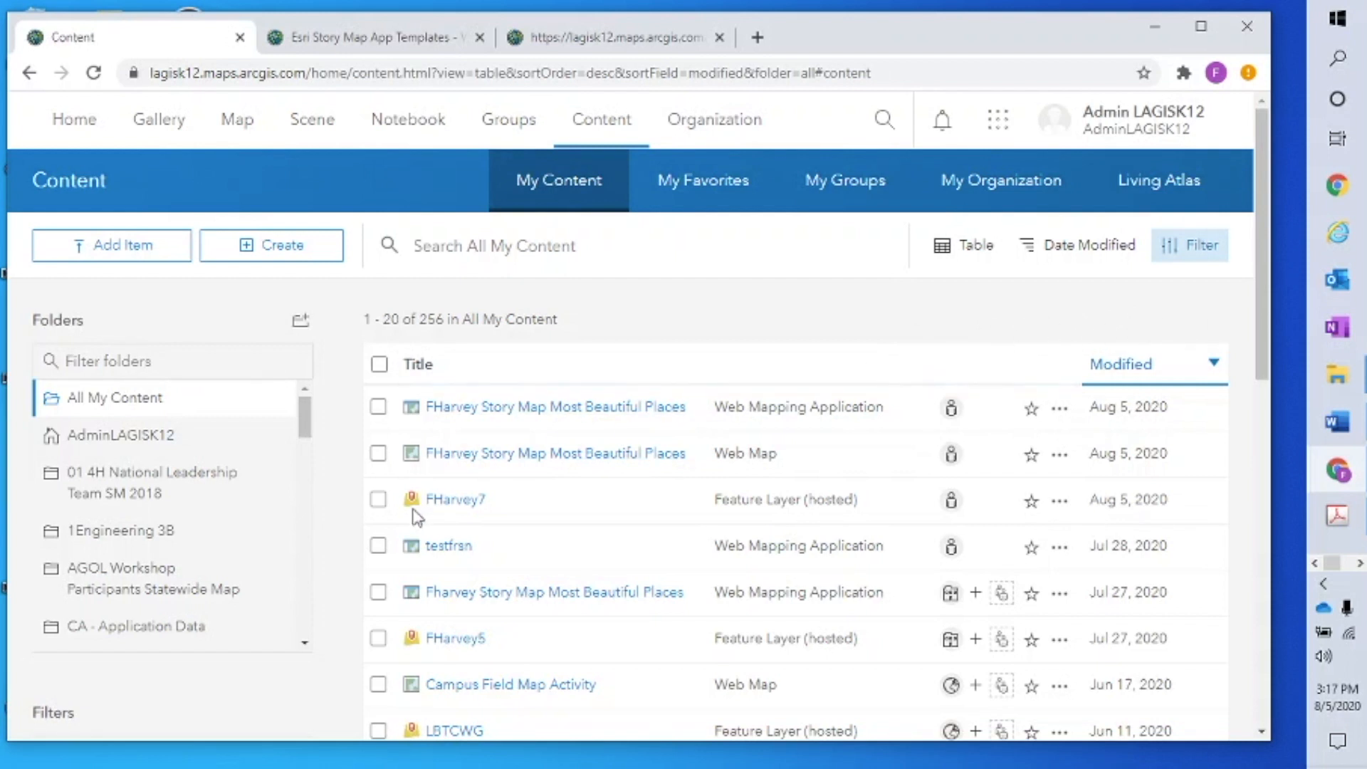
Select the tour layer, web map and story map app, and share them with the Westdale Middle School In-Service PD group
left_click(378, 502)
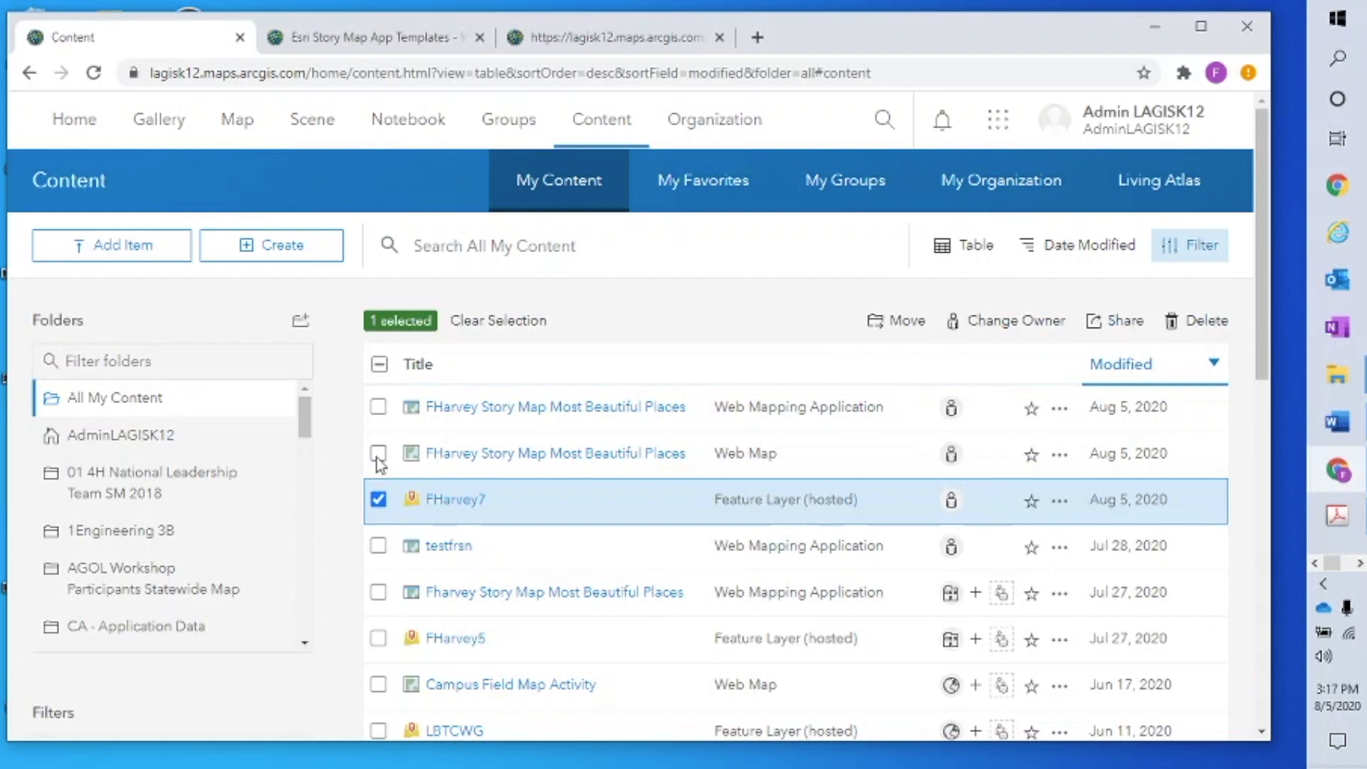
left_click(379, 454)
left_click(378, 408)
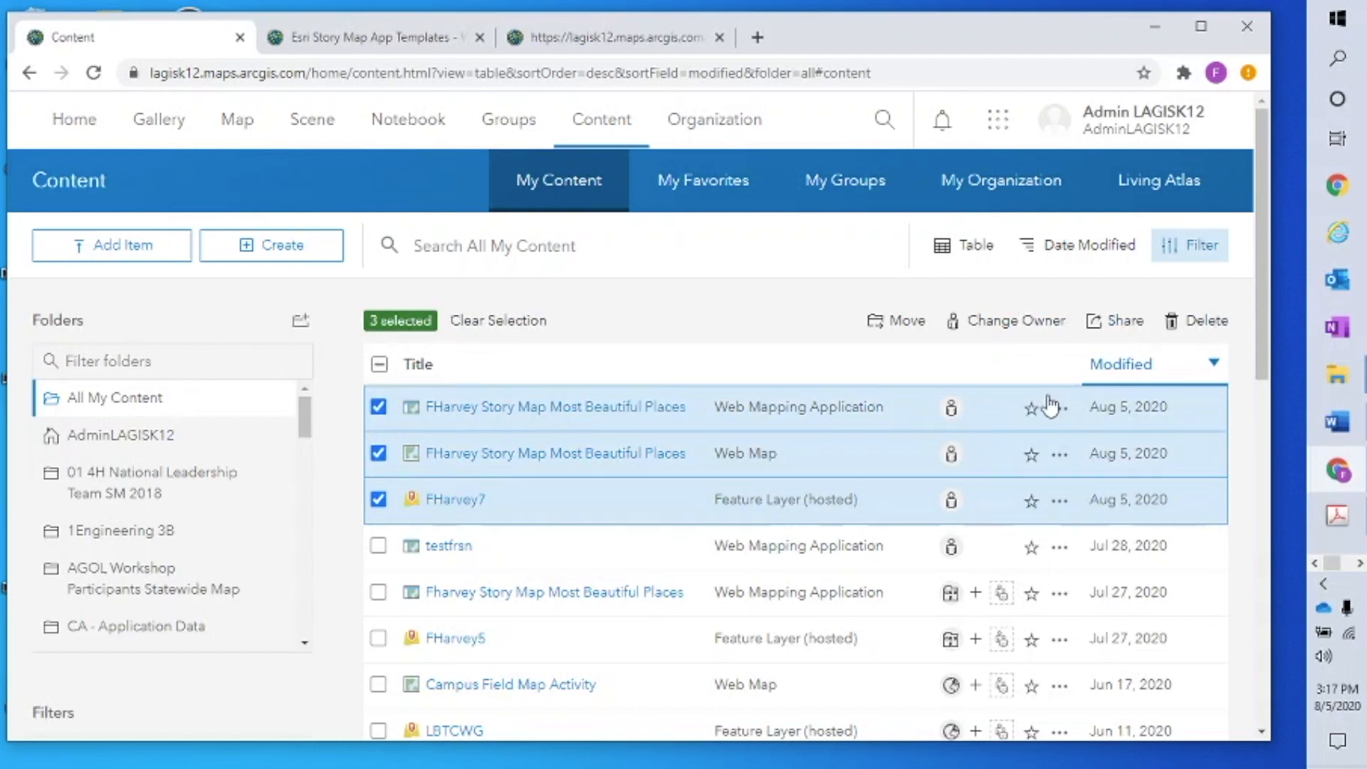
left_click(1123, 324)
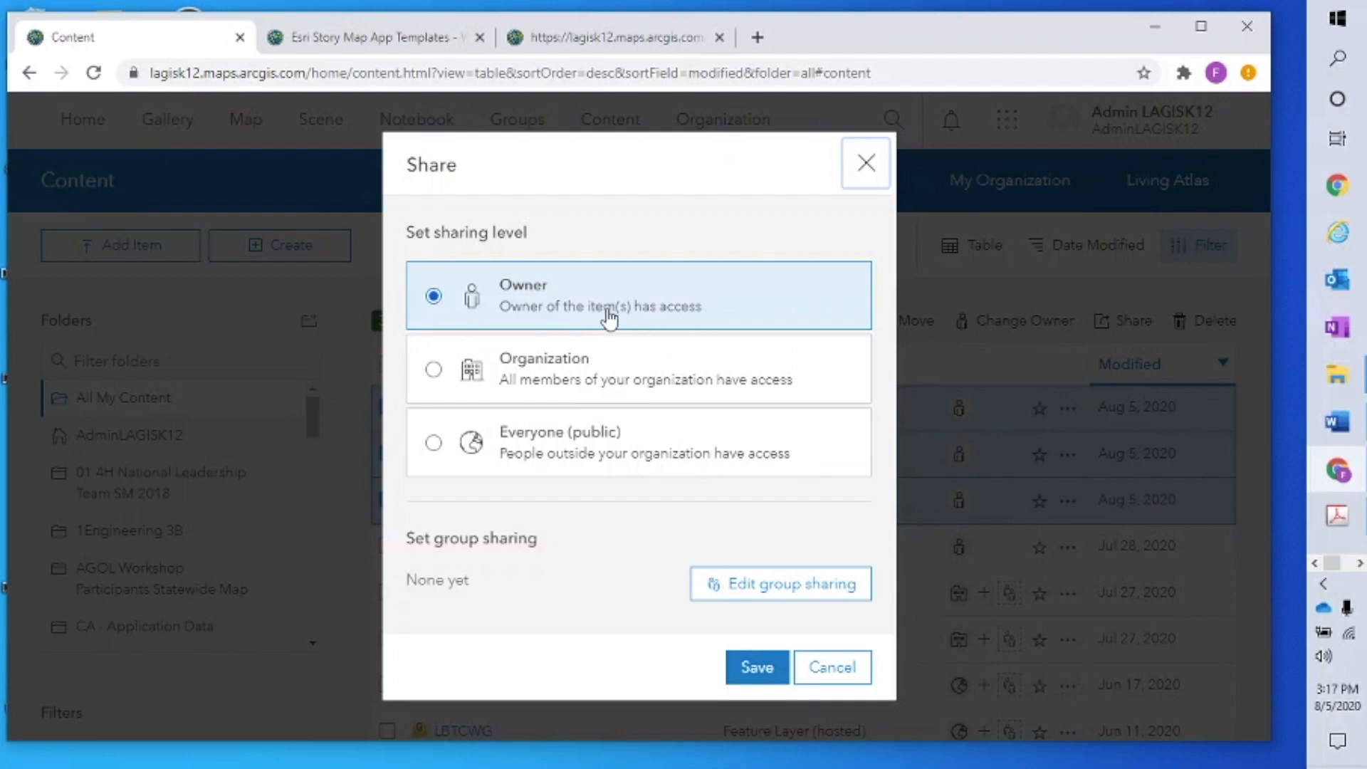
left_click(756, 584)
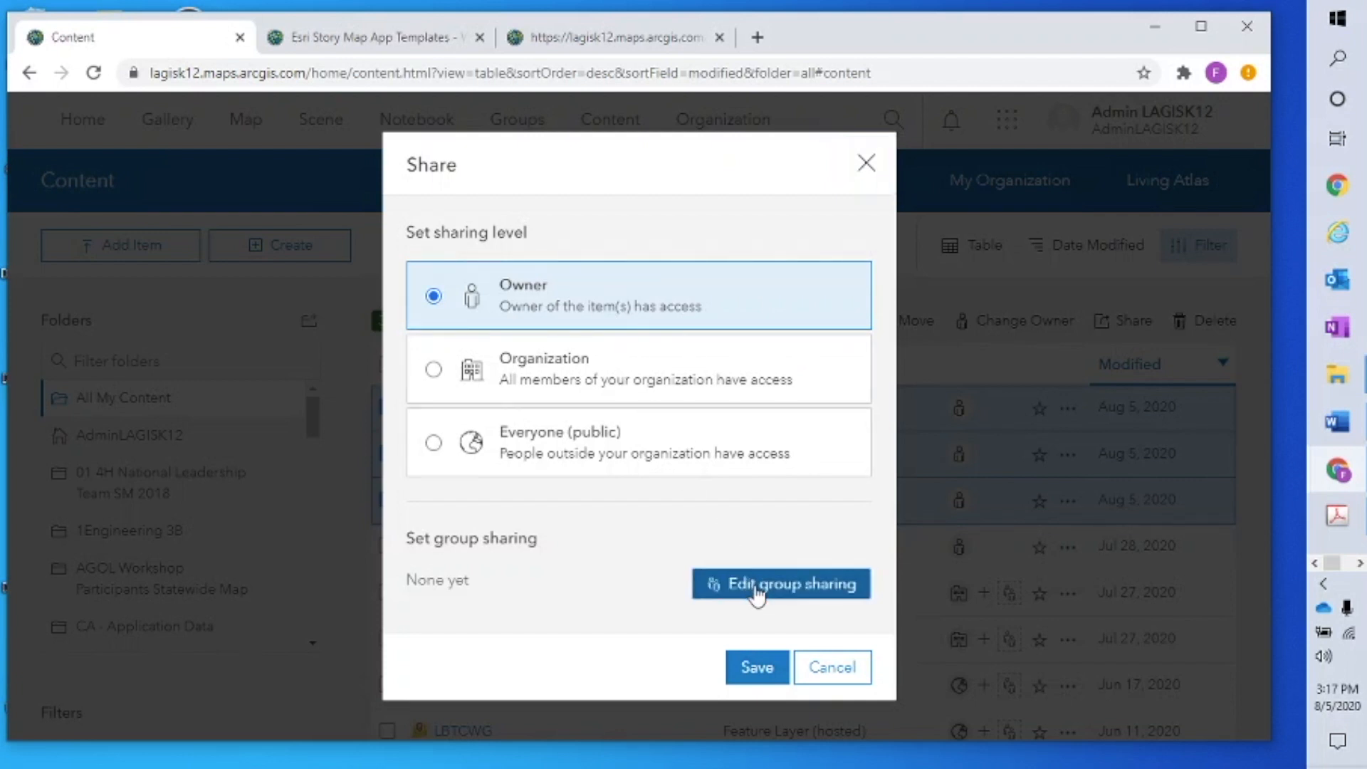
left_click(364, 235)
type("westdale")
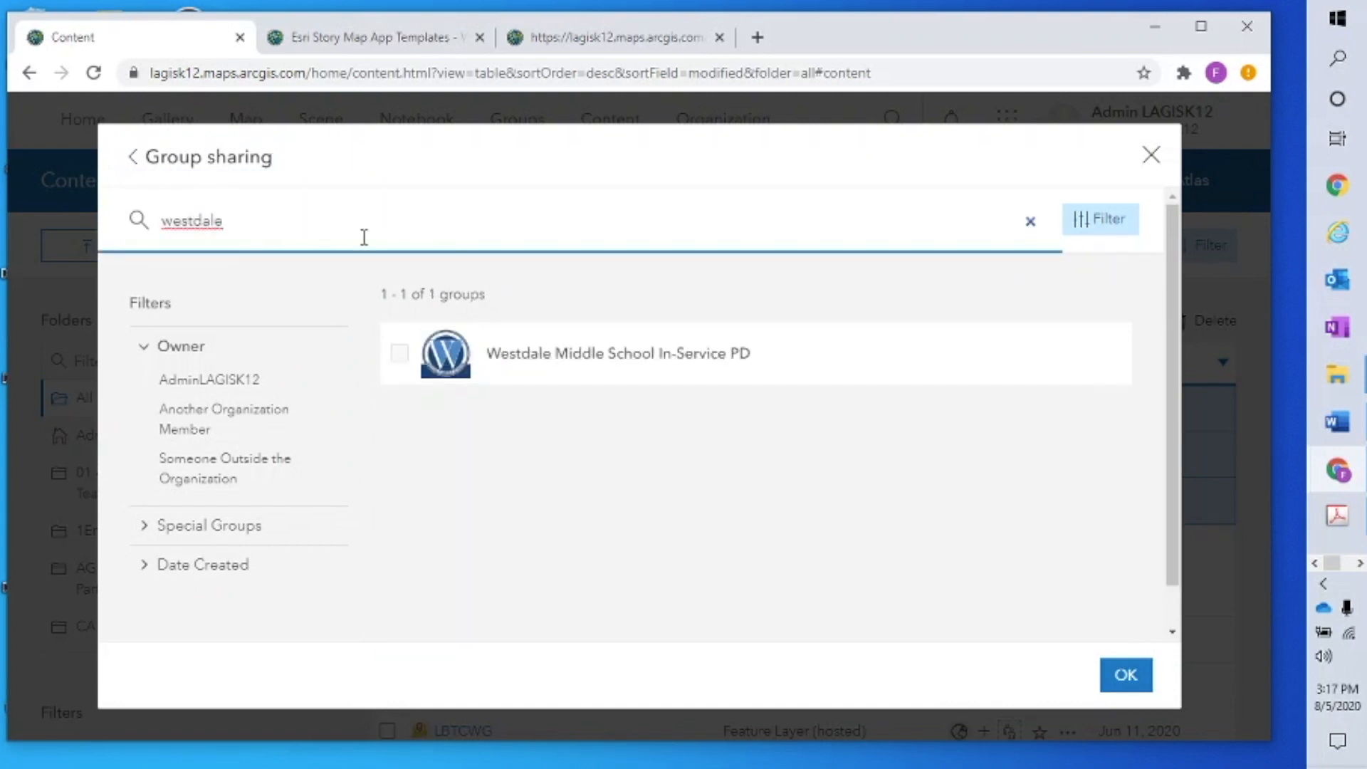
left_click(602, 367)
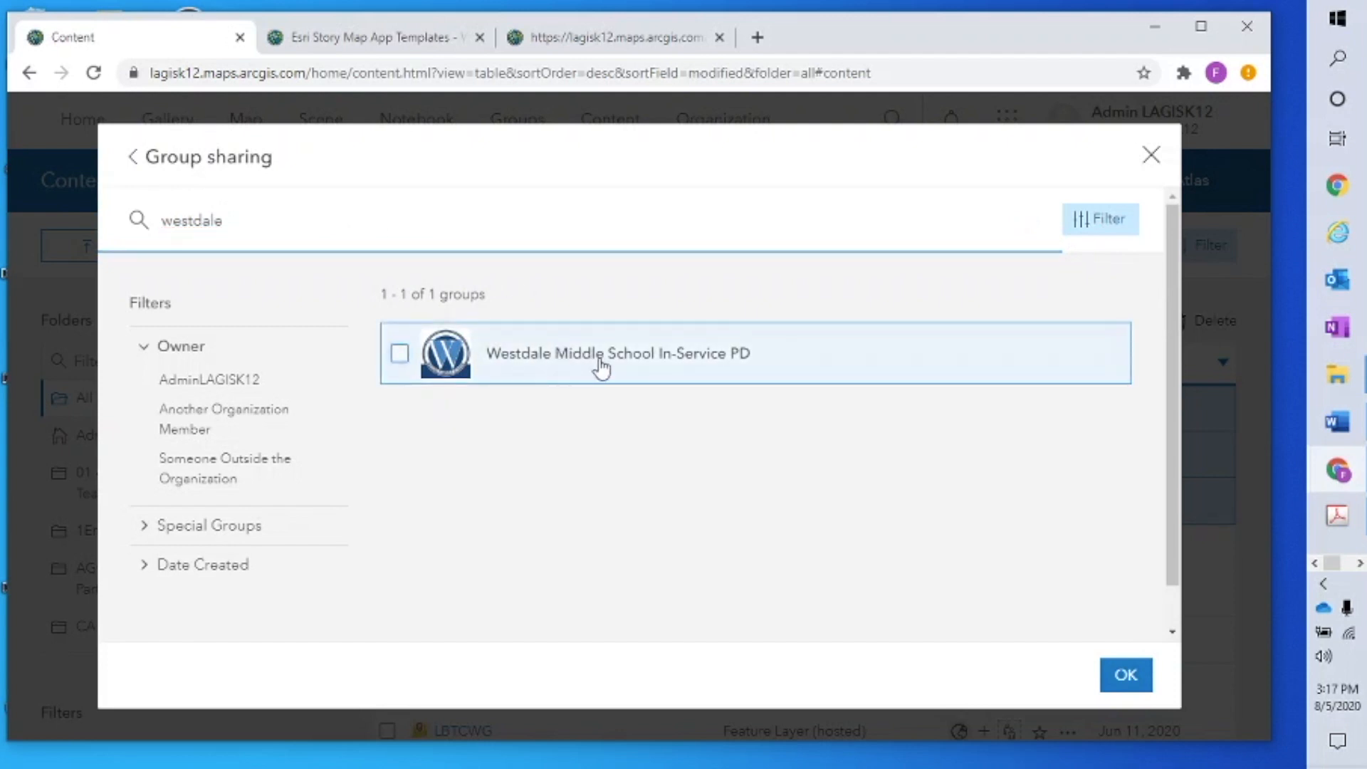
left_click(1127, 675)
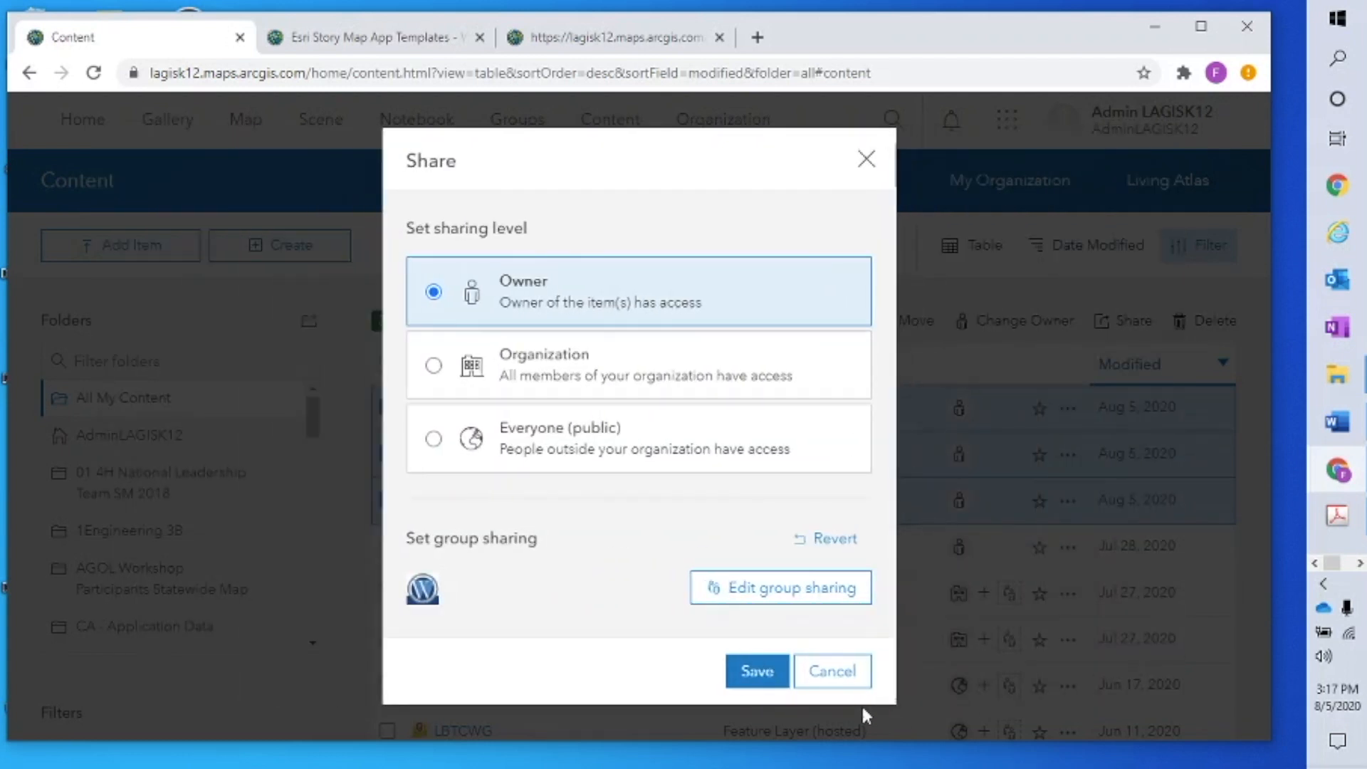
left_click(757, 671)
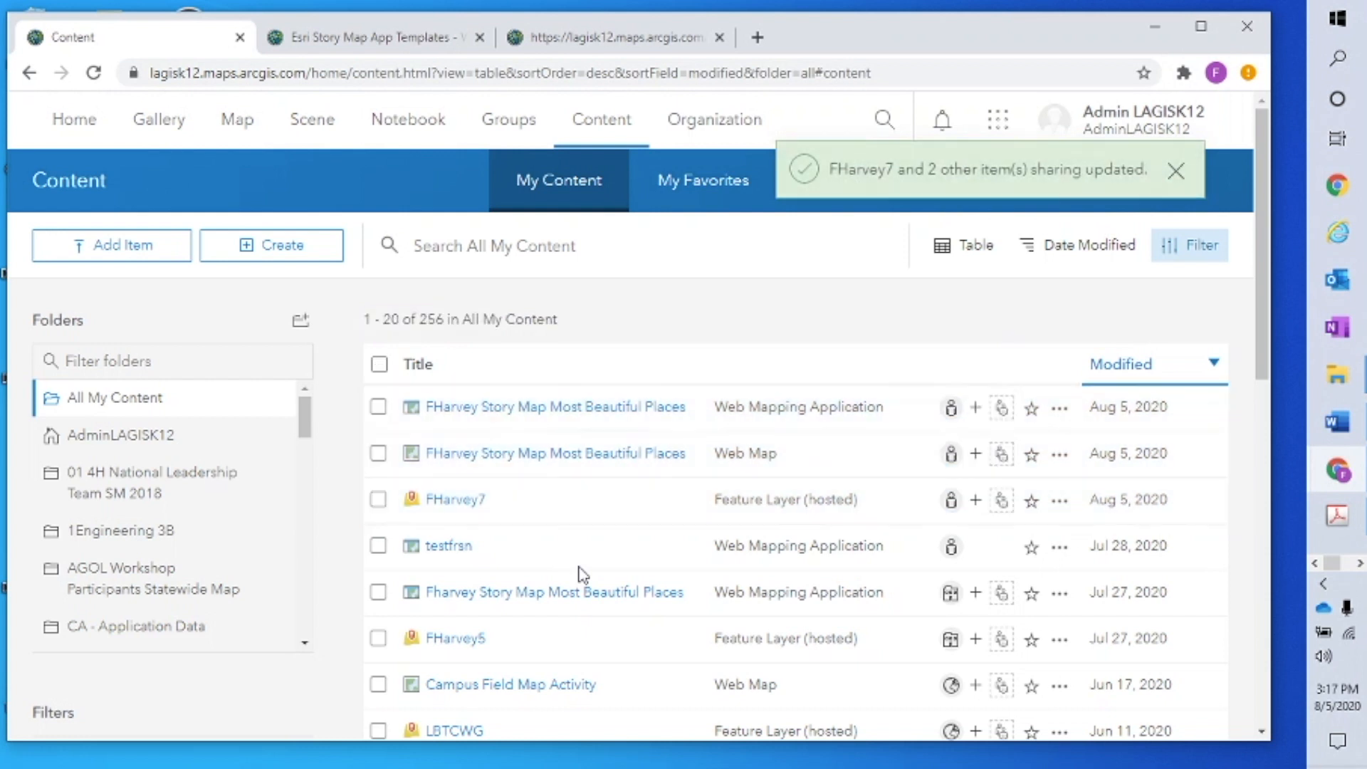
Refresh My Content and reselect the story map app, web map and tour layer
left_click(1176, 173)
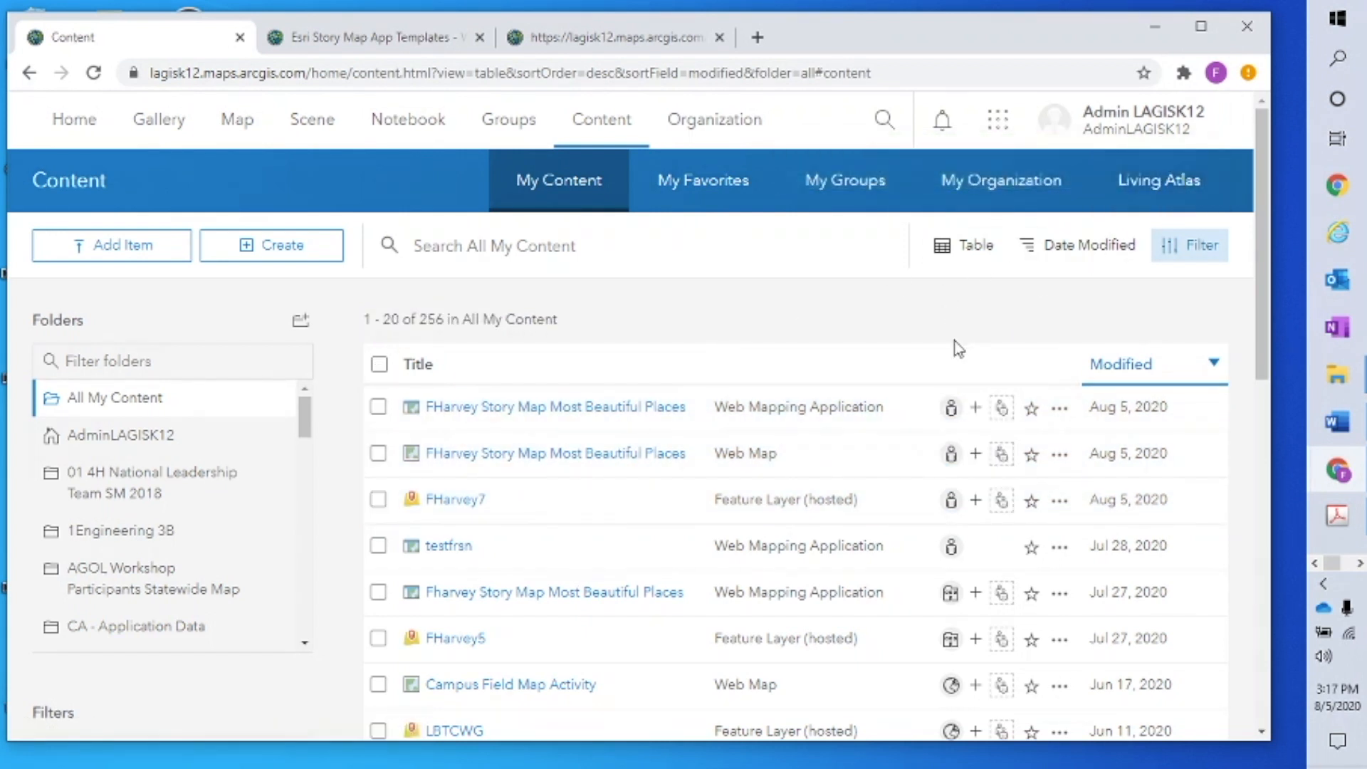
left_click(602, 127)
left_click(378, 408)
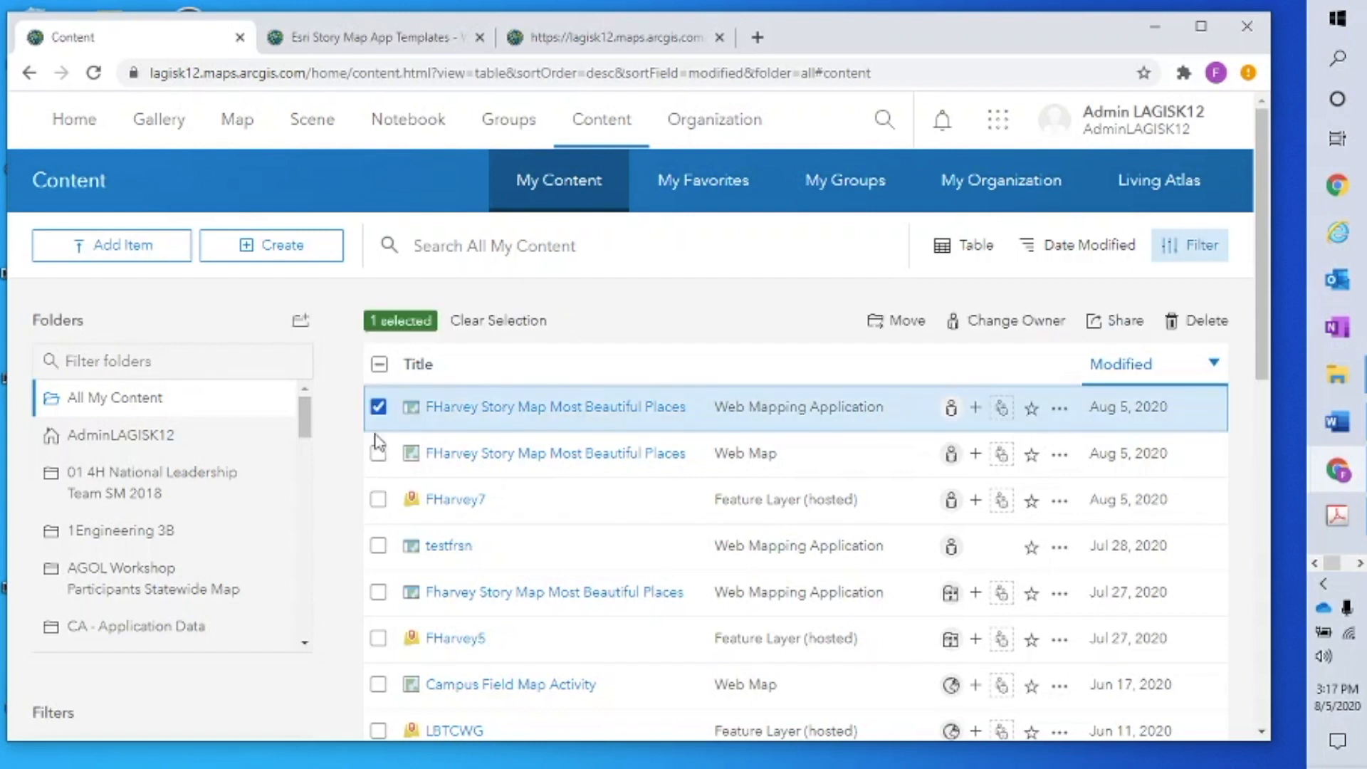
left_click(378, 453)
left_click(378, 500)
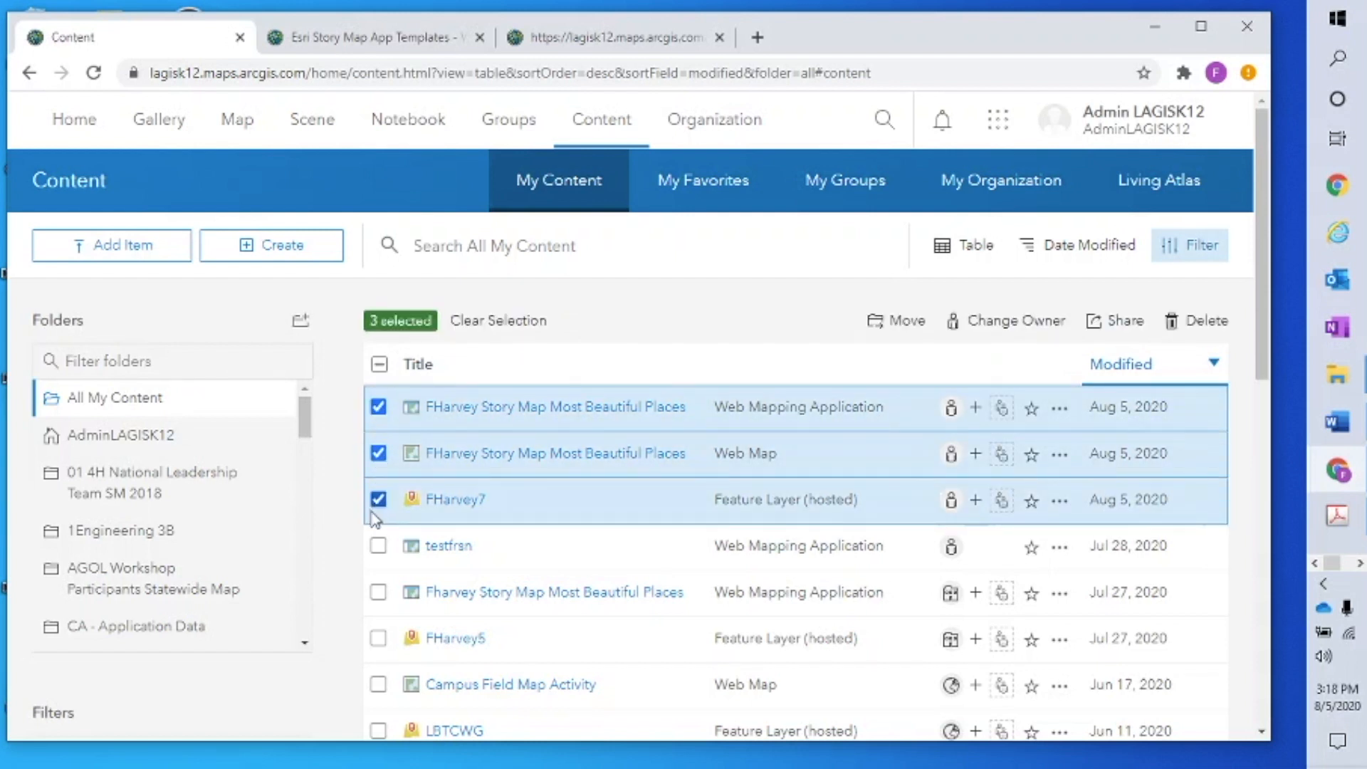
Remove the Westdale group from the three items' group sharing and save
left_click(1125, 322)
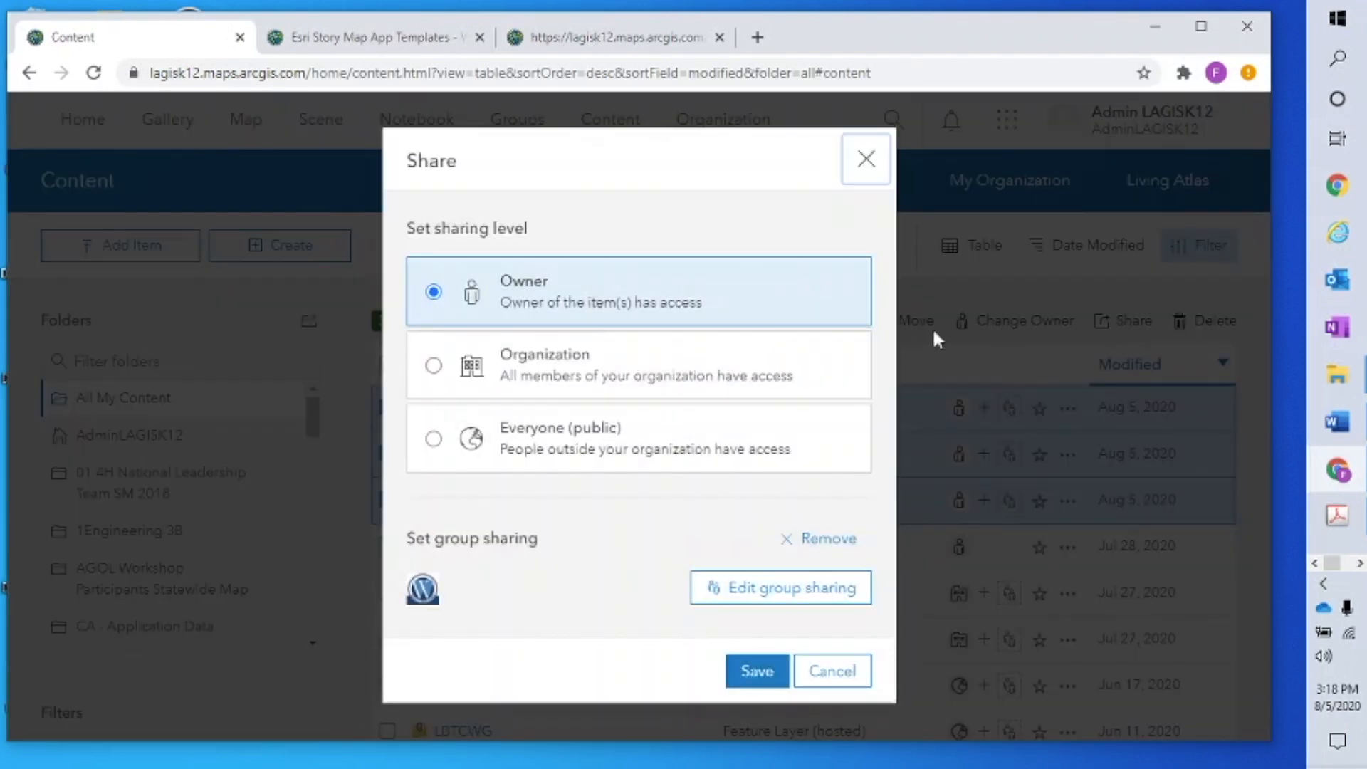
left_click(766, 602)
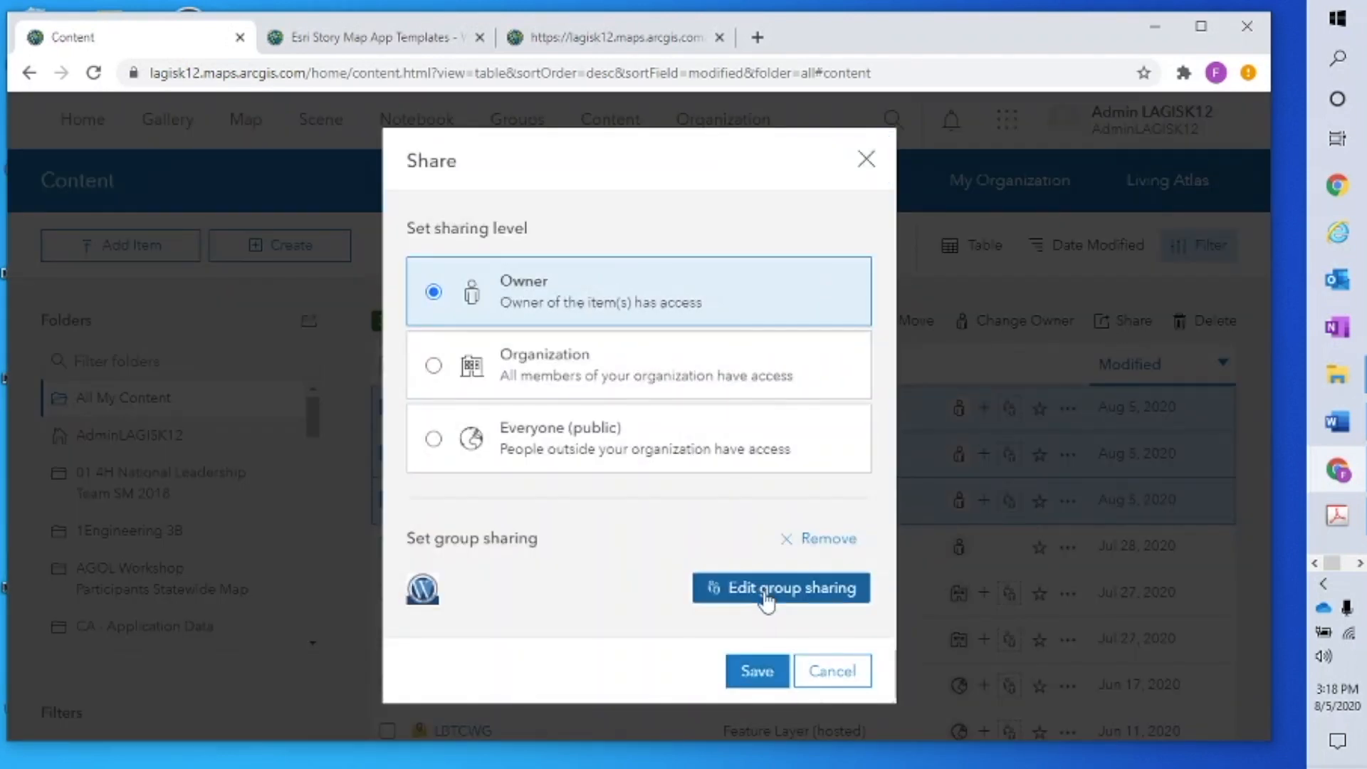
left_click(308, 215)
type("westdale")
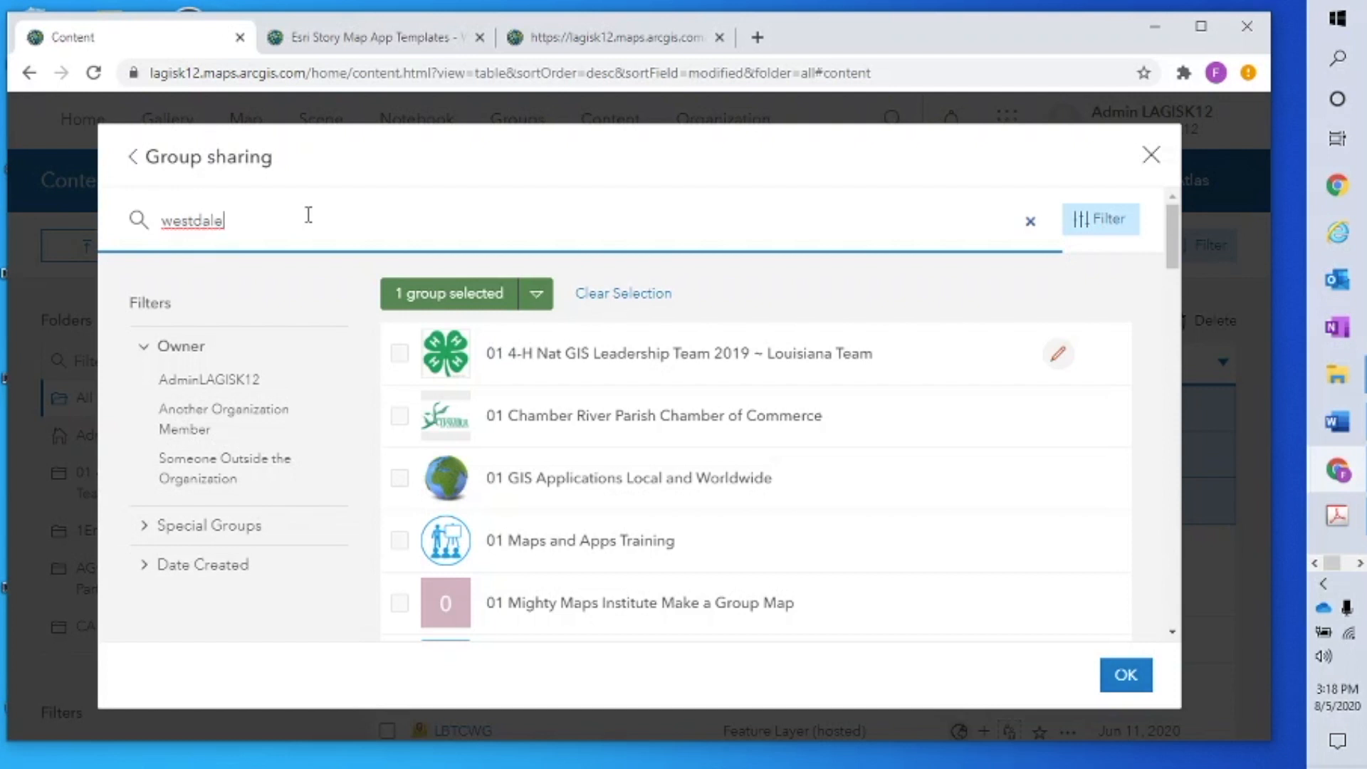
left_click(559, 356)
left_click(1138, 675)
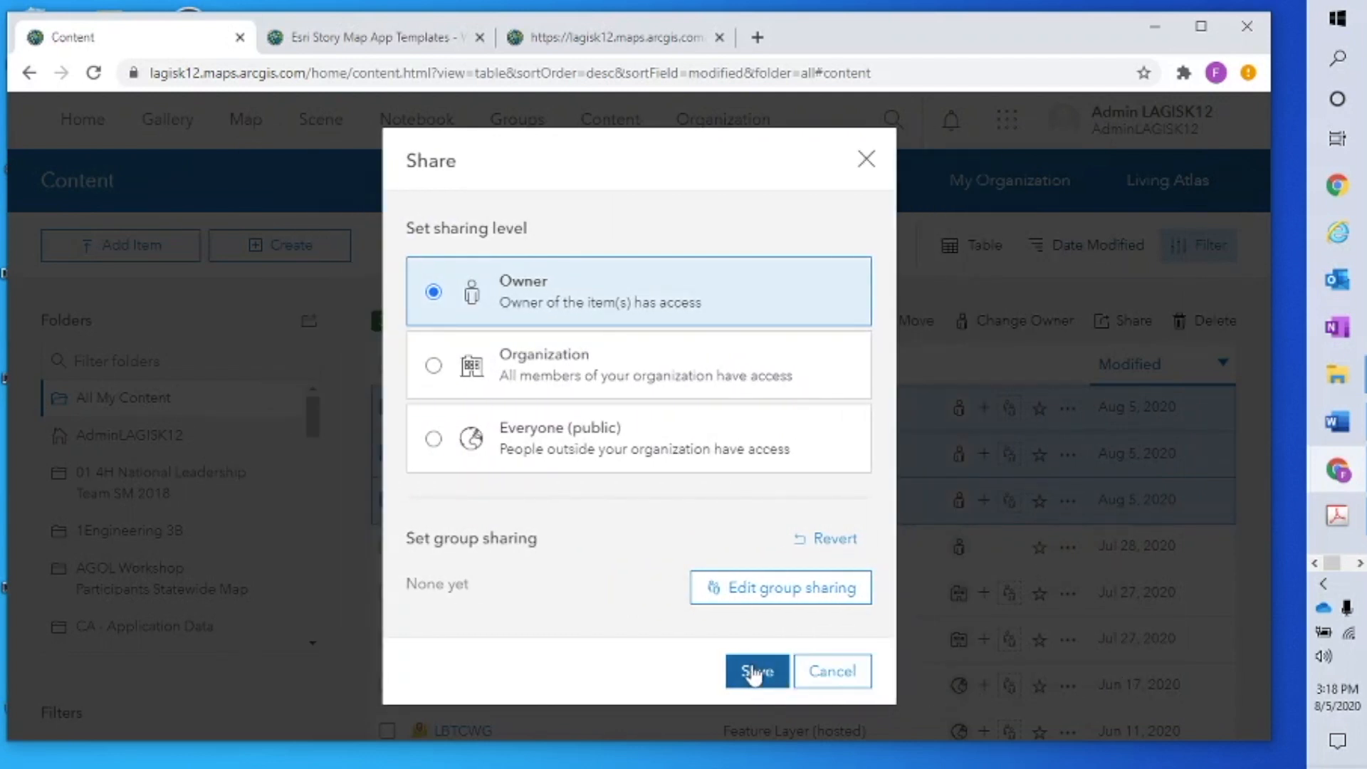
left_click(755, 671)
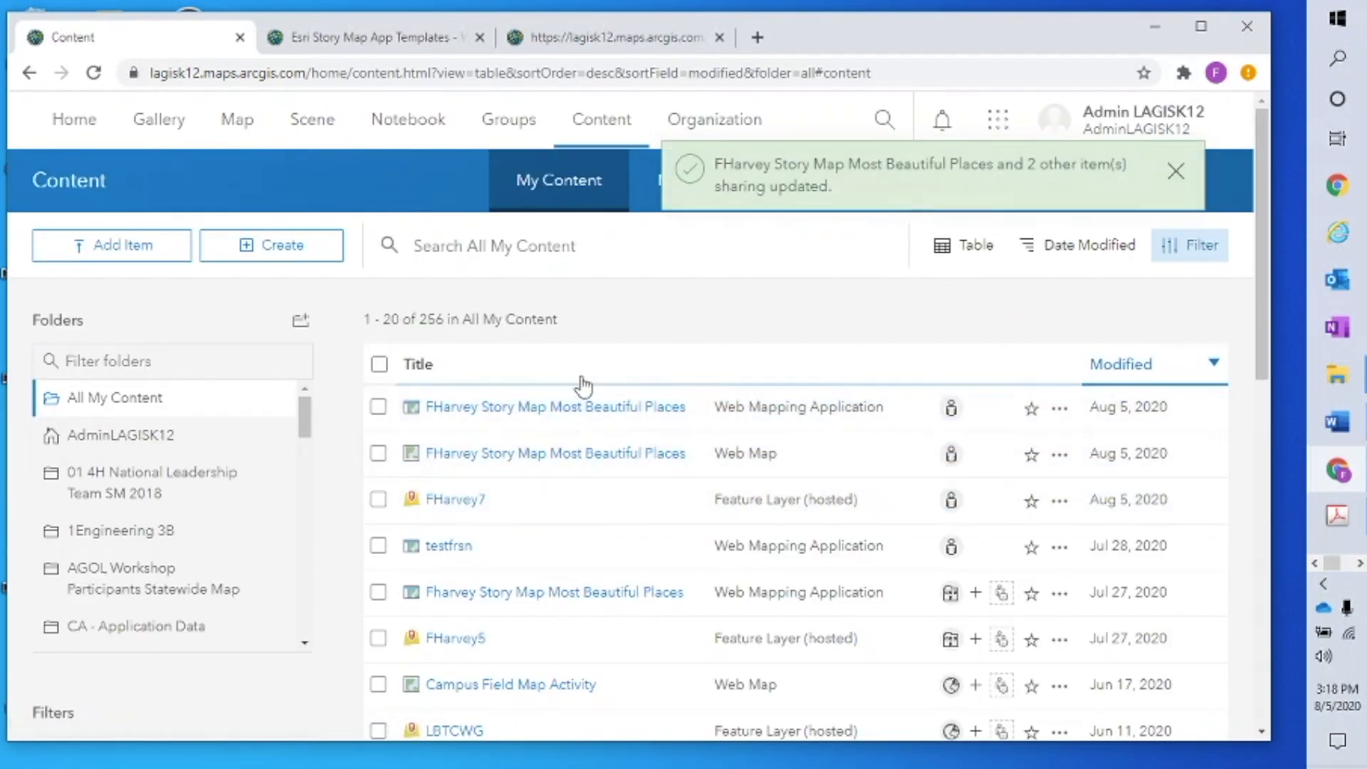
left_click(1176, 172)
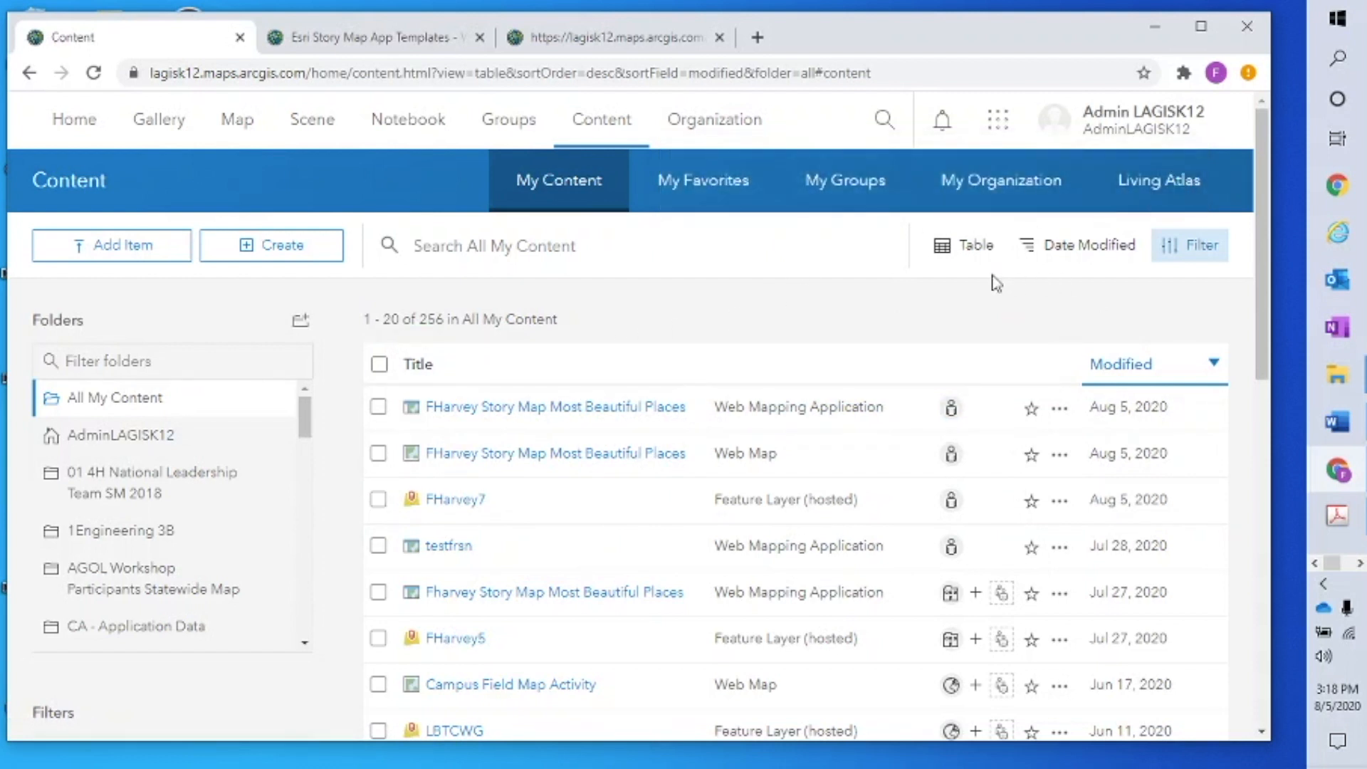
left_click(510, 130)
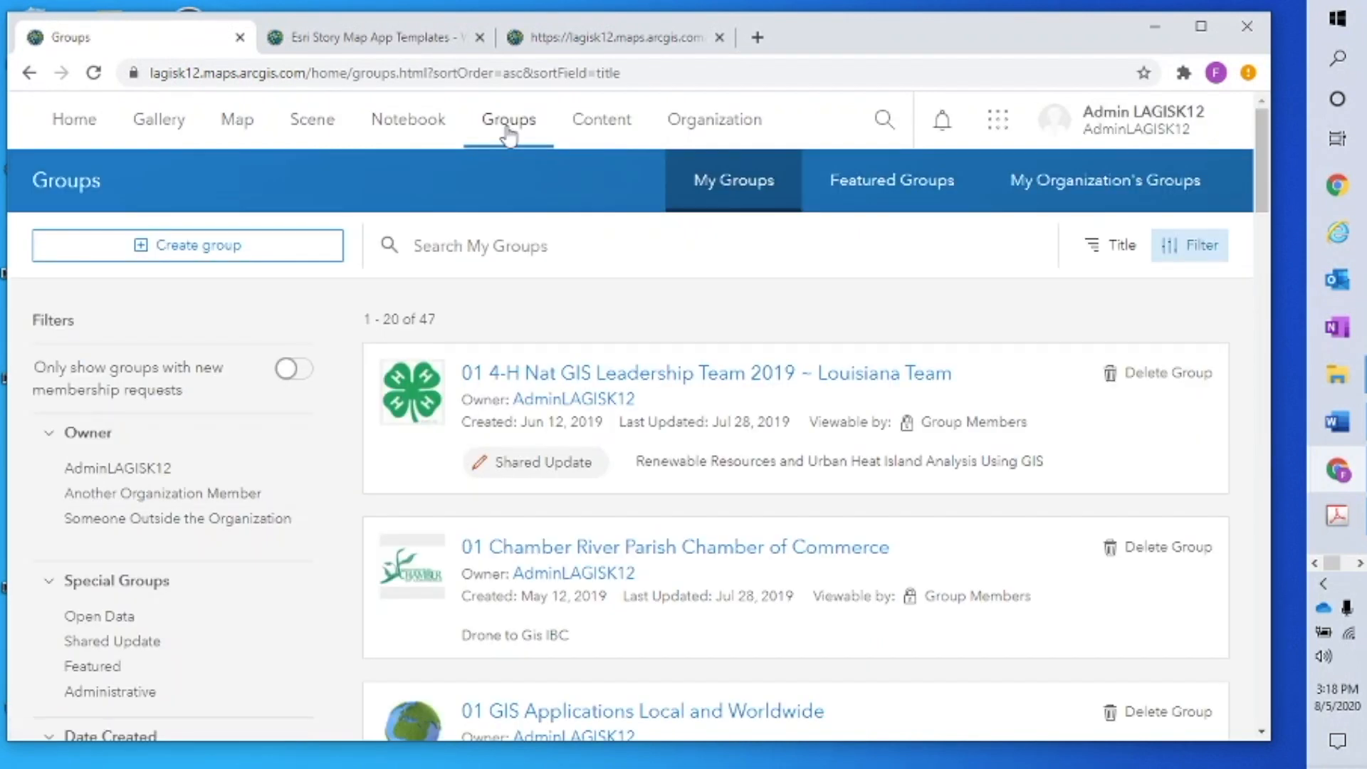
left_click(539, 244)
type("w")
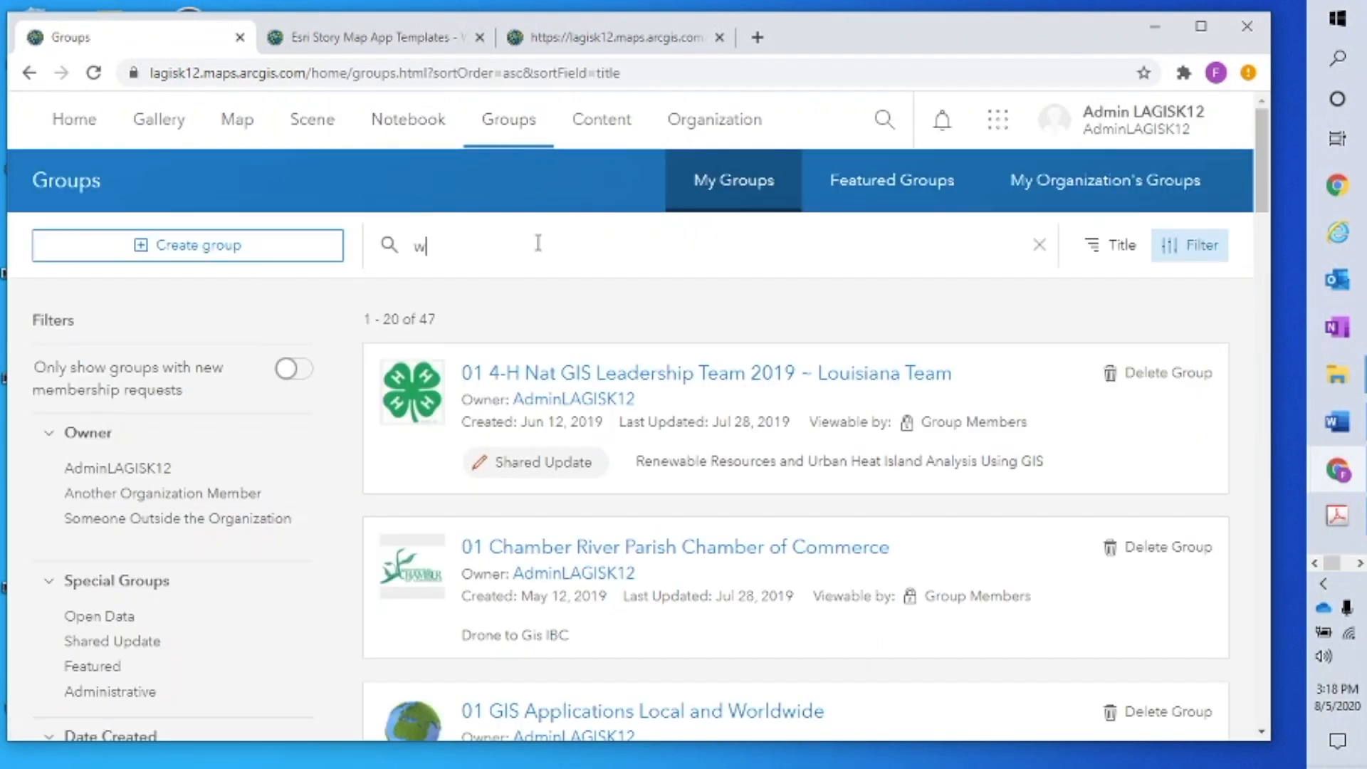
type("estdale")
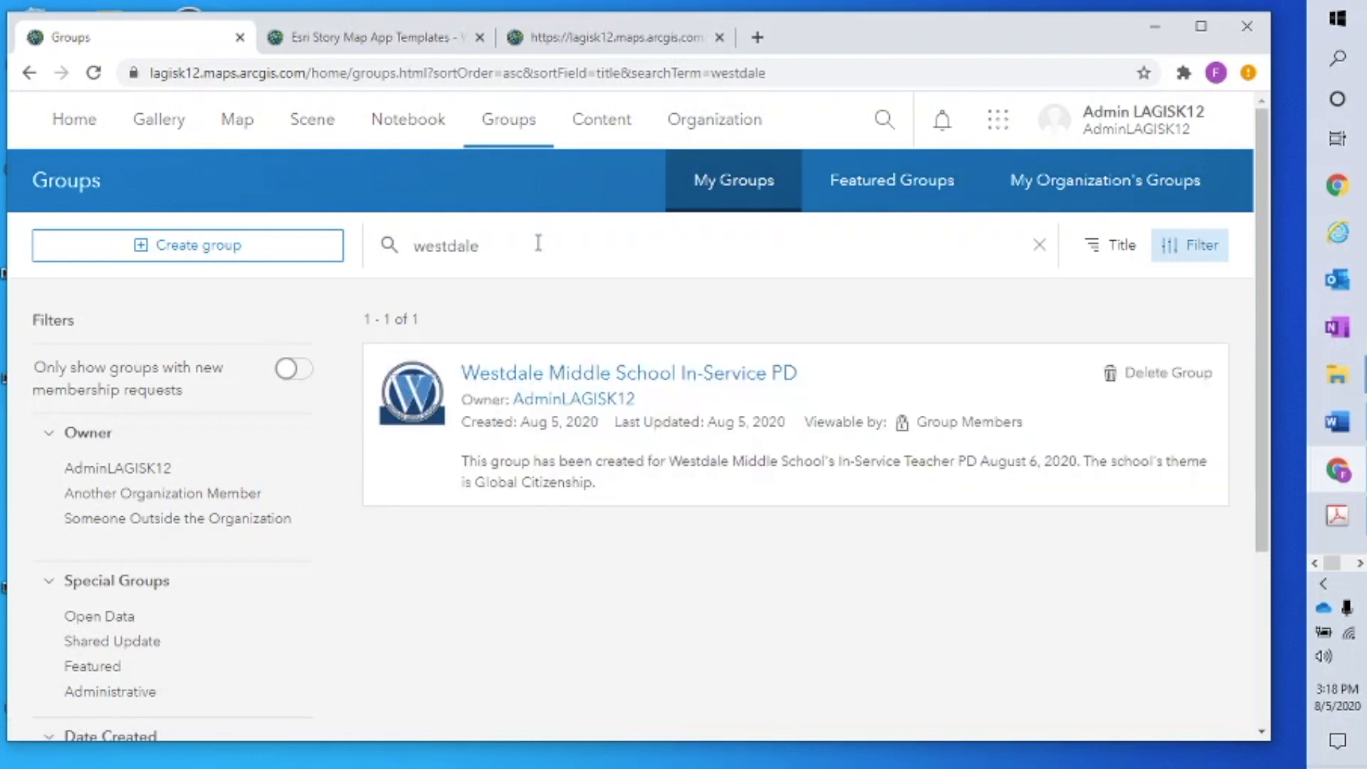
left_click(647, 376)
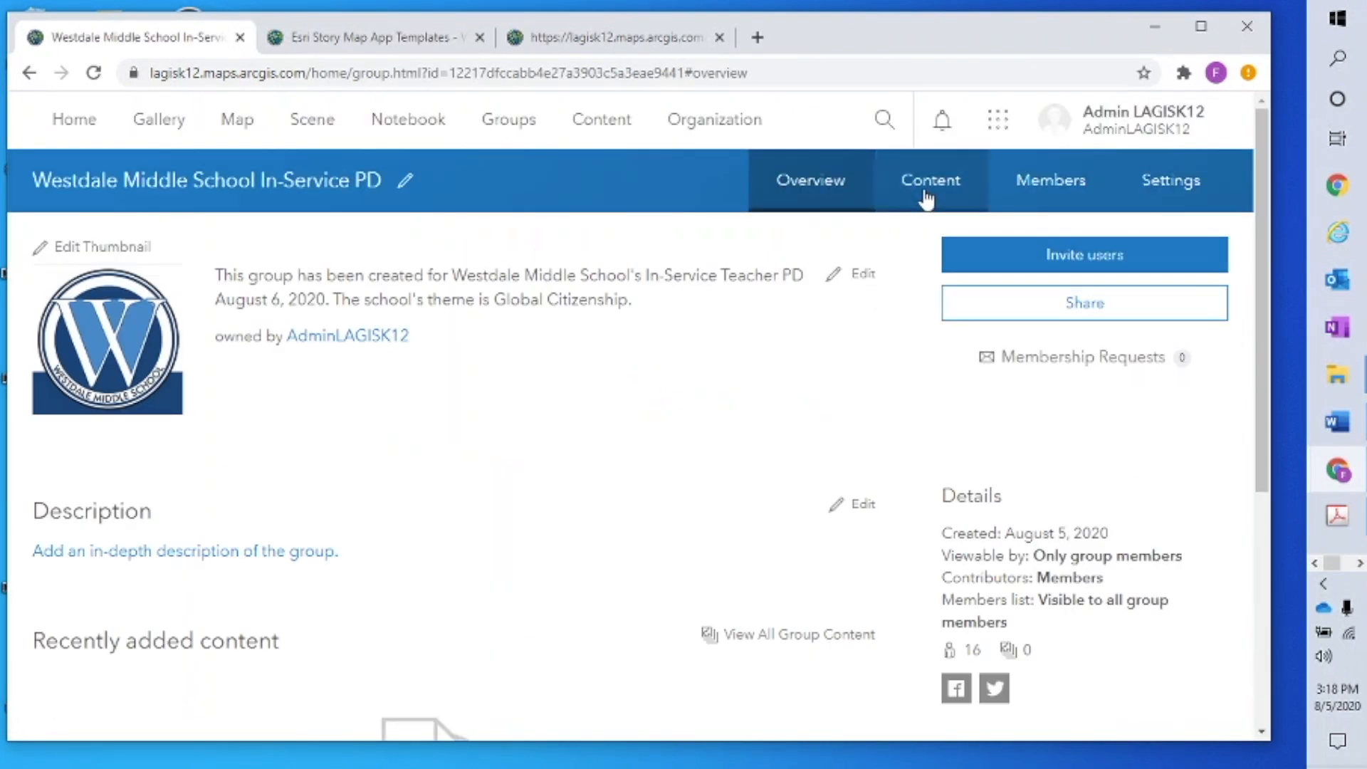
left_click(937, 186)
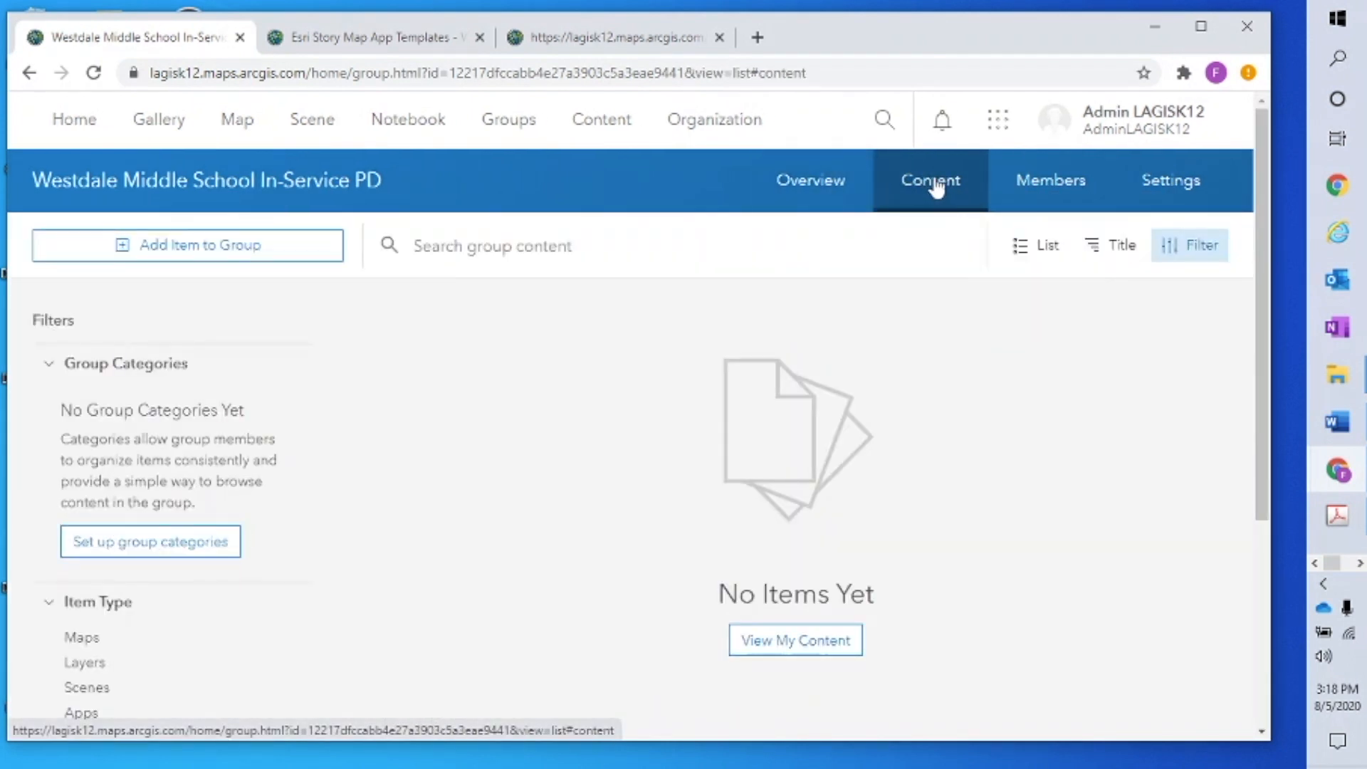
scroll(937, 228, "down", 3)
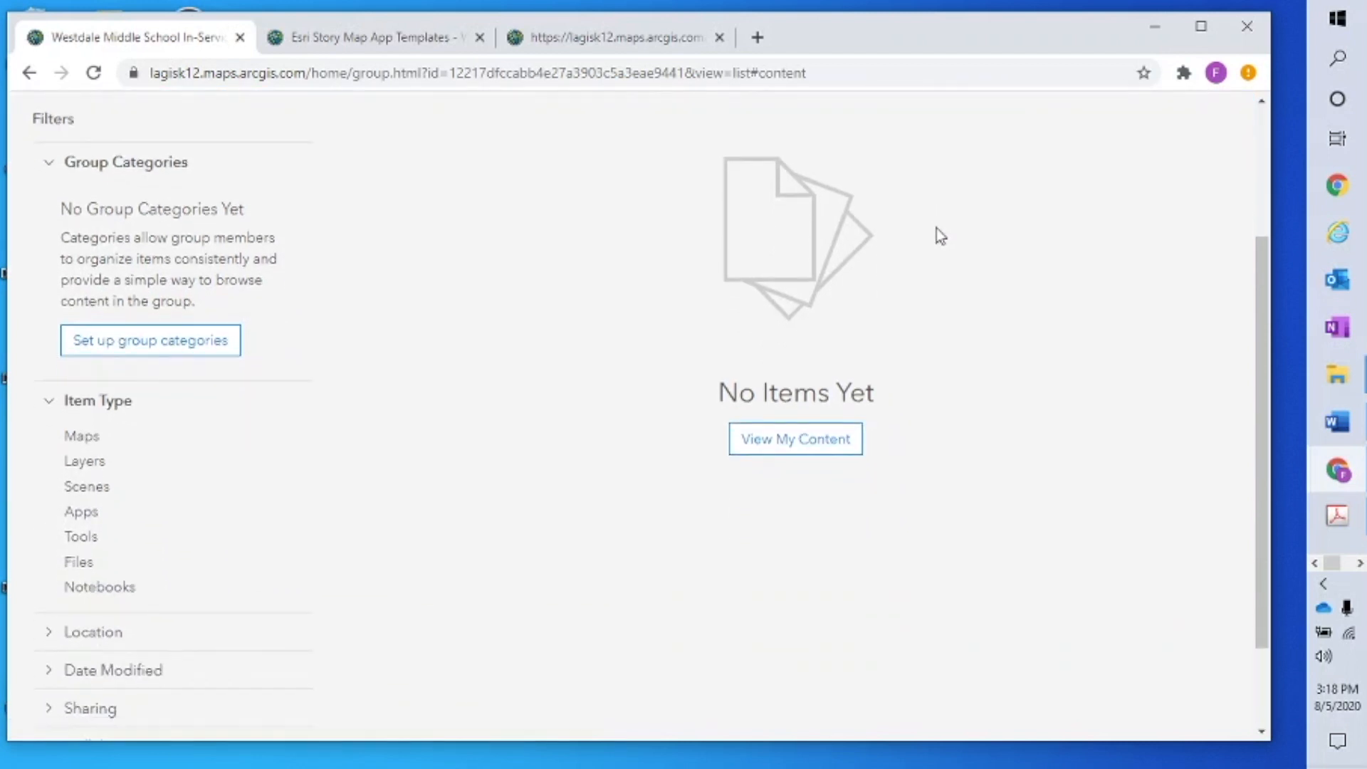
scroll(938, 228, "up", 3)
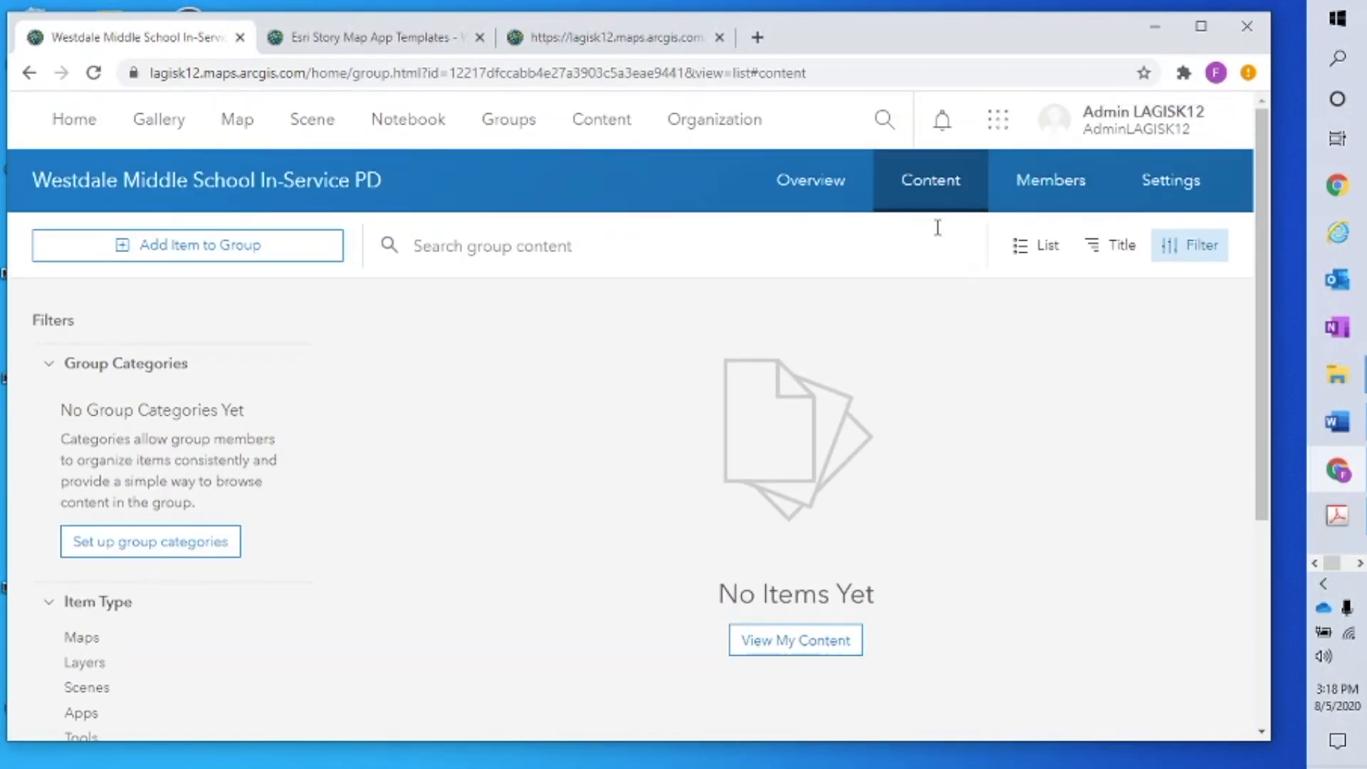
left_click(602, 126)
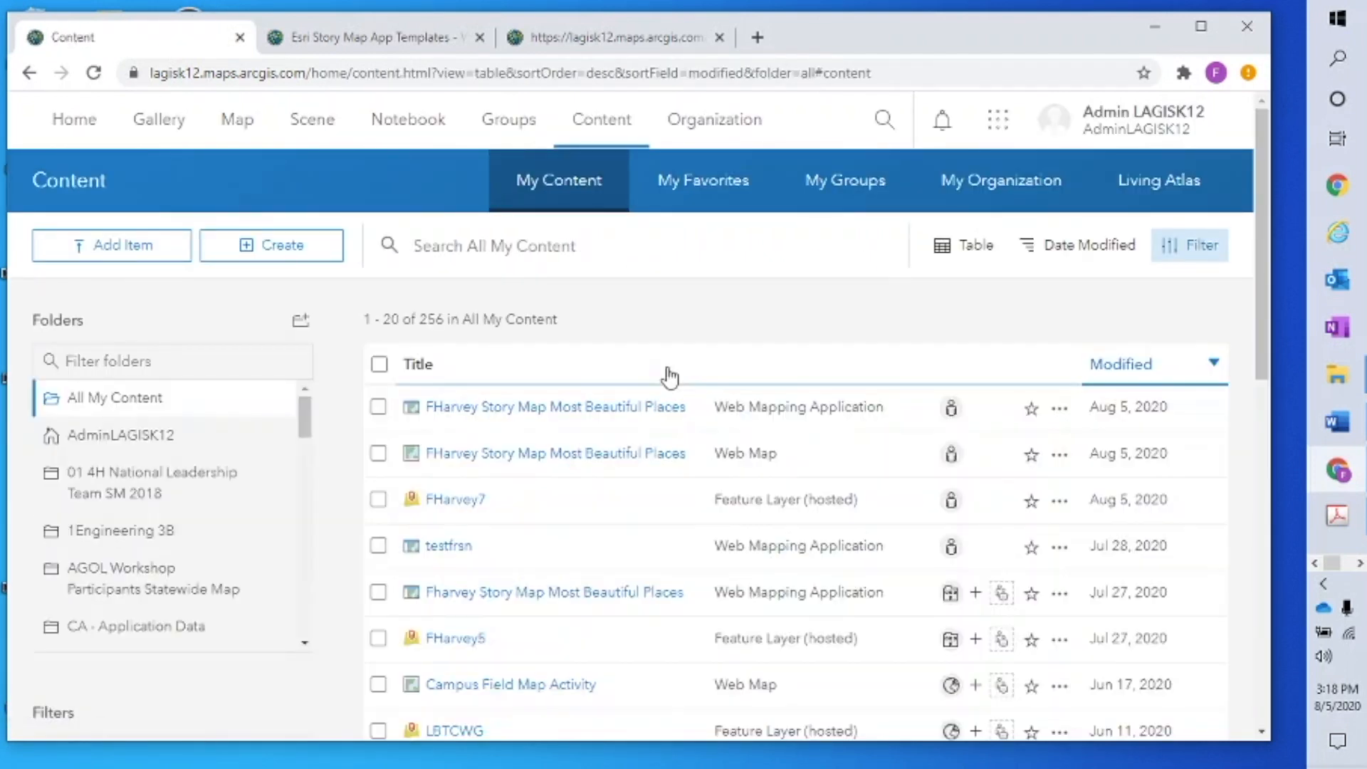
Reselect the three items and share them again with the Westdale Middle School In-Service PD group
left_click(378, 407)
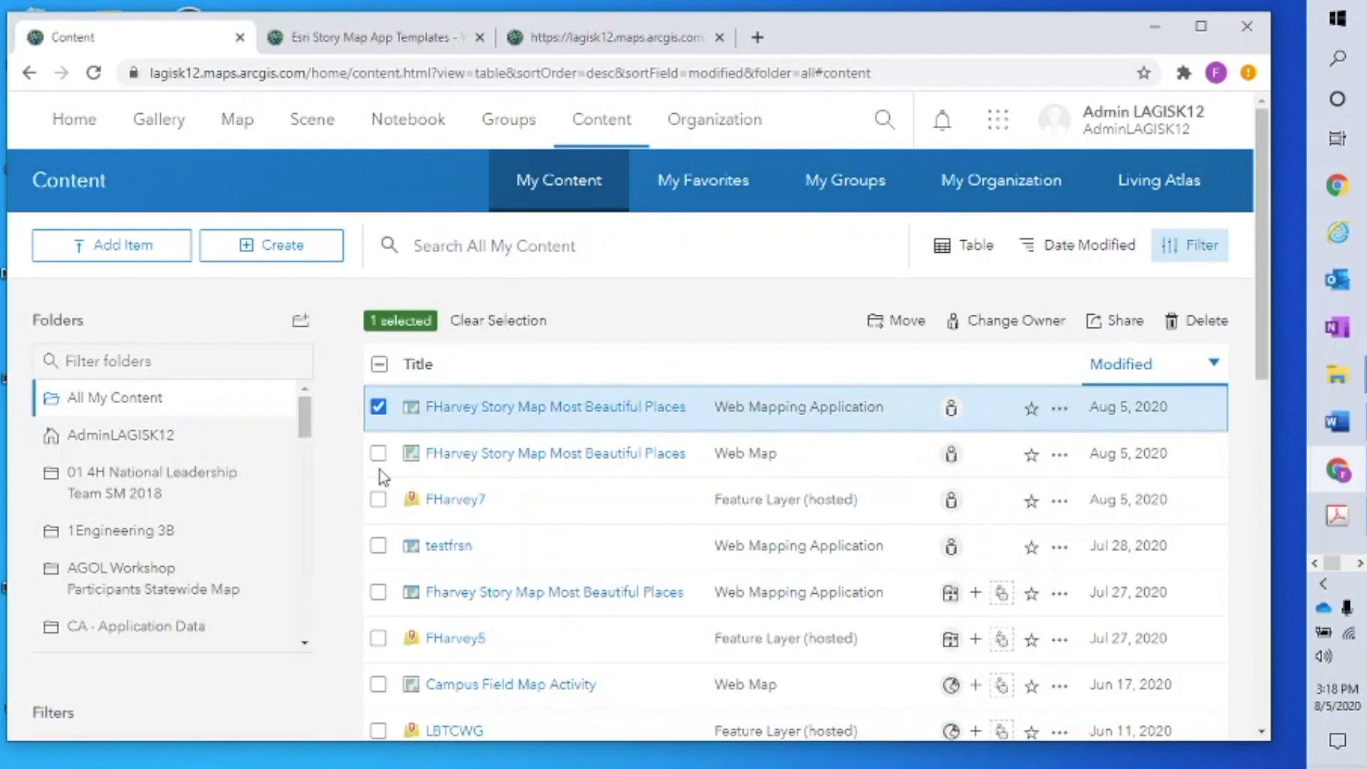
left_click(379, 453)
left_click(378, 499)
left_click(1119, 320)
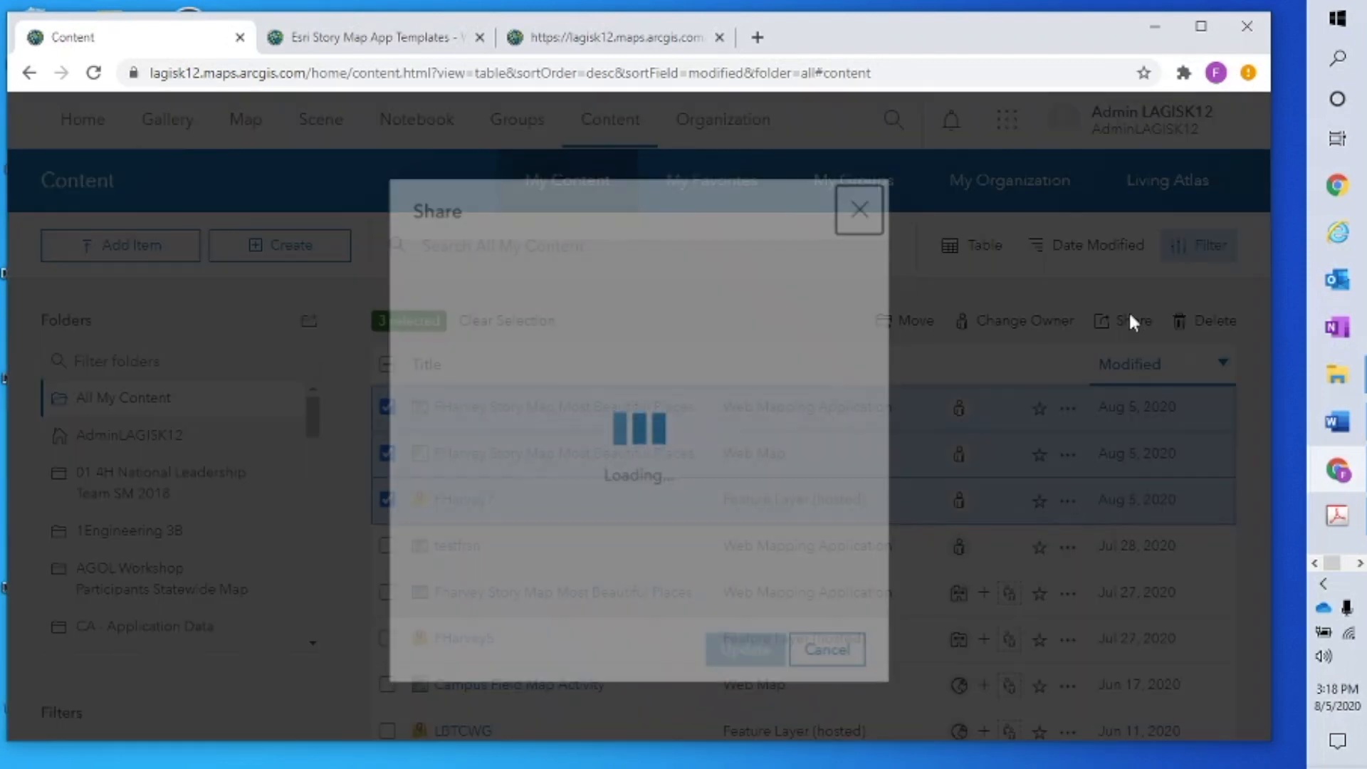
left_click(794, 597)
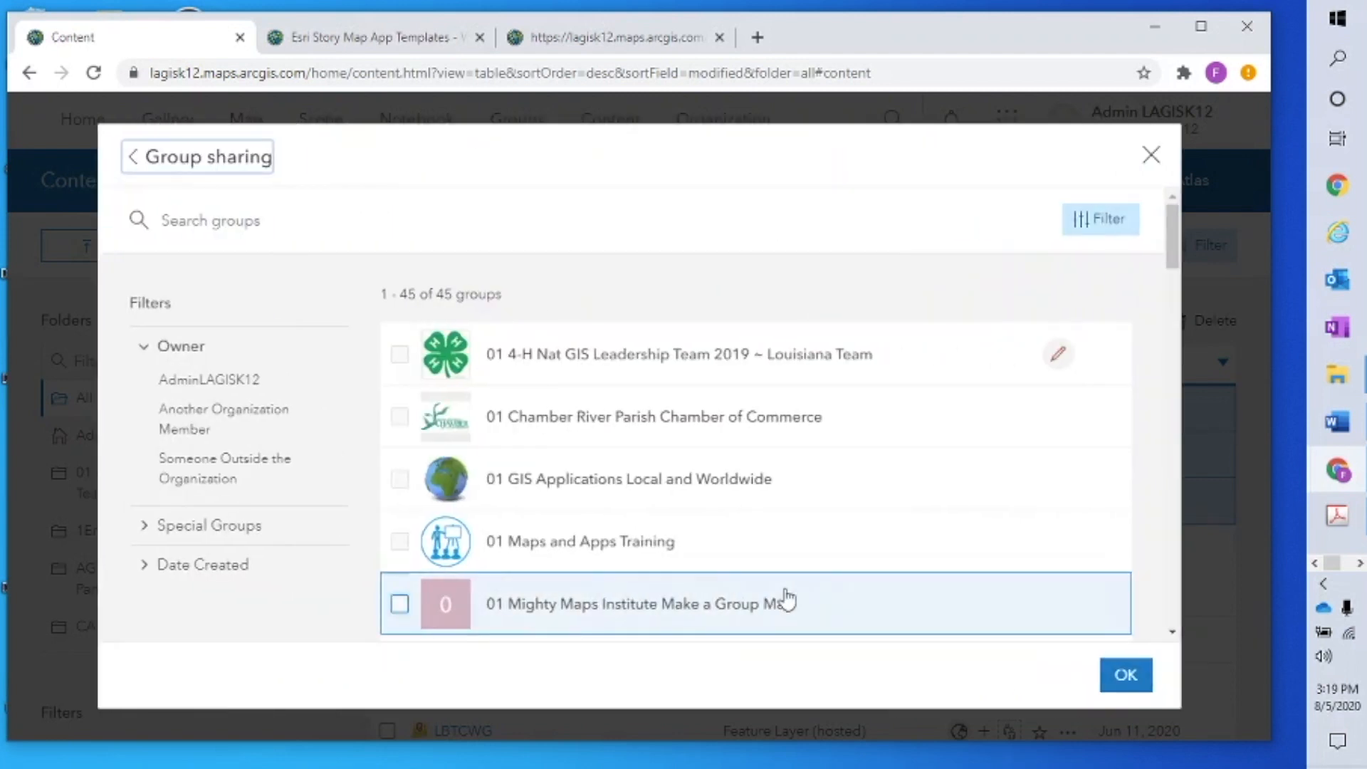
left_click(437, 215)
type("westdale")
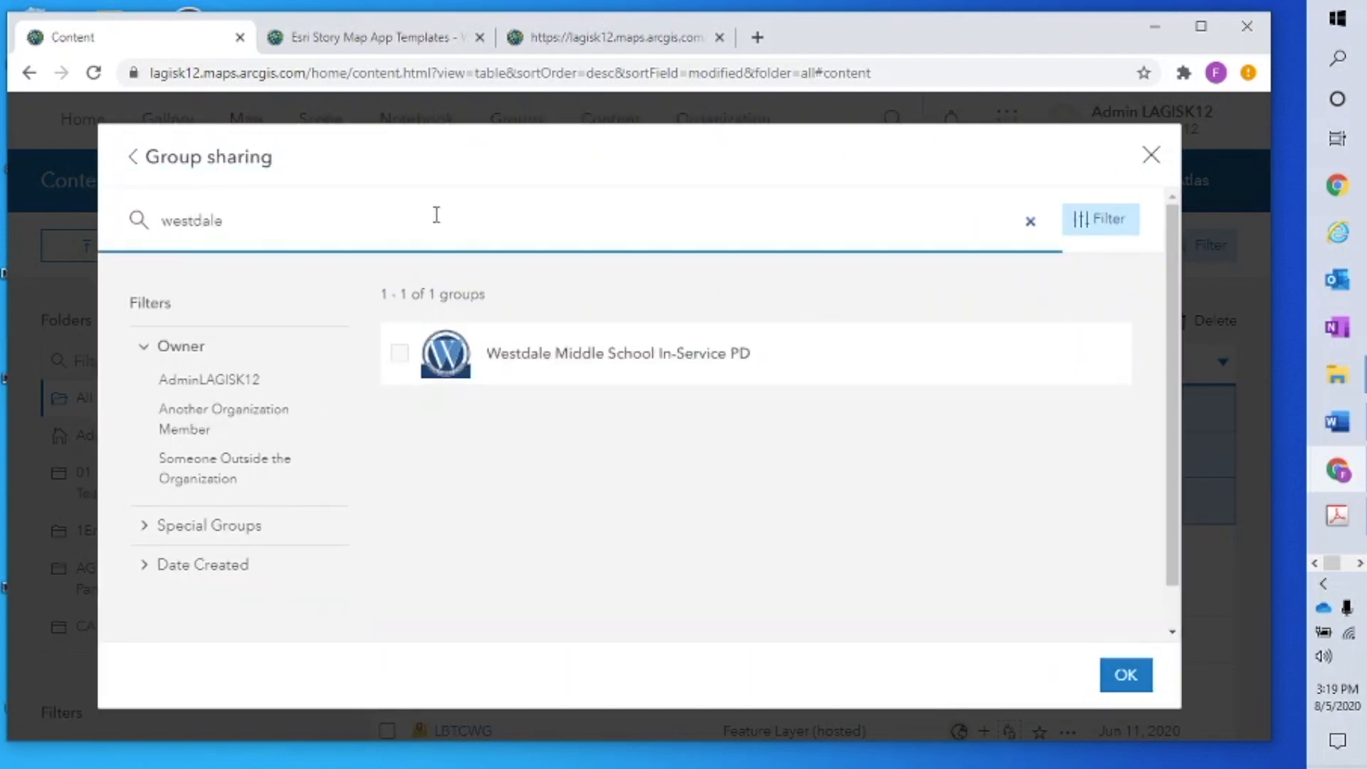
left_click(400, 353)
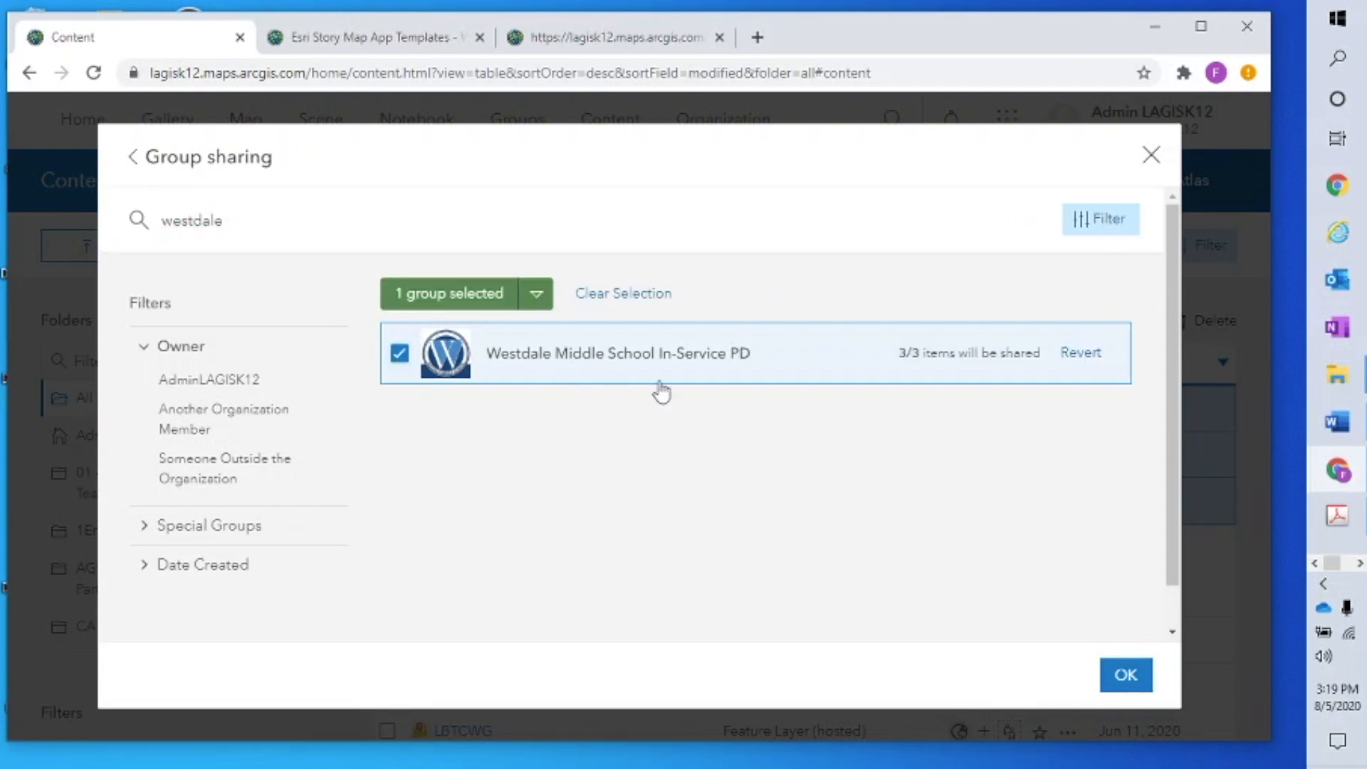
left_click(1133, 682)
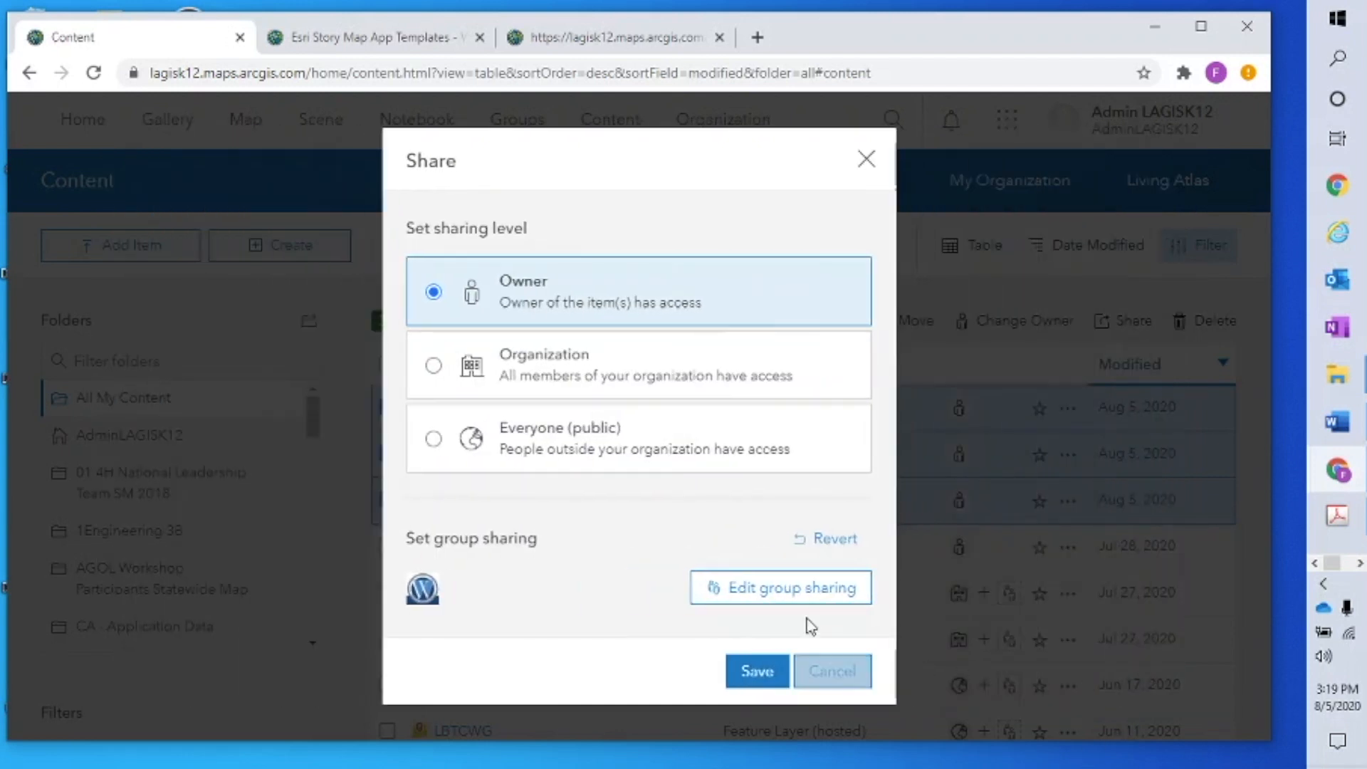
left_click(756, 671)
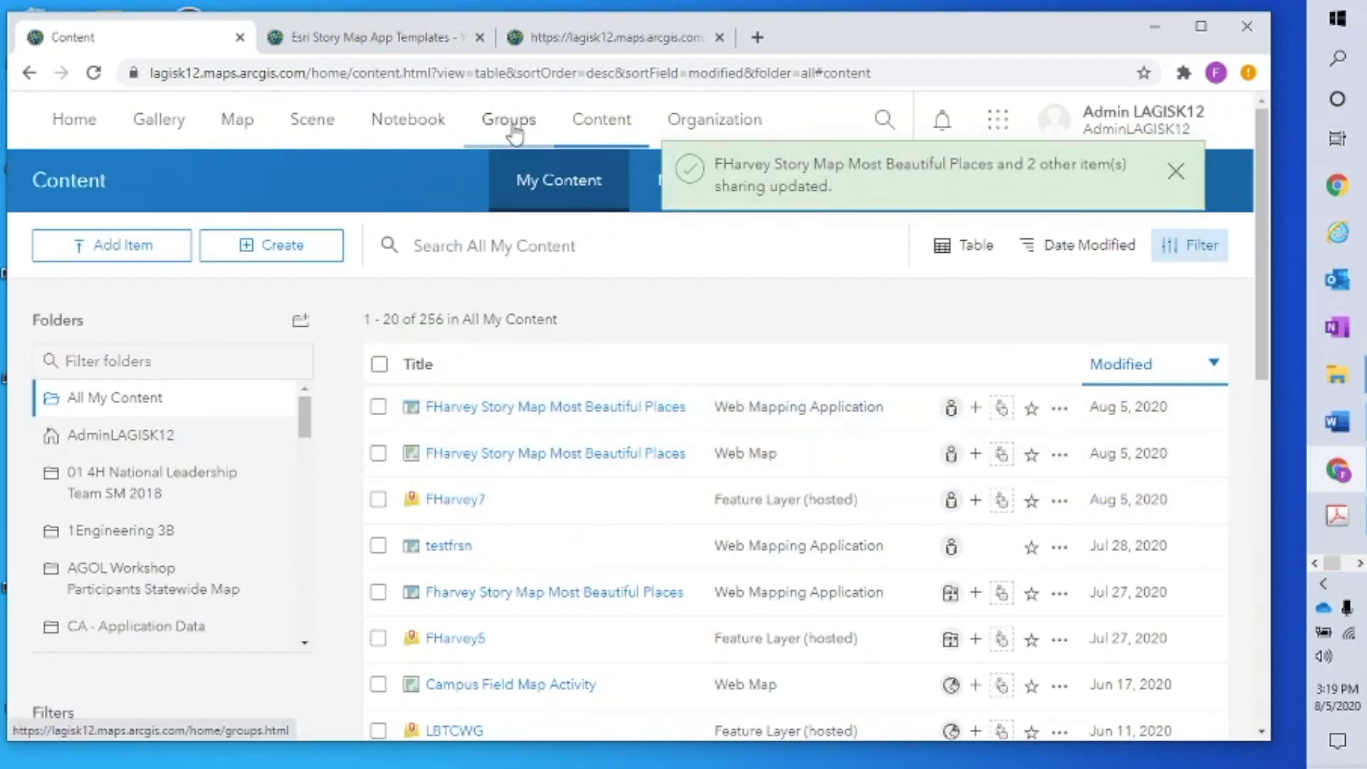
Find the group via a 'westdale' search and review its three shared items under Content
left_click(512, 130)
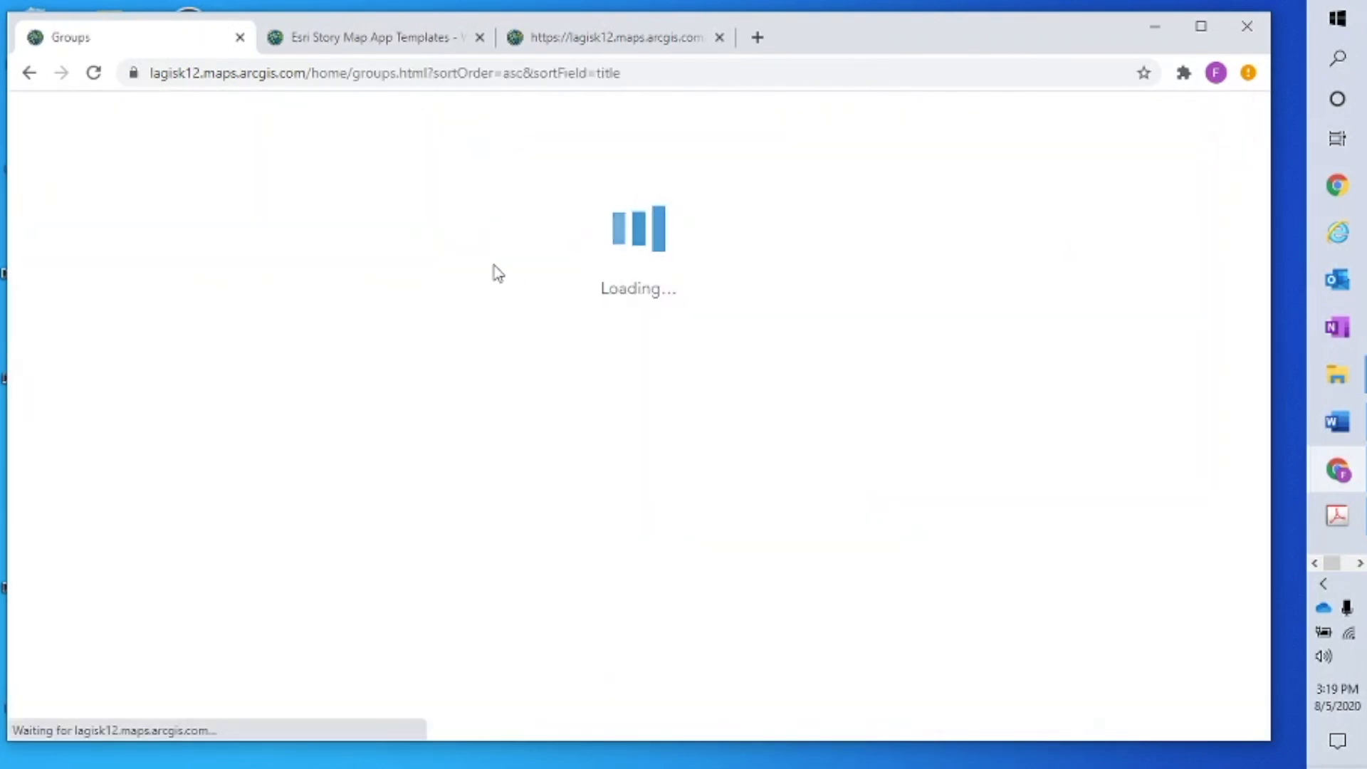
type("westdale")
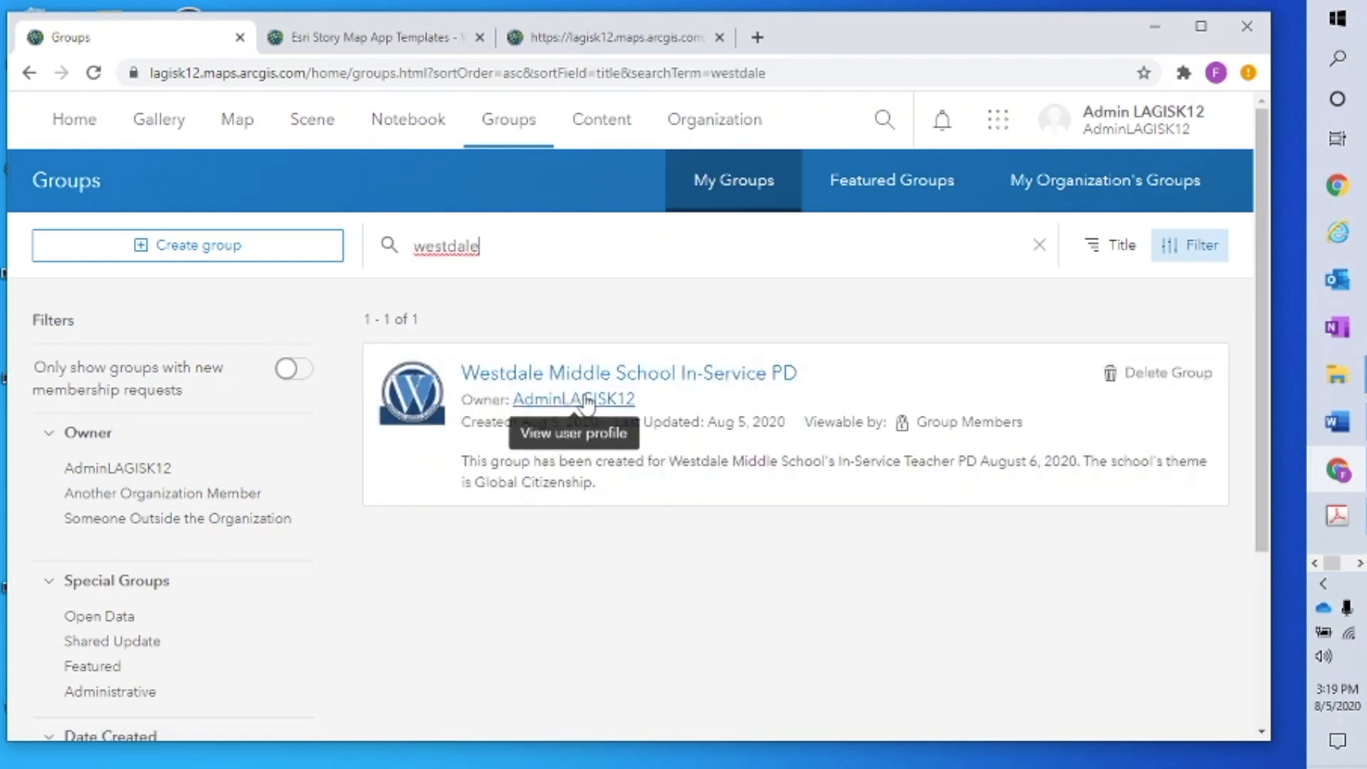
left_click(612, 376)
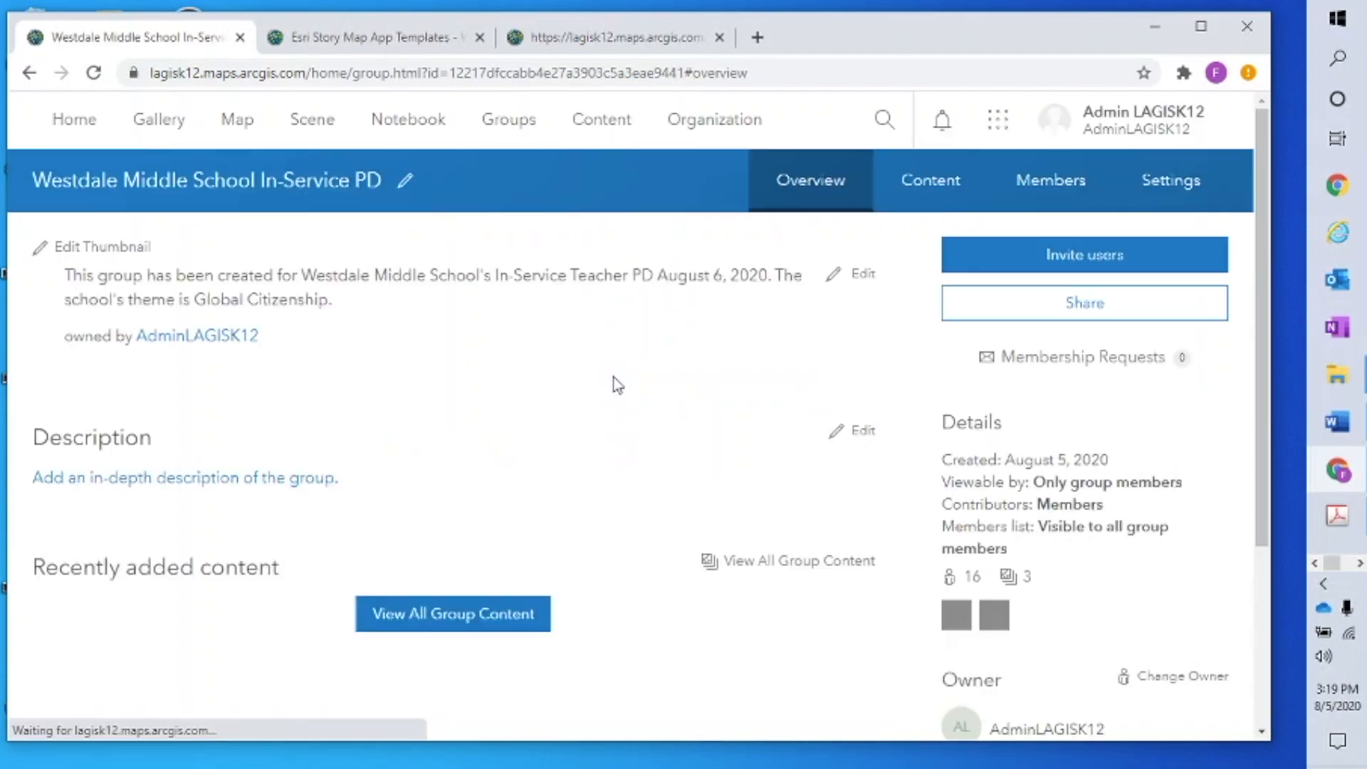
left_click(921, 203)
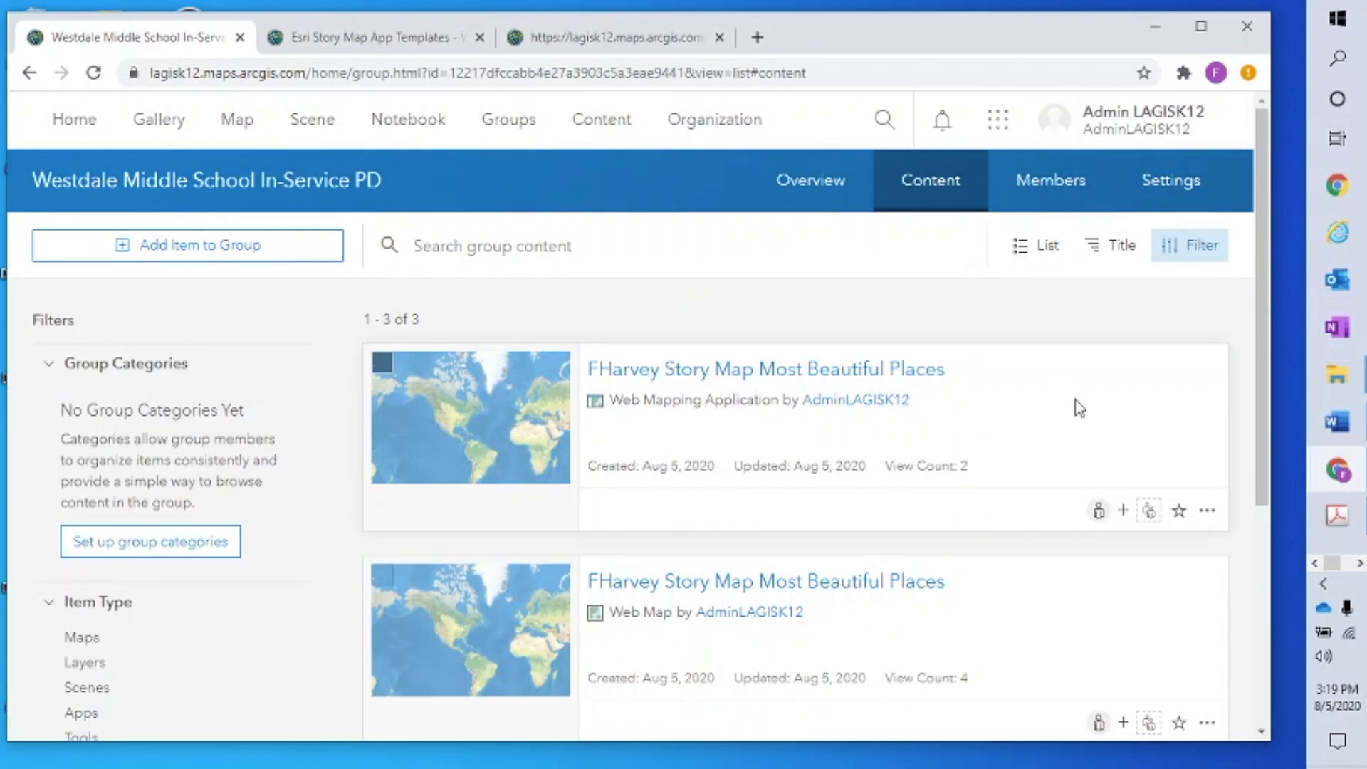
scroll(1079, 408, "down", 3)
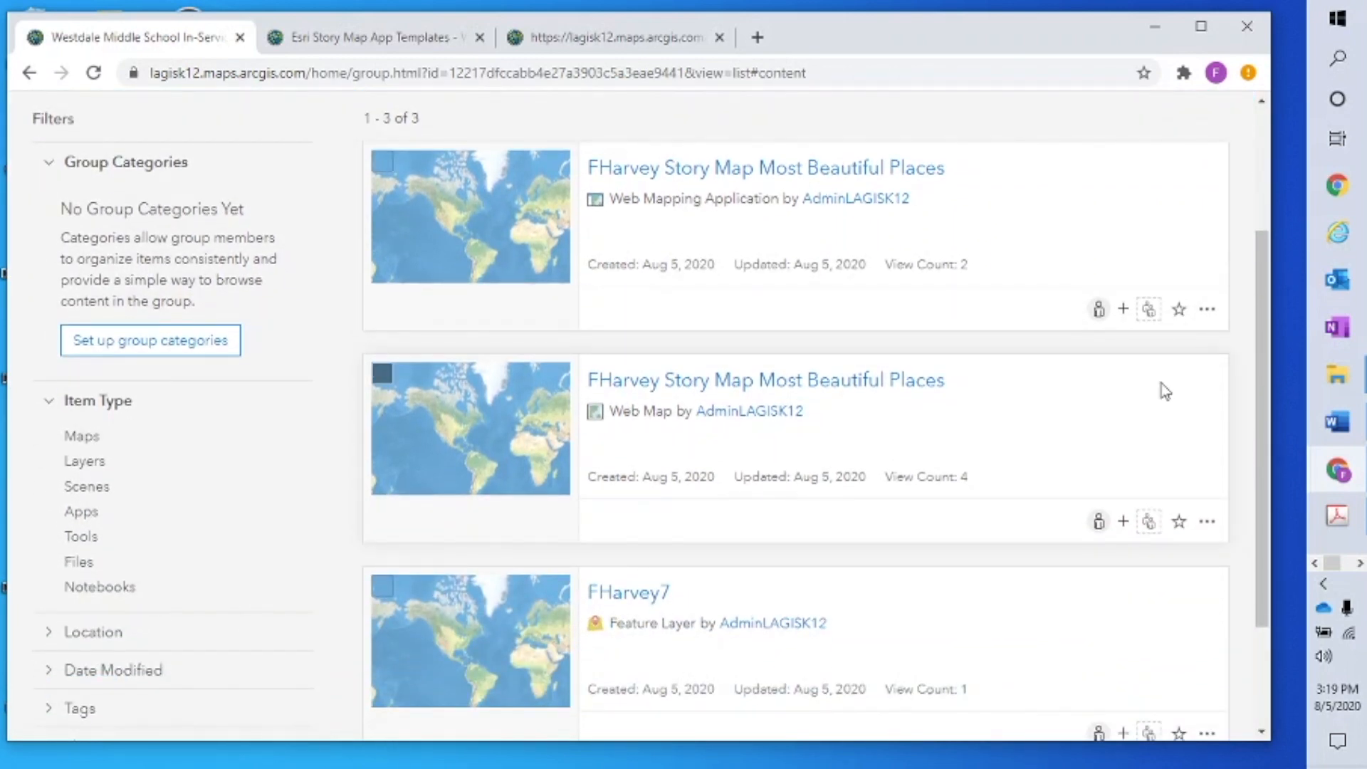
scroll(1140, 442, "up", 3)
scroll(1140, 442, "down", 5)
scroll(1140, 441, "up", 3)
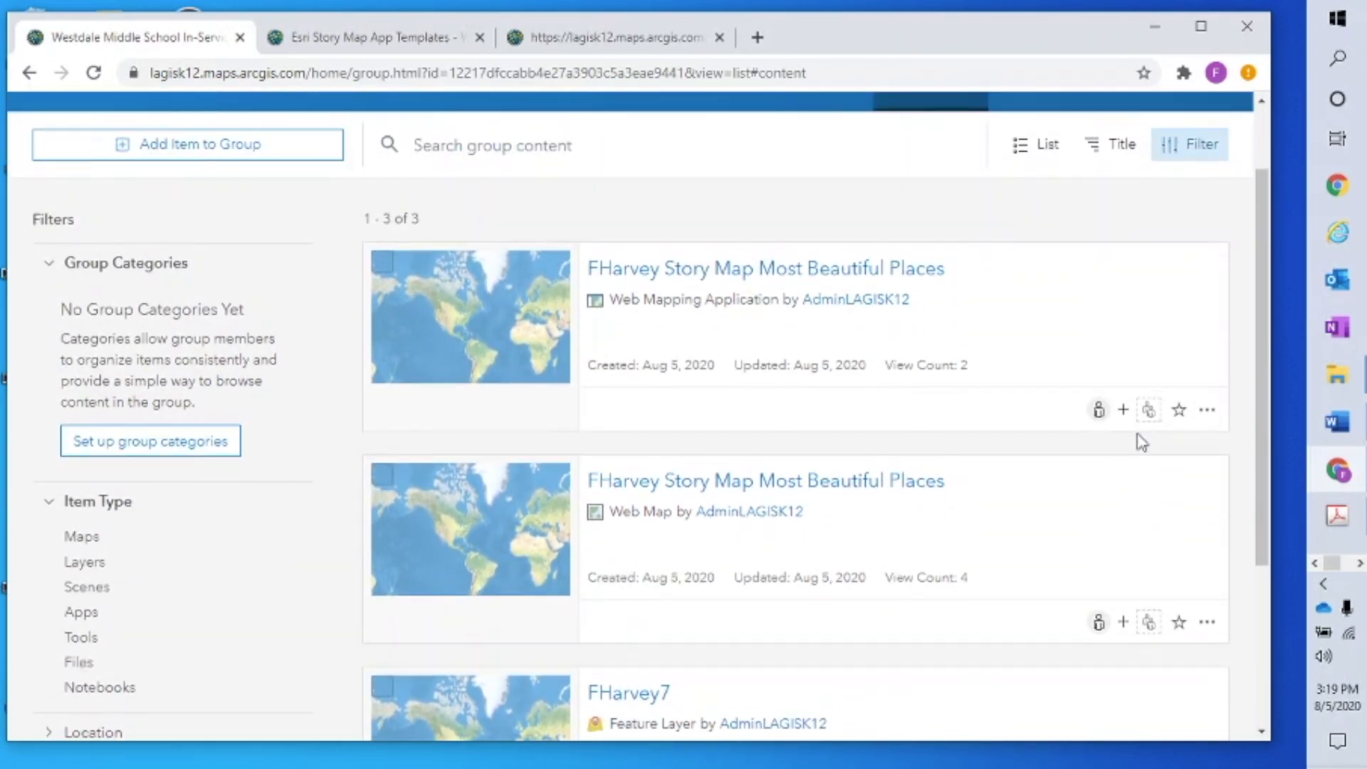
scroll(1109, 493, "down", 2)
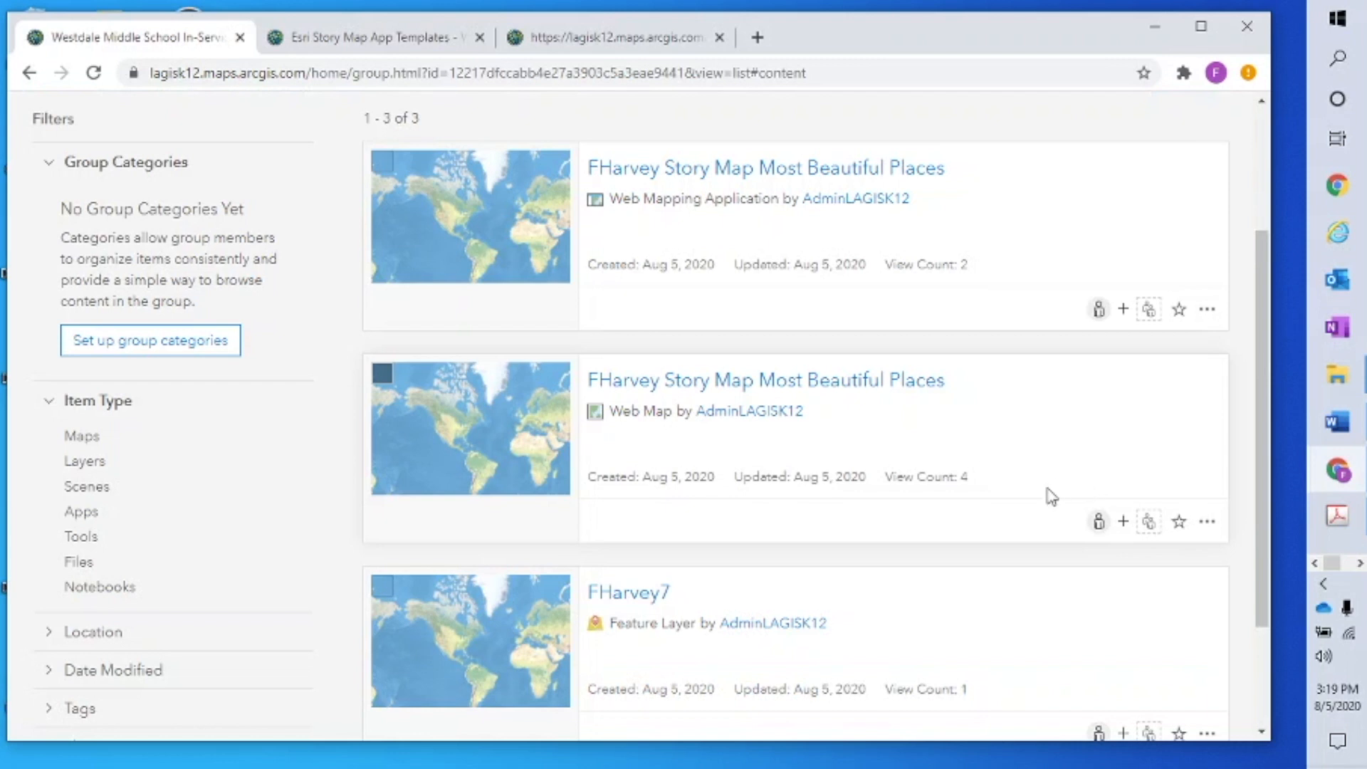
scroll(1047, 476, "up", 2)
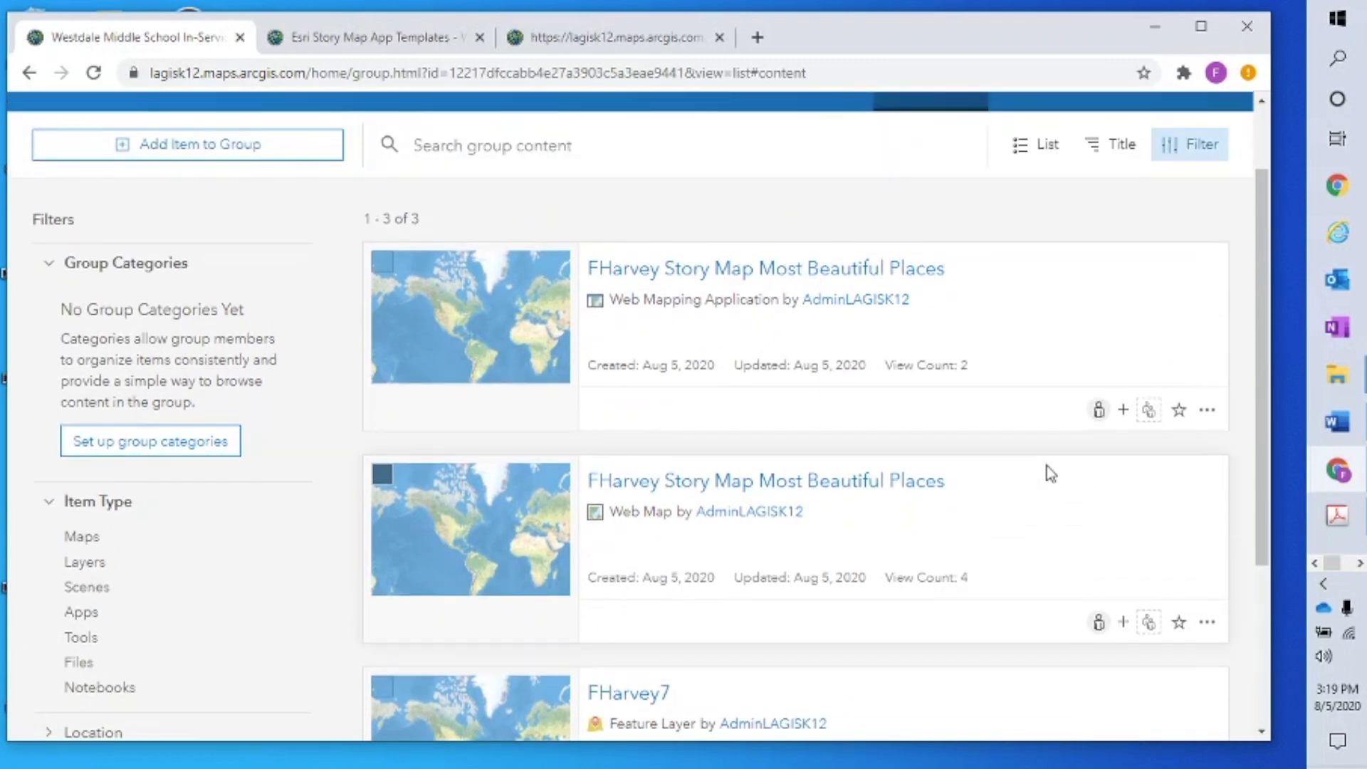
left_click(1042, 154)
left_click(945, 265)
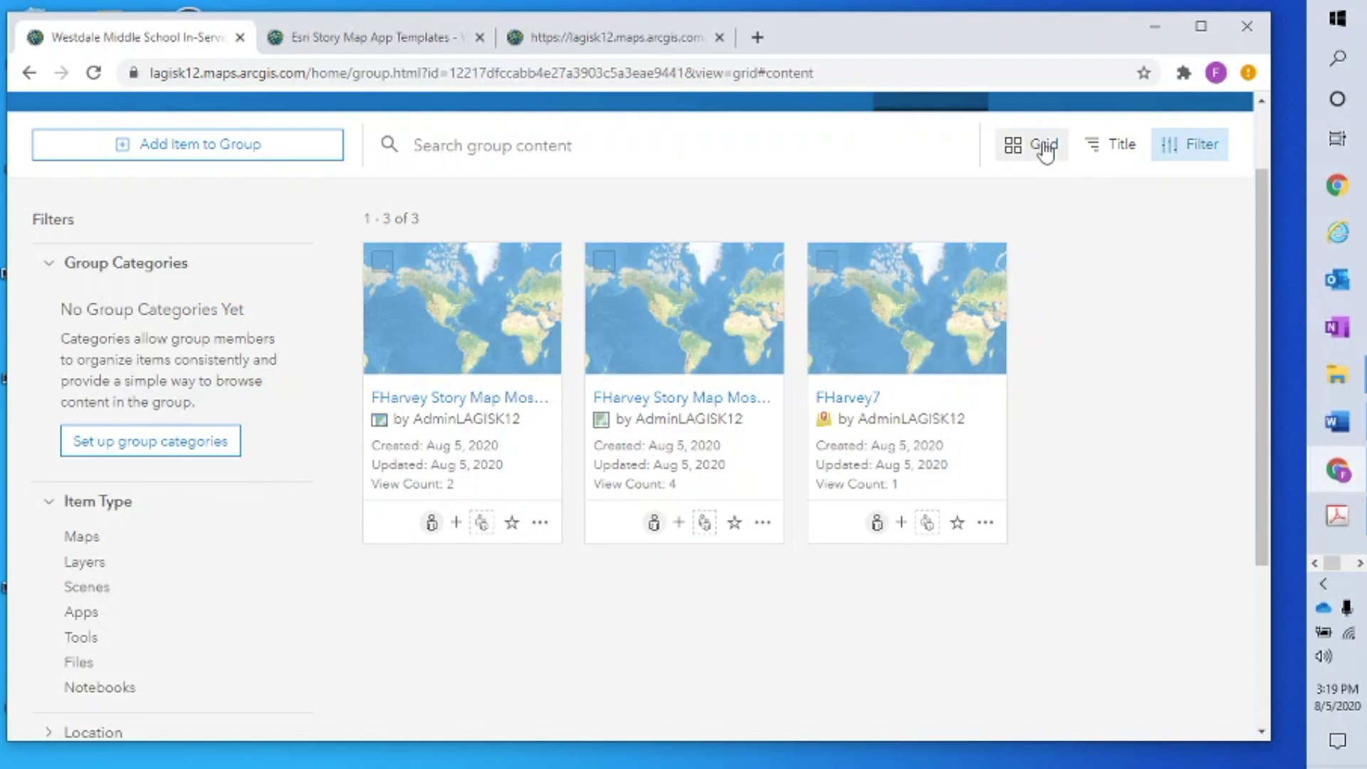
left_click(1044, 146)
left_click(937, 298)
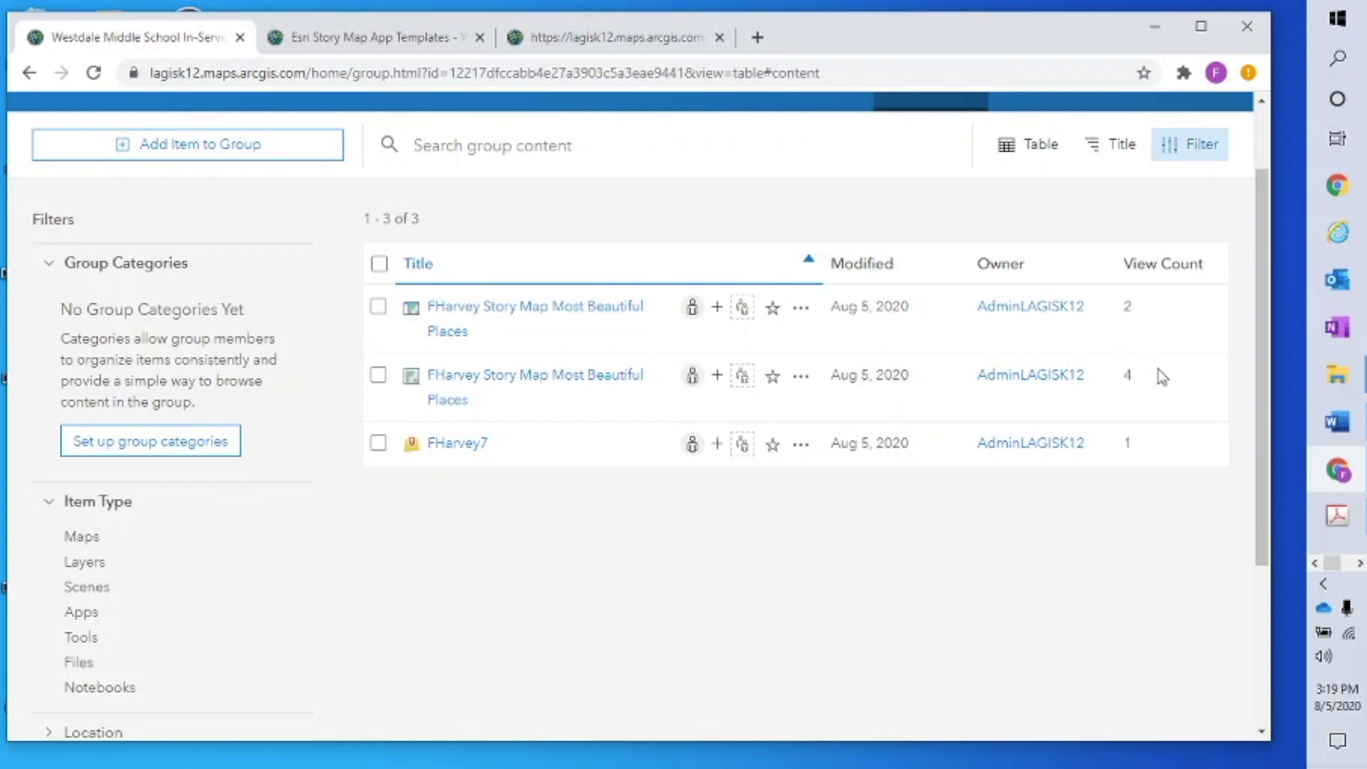
left_click(1039, 147)
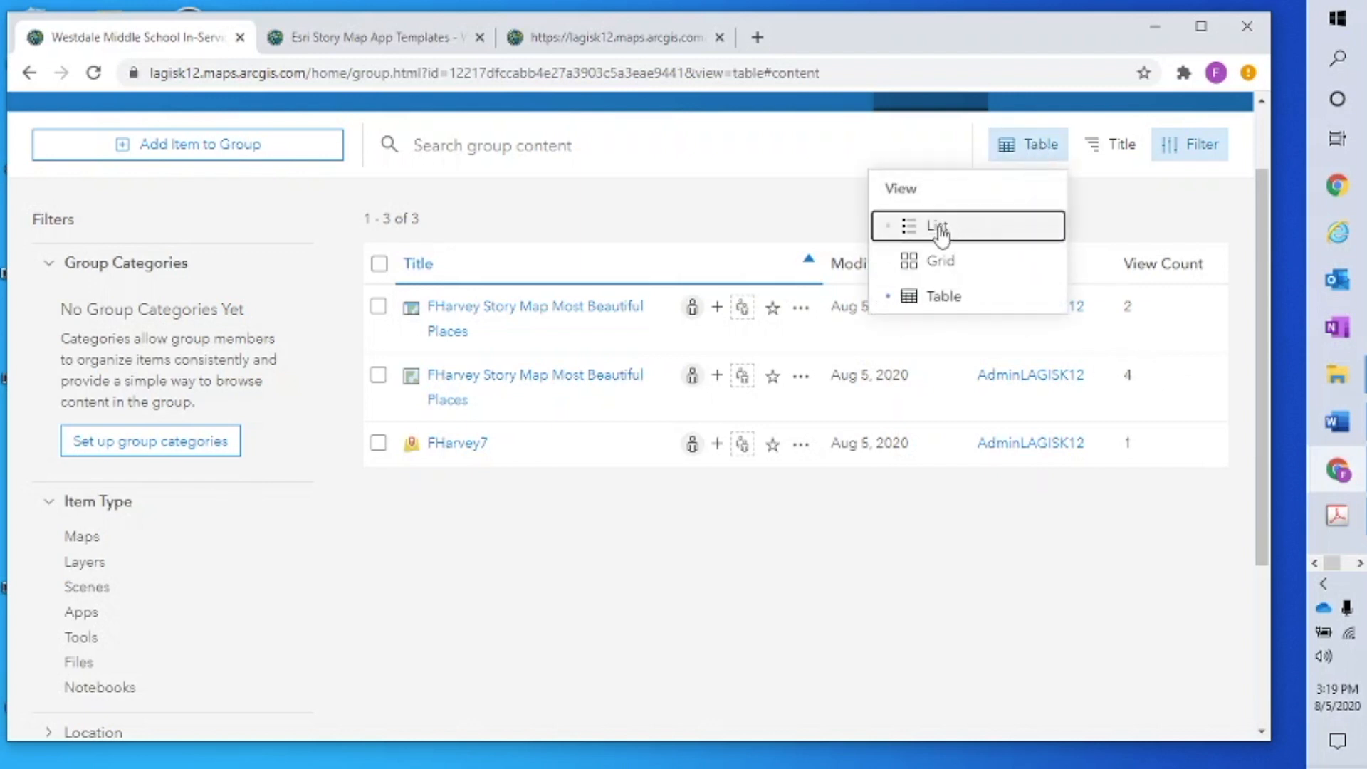
left_click(943, 232)
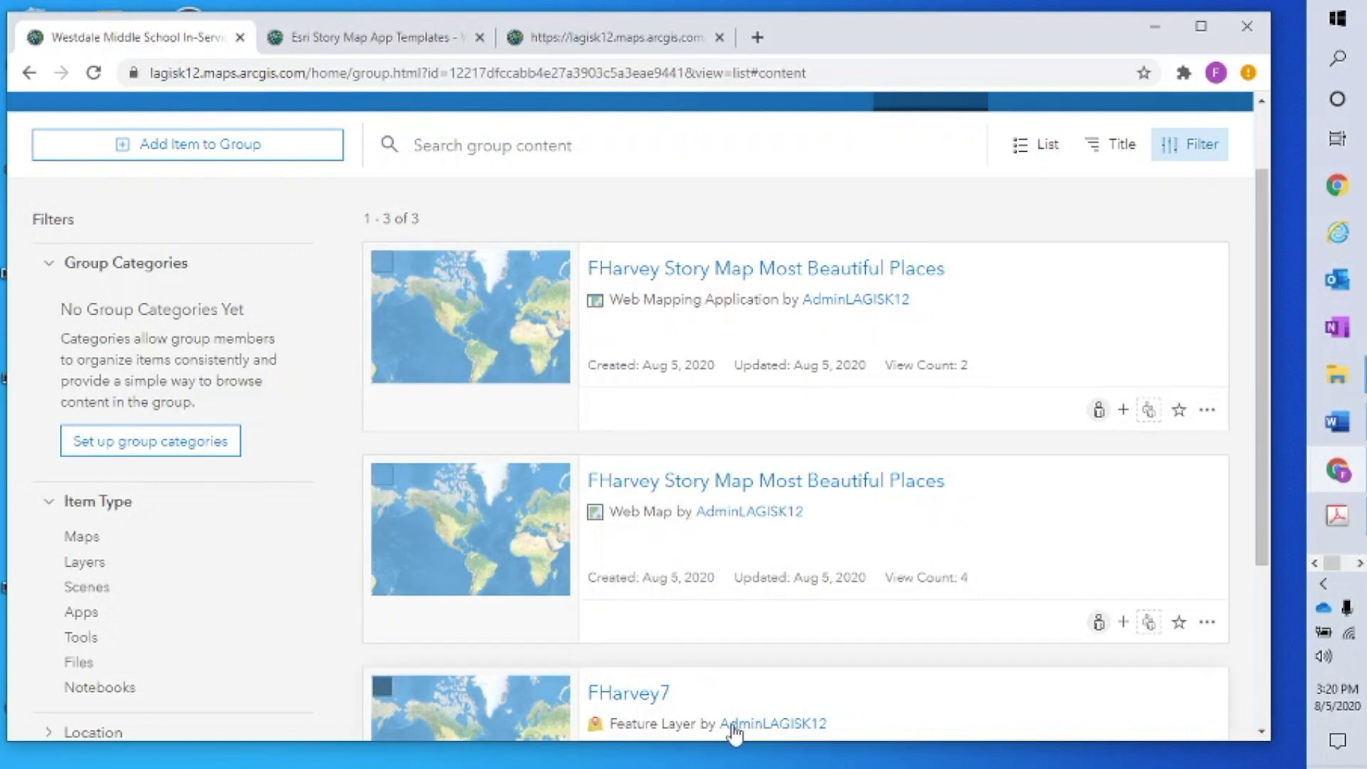
scroll(891, 665, "down", 2)
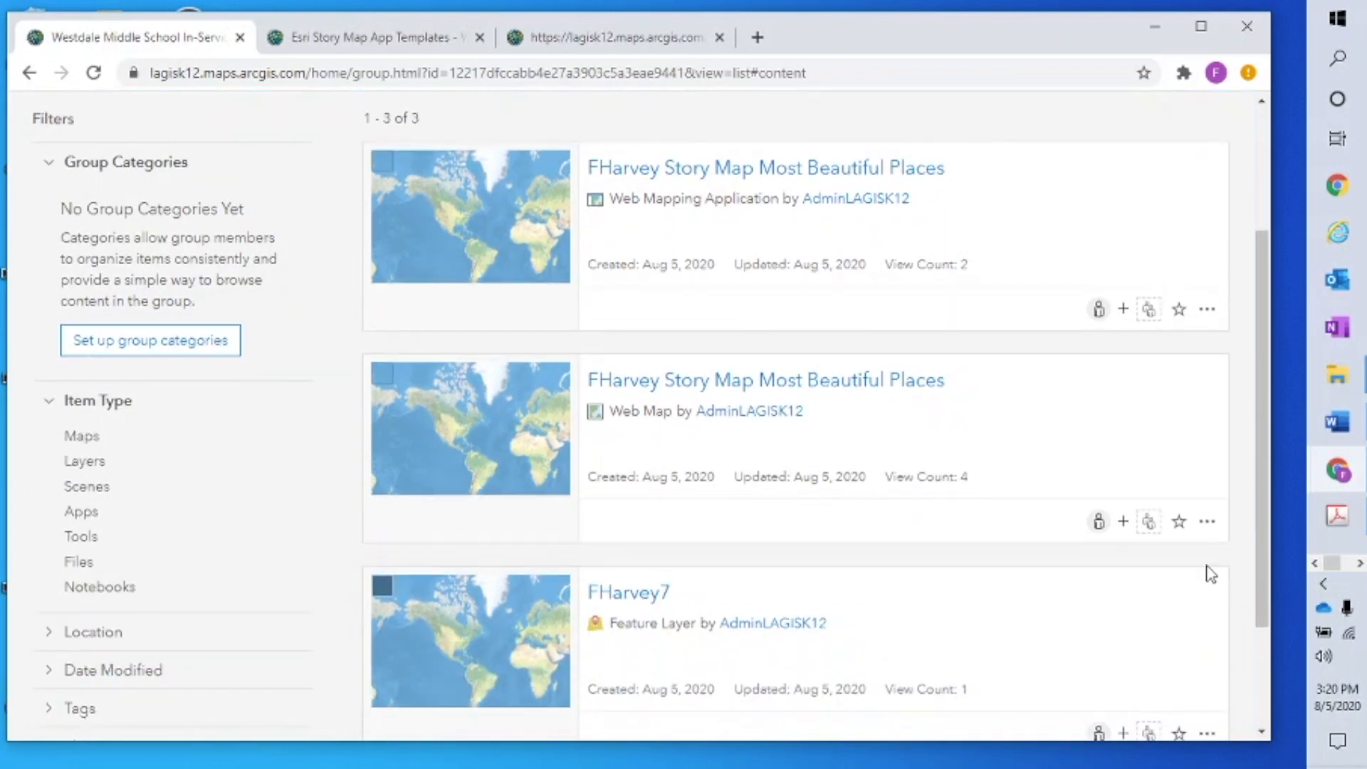
scroll(1211, 573, "up", 4)
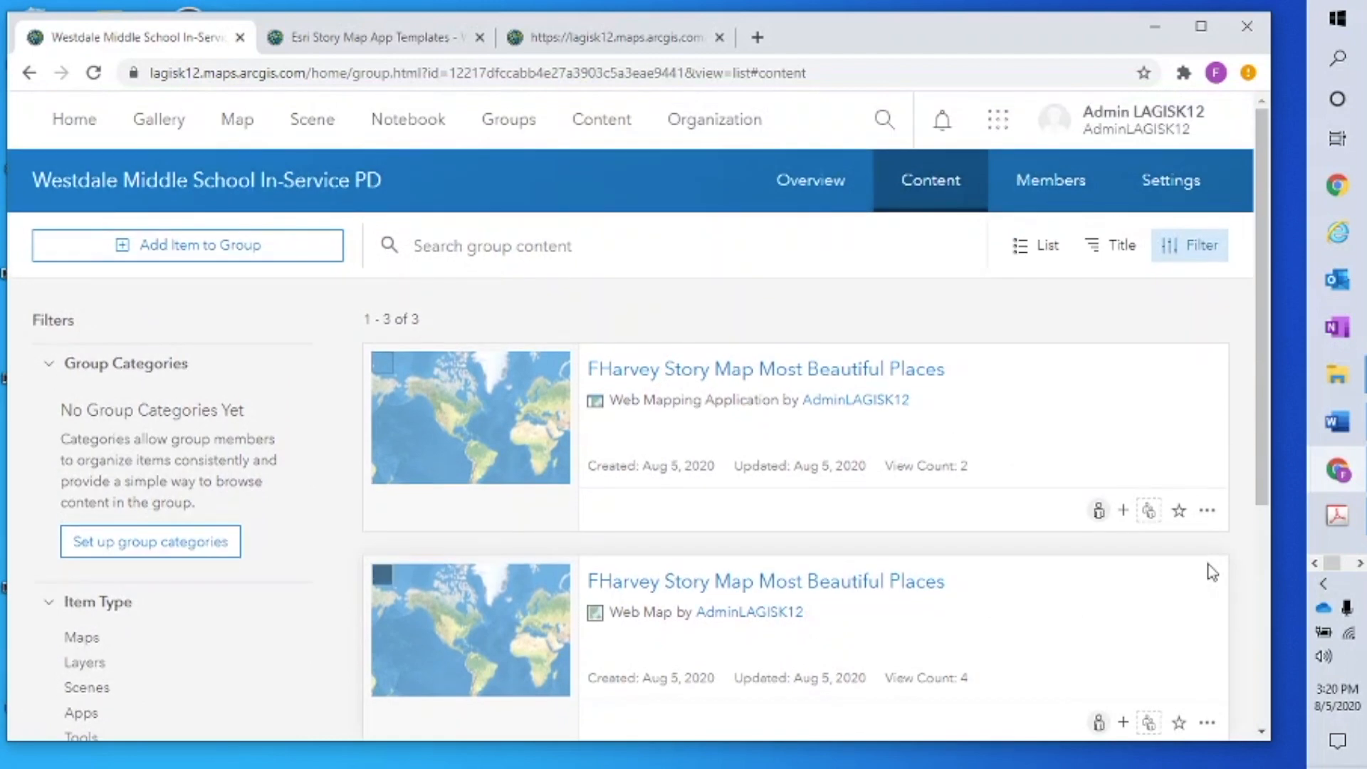
scroll(1211, 573, "down", 2)
scroll(1208, 567, "up", 2)
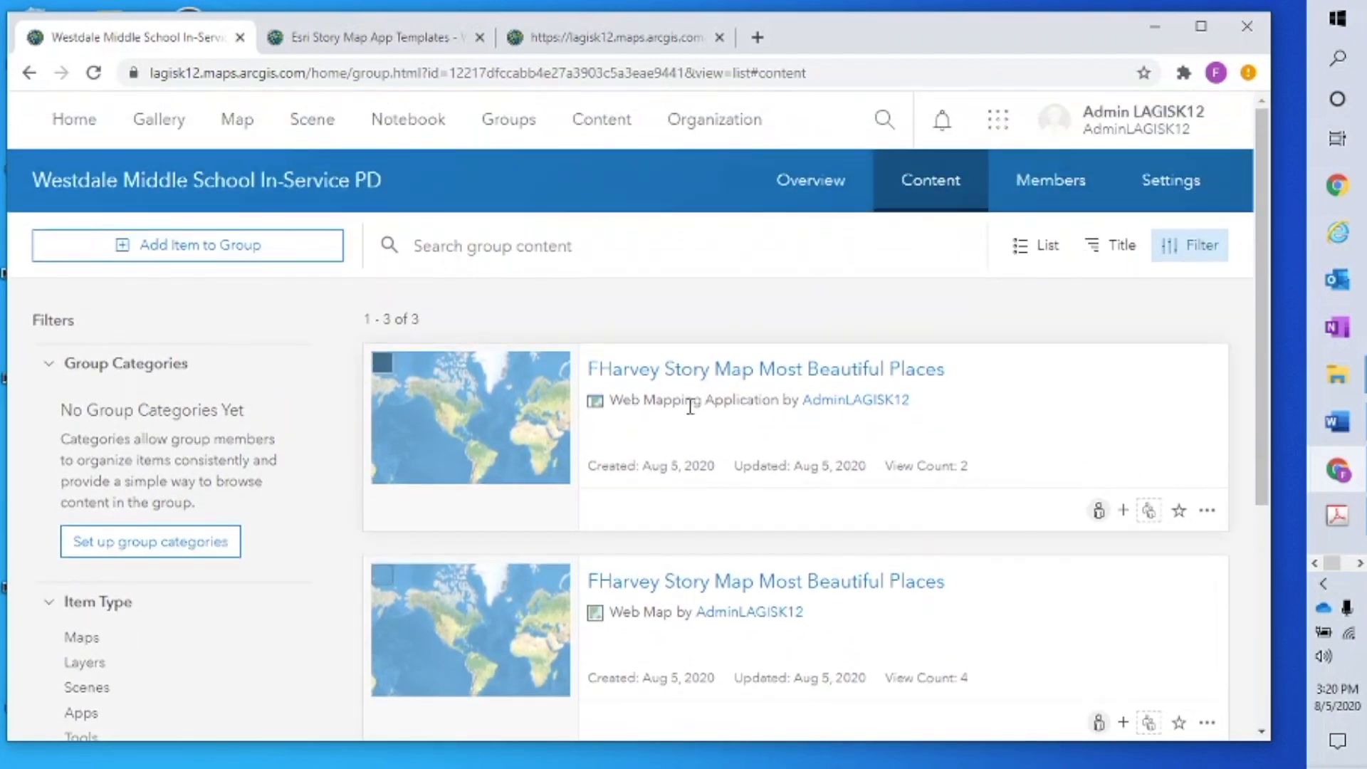
scroll(992, 430, "down", 4)
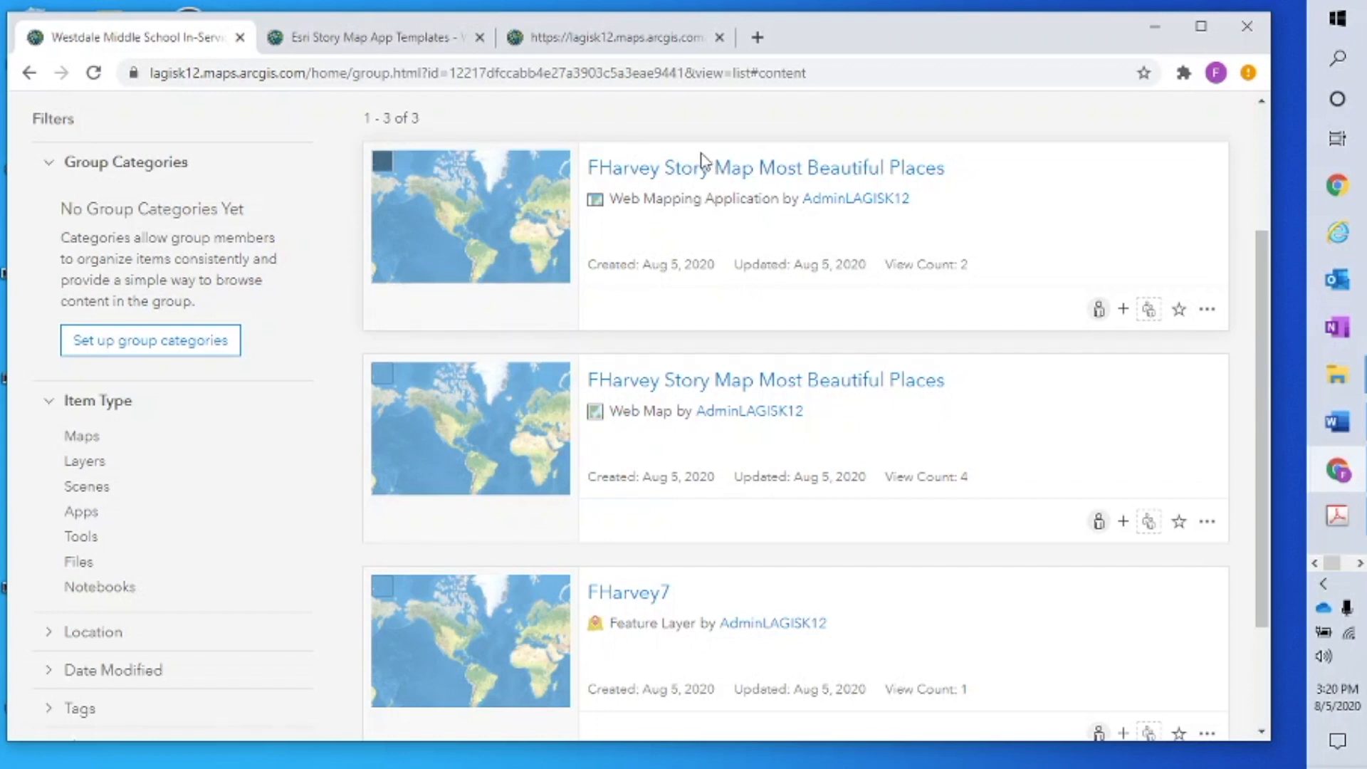
Open the FHarvey Story Map Most Beautiful Places item page and launch its map tour in a new tab
left_click(685, 173)
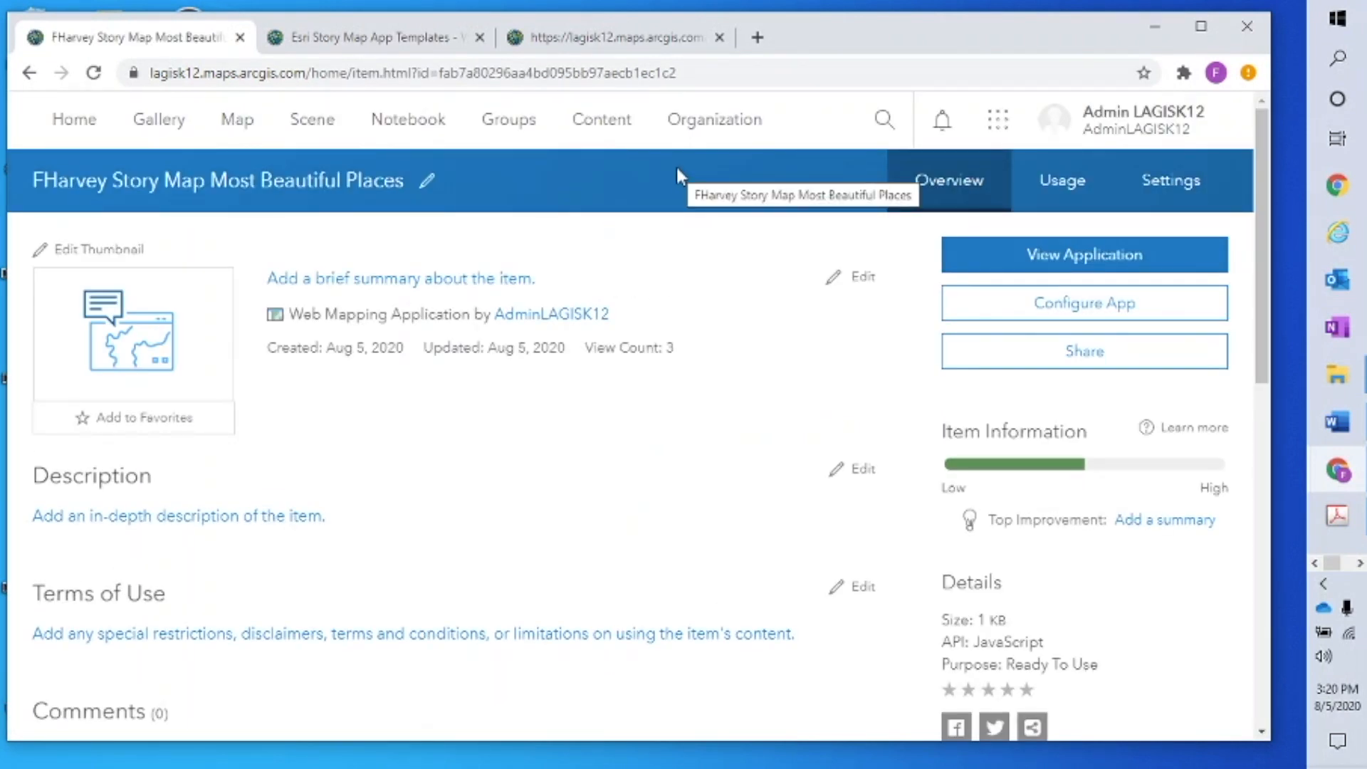
left_click(1063, 257)
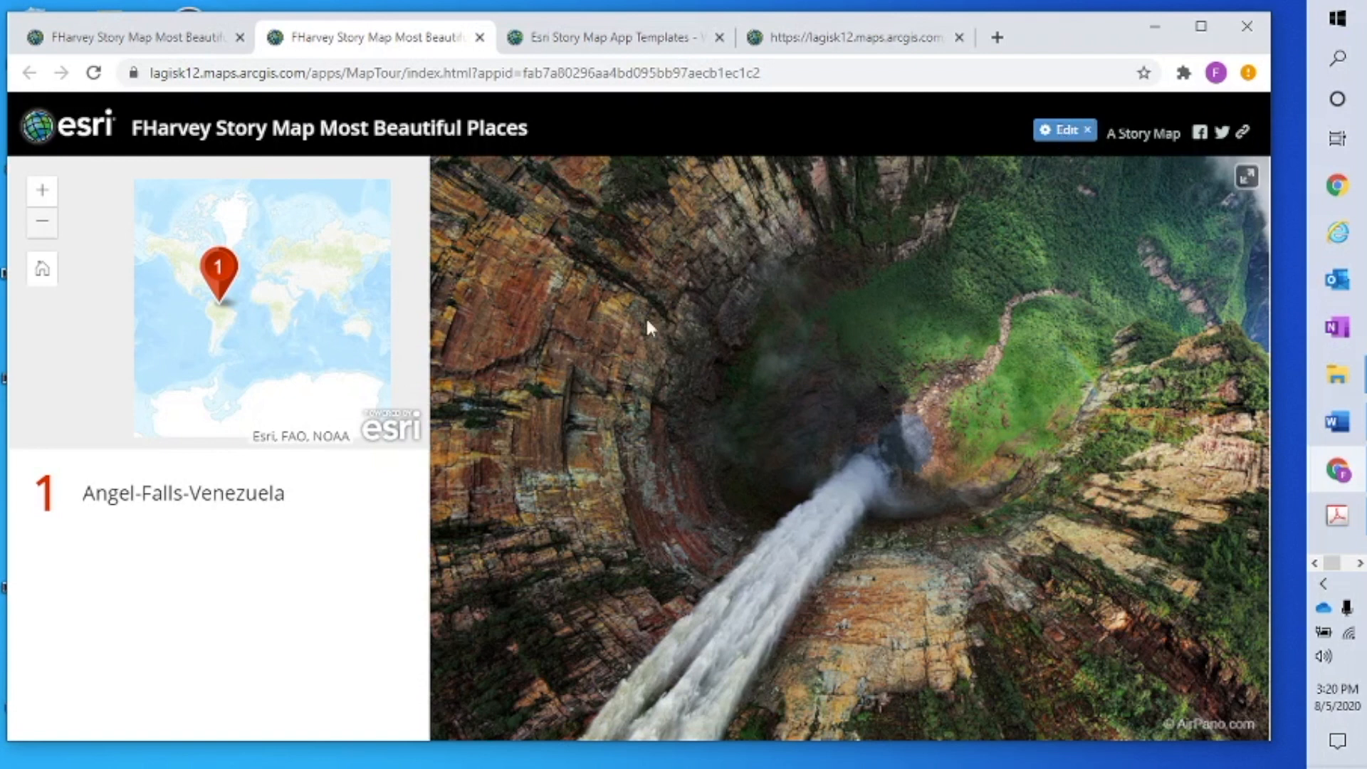
Switch to edit mode and start a new tour point with the cinque-terre-italy.jpg photo
left_click(1069, 134)
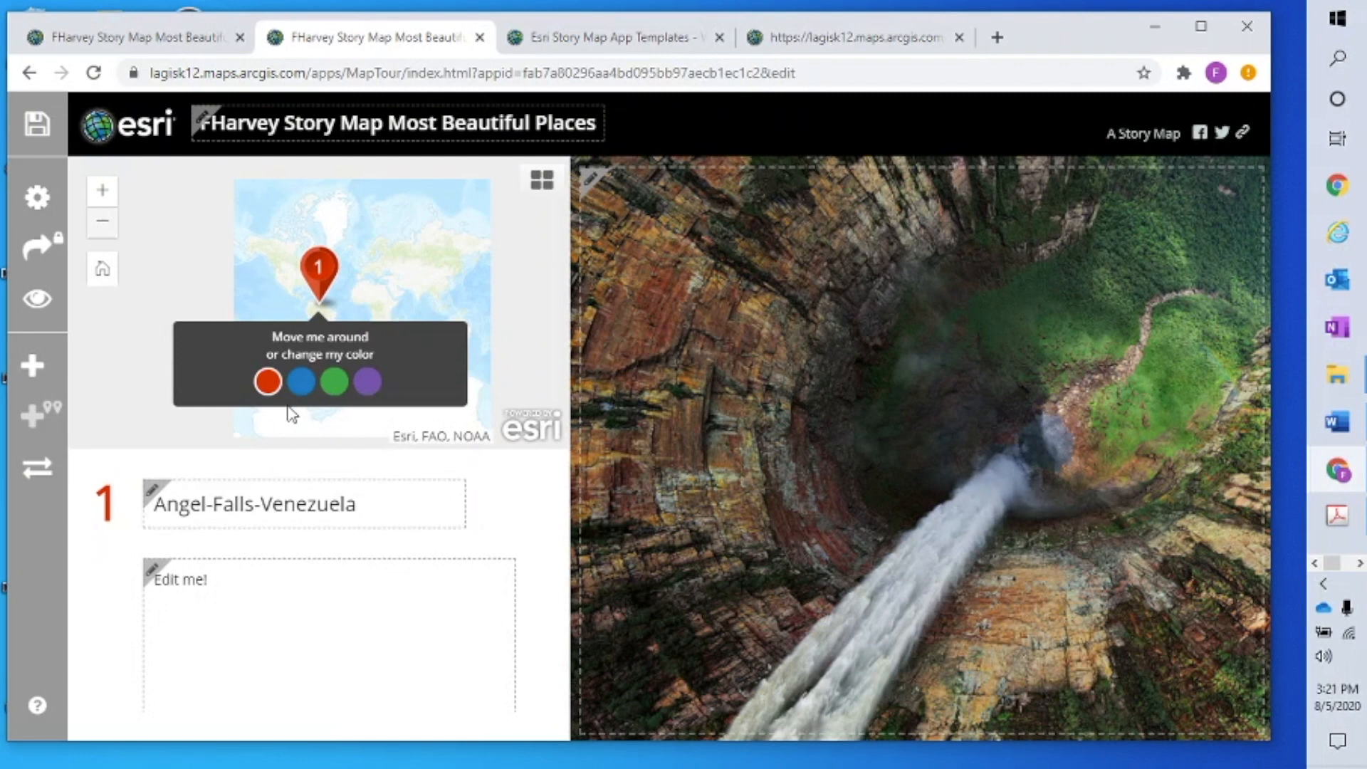
left_click(32, 367)
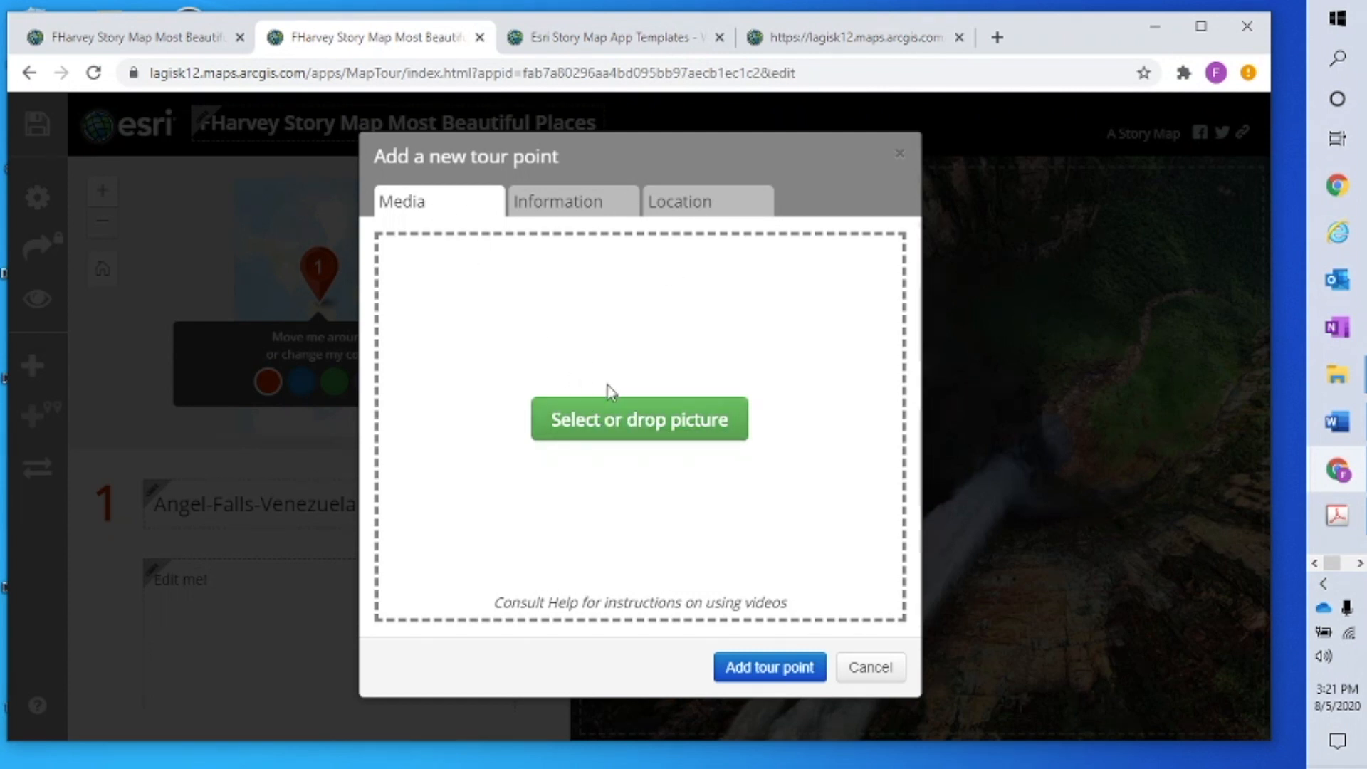
left_click(634, 422)
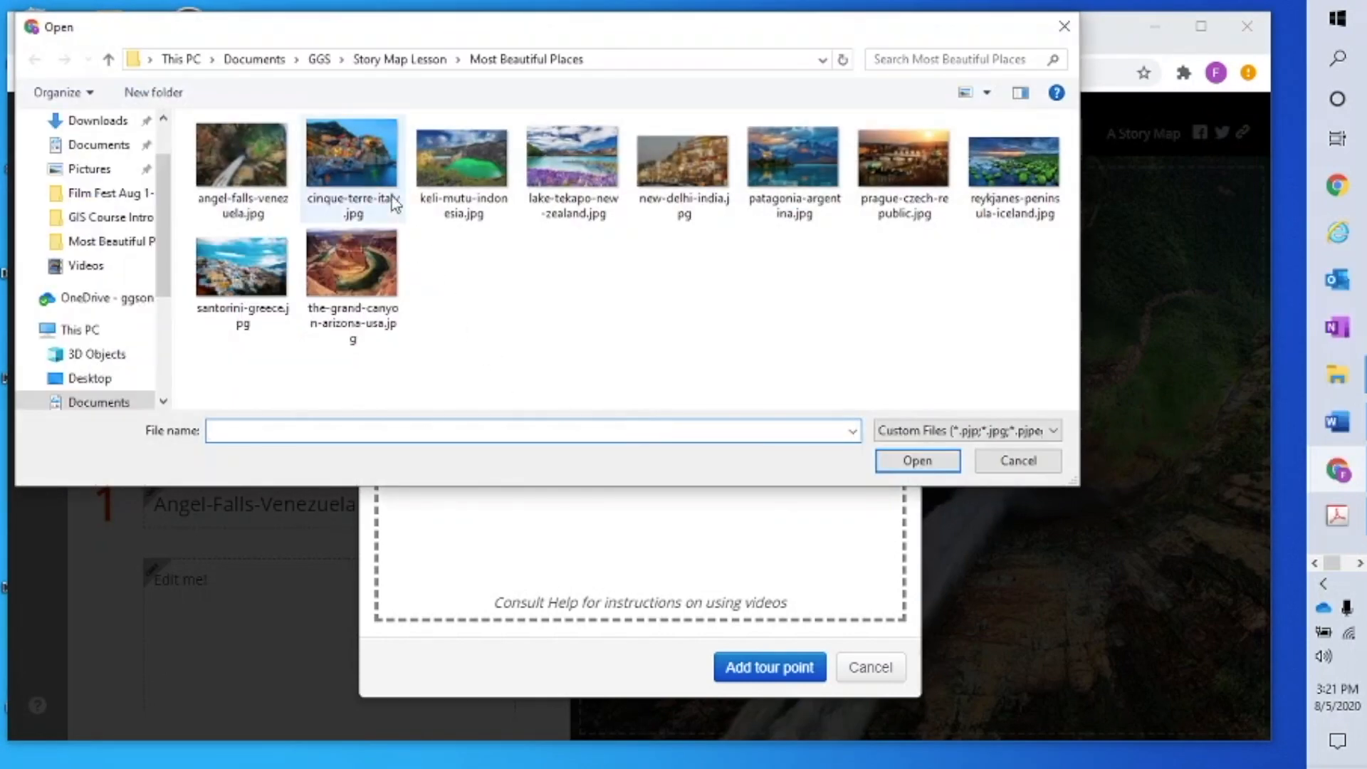
left_click(360, 164)
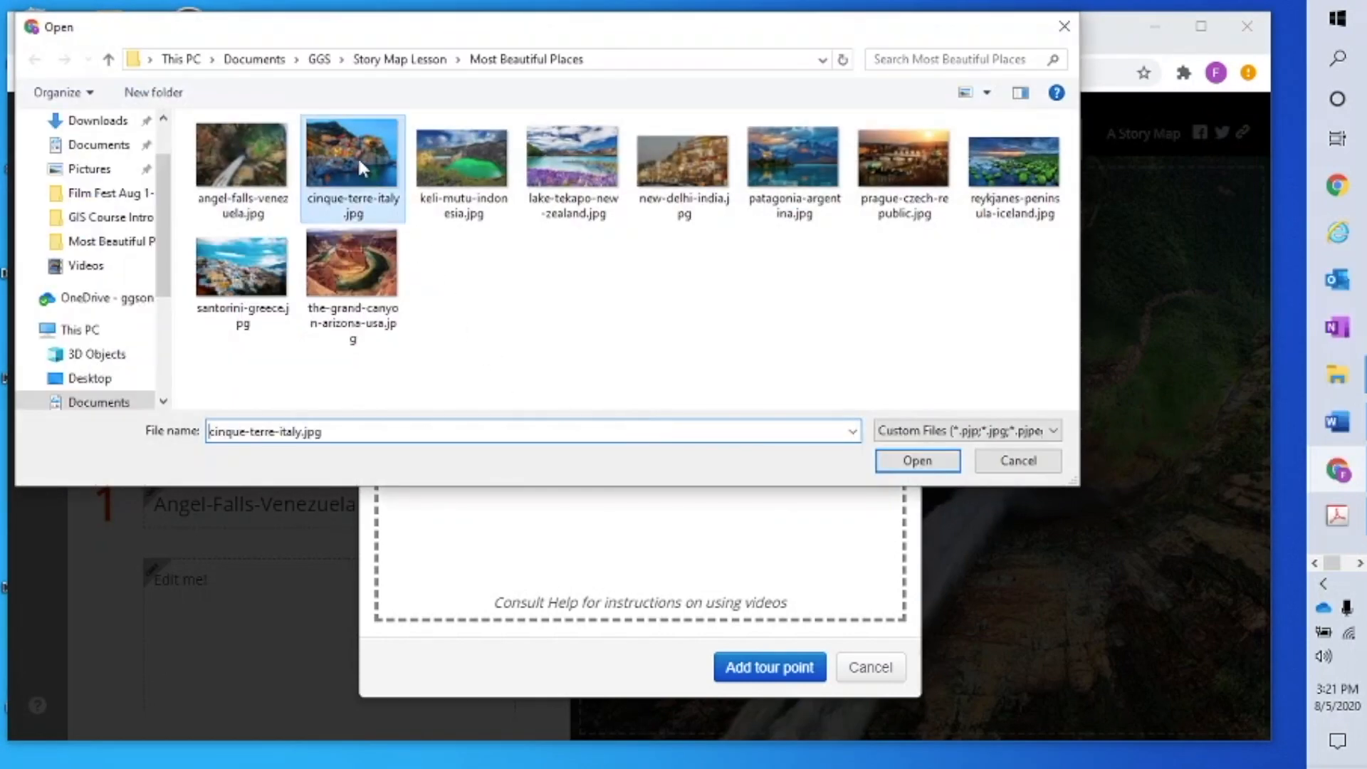
left_click(911, 461)
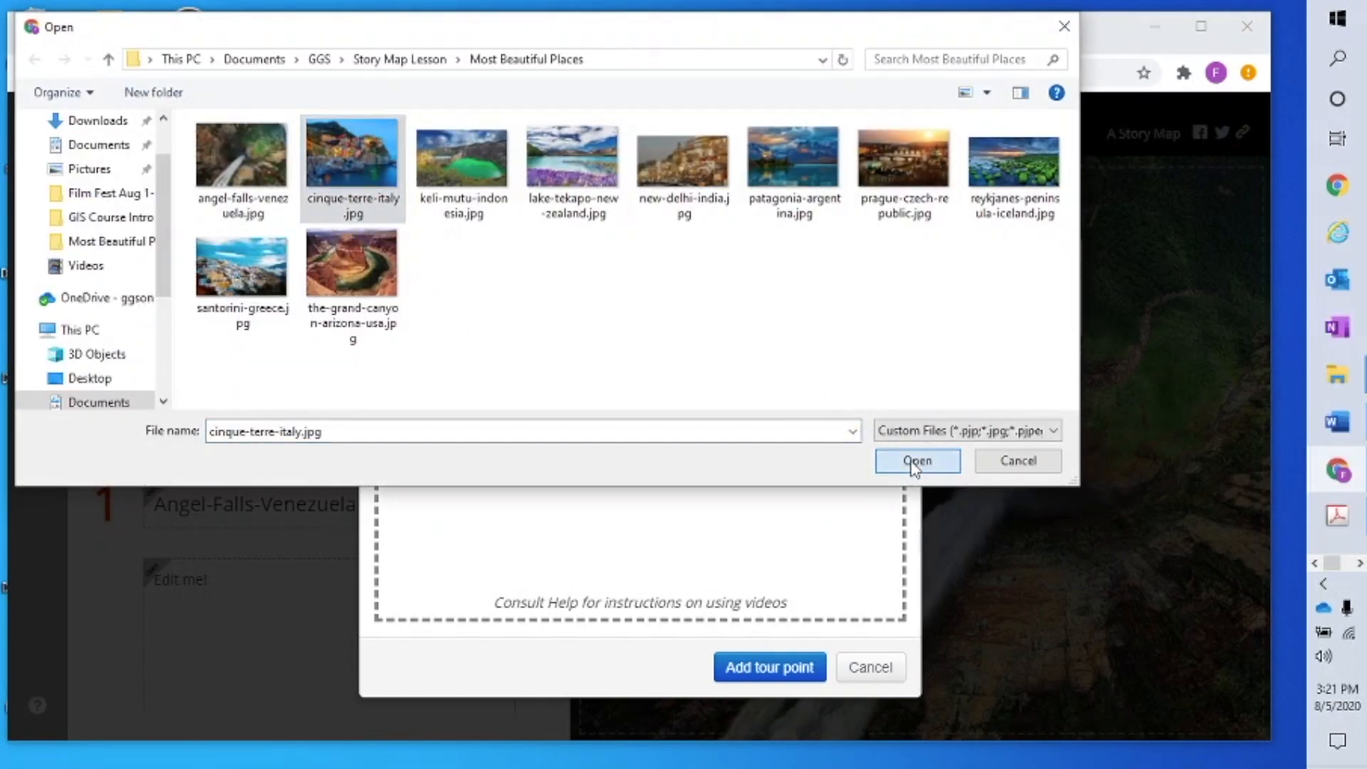
Locate Cinque-Terre-Italy by its copied name, give it a blue marker, and add it as point 2
left_click(613, 205)
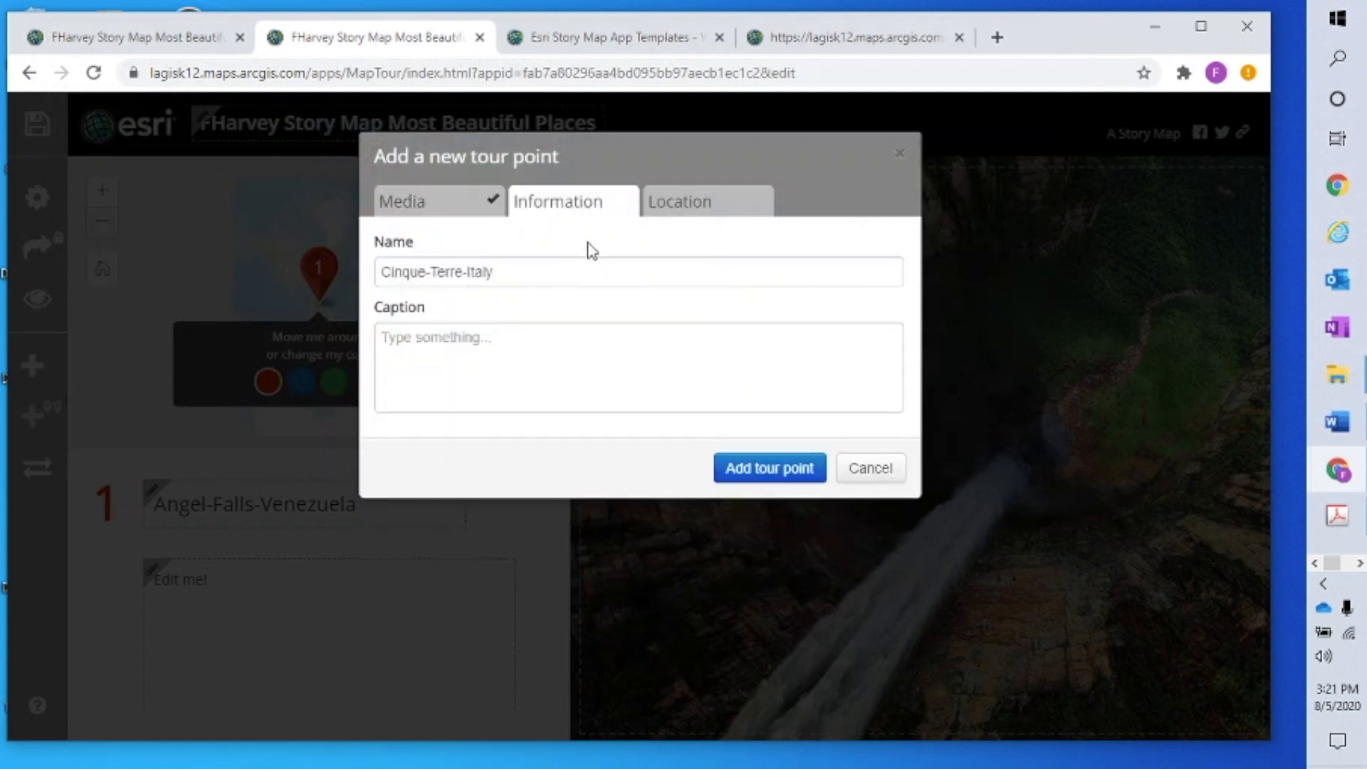
triple_click(467, 281)
right_click(466, 286)
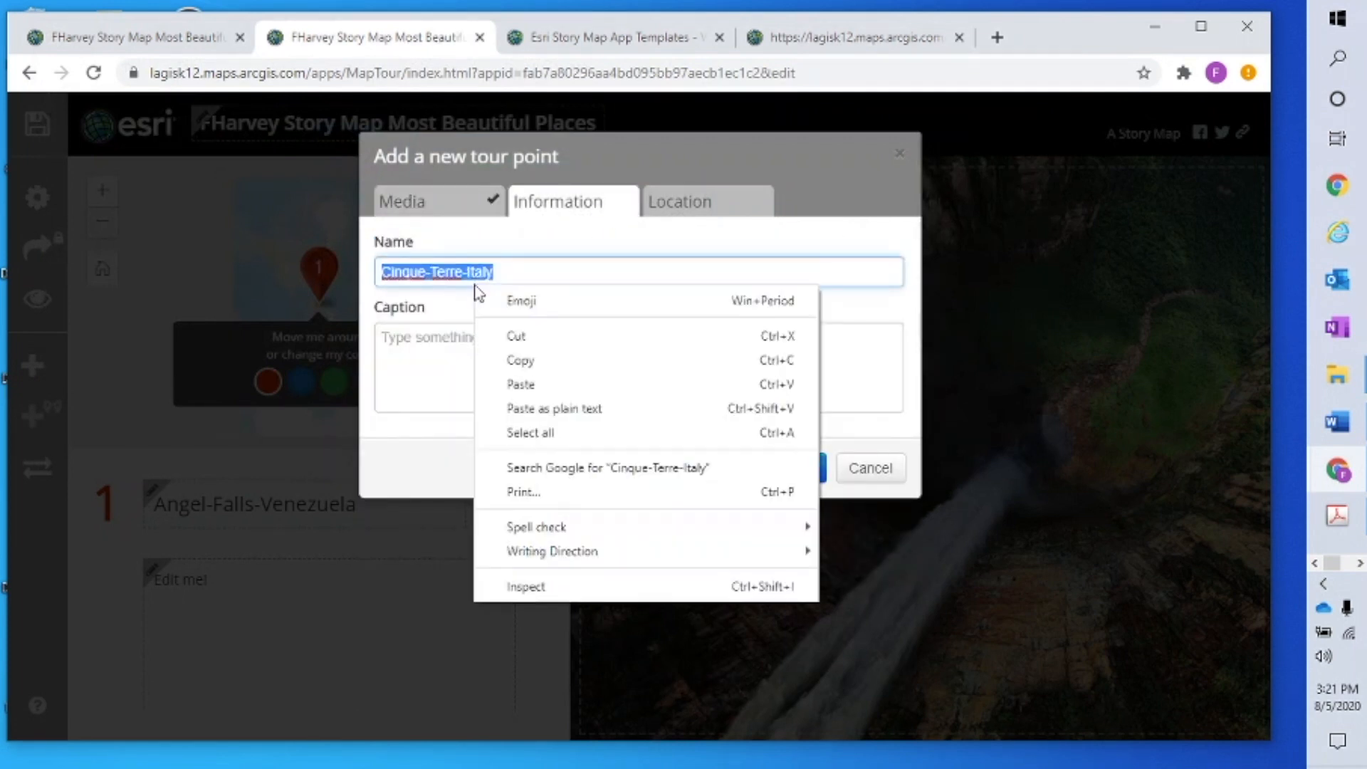
left_click(537, 376)
left_click(723, 207)
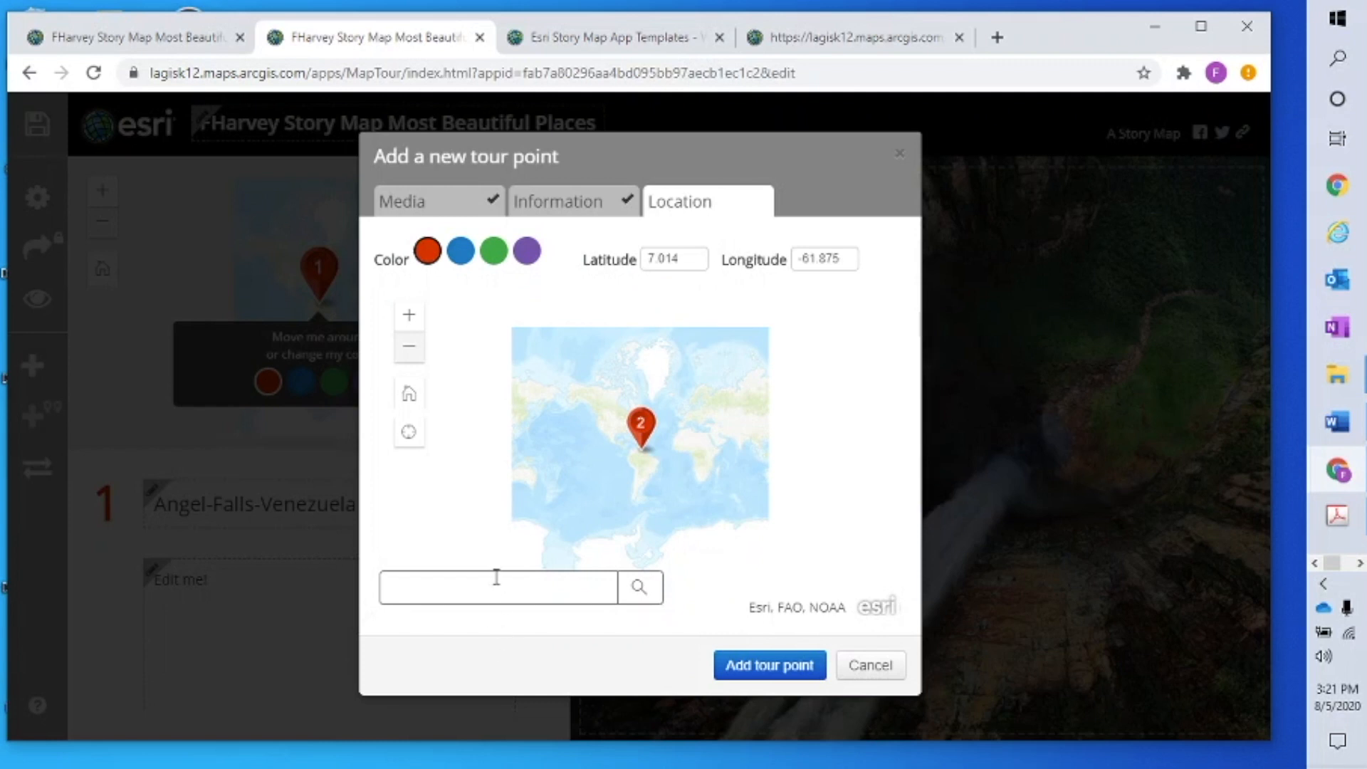
right_click(489, 586)
left_click(566, 430)
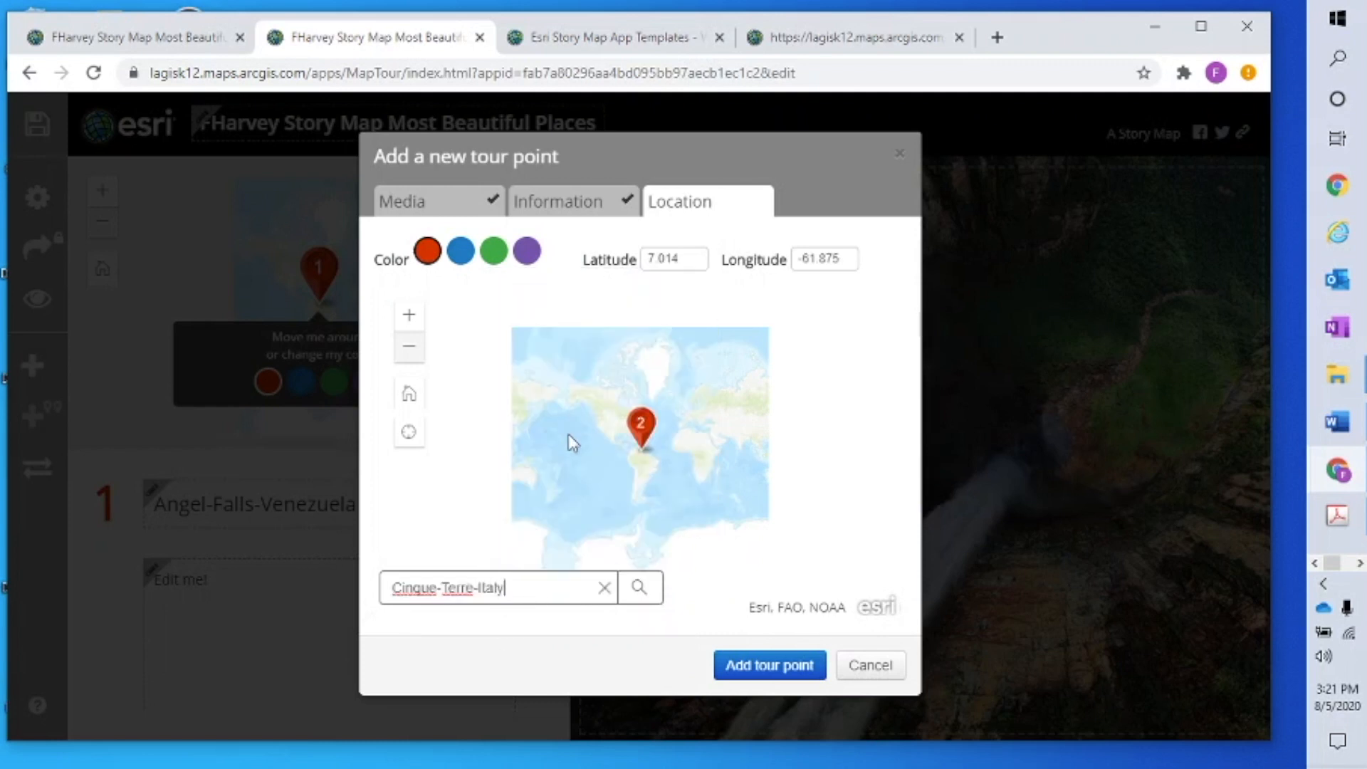
left_click(639, 587)
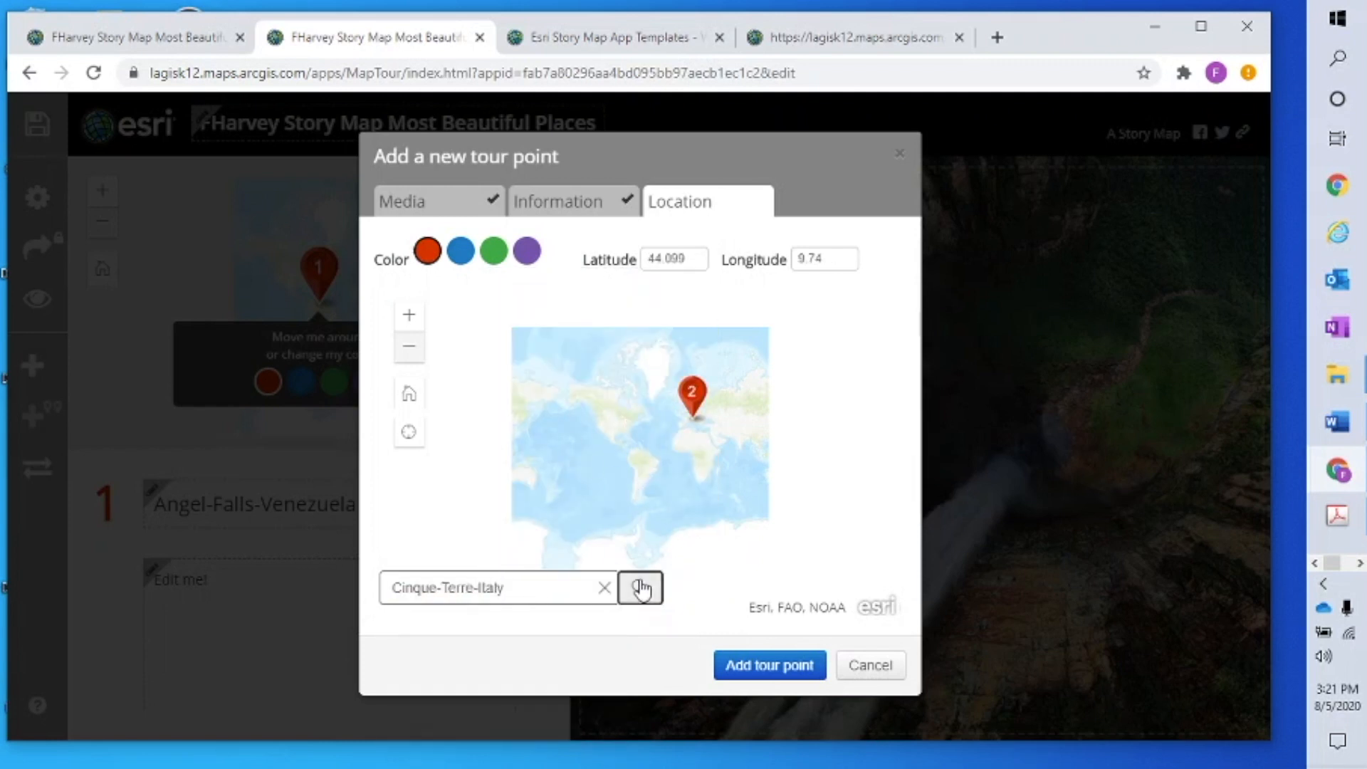
left_click(461, 255)
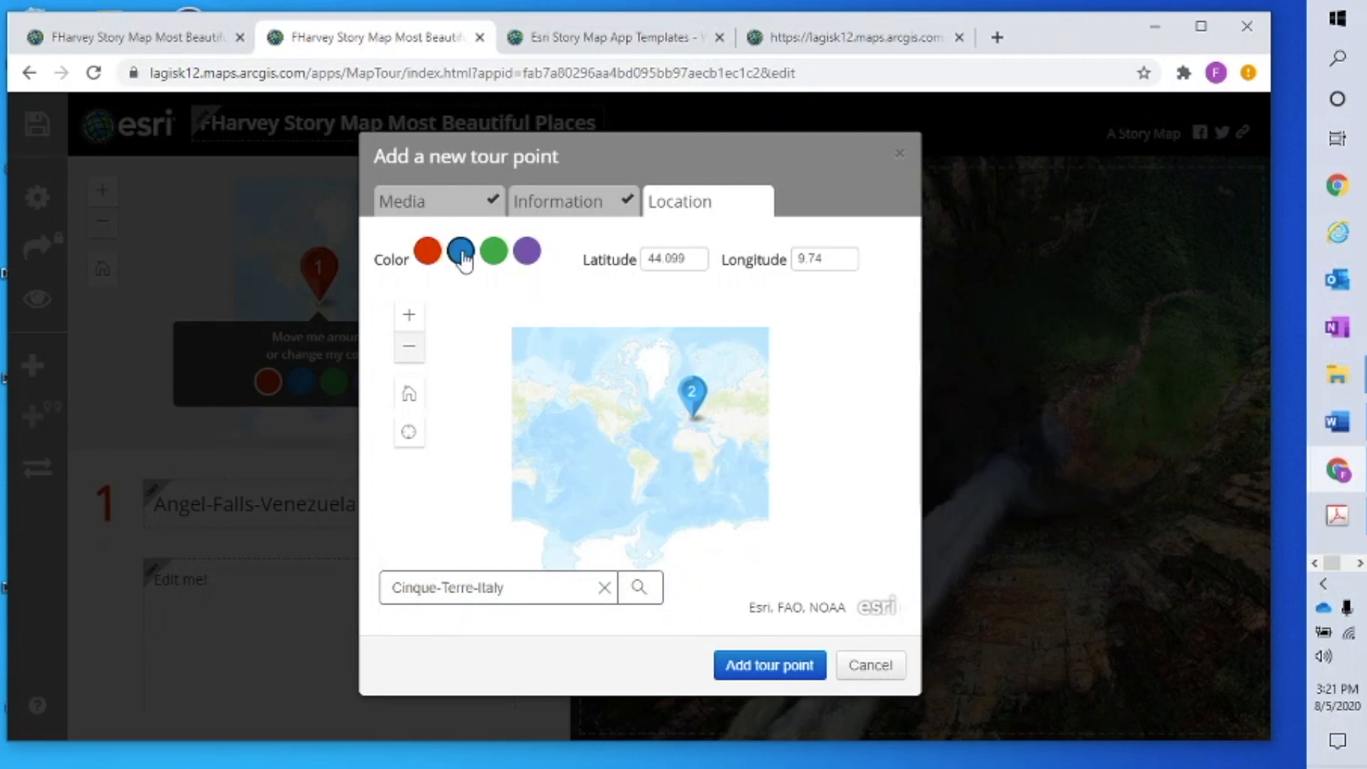
left_click(768, 669)
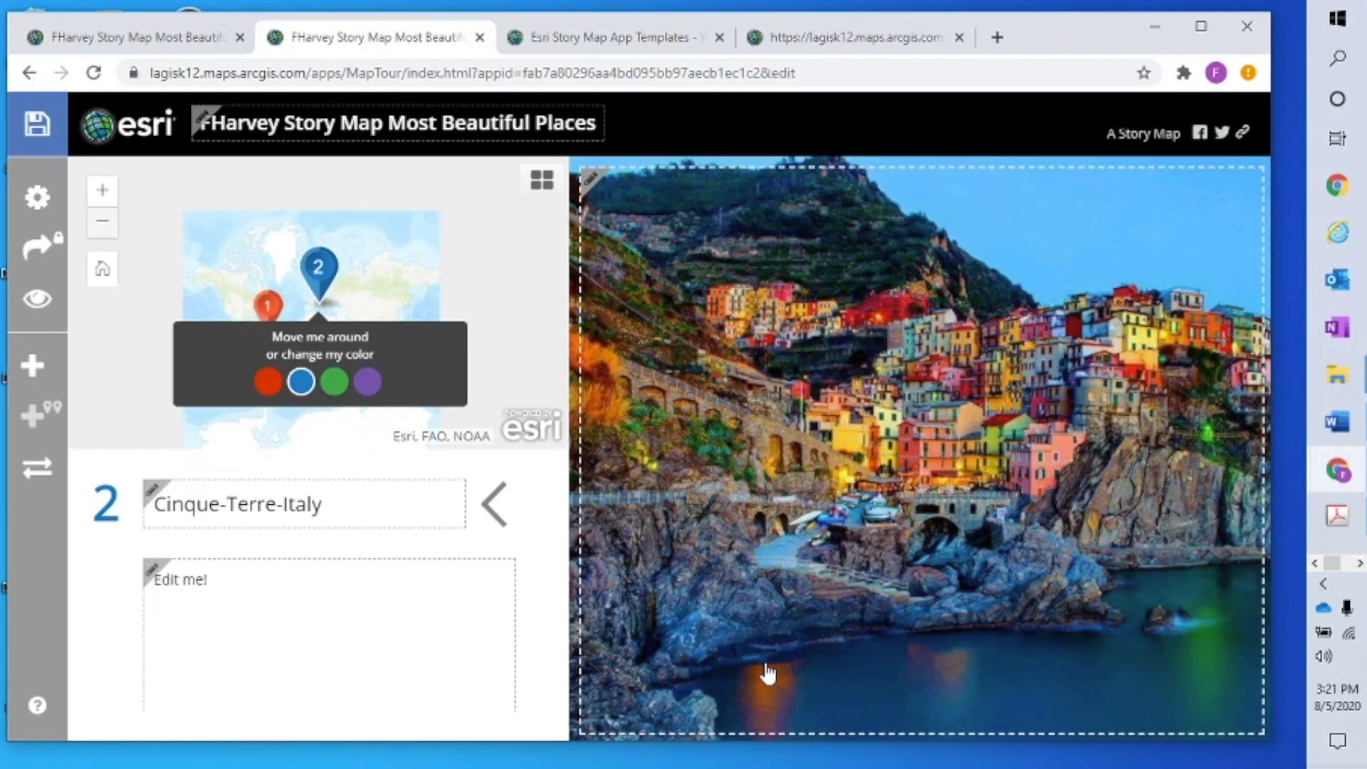
Start tour point 3 with the keli-mutu-indonesia.jpg crater lake photo
left_click(31, 365)
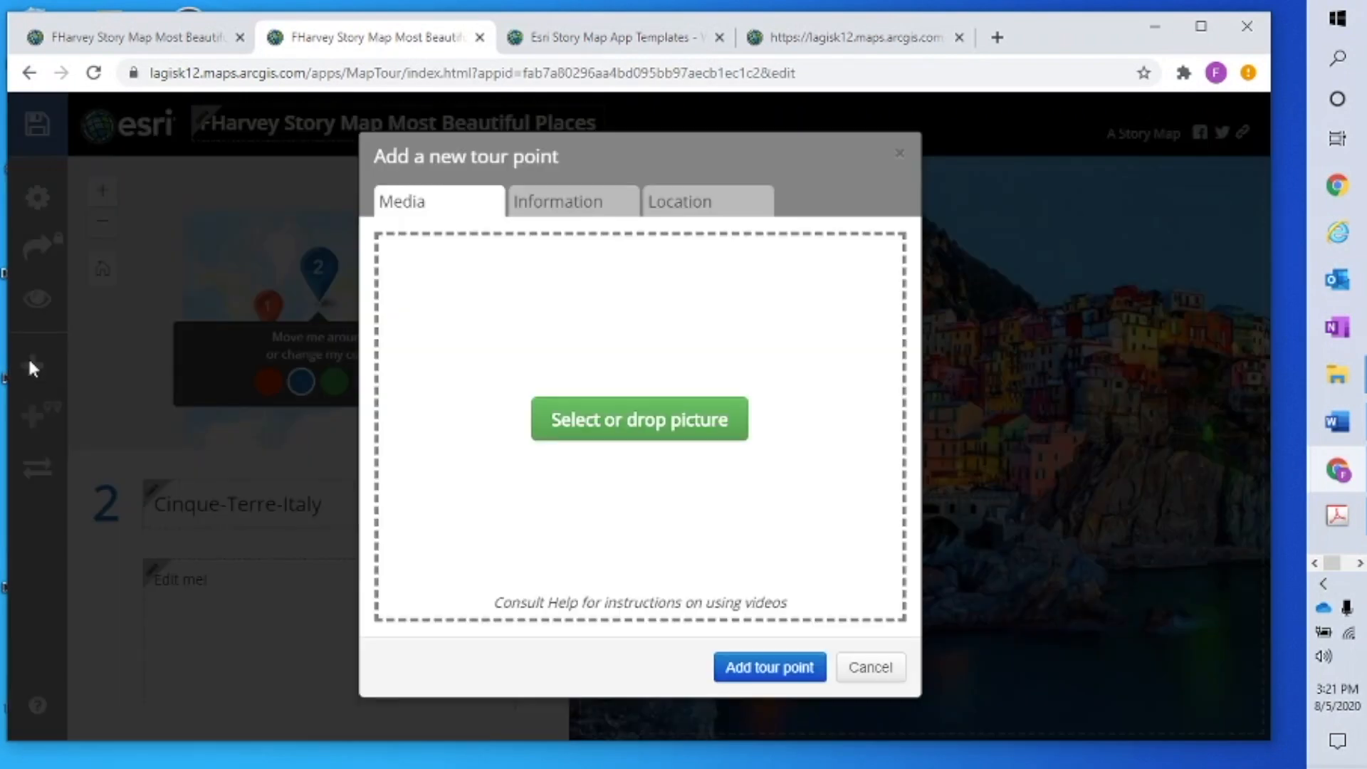
left_click(683, 420)
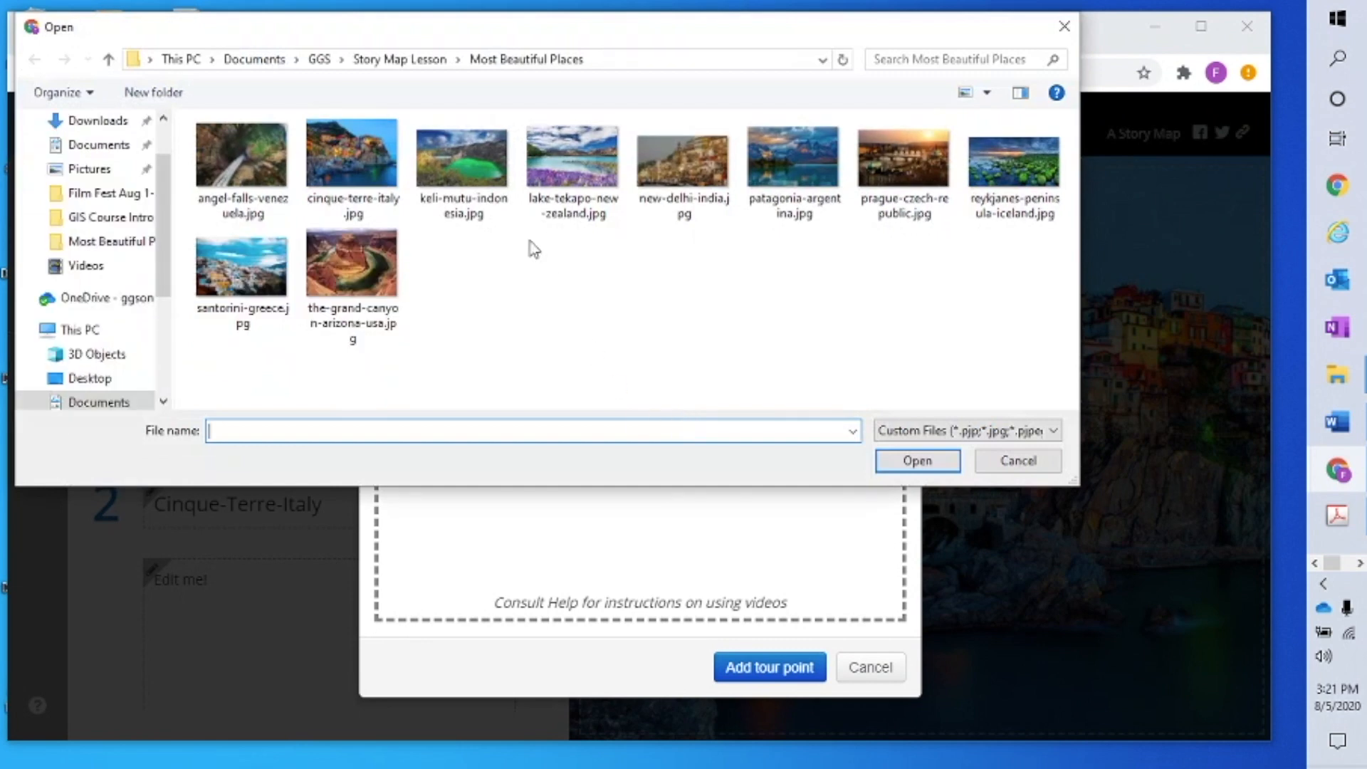
left_click(474, 165)
left_click(950, 459)
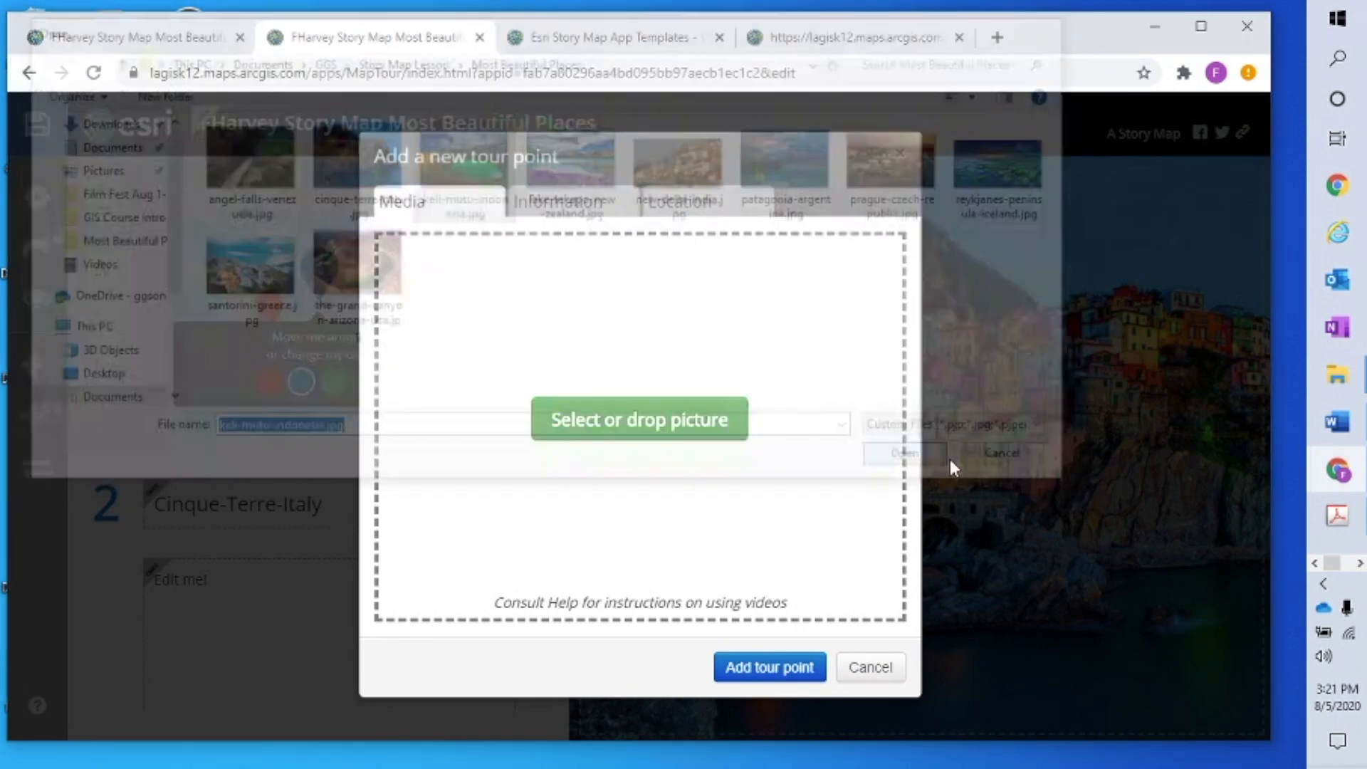
Locate Keli-Mutu-Indonesia from its copied name, mark it green, and add it to the tour
left_click(601, 206)
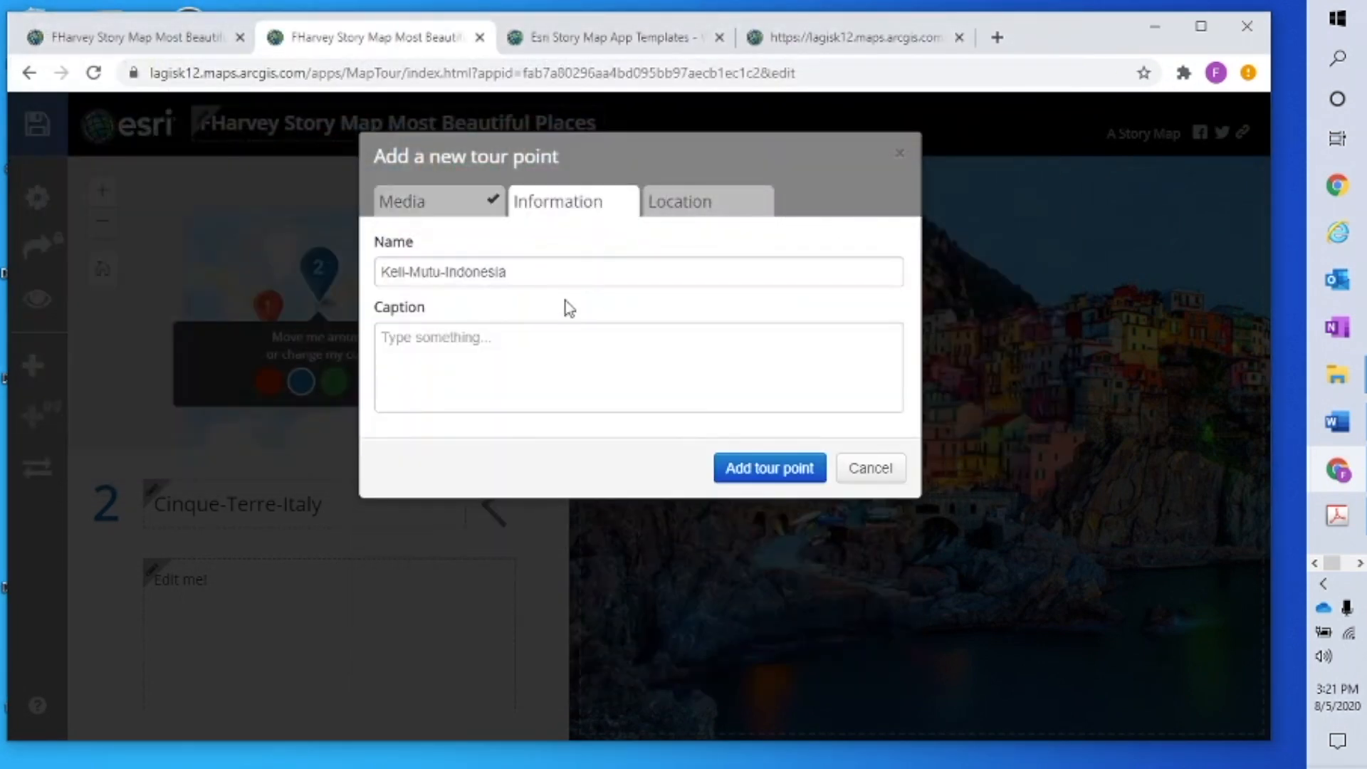
triple_click(421, 284)
right_click(447, 270)
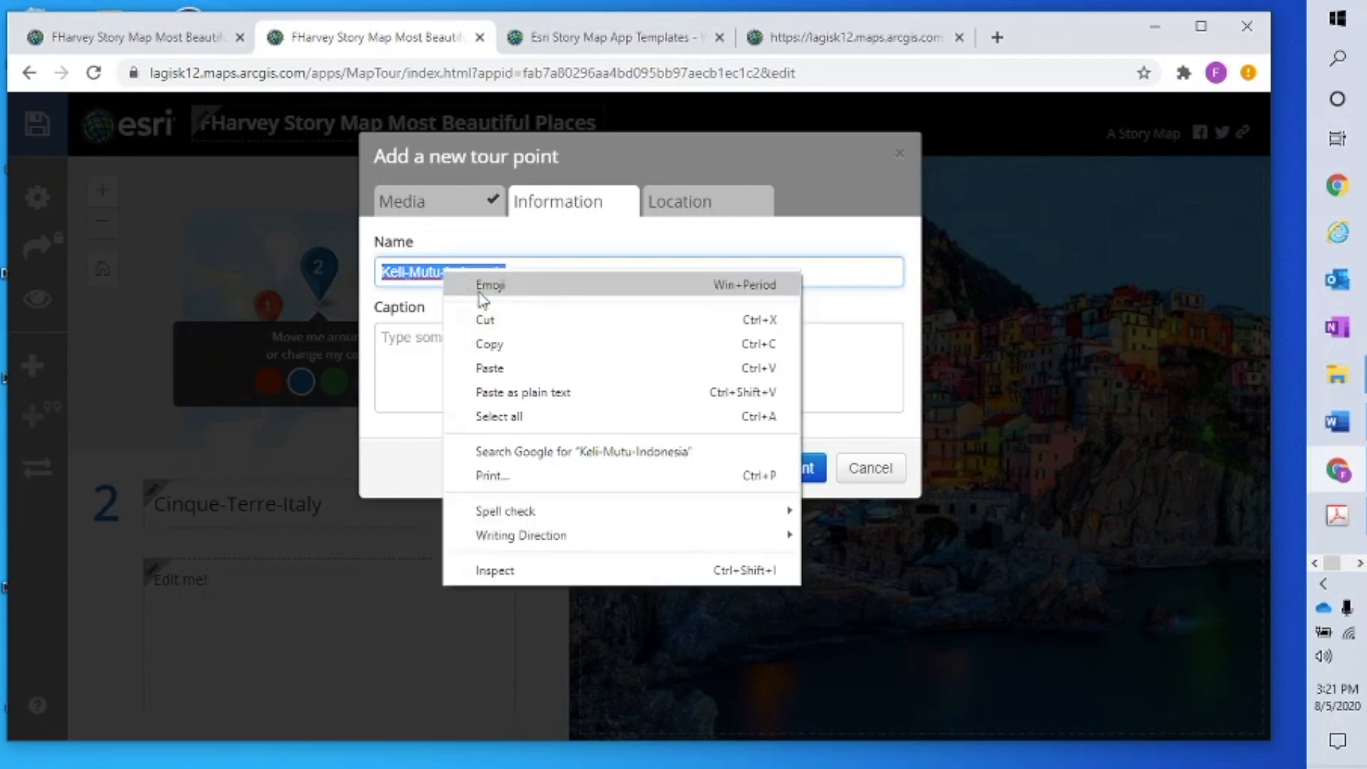
left_click(516, 345)
left_click(741, 208)
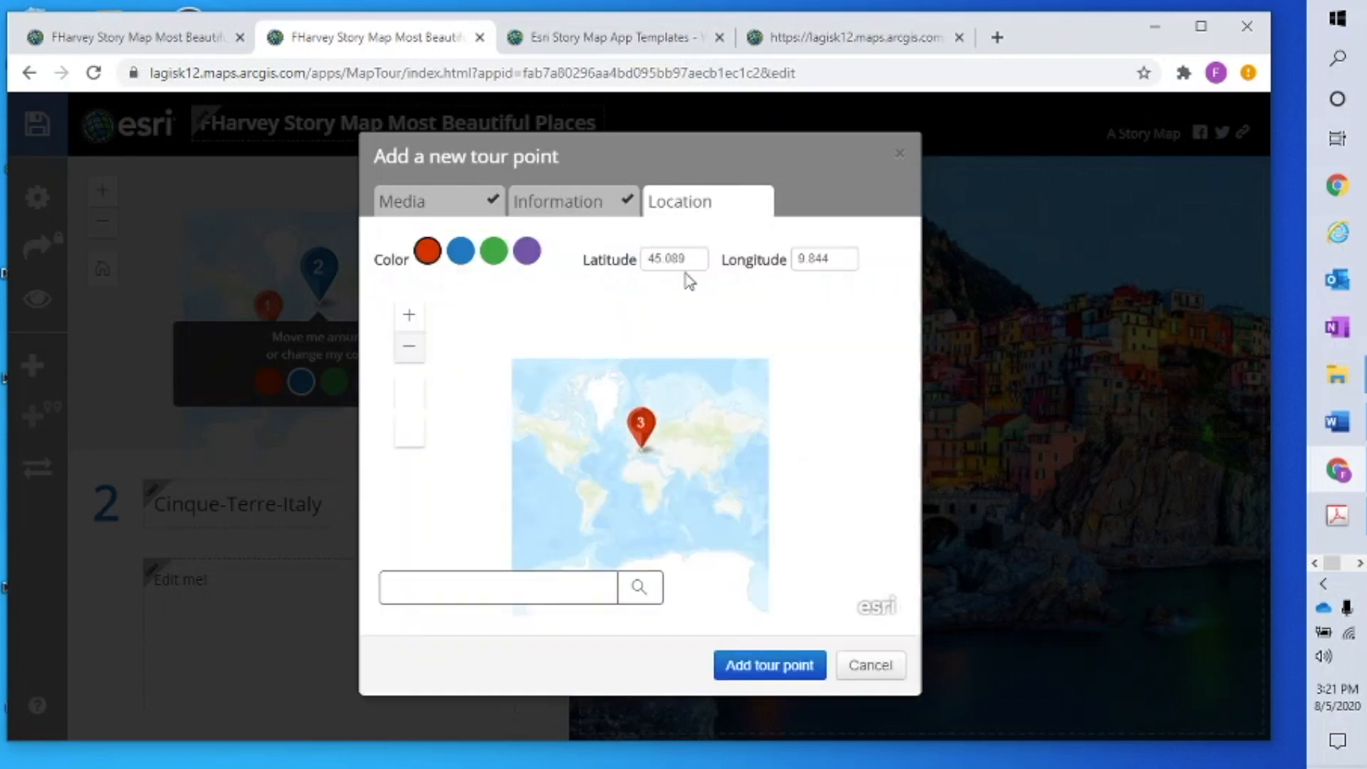
right_click(511, 587)
left_click(595, 425)
left_click(493, 255)
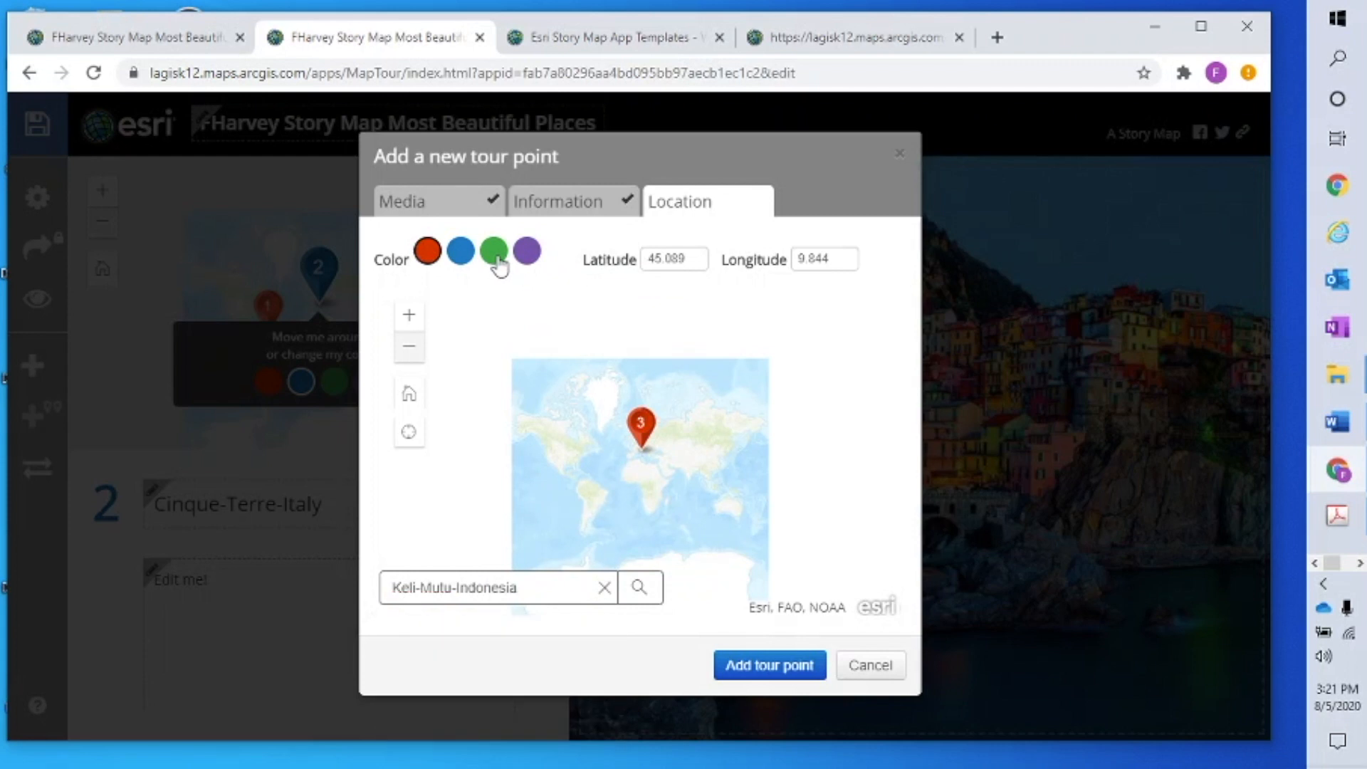
left_click(786, 675)
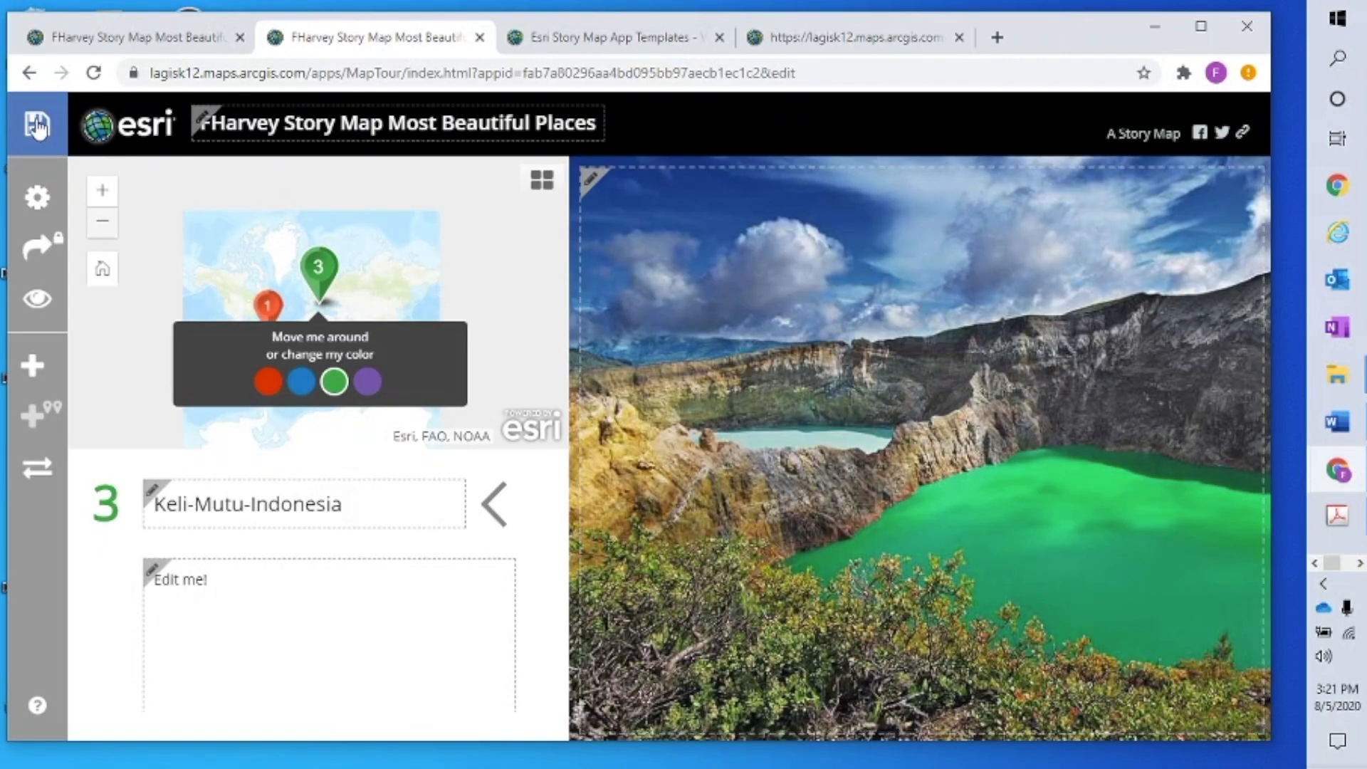
Save the three-point story map and close the extra fourth browser tab
left_click(36, 126)
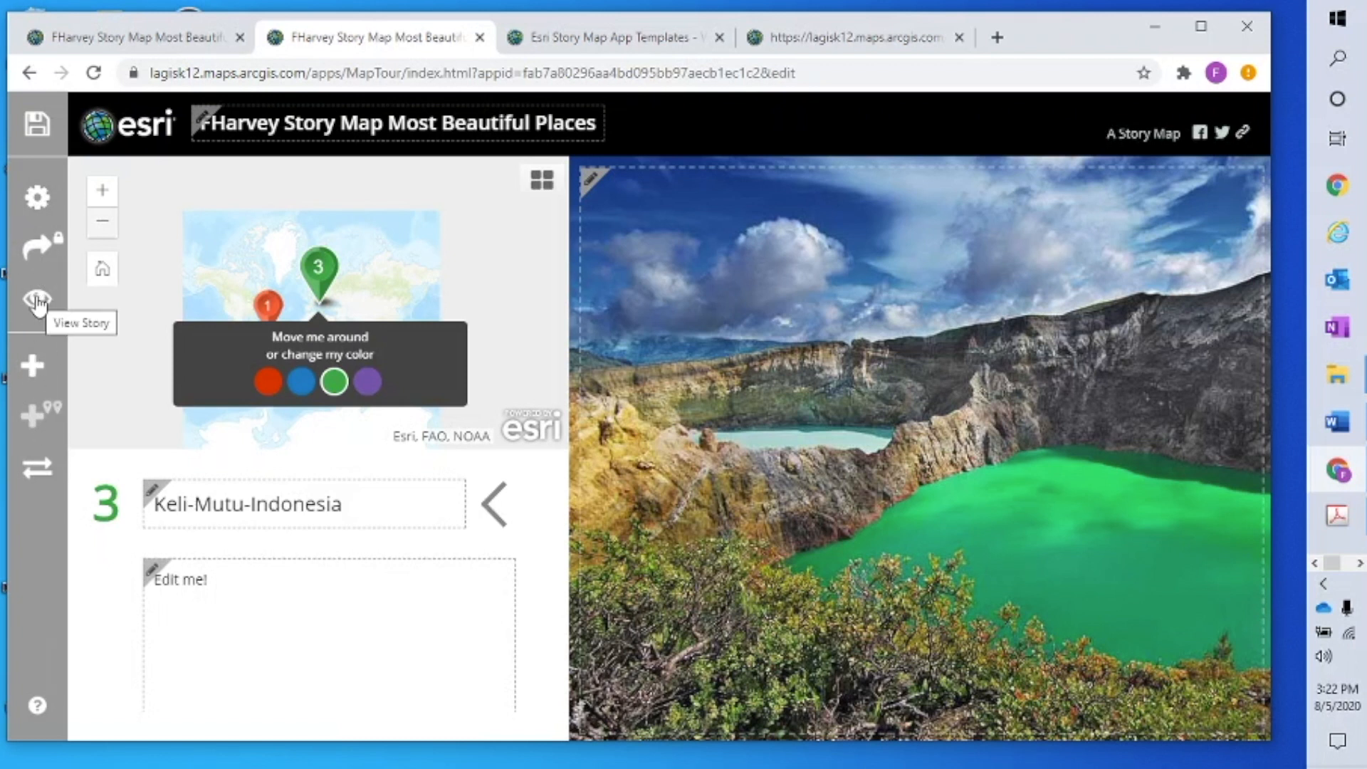
left_click(959, 37)
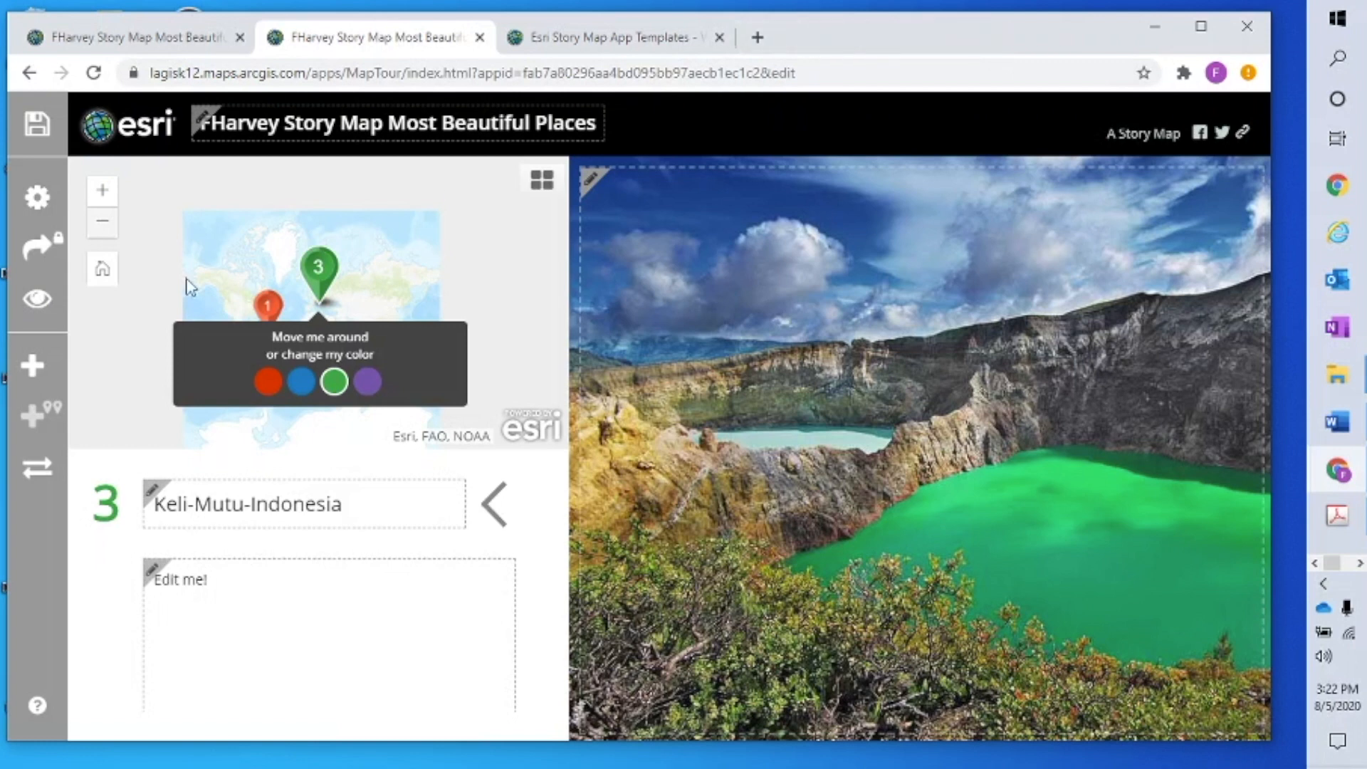
Preview the story from Angel Falls through Keli-Mutu and back, then return to editing
left_click(41, 305)
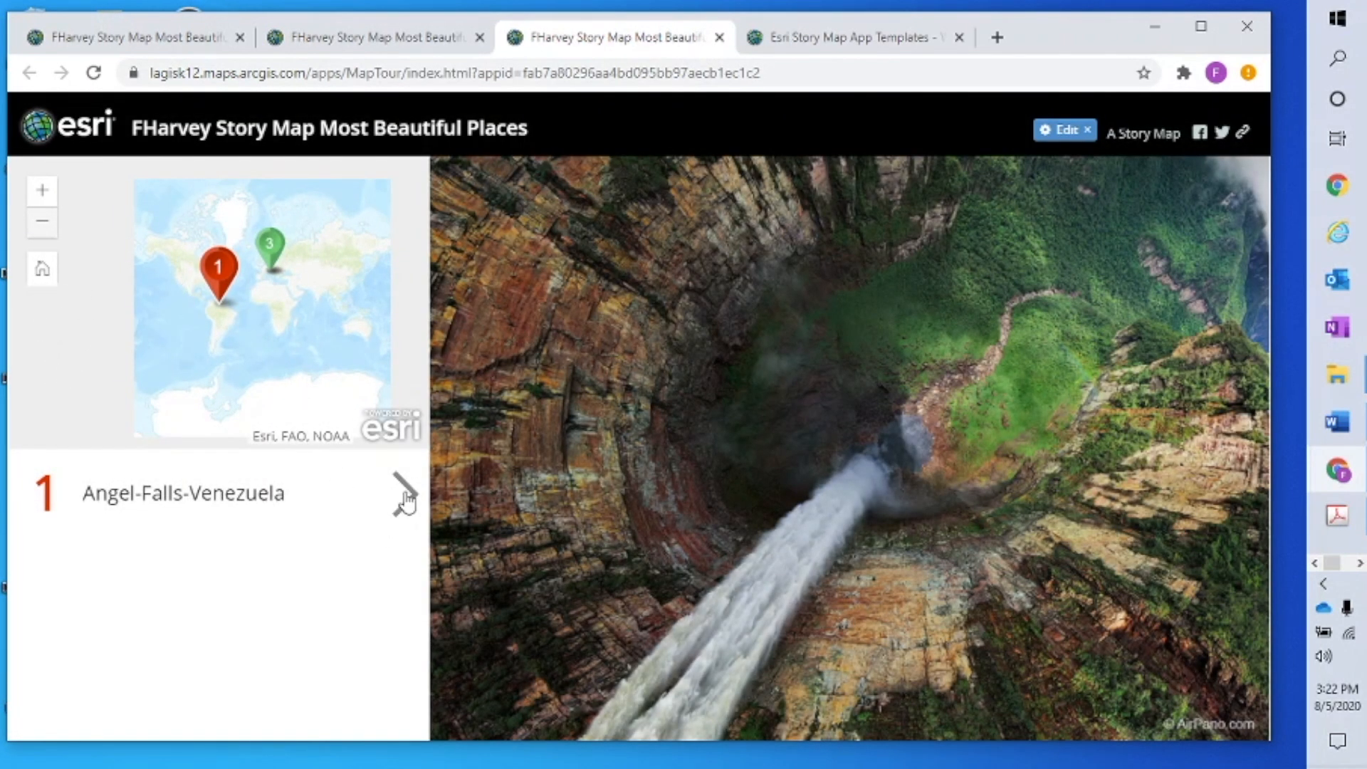
left_click(406, 502)
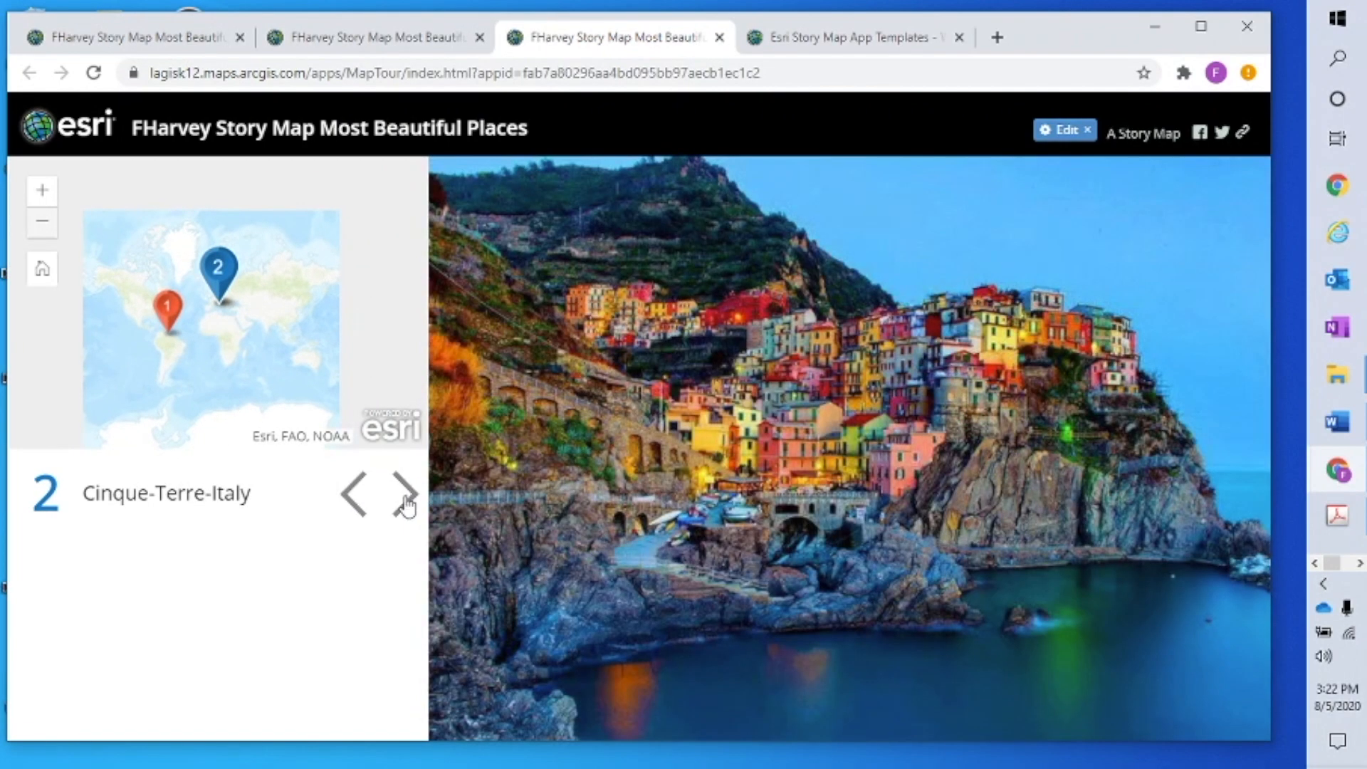
left_click(406, 498)
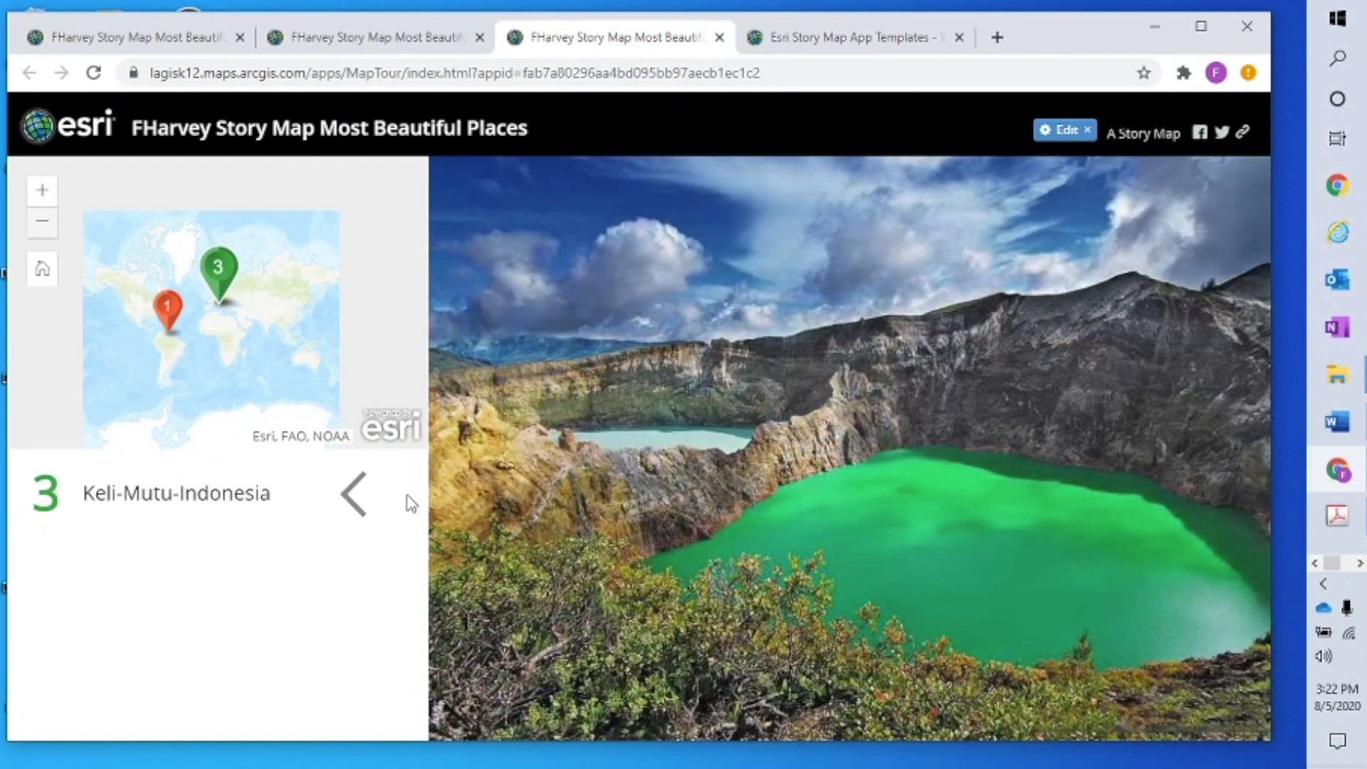
left_click(354, 495)
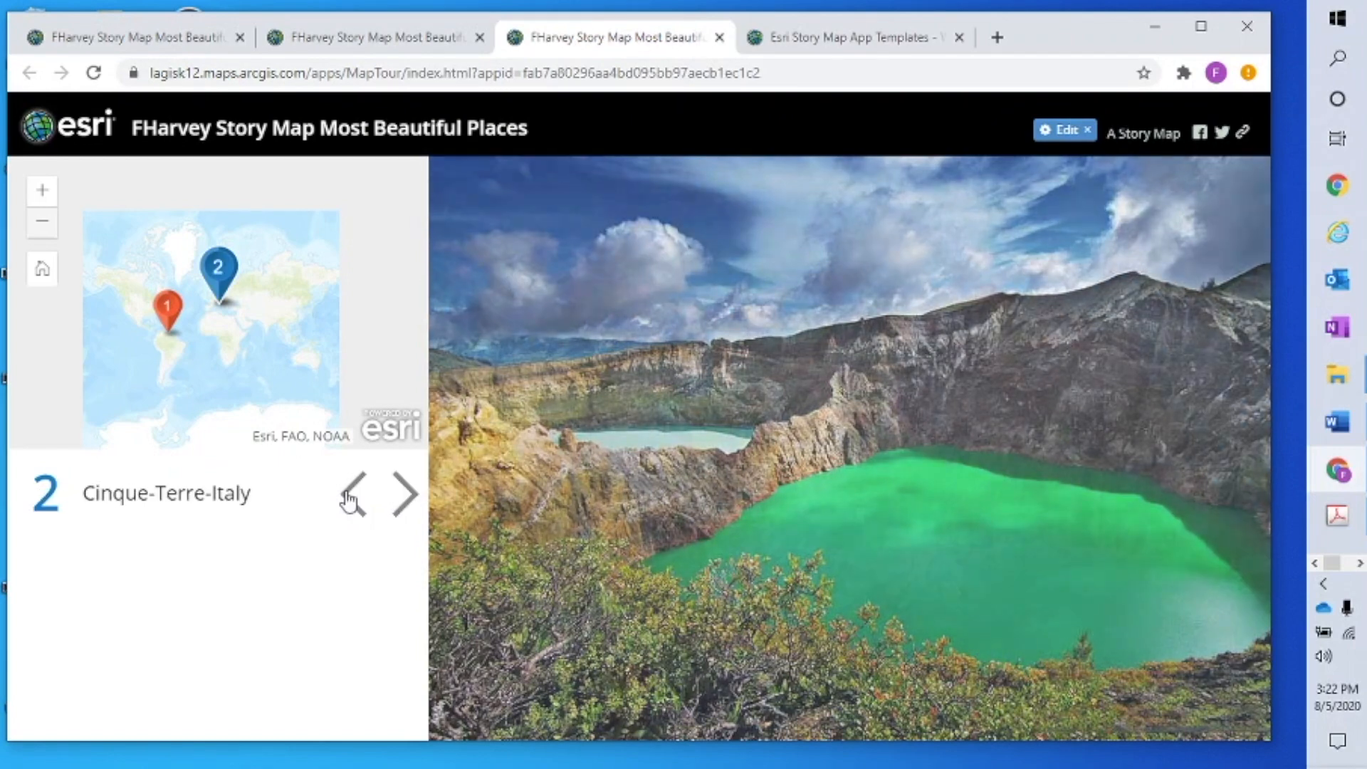
left_click(349, 499)
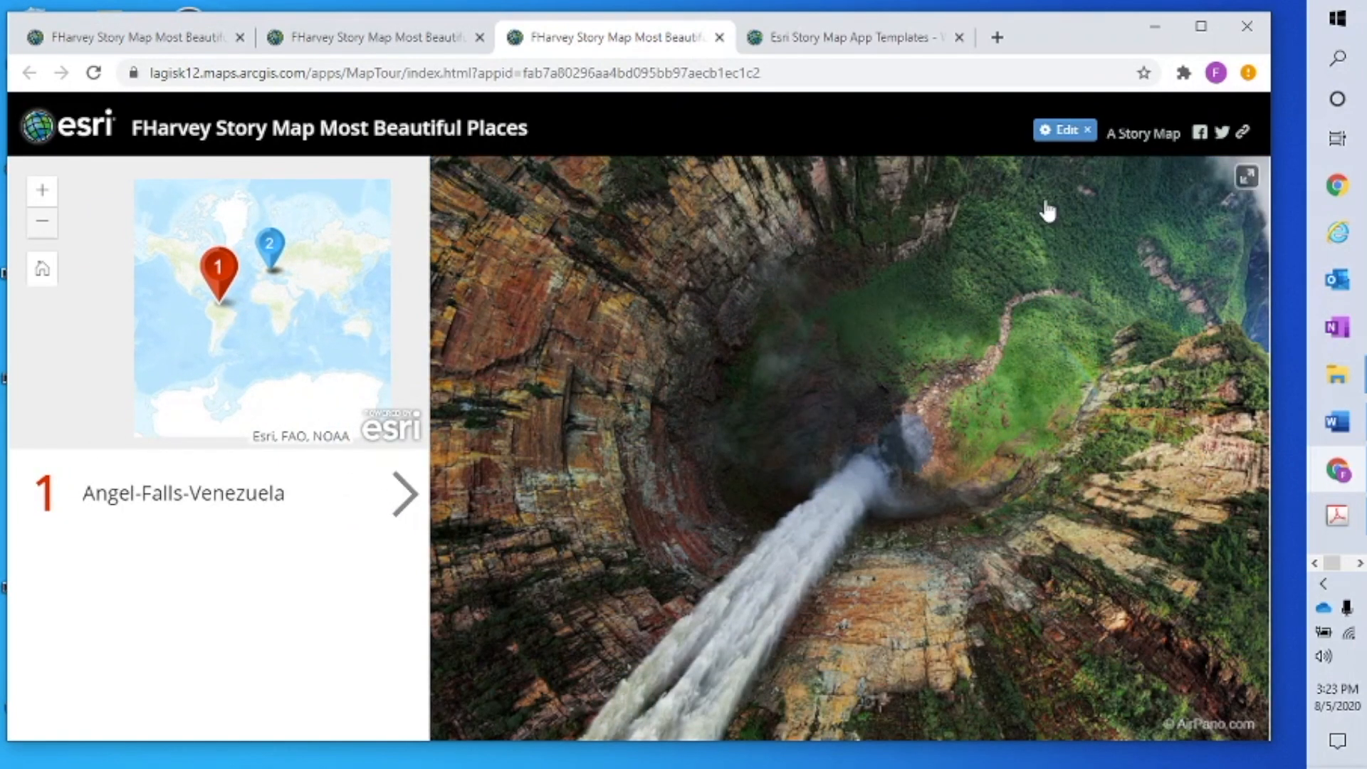
left_click(1065, 130)
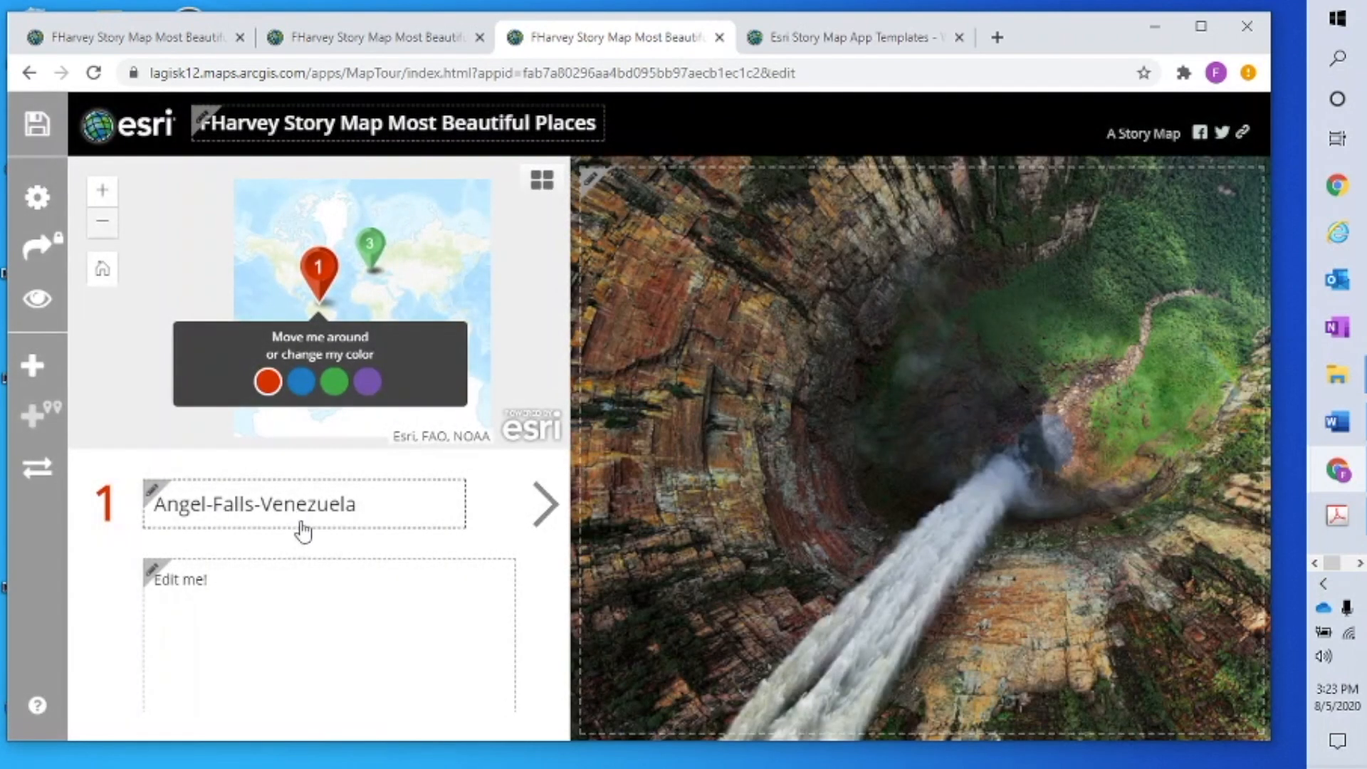
Glance at the organizer, then step the editor through to Keli-Mutu-Indonesia, point 3
left_click(37, 472)
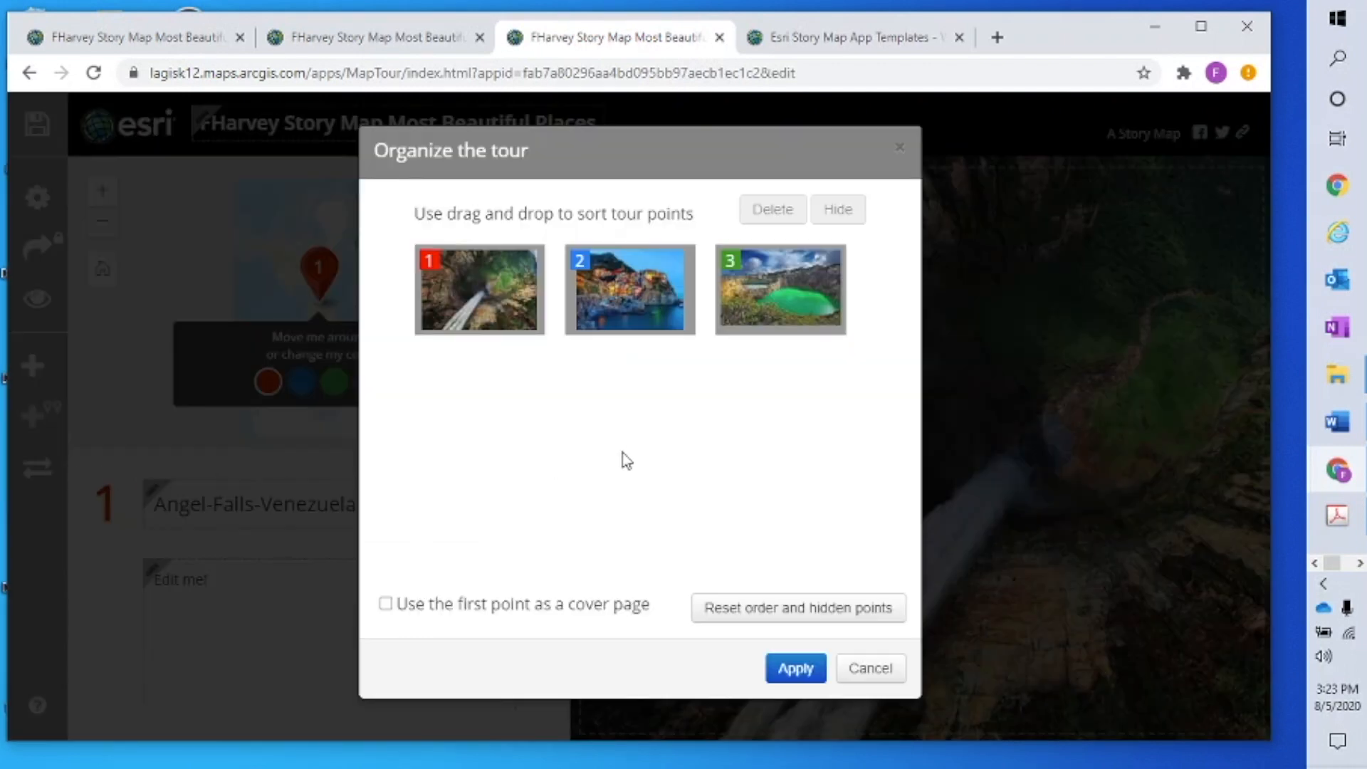
left_click(871, 669)
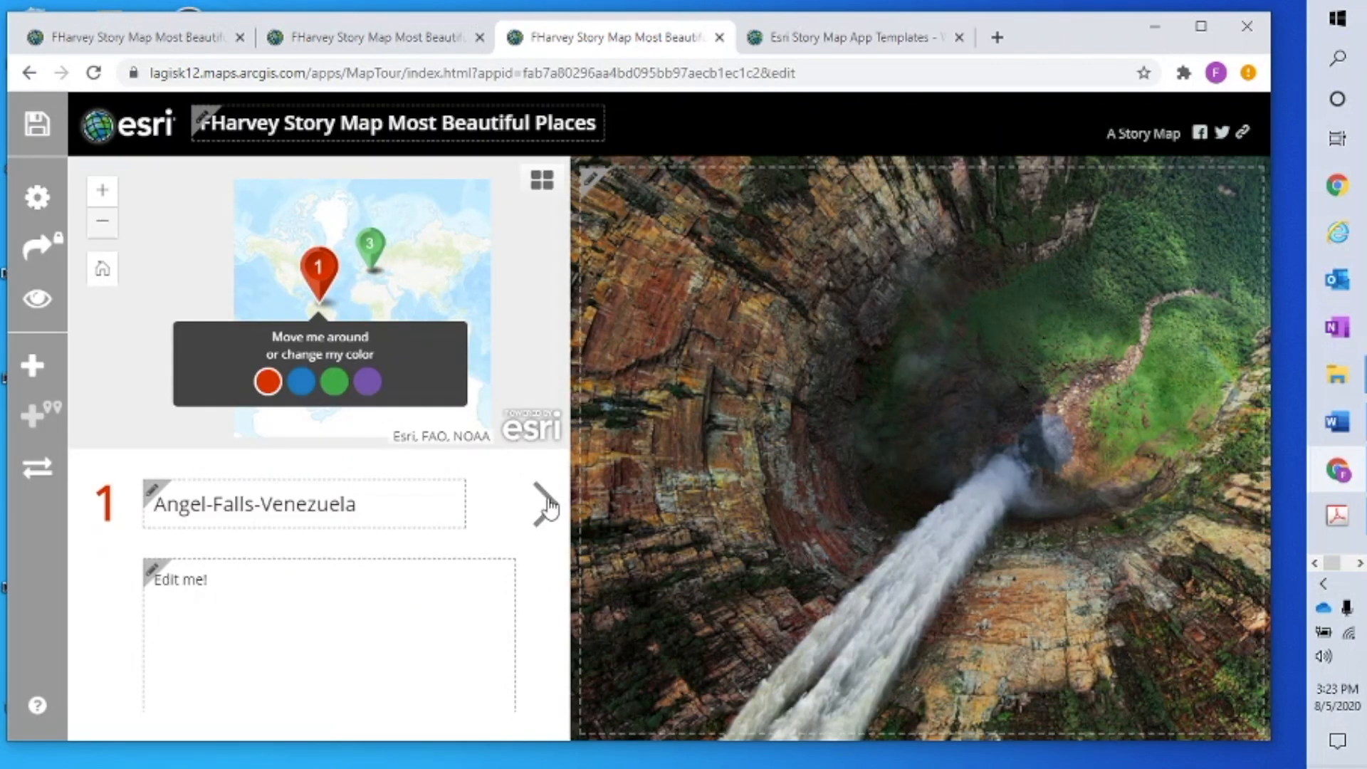
left_click(547, 506)
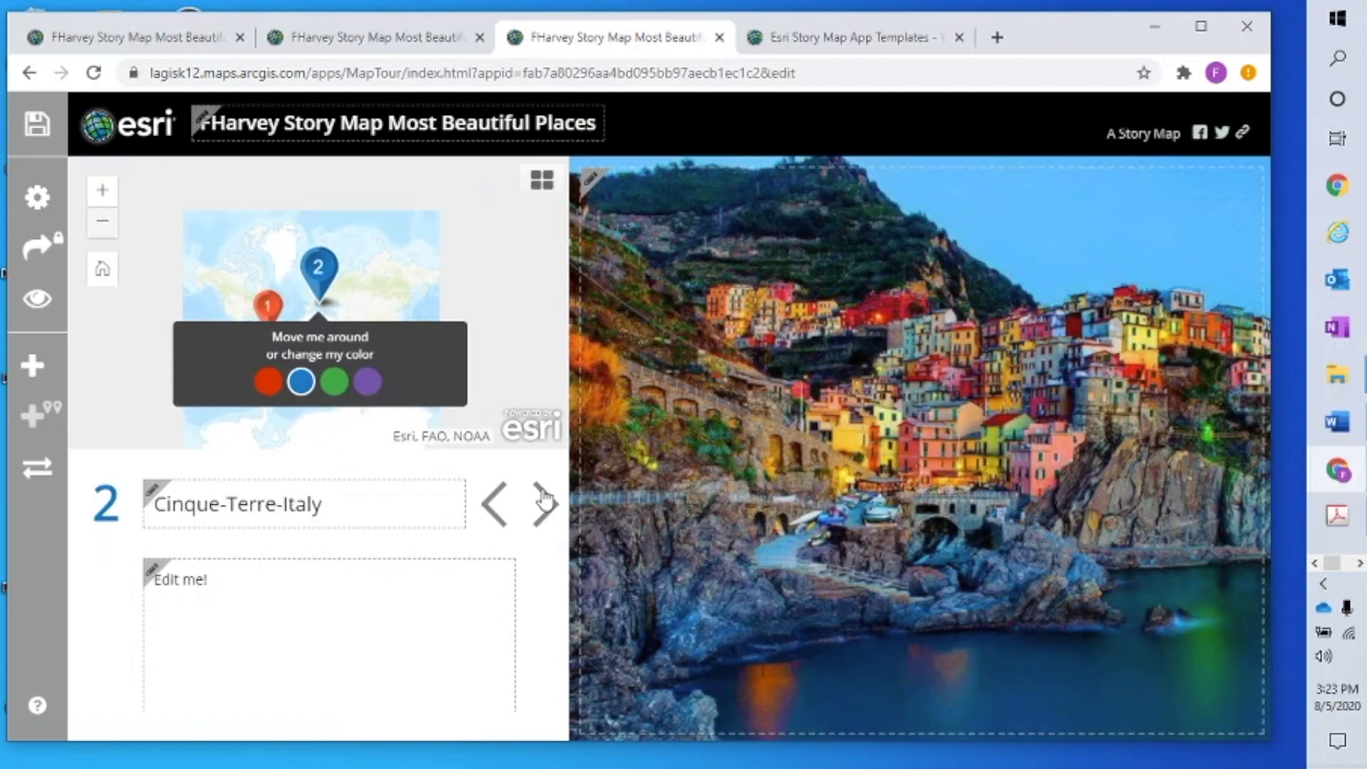
left_click(545, 502)
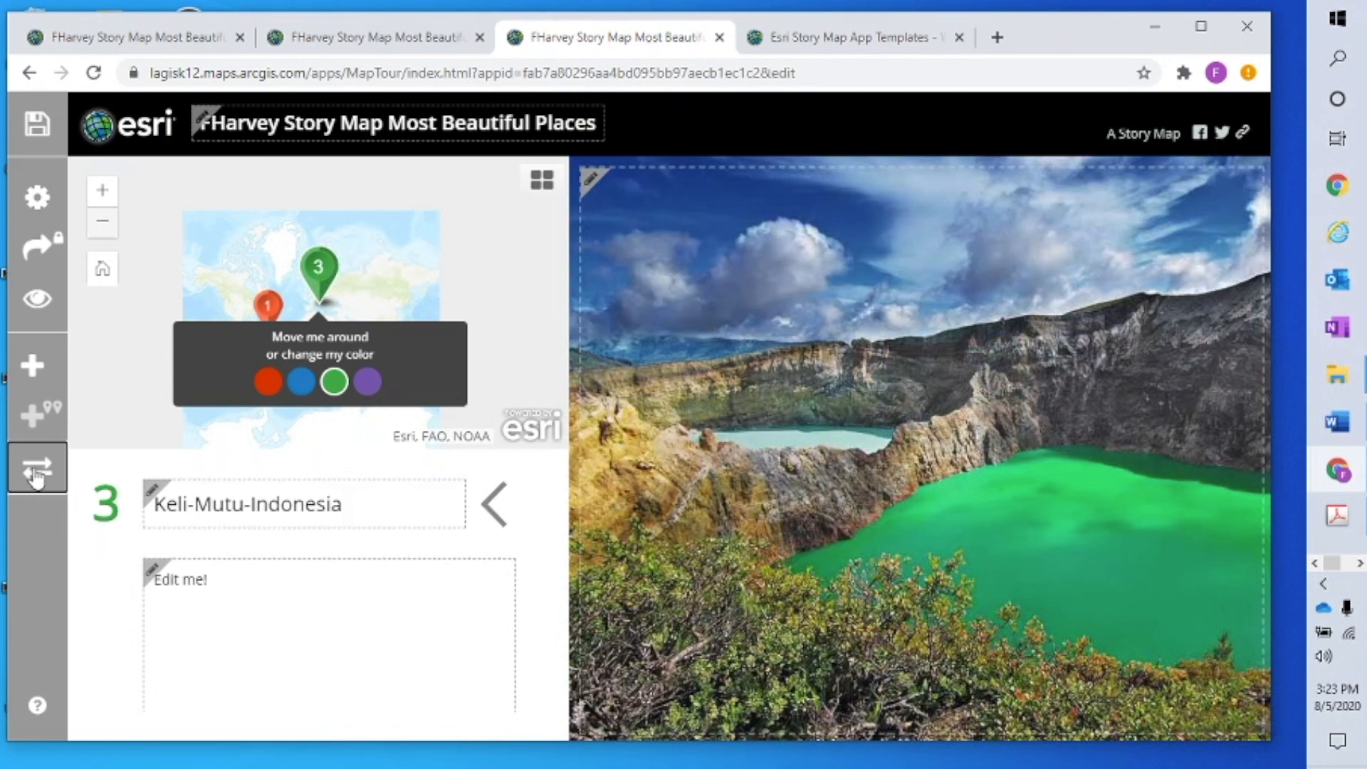
Delete tour point 3 in the organizer, apply, and confirm the permanent deletion
left_click(37, 472)
left_click(819, 307)
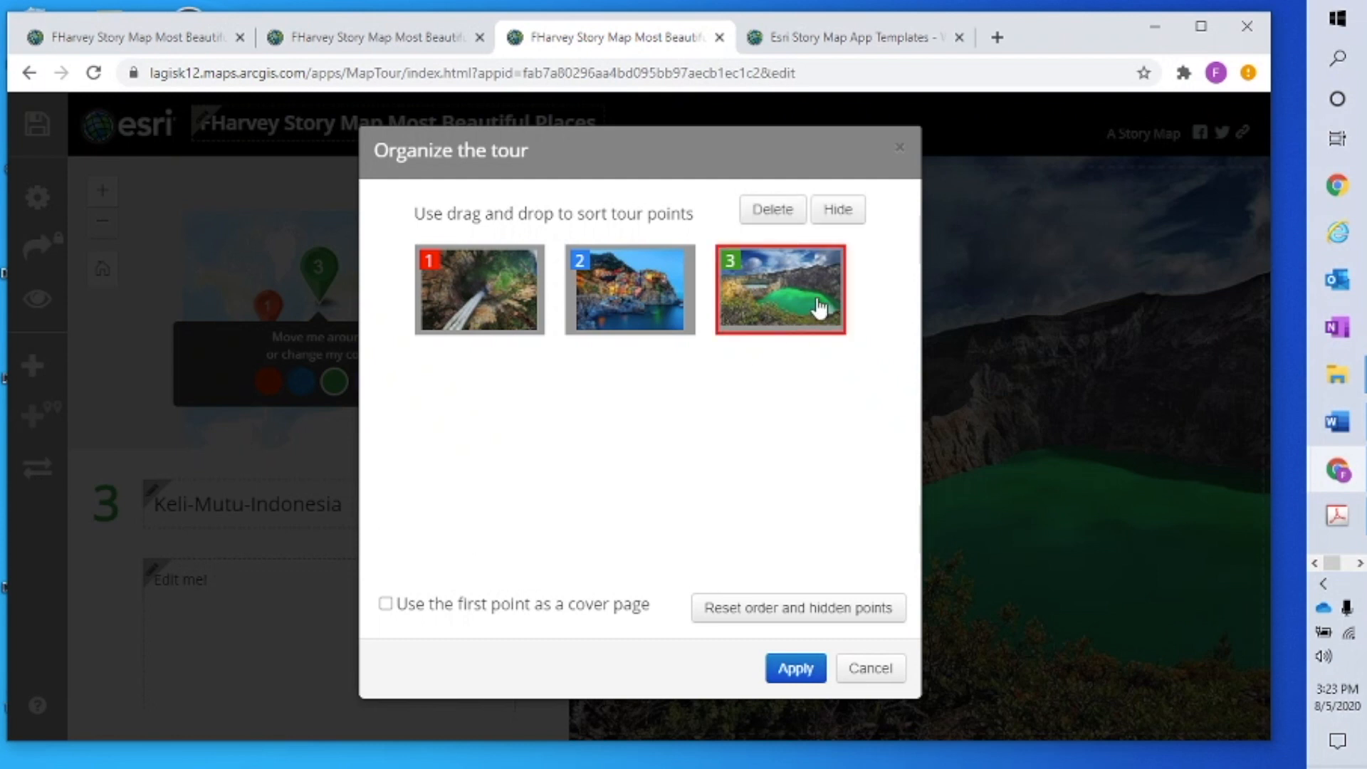
left_click(771, 219)
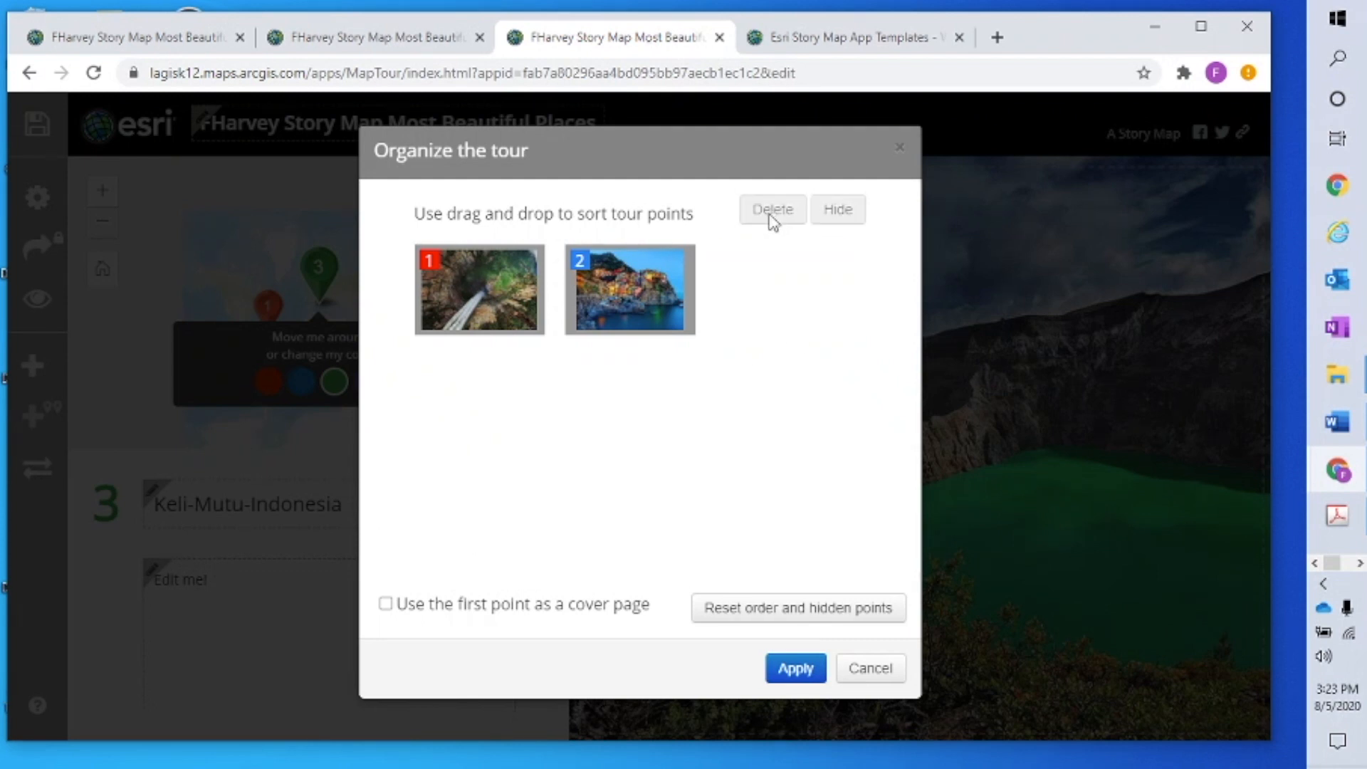
left_click(796, 673)
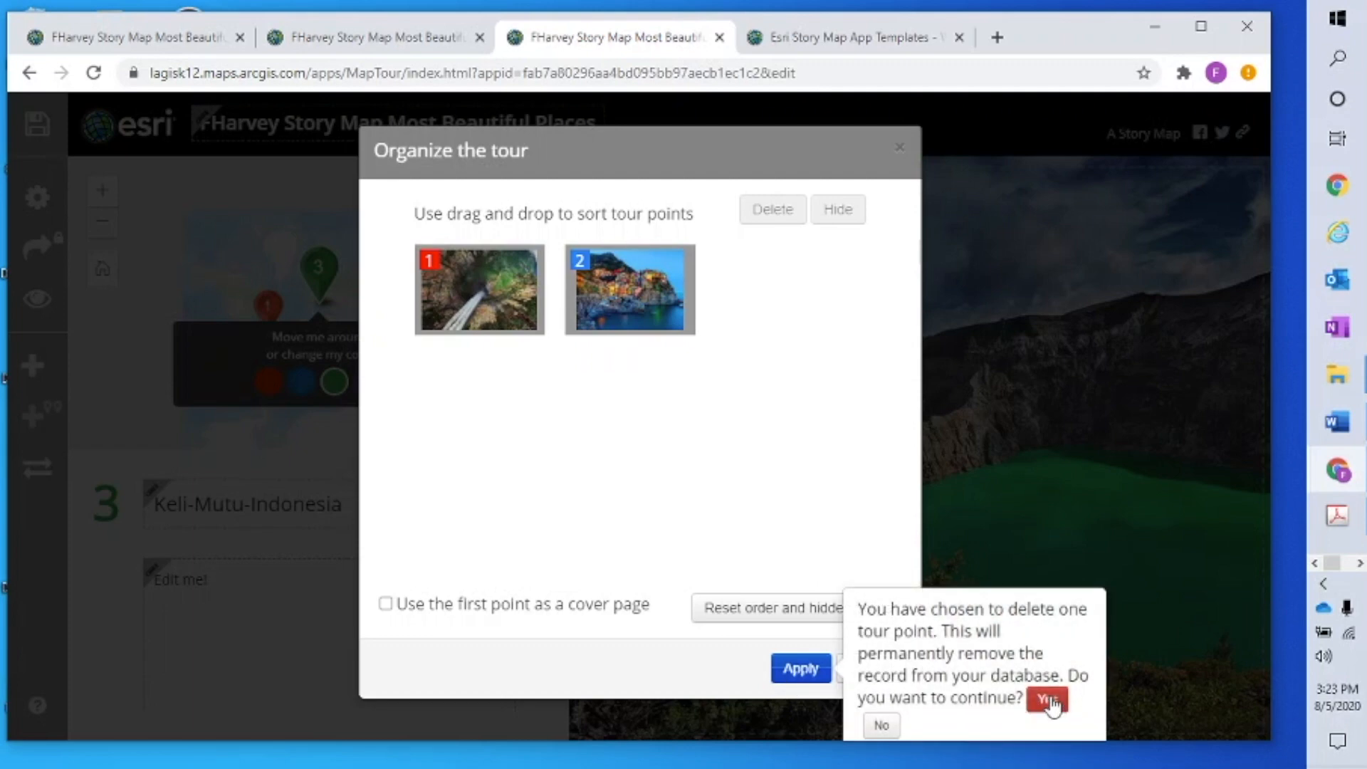
left_click(1052, 700)
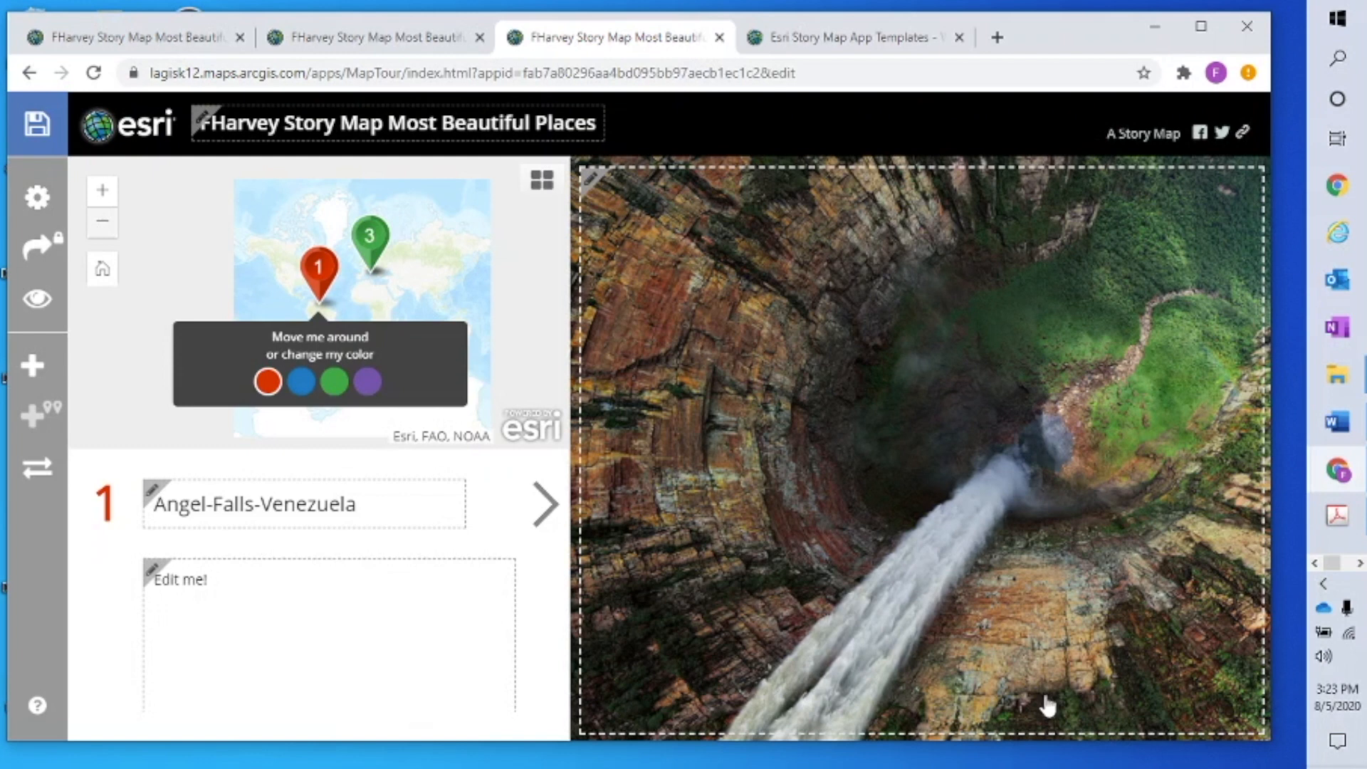
Start a new point with keli-mutu-indonesia.jpg and copy its Keli-Mutu-Indonesia name
left_click(32, 367)
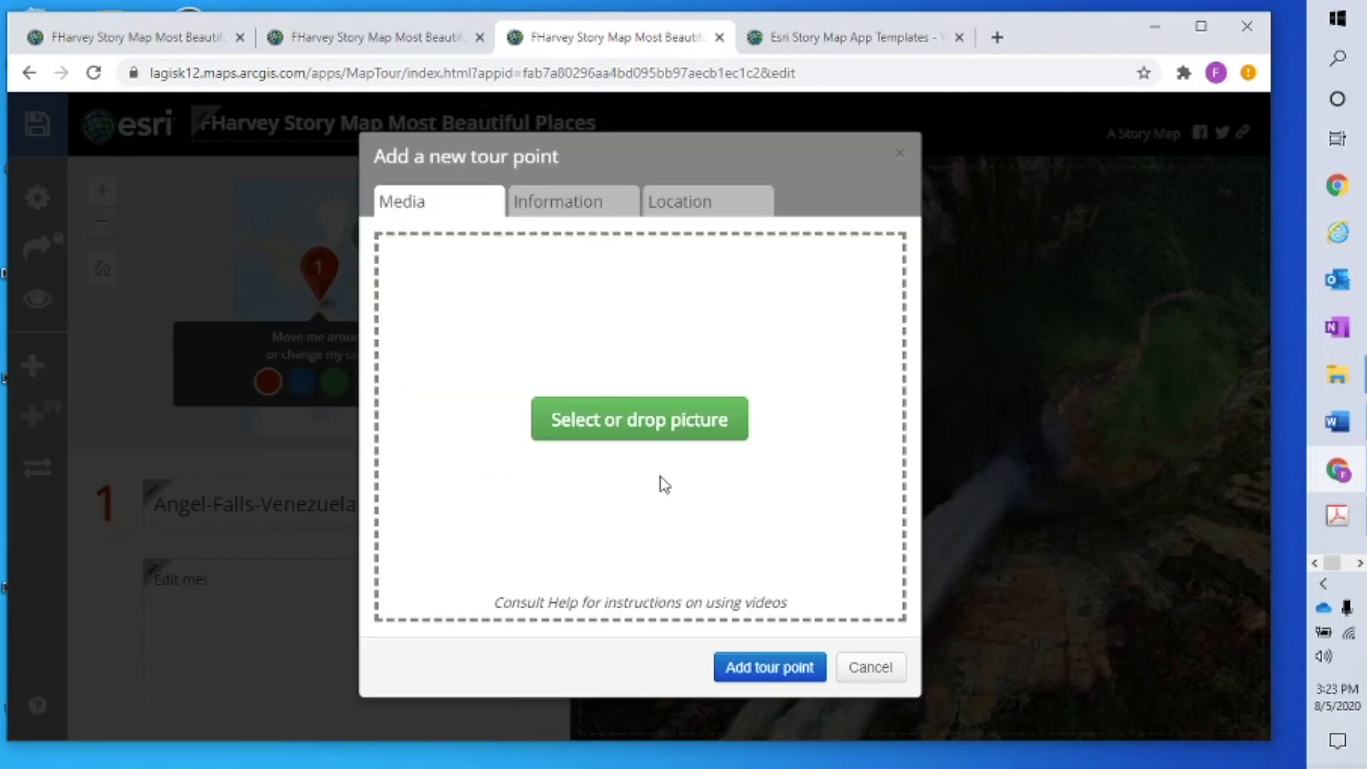
left_click(685, 429)
left_click(470, 176)
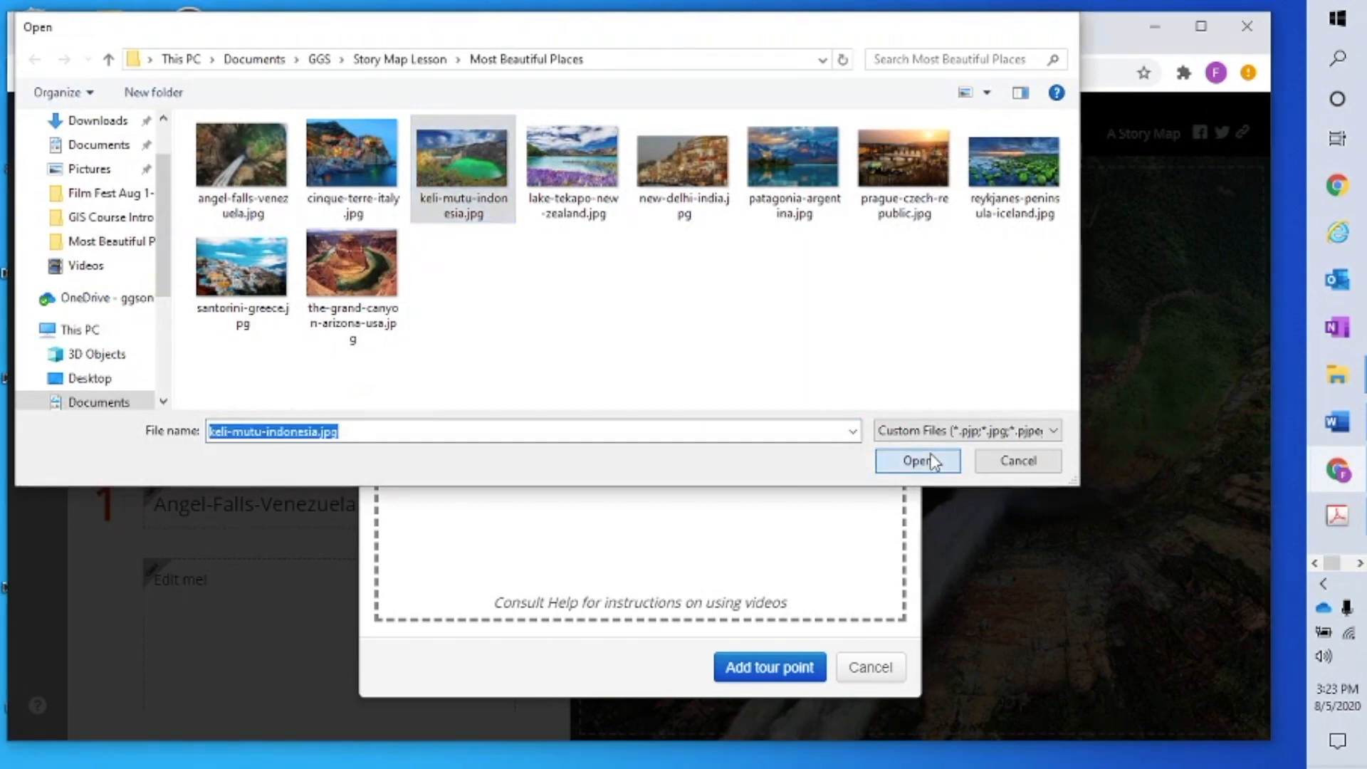
left_click(918, 461)
left_click(597, 203)
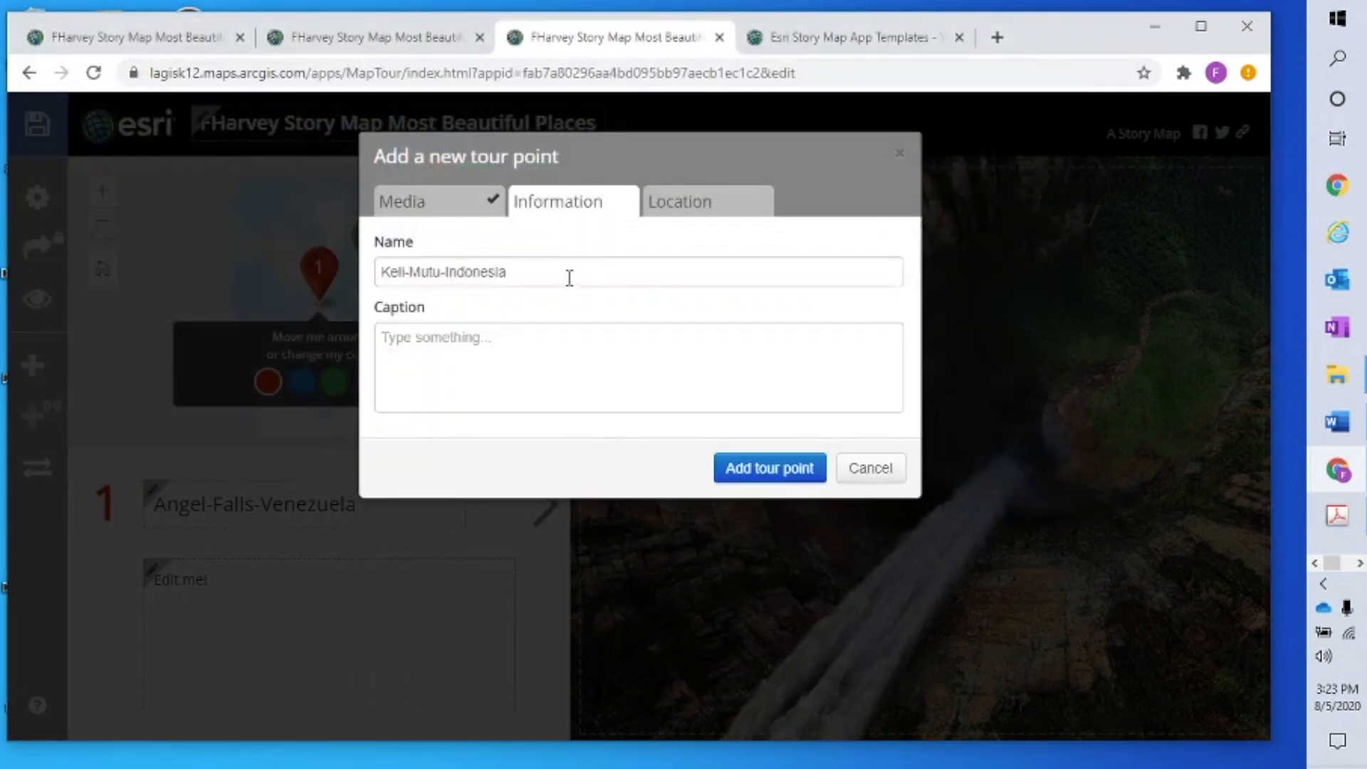
left_click_drag(568, 278, 361, 273)
right_click(447, 279)
left_click(494, 356)
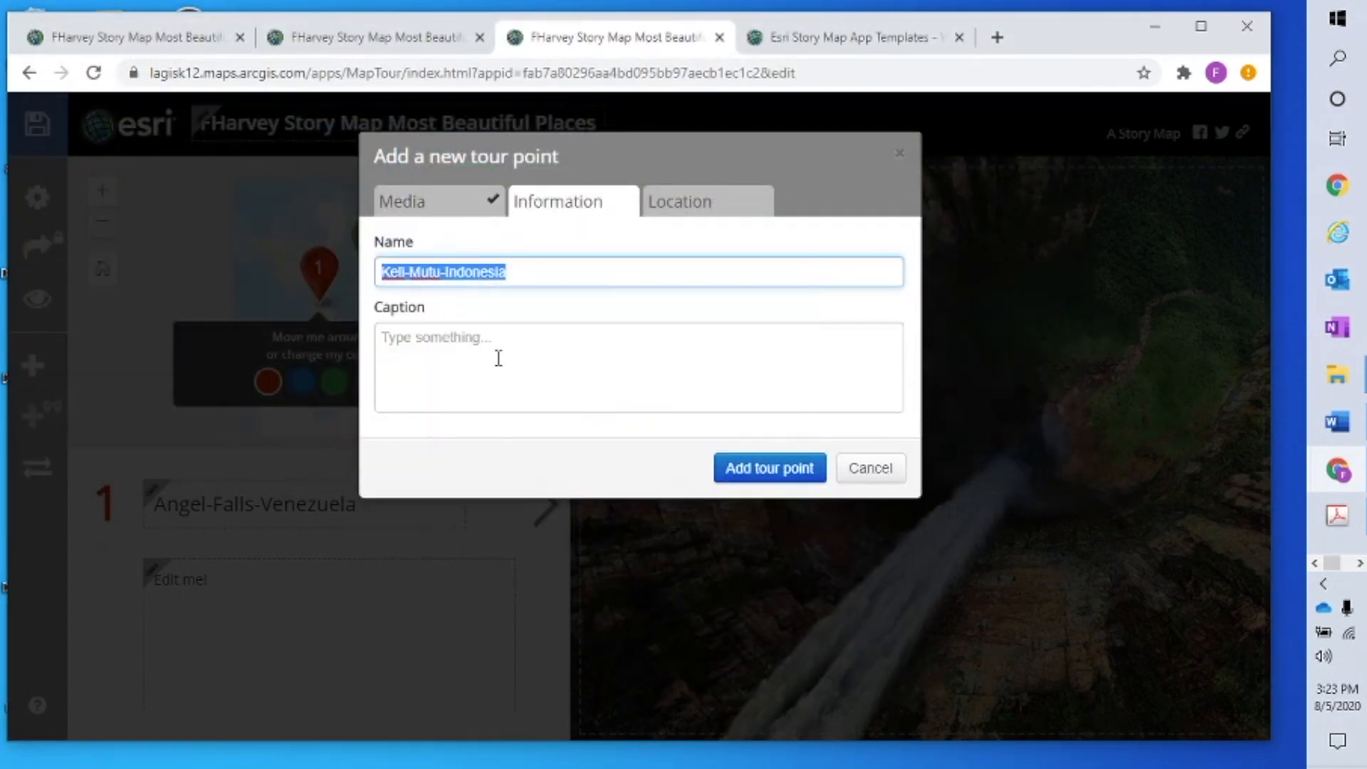
Place Keli-Mutu-Indonesia at -8.764, 121.812 with a green pin, add it, and save the story
left_click(732, 209)
left_click(513, 588)
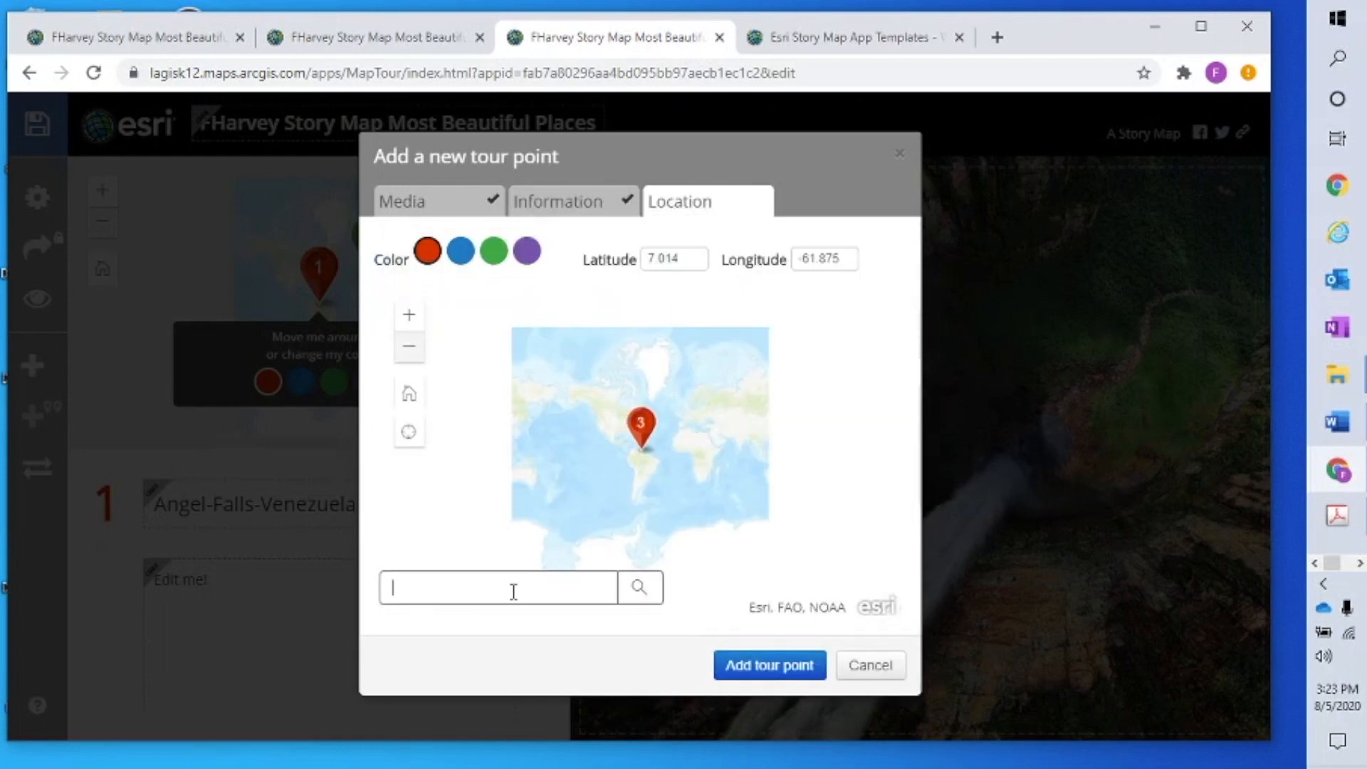
right_click(513, 588)
left_click(585, 435)
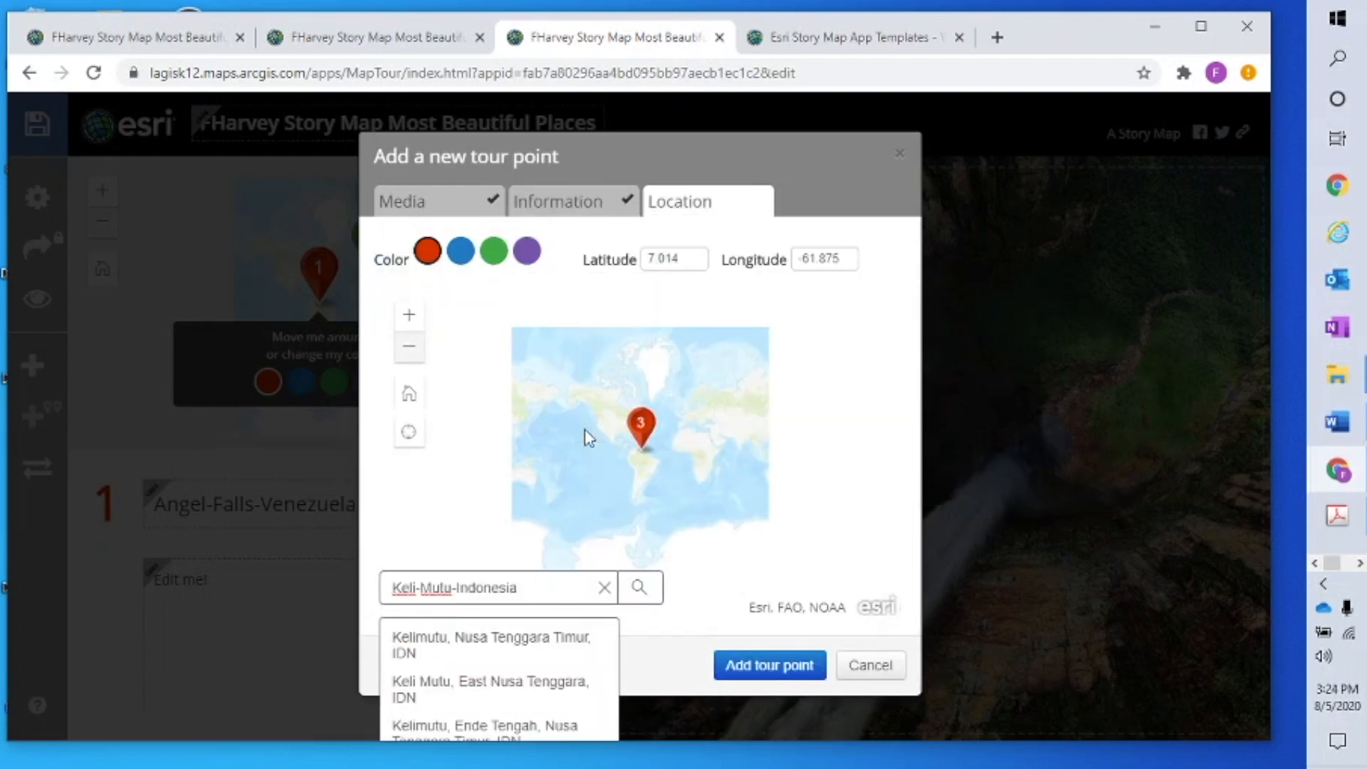
left_click(639, 593)
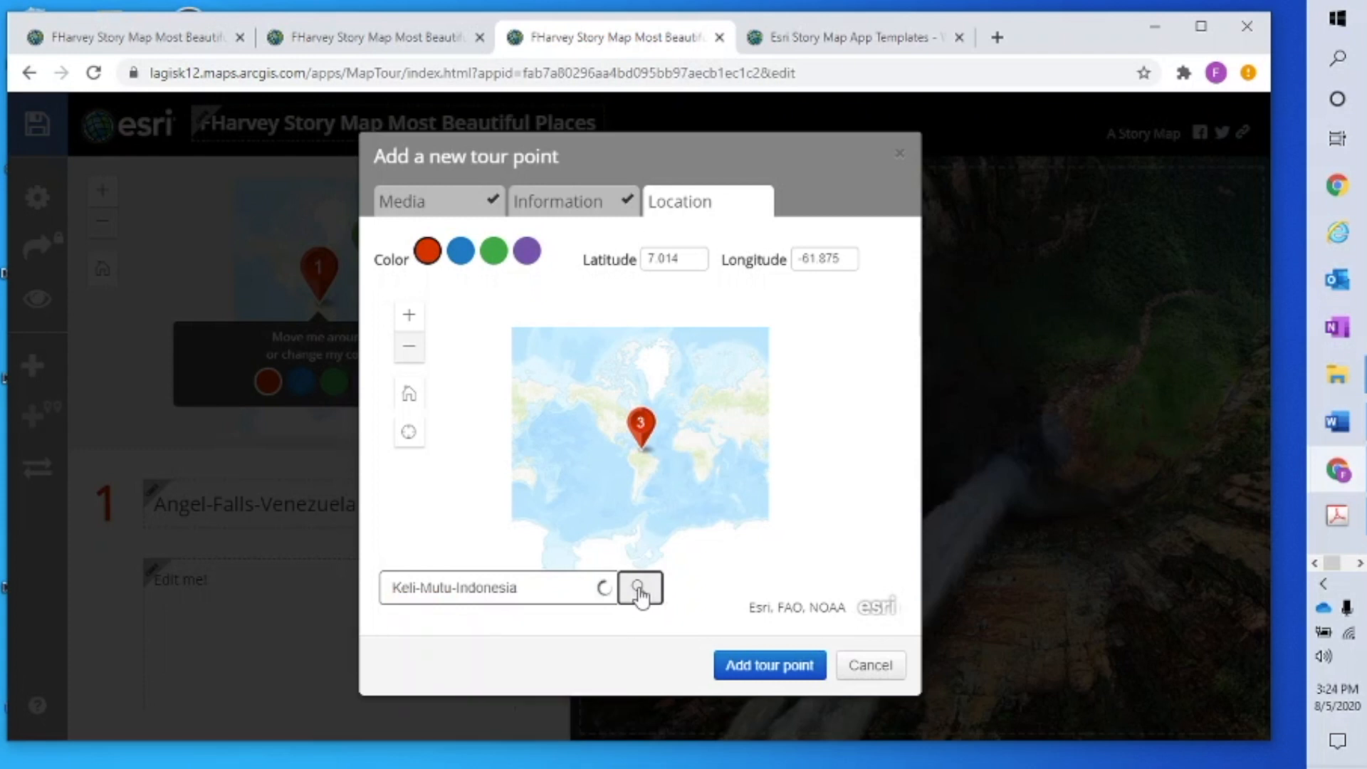
left_click_drag(596, 466, 614, 465)
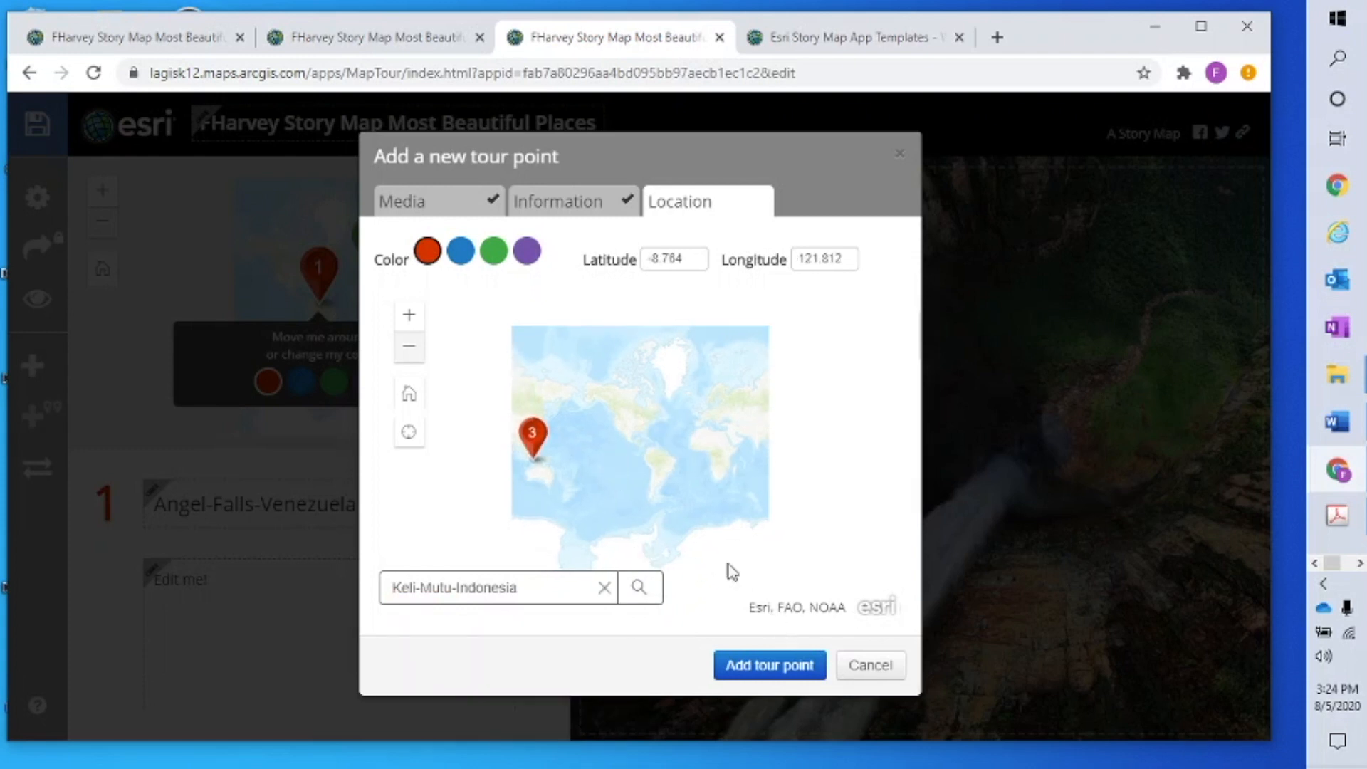
left_click(494, 250)
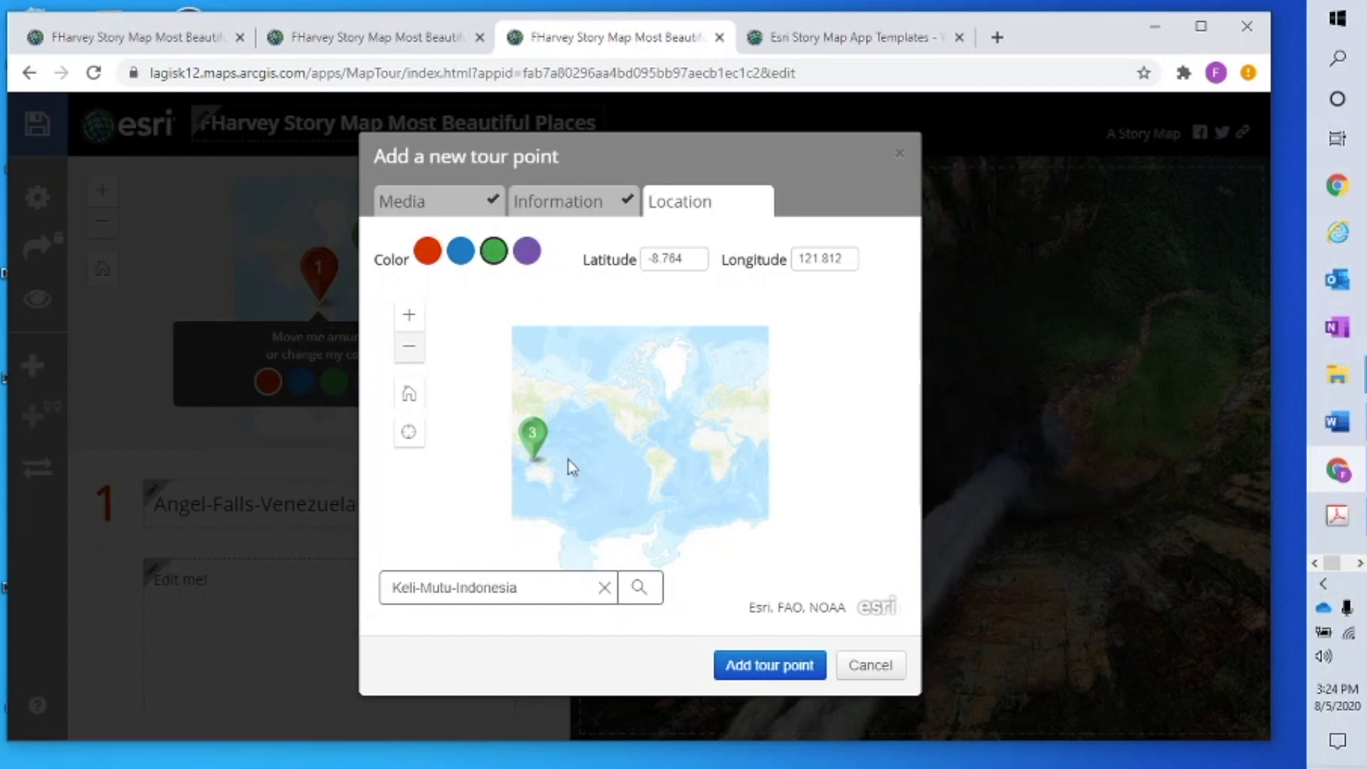
left_click(778, 668)
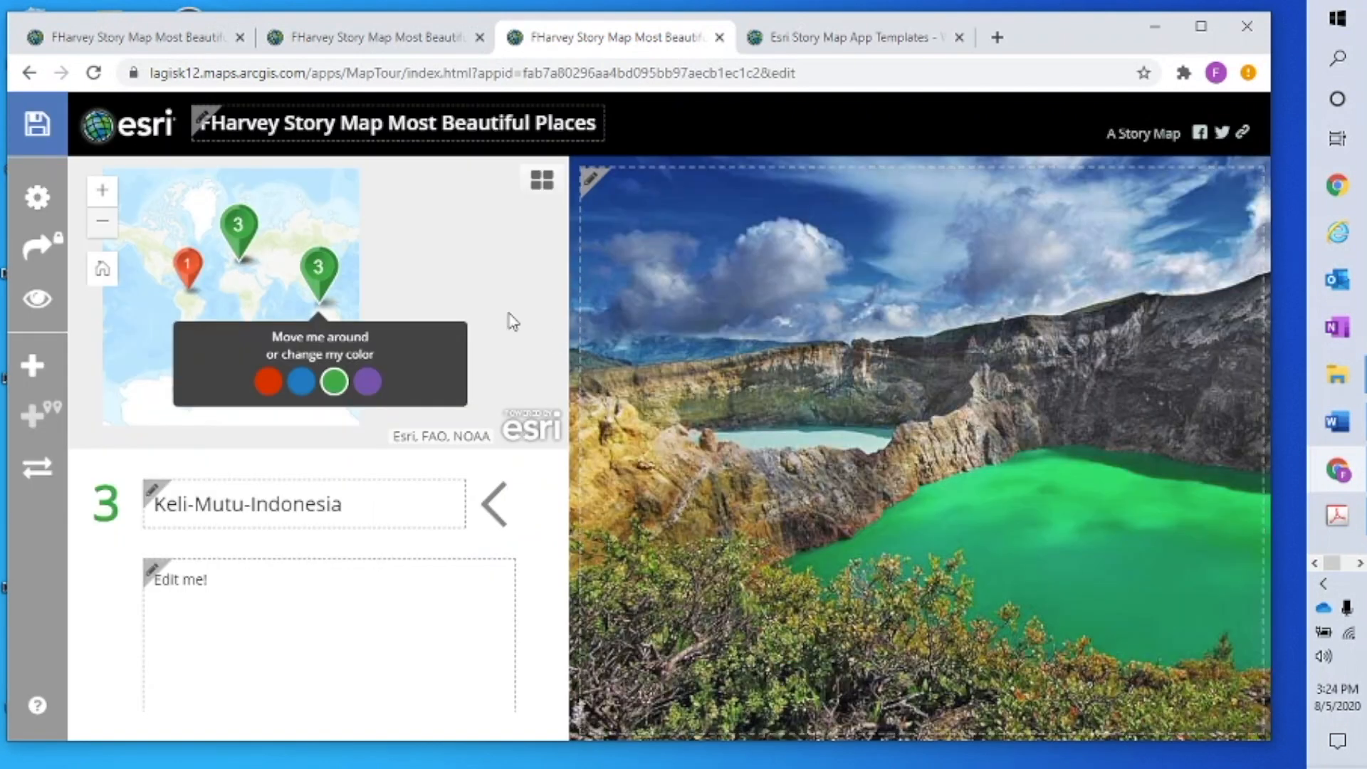
left_click(37, 128)
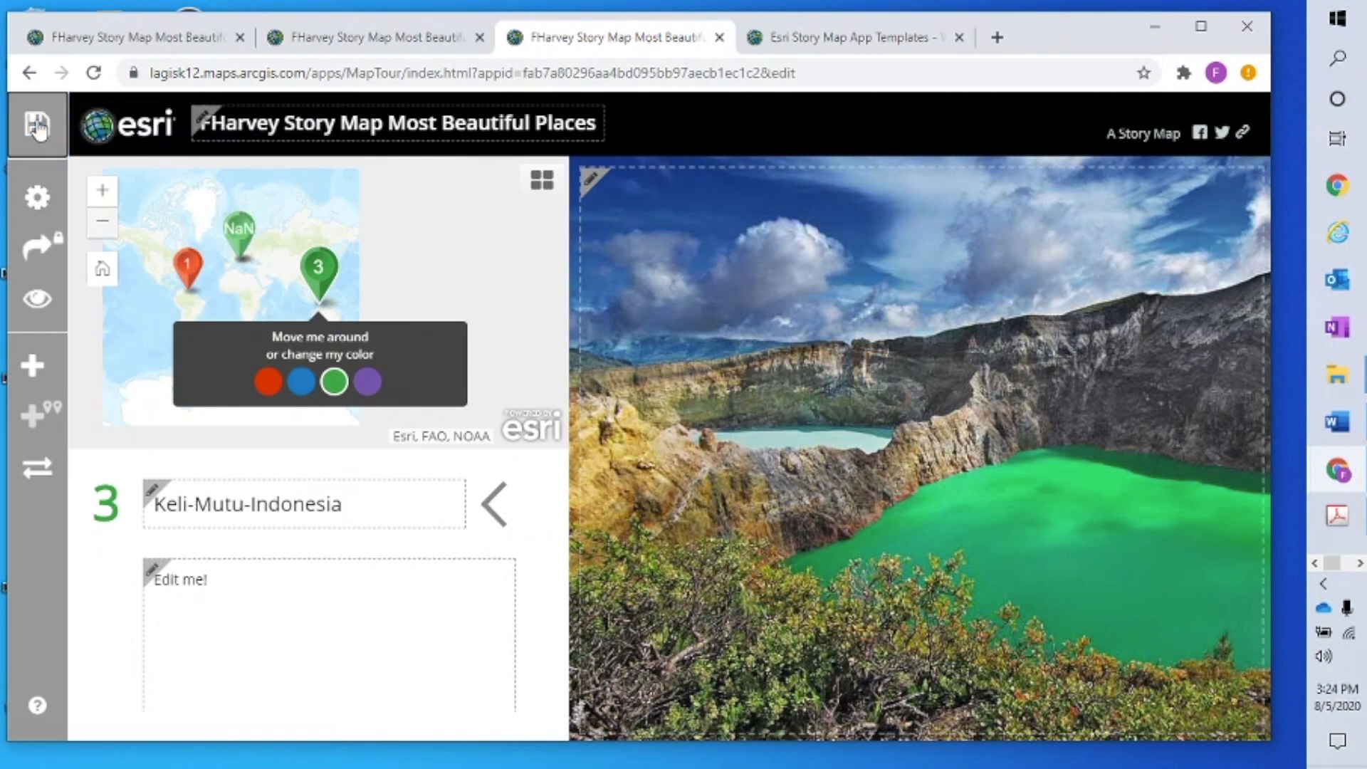
Preview the saved story through Cinque-Terre-Italy and Keli-Mutu-Indonesia, then reopen it for editing
left_click(37, 303)
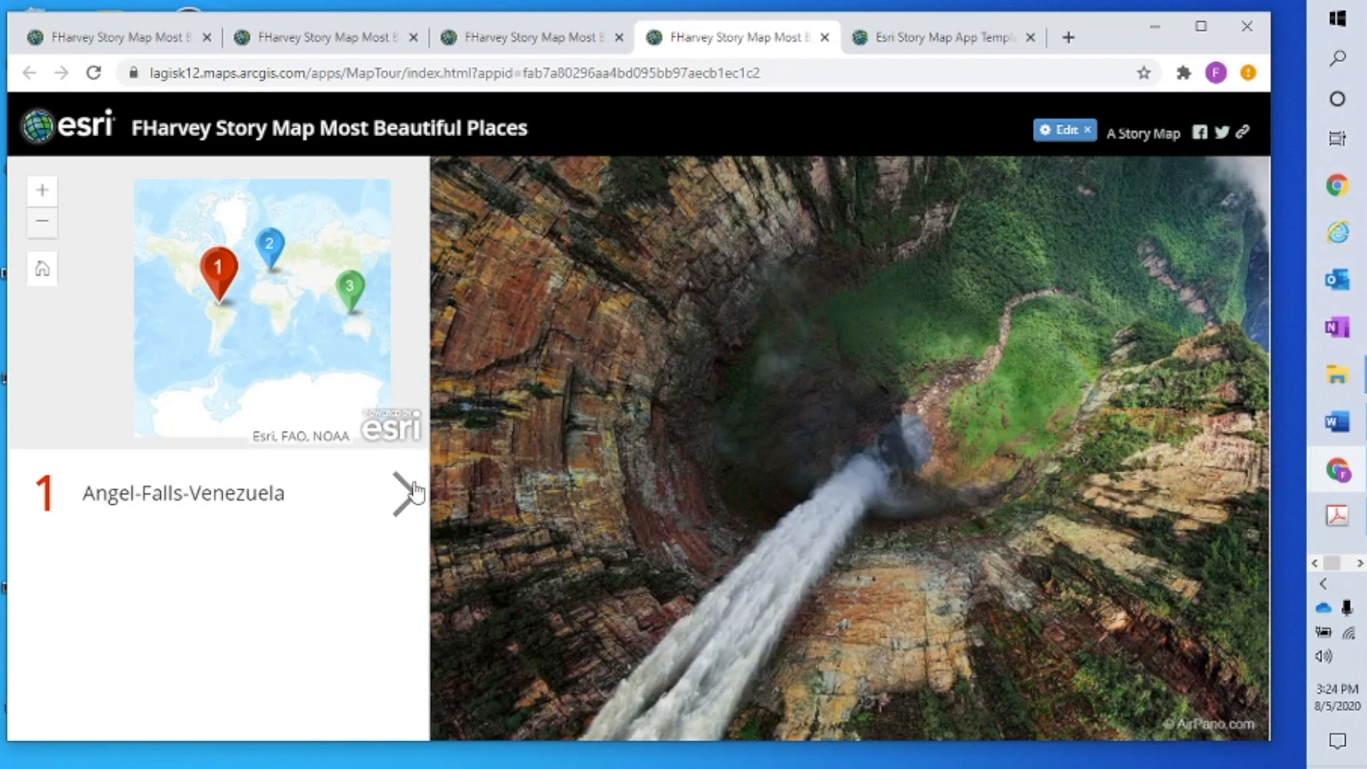
left_click(408, 493)
left_click(411, 495)
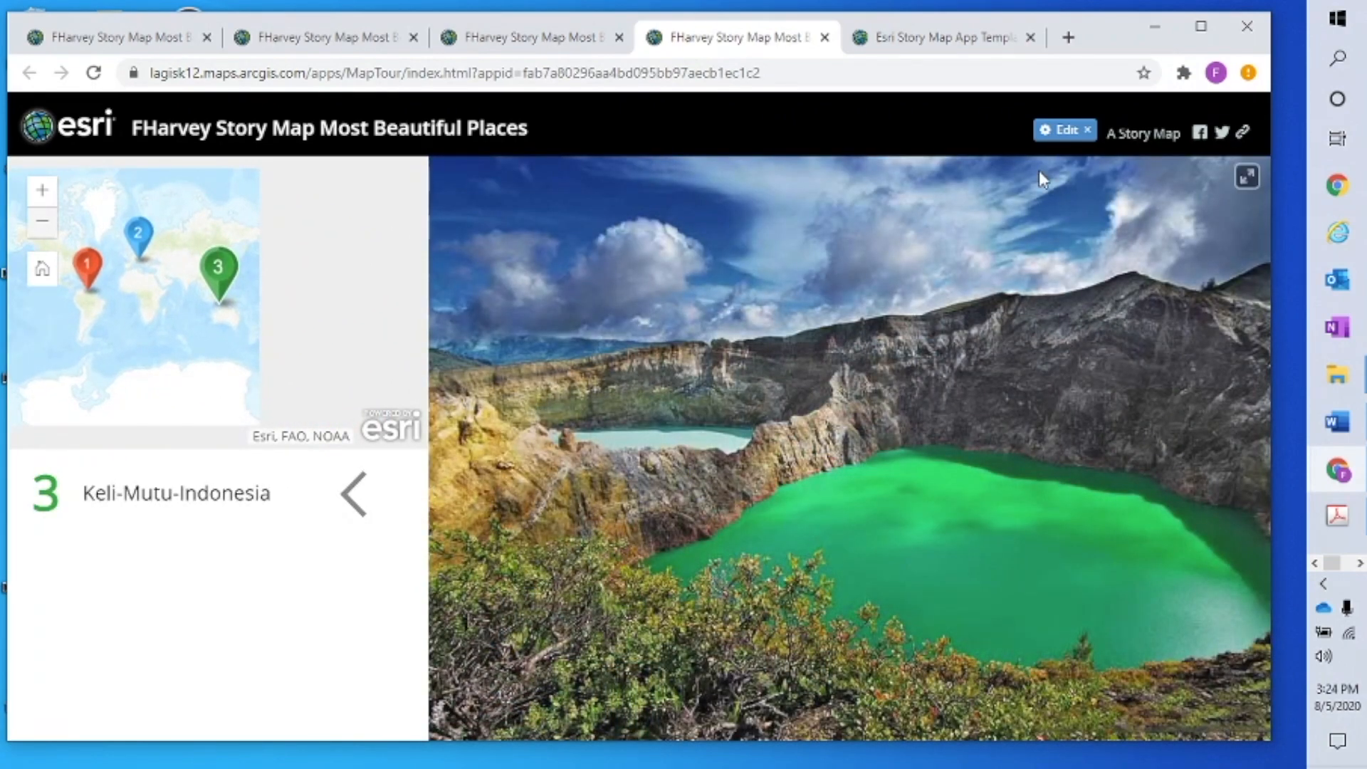
left_click(1064, 130)
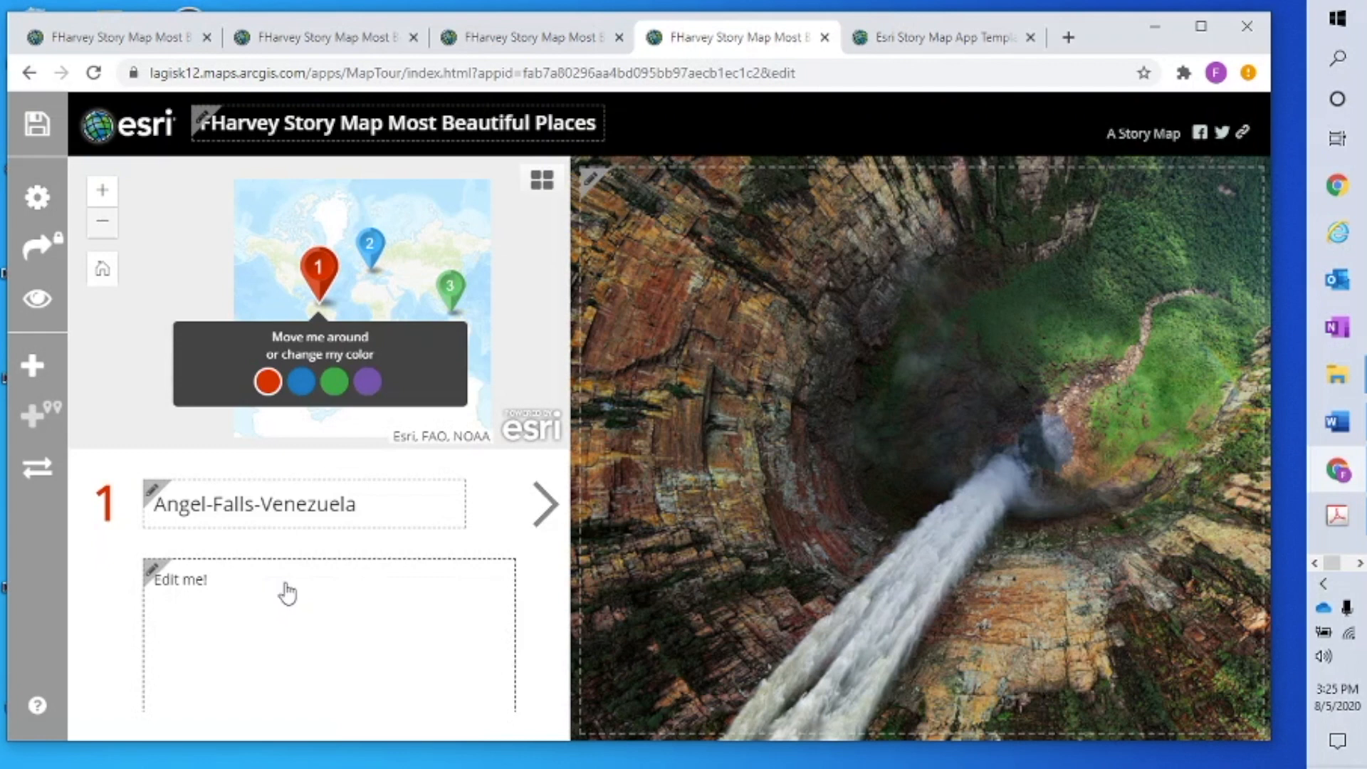
Select the Three Panel layout in the story settings and apply it
left_click(40, 210)
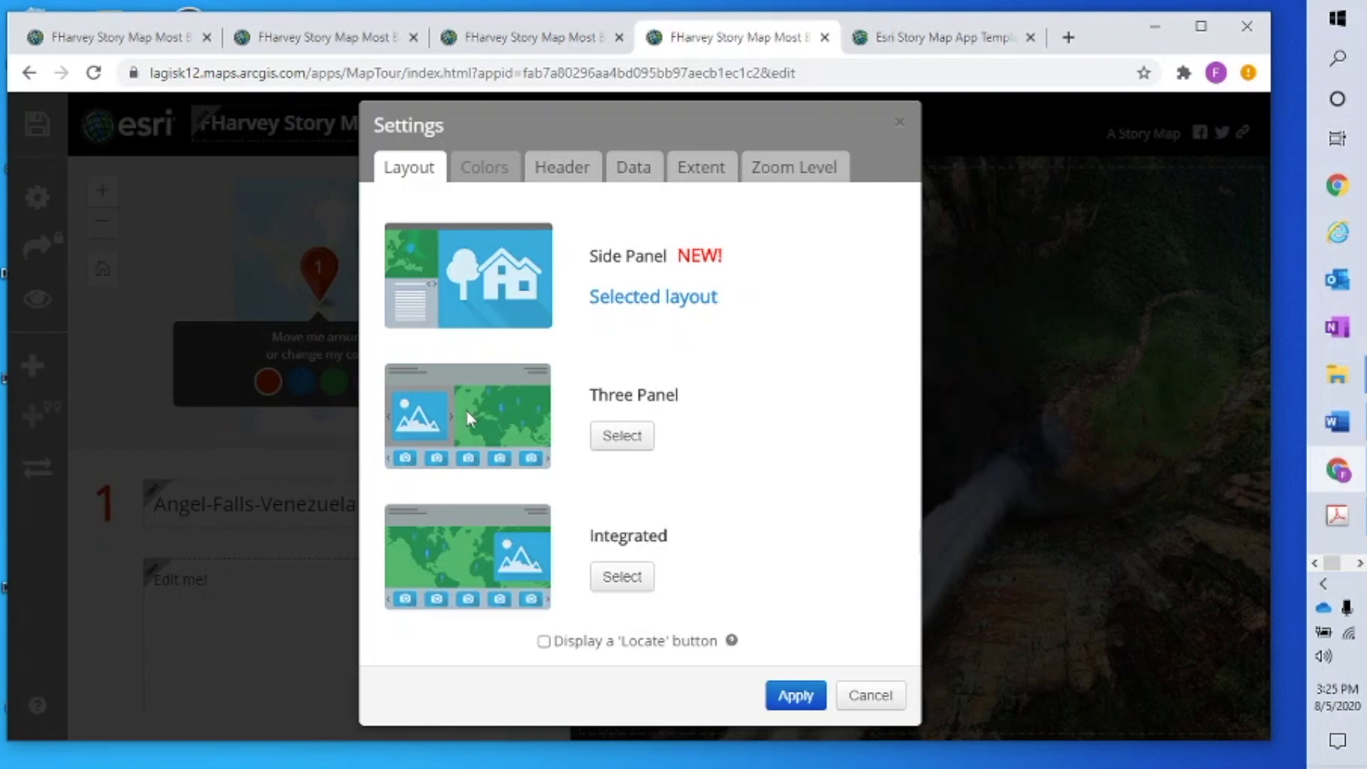
left_click(621, 435)
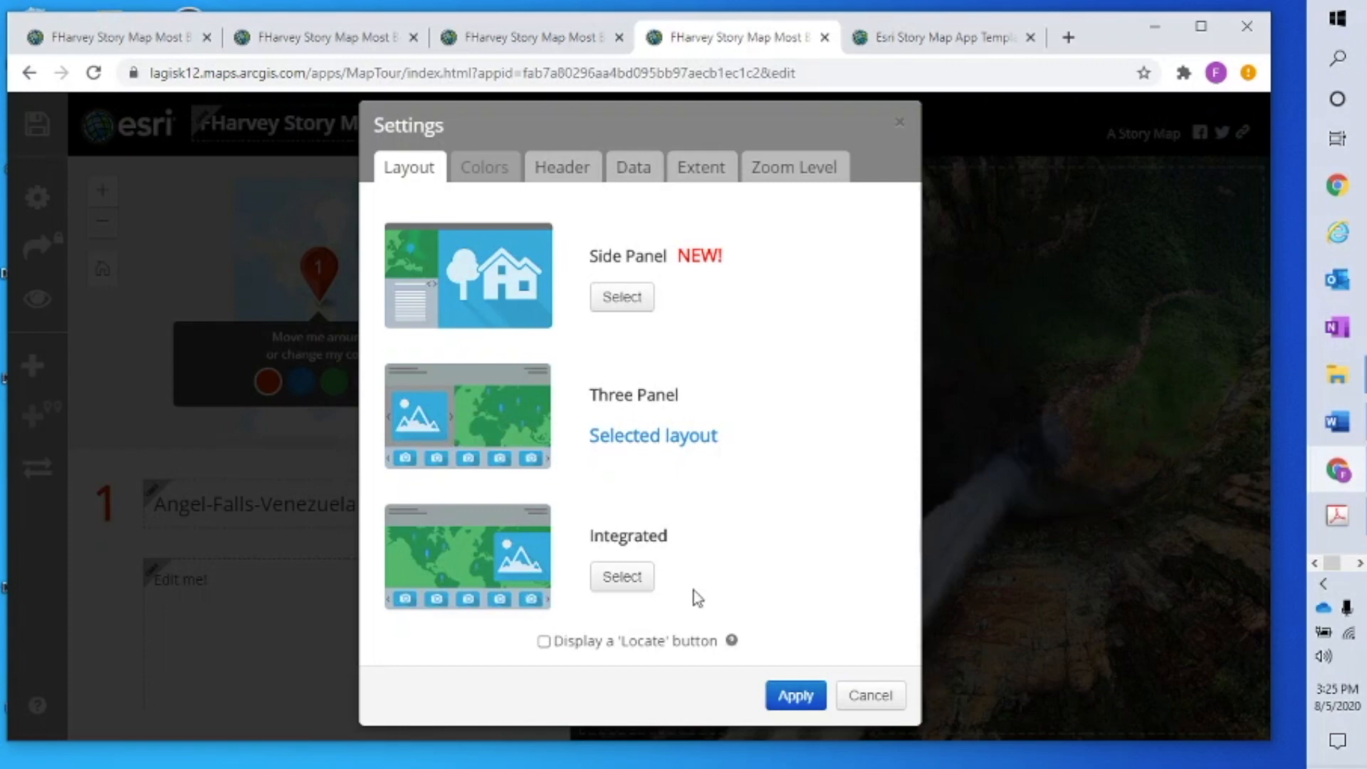
left_click(791, 696)
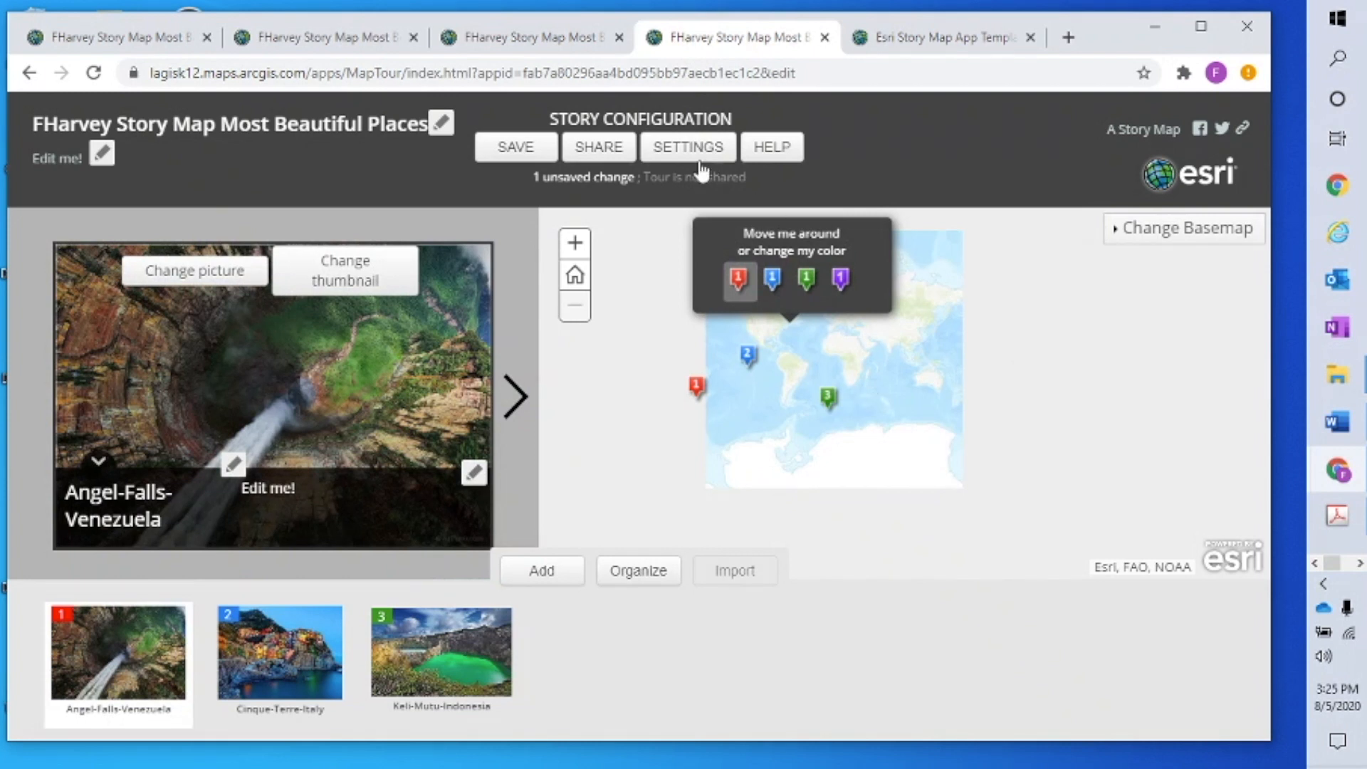
Review the settings tabs, then drag a new home extent rectangle on the Extent tab's map
left_click(695, 146)
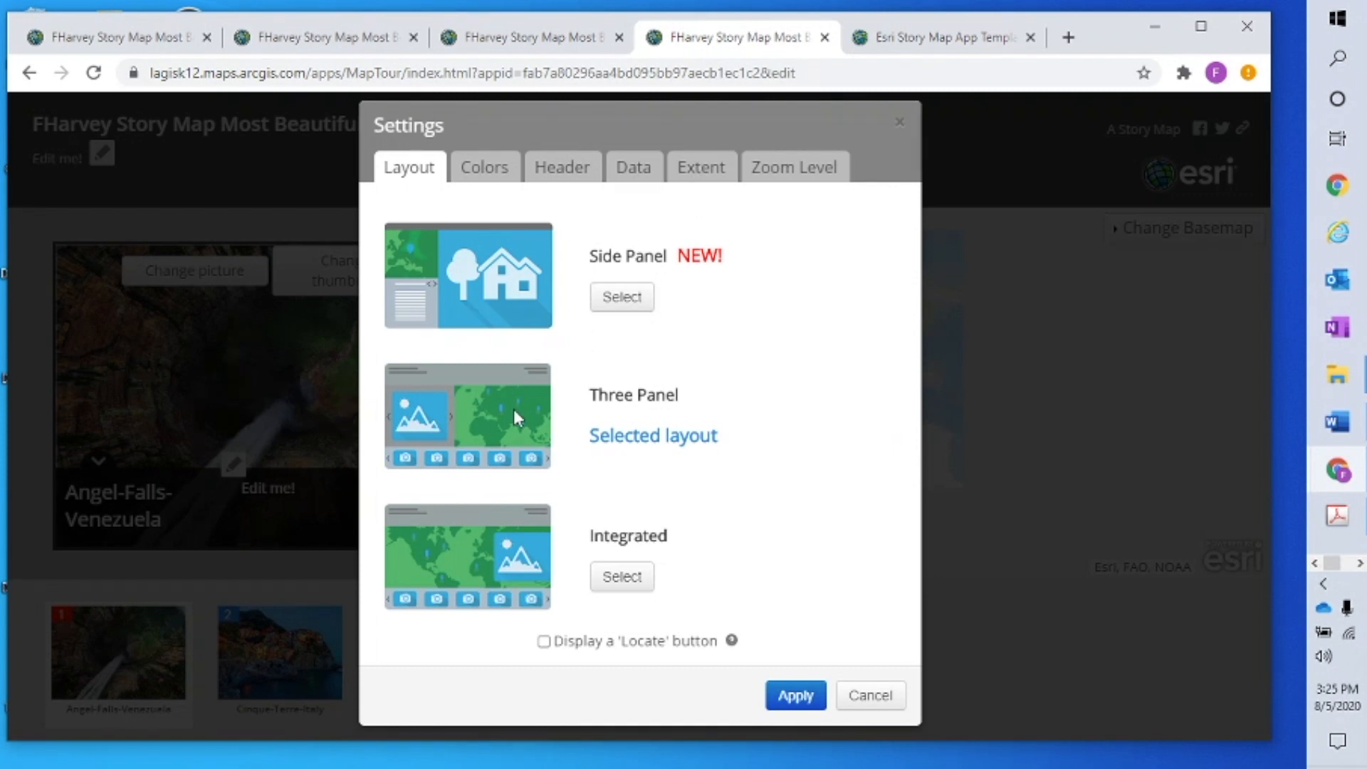
left_click(792, 700)
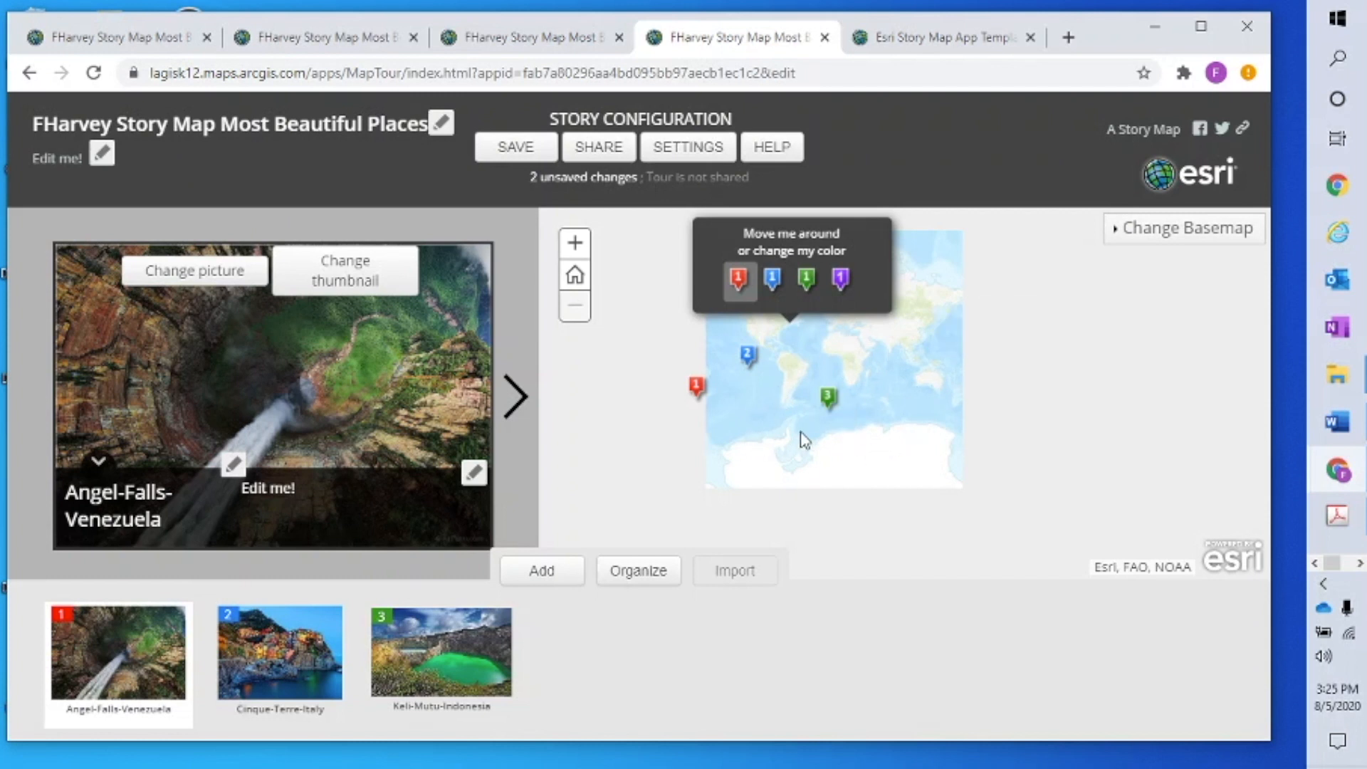
left_click(694, 147)
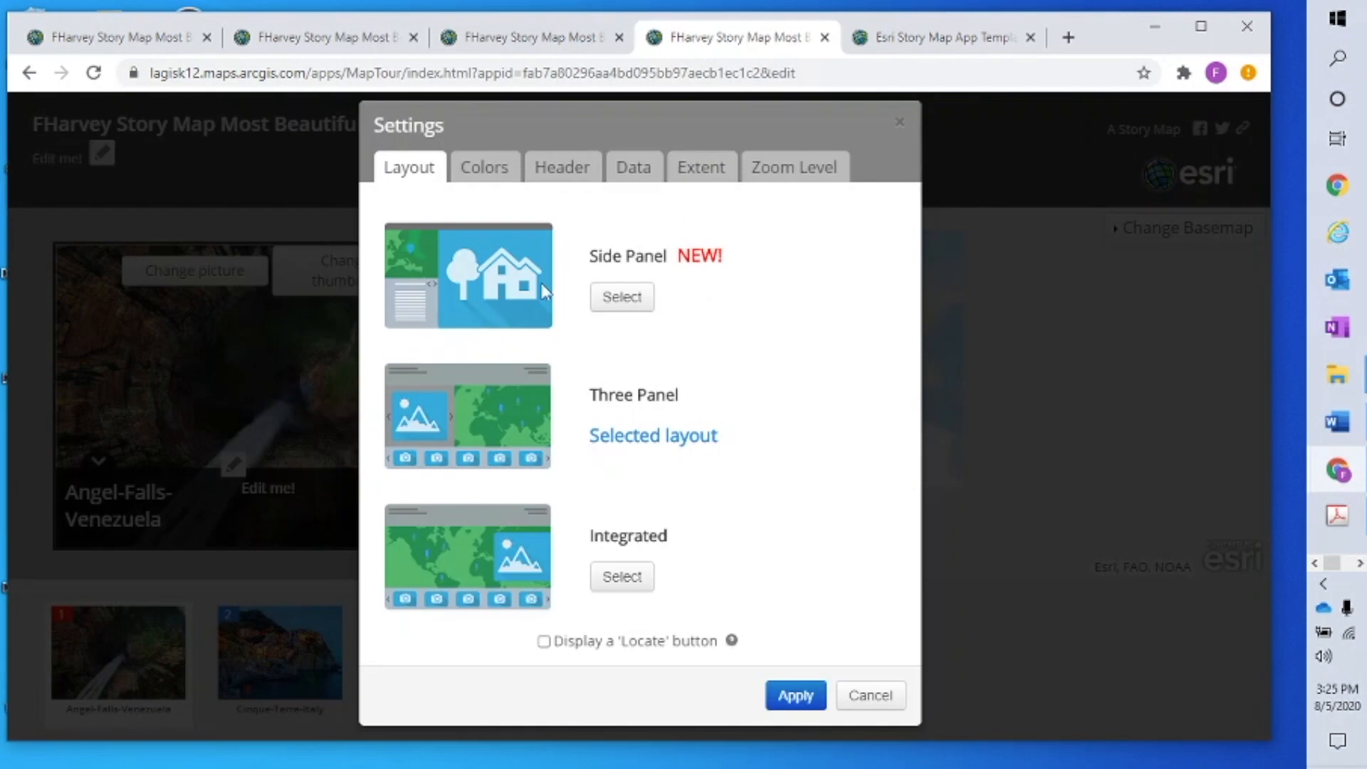
left_click(491, 174)
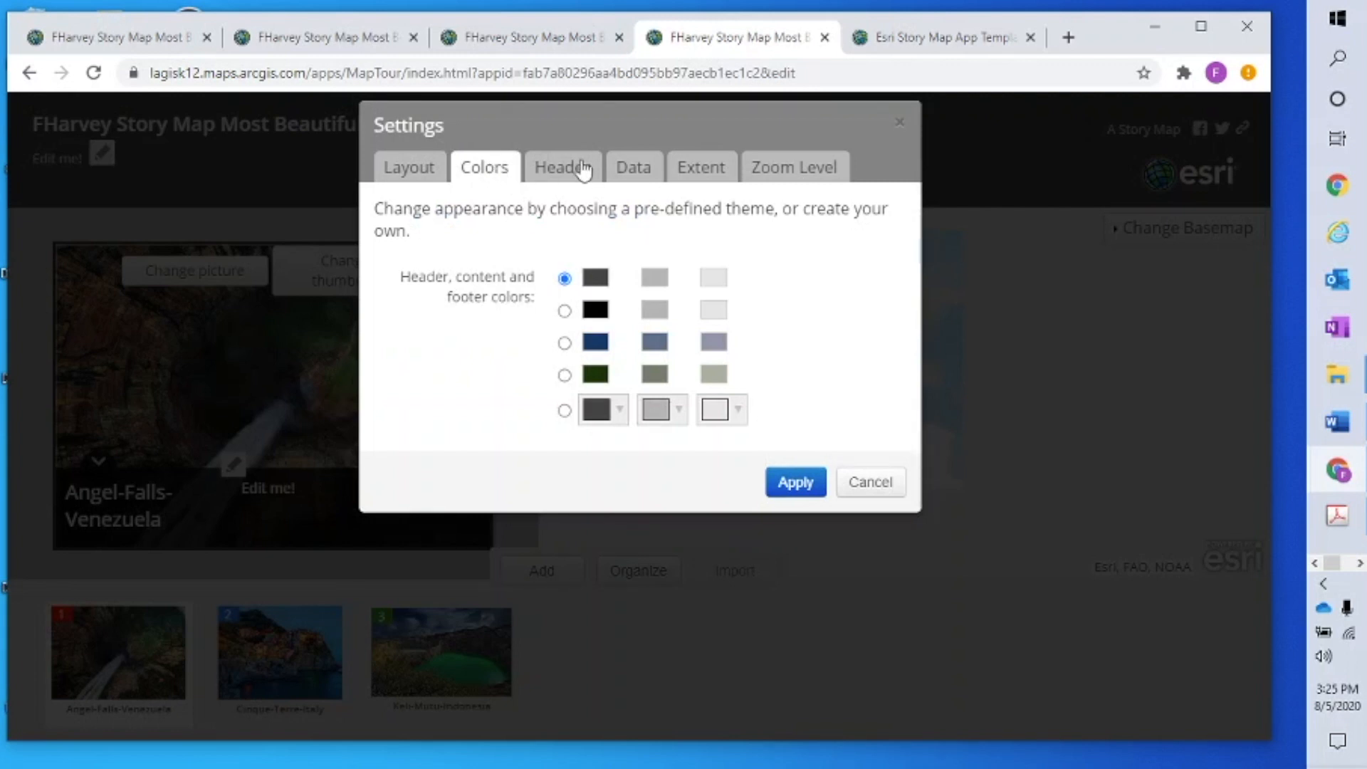
left_click(575, 169)
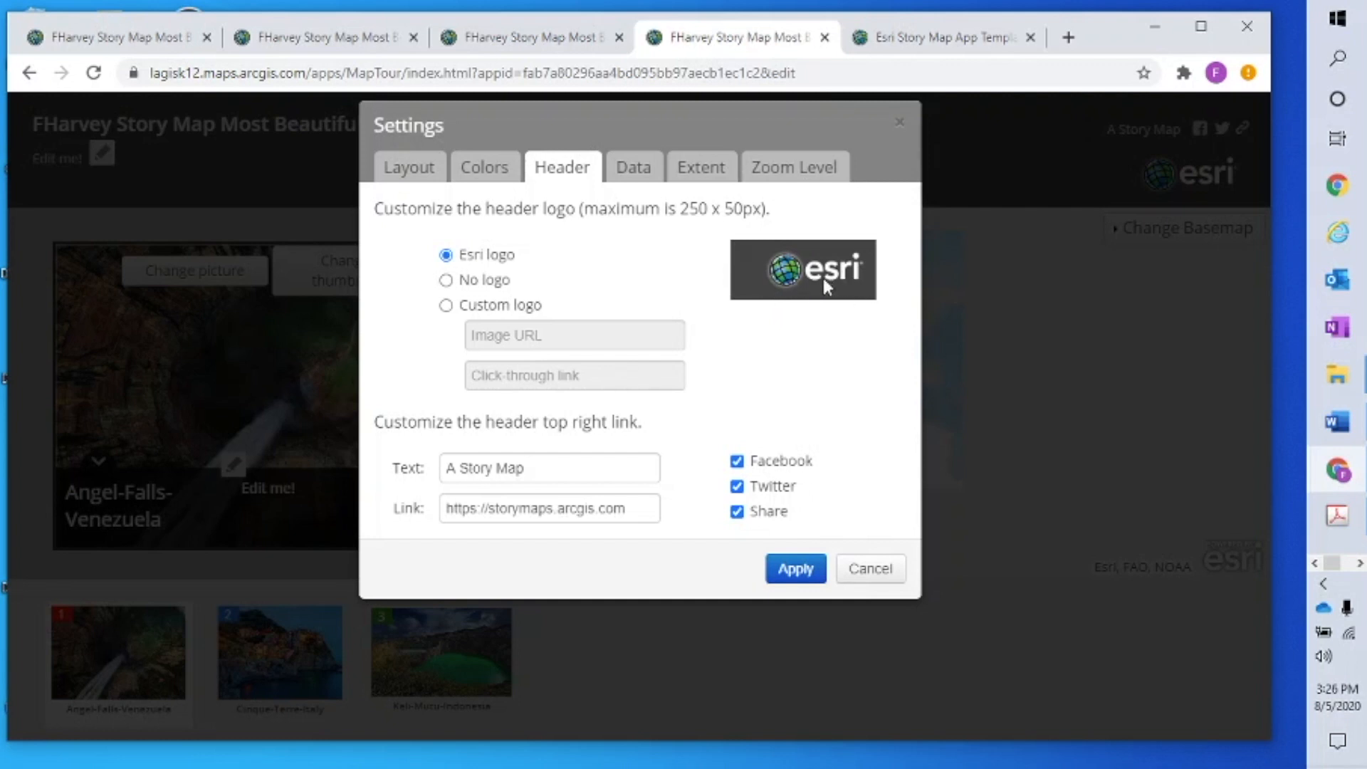
left_click(635, 171)
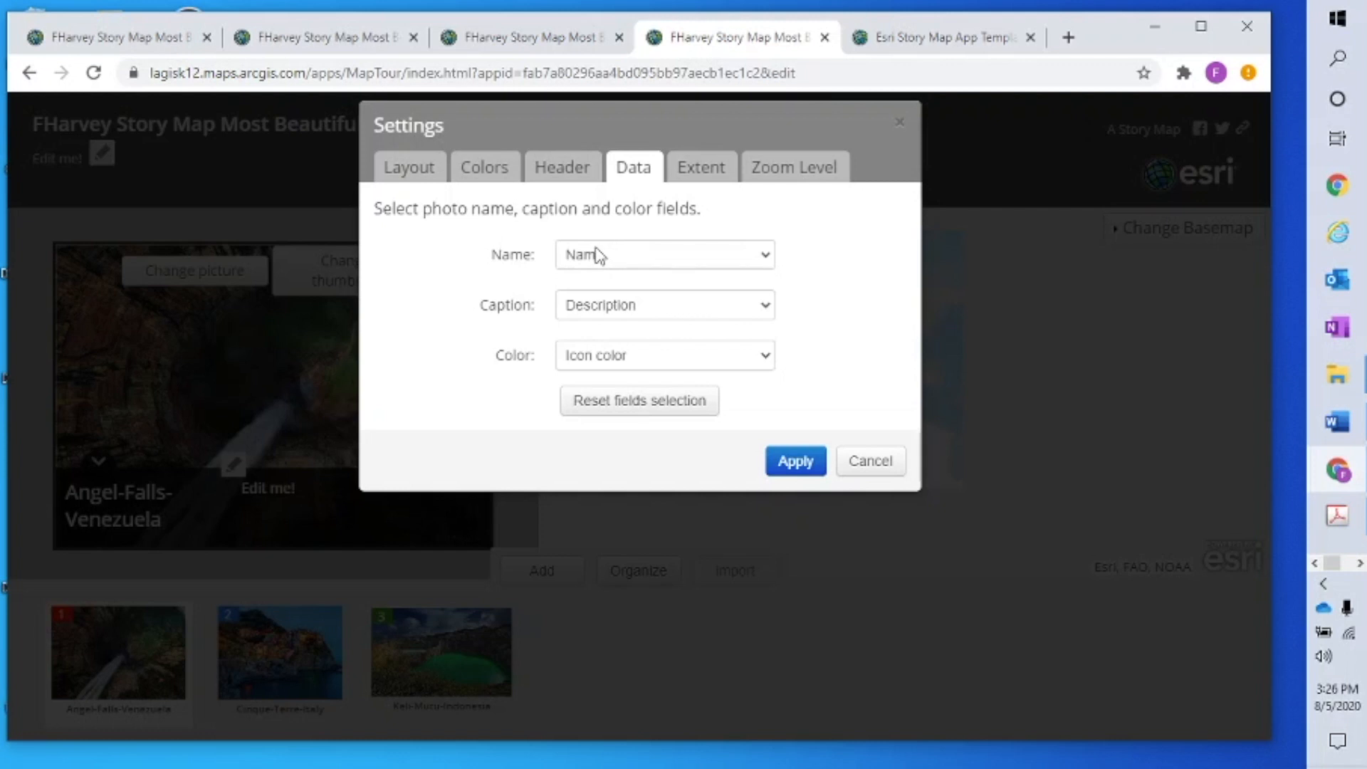
left_click(715, 176)
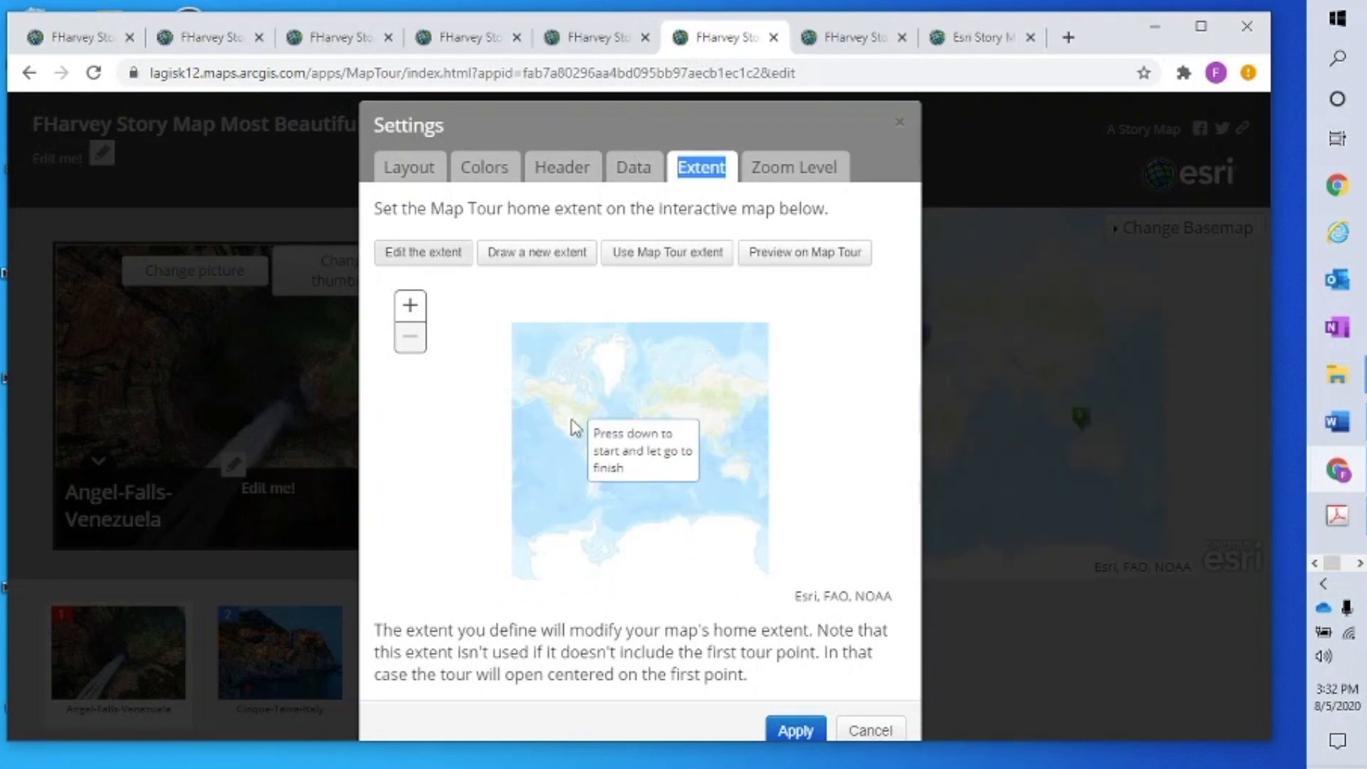
mouse_move(553, 397)
left_mouse_down()
mouse_move(564, 417)
mouse_move(738, 466)
left_mouse_up()
Apply the new home extent, return the map to it, and save the story map
left_click(795, 731)
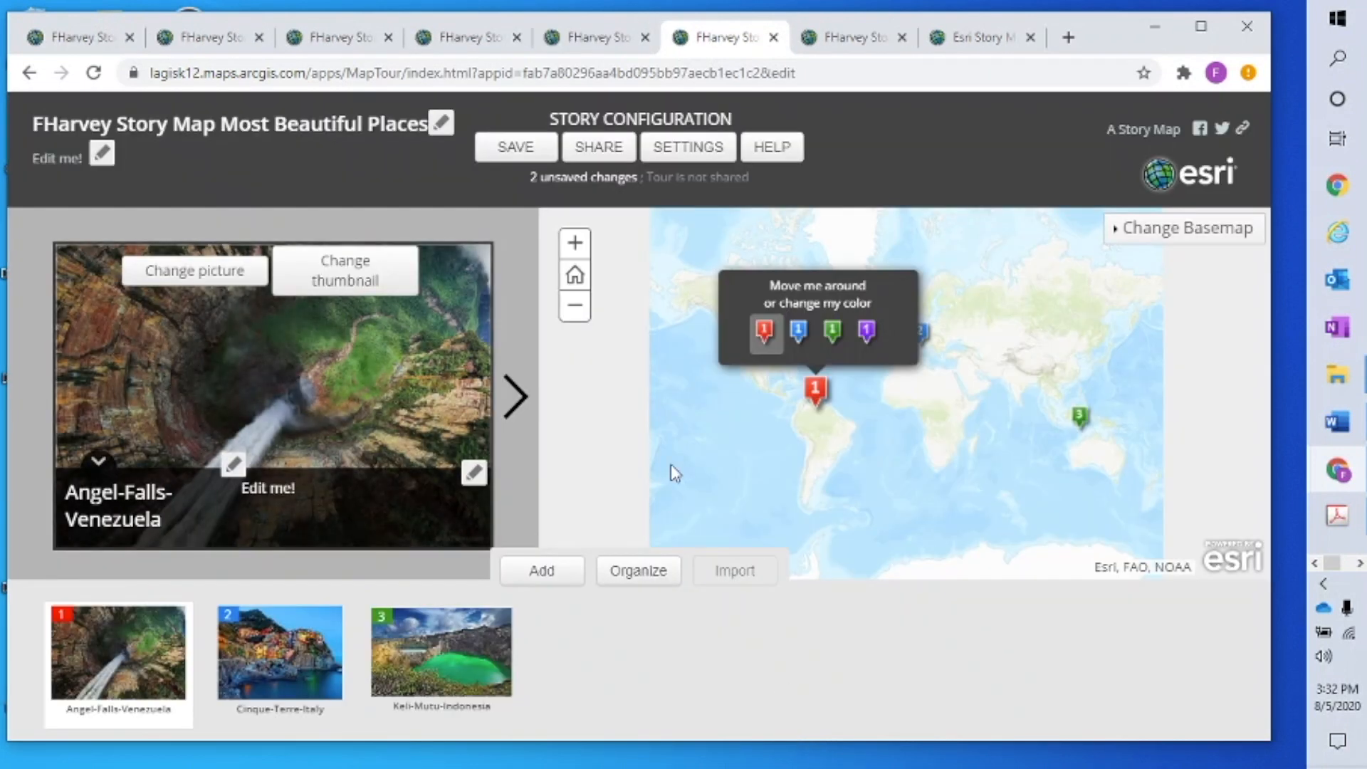
left_click(575, 276)
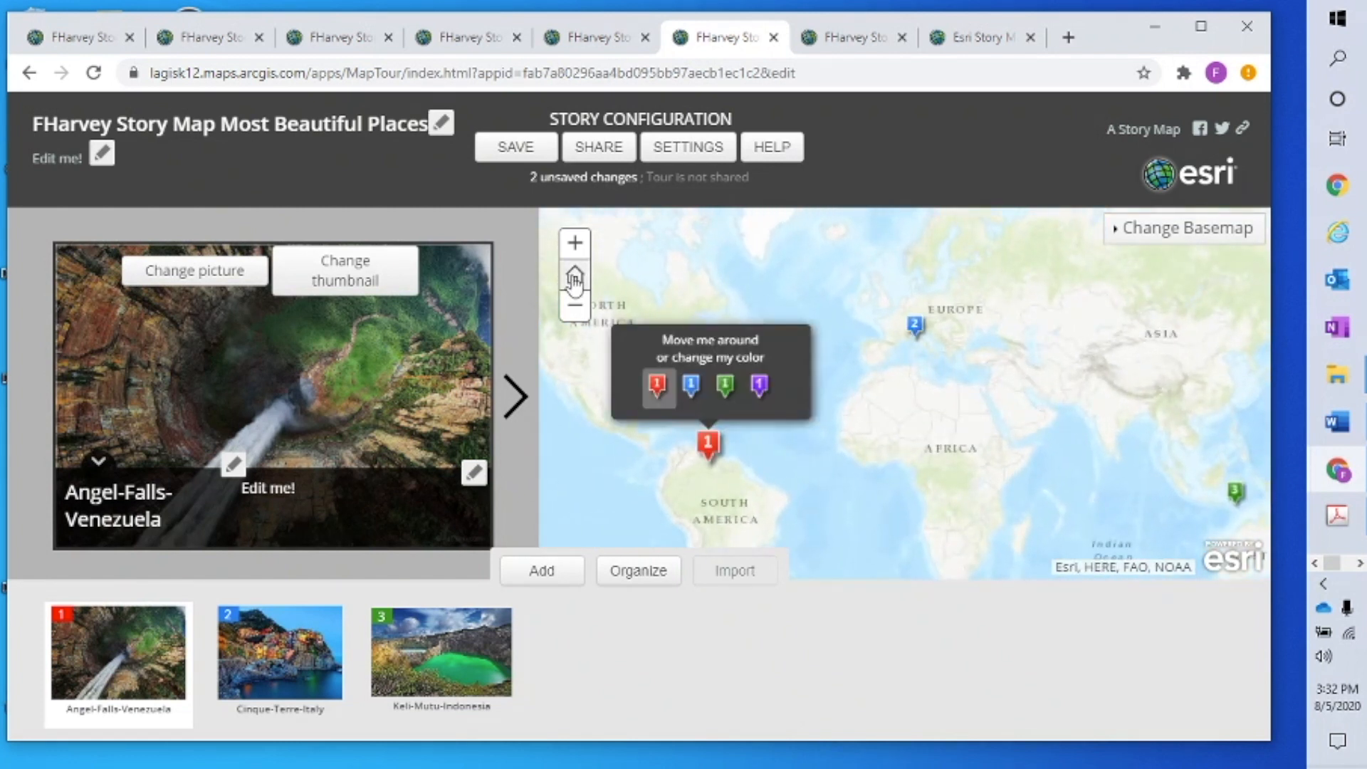
double_click(504, 152)
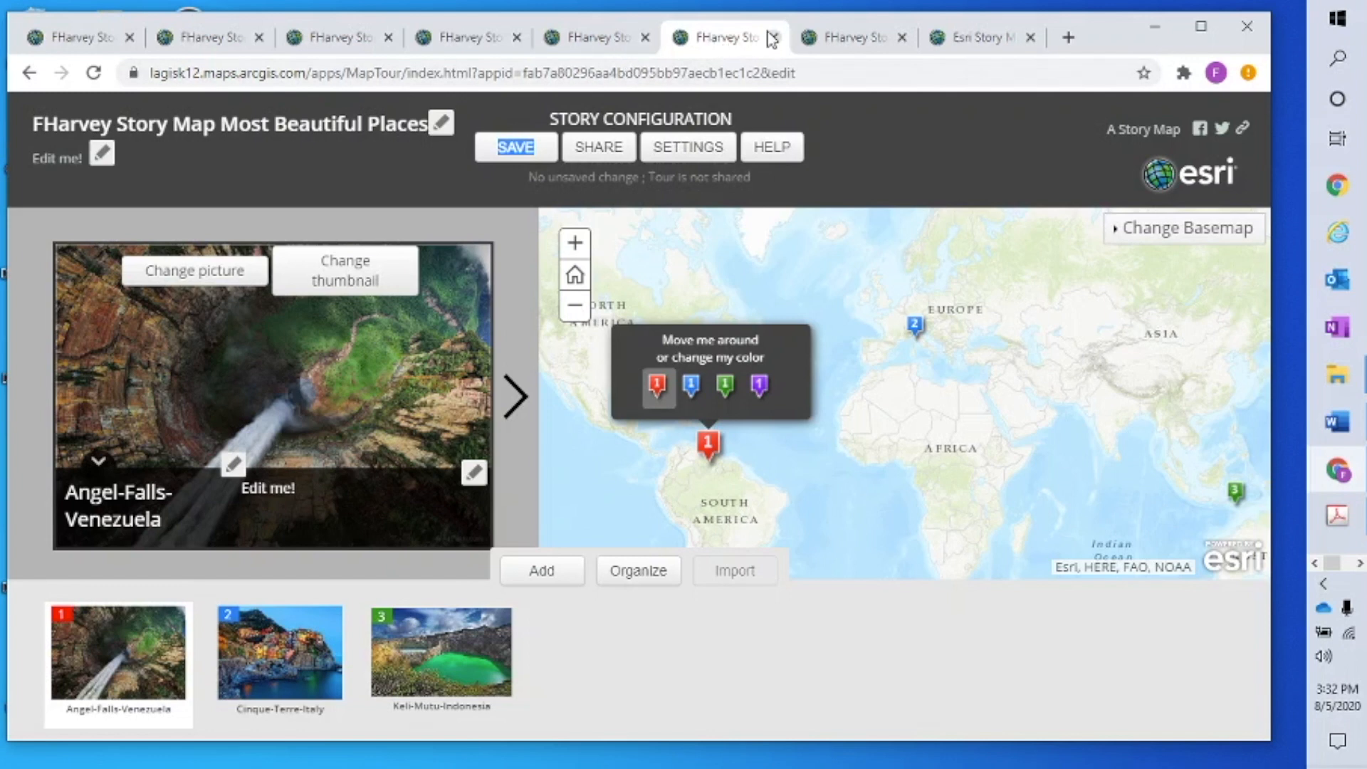
Preview the tour, advancing through Cinque-Terre-Italy to Keli-Mutu-Indonesia
left_click(621, 153)
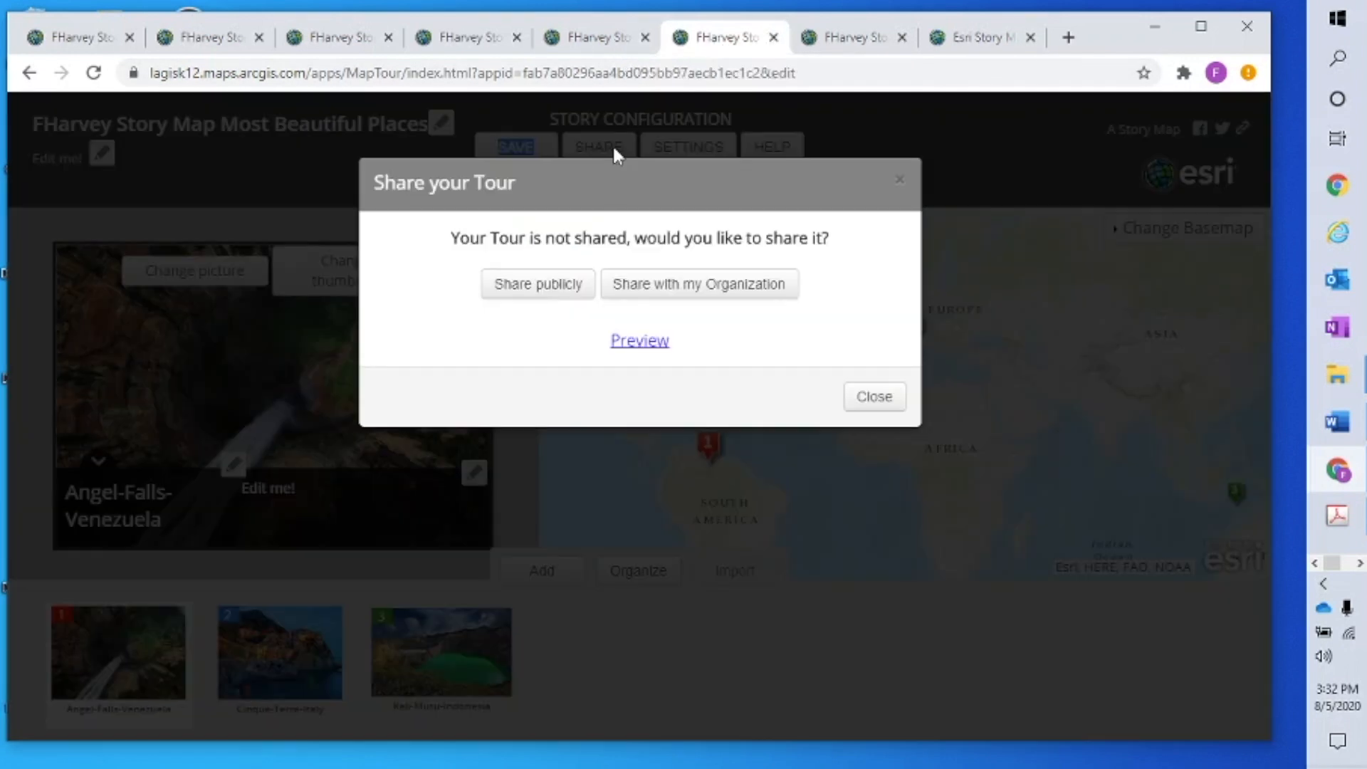
left_click(645, 344)
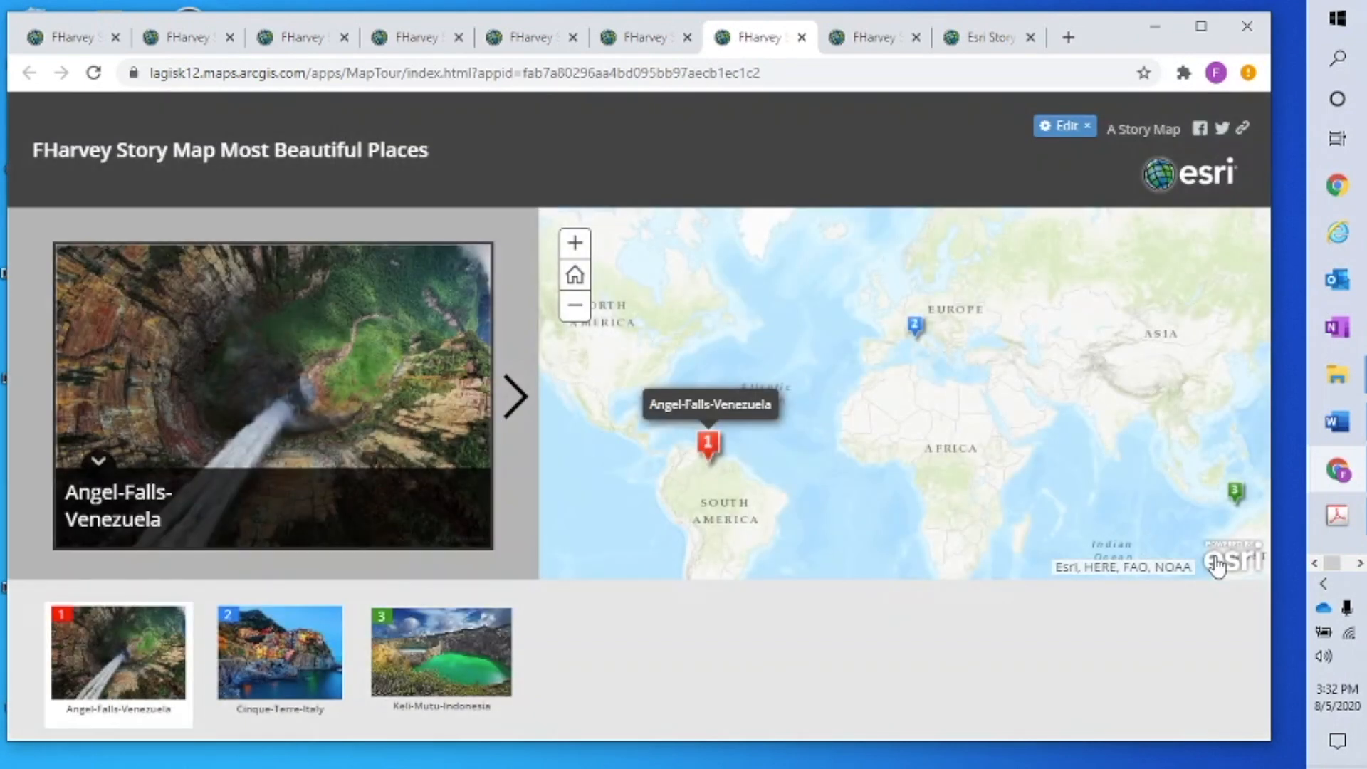
left_click(515, 396)
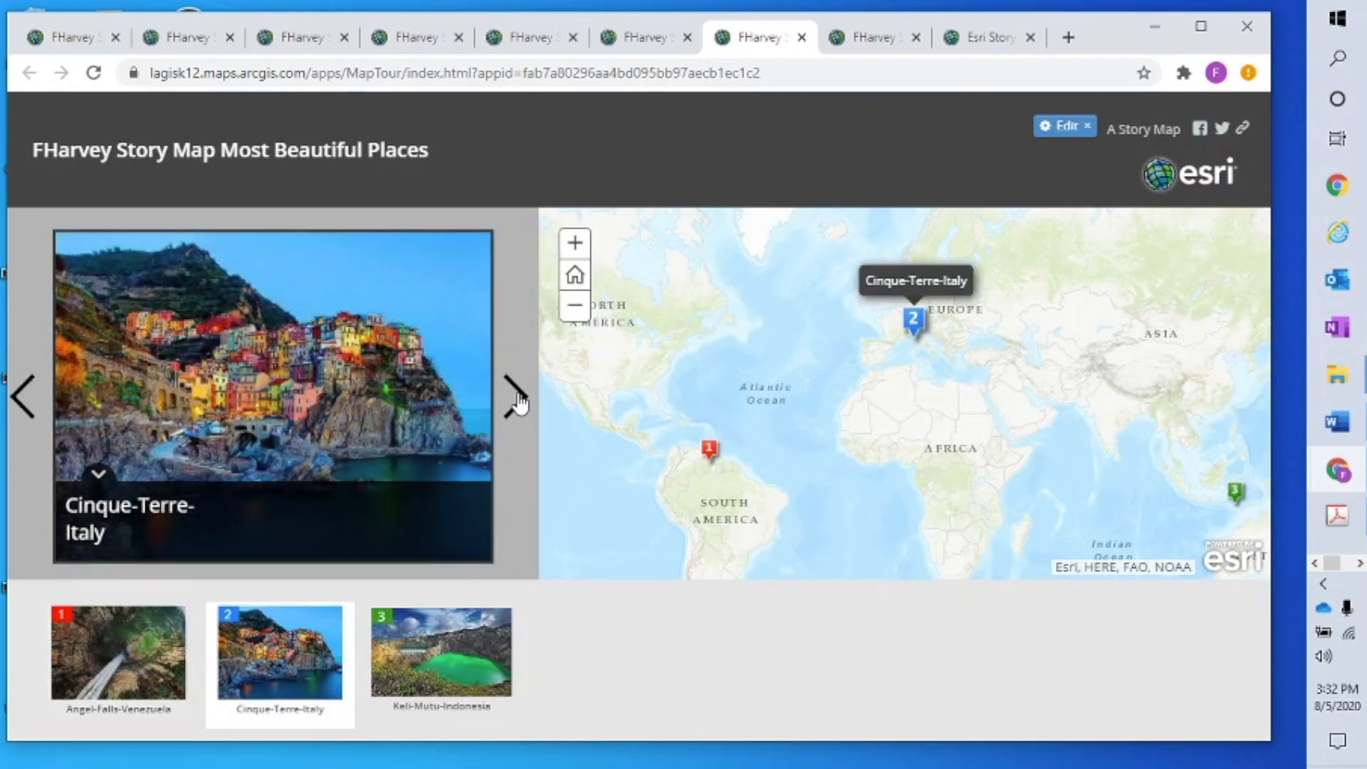
left_click(516, 397)
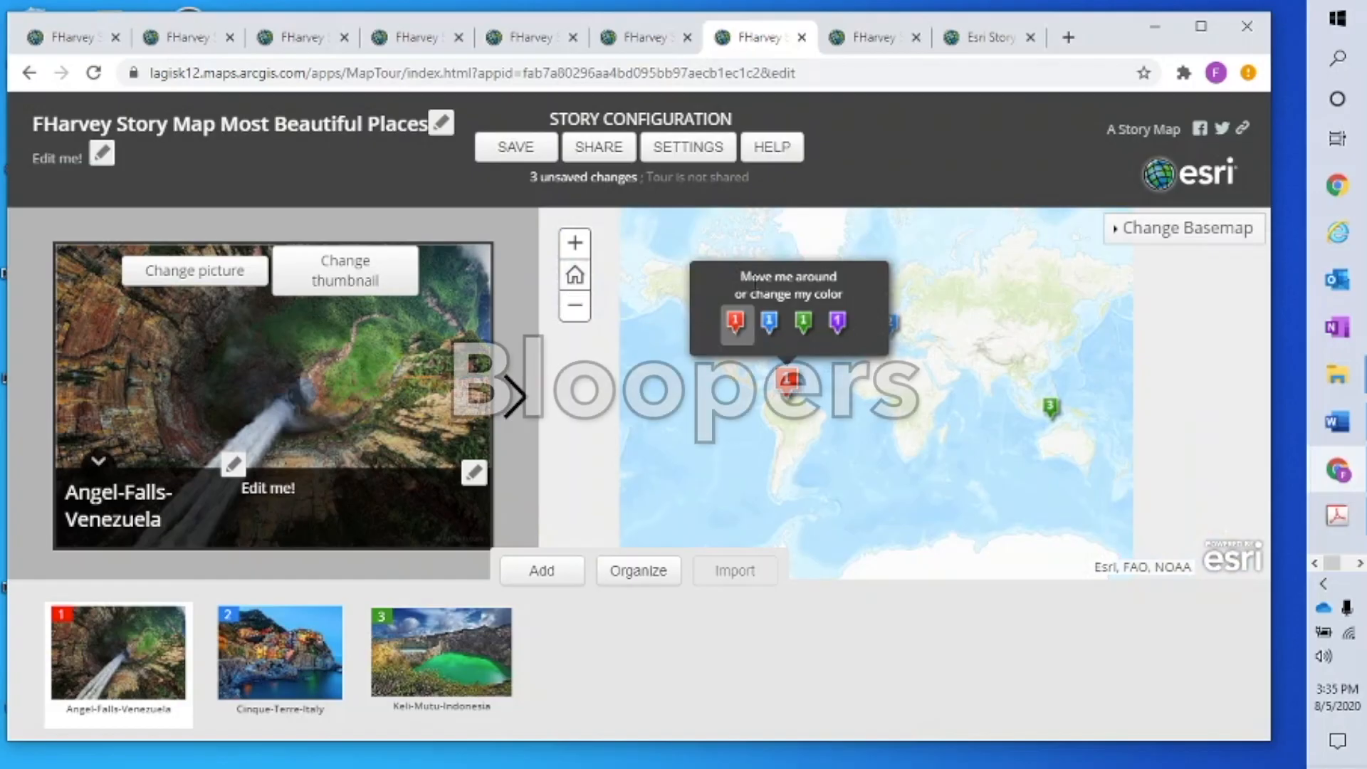
Save, then set the story points' zoom level to 1:37M (level 4) and apply it
left_click(534, 157)
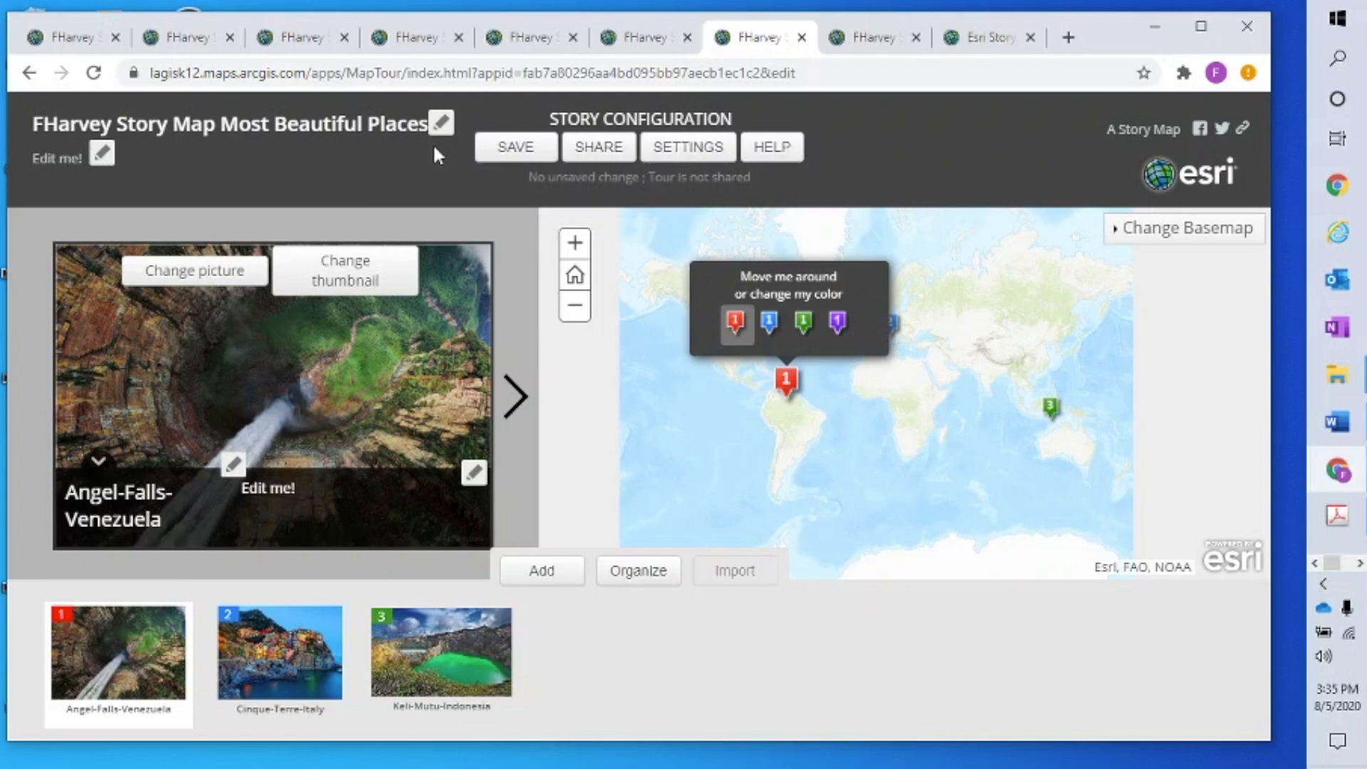
left_click(667, 147)
left_click(708, 170)
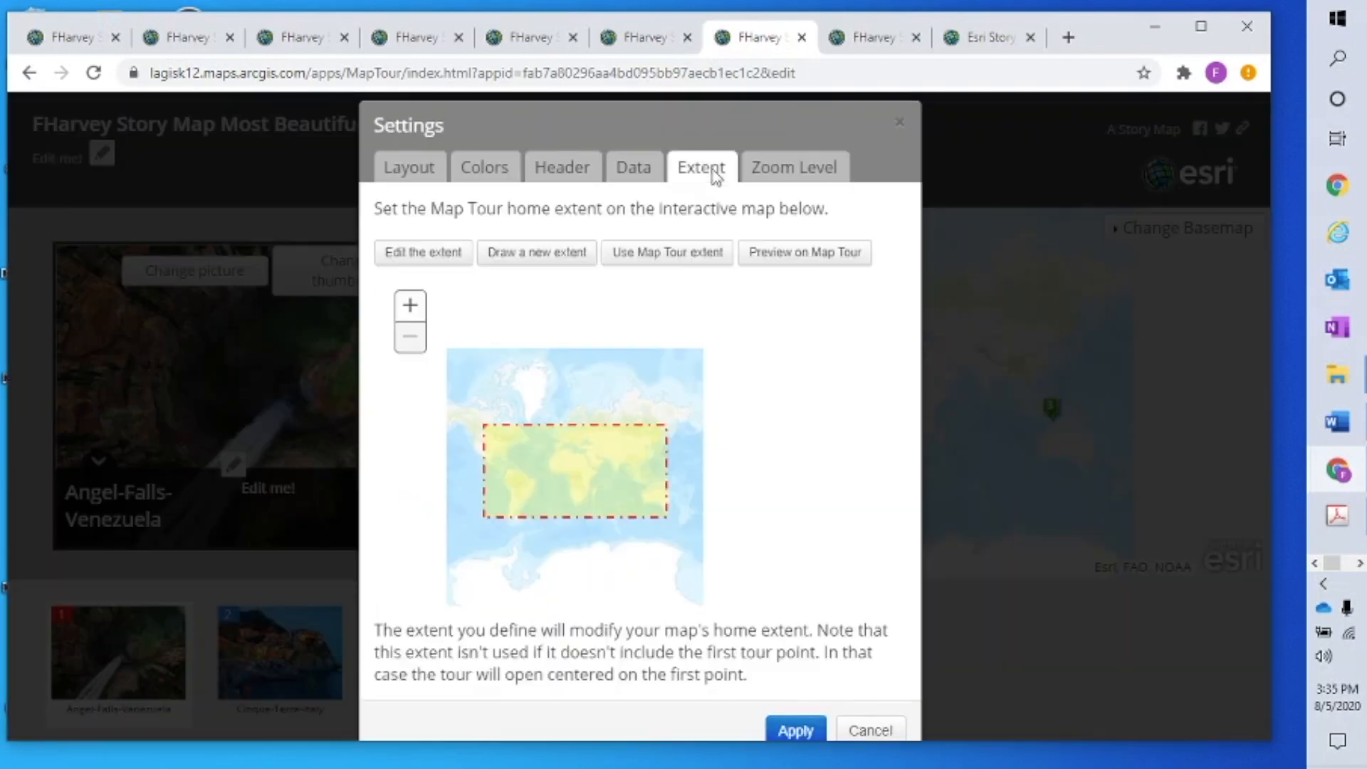
left_click(781, 180)
left_click(757, 256)
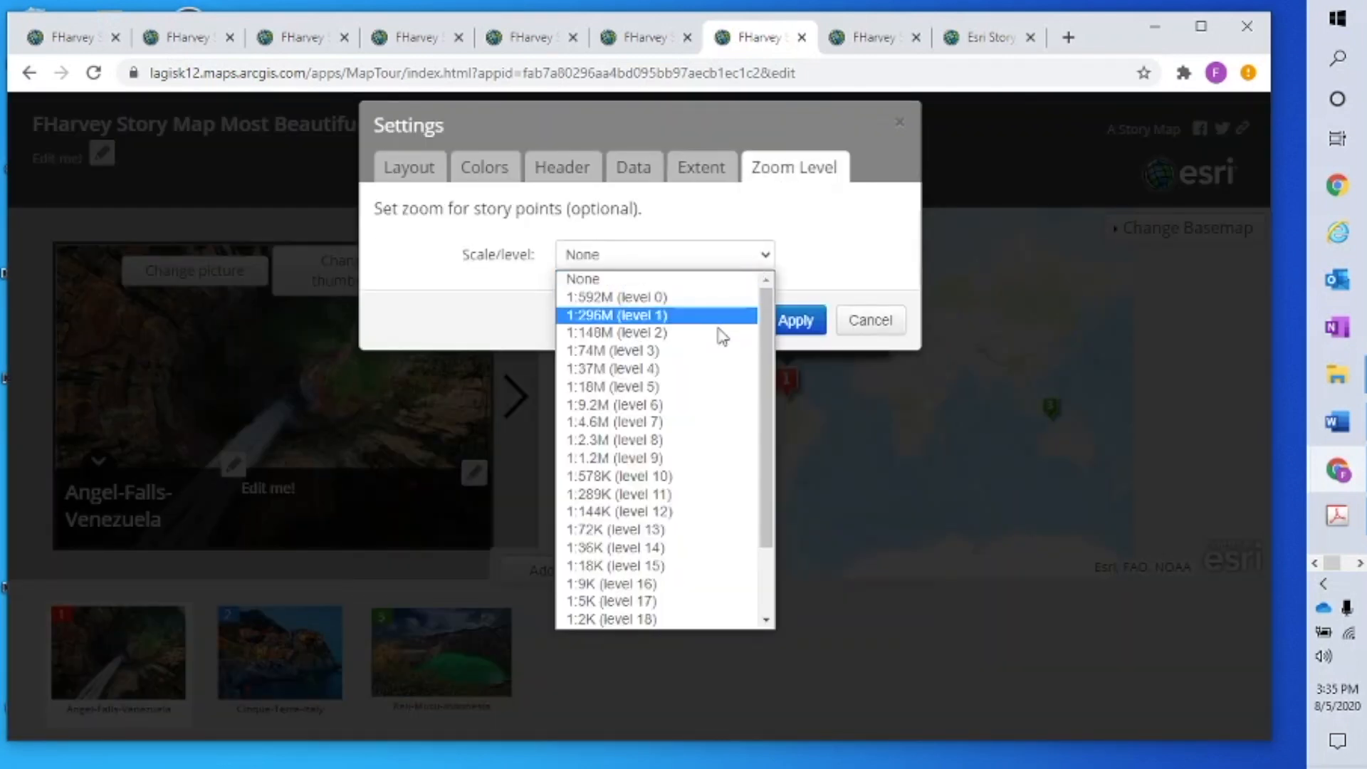
left_click(703, 351)
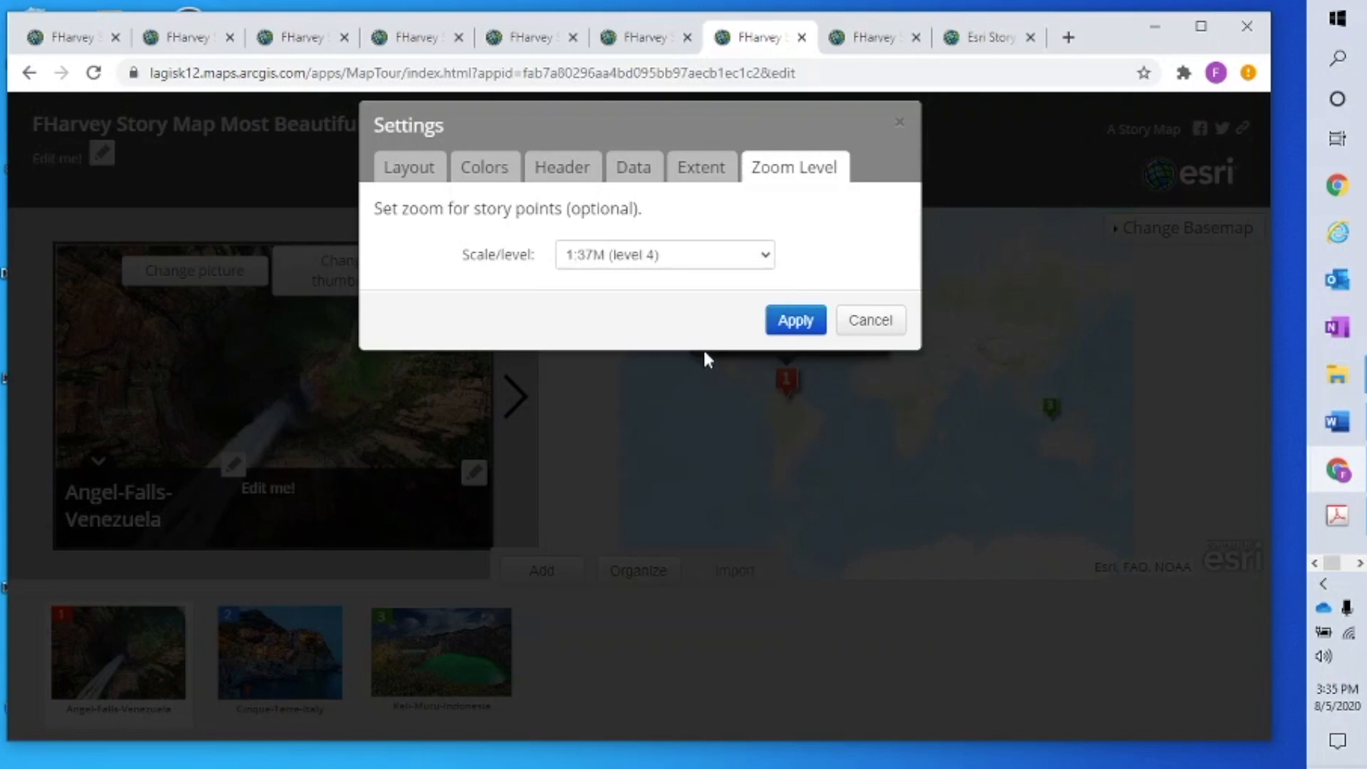
left_click(794, 322)
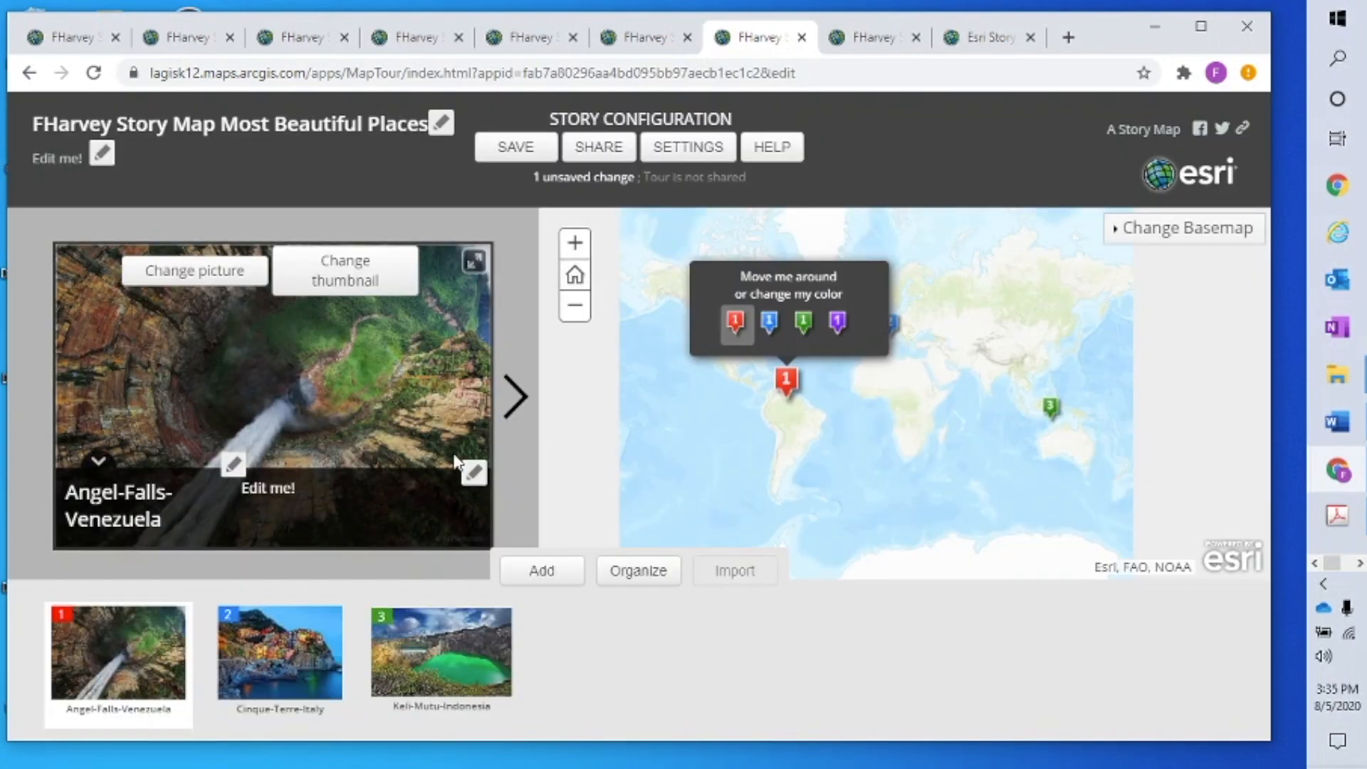
Check the Cinque-Terre-Italy point, save the tour again, and return to the home extent
left_click(515, 398)
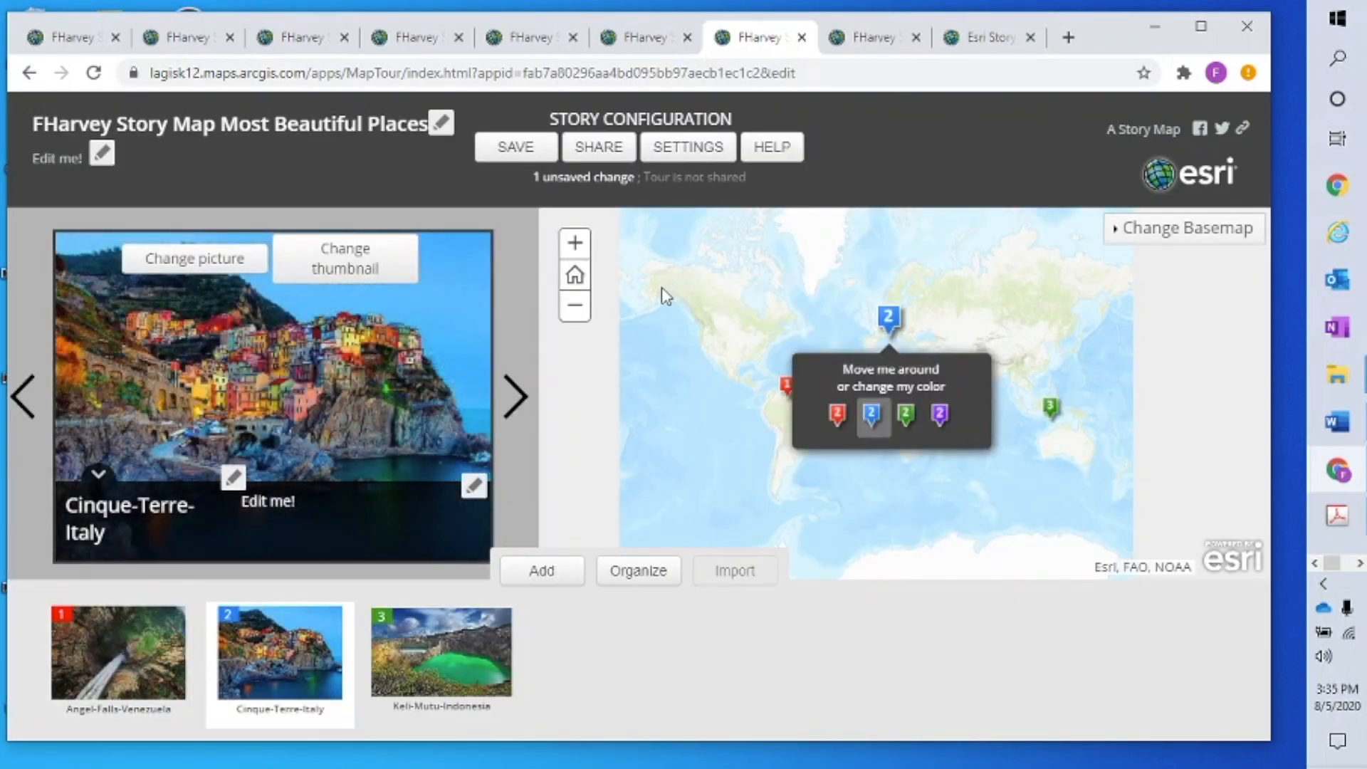
left_click(705, 154)
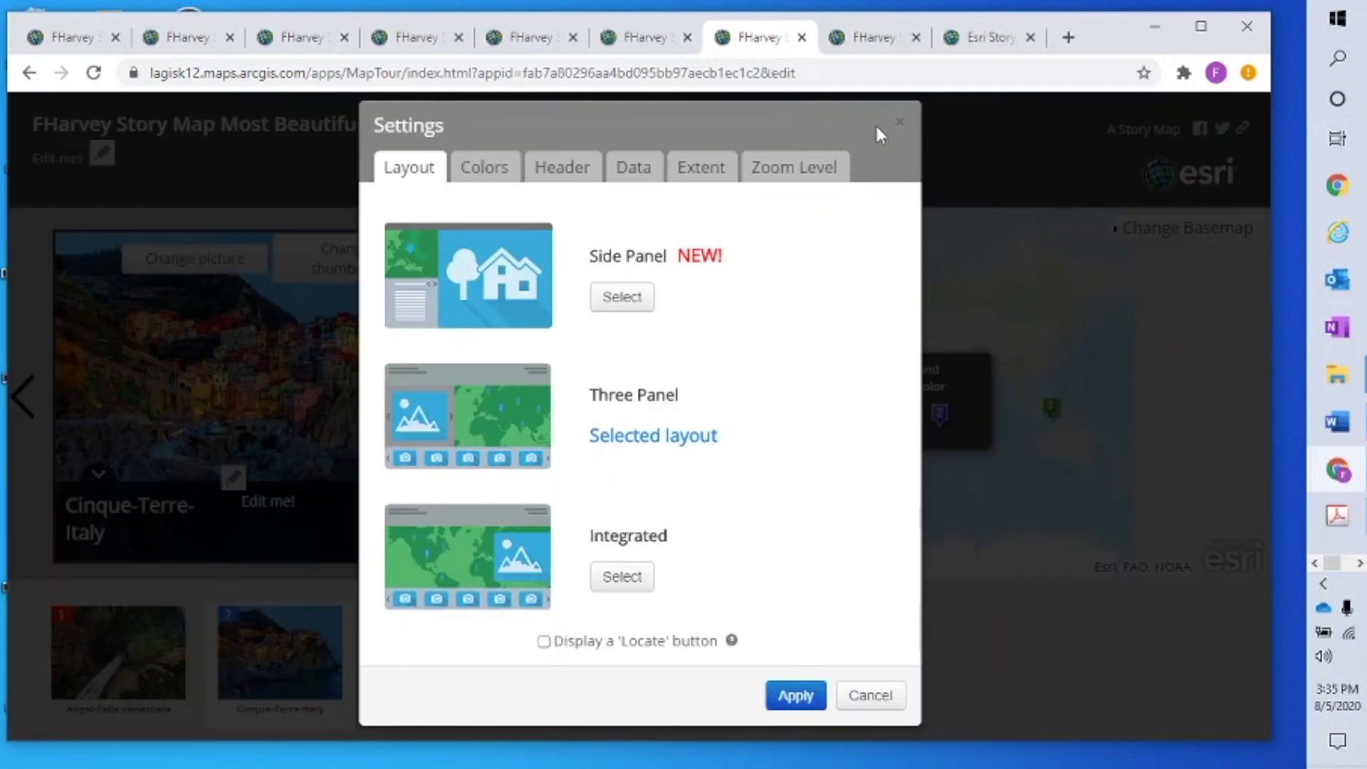
left_click(898, 123)
left_click(515, 149)
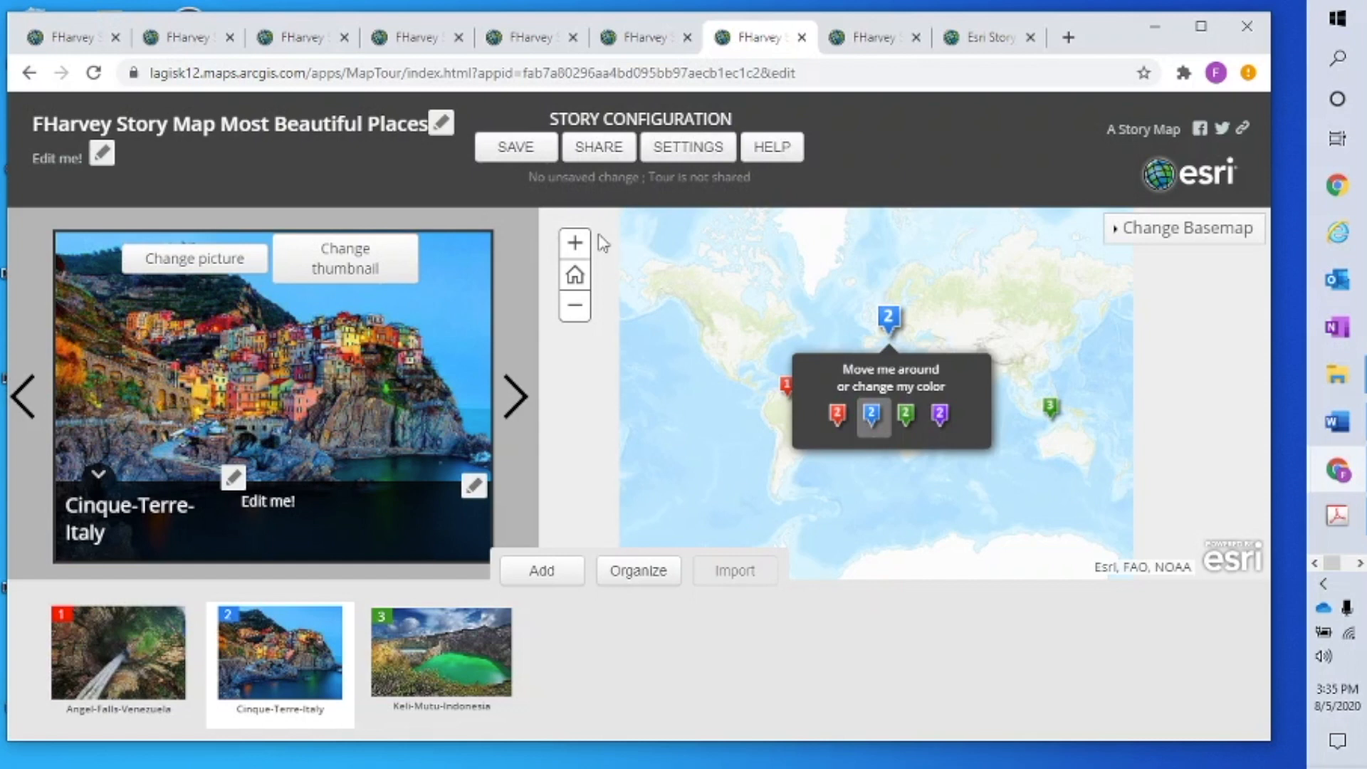
left_click(576, 277)
Dismiss the sharing prompt, reload the story map editor, and open the tour preview
left_click(653, 43)
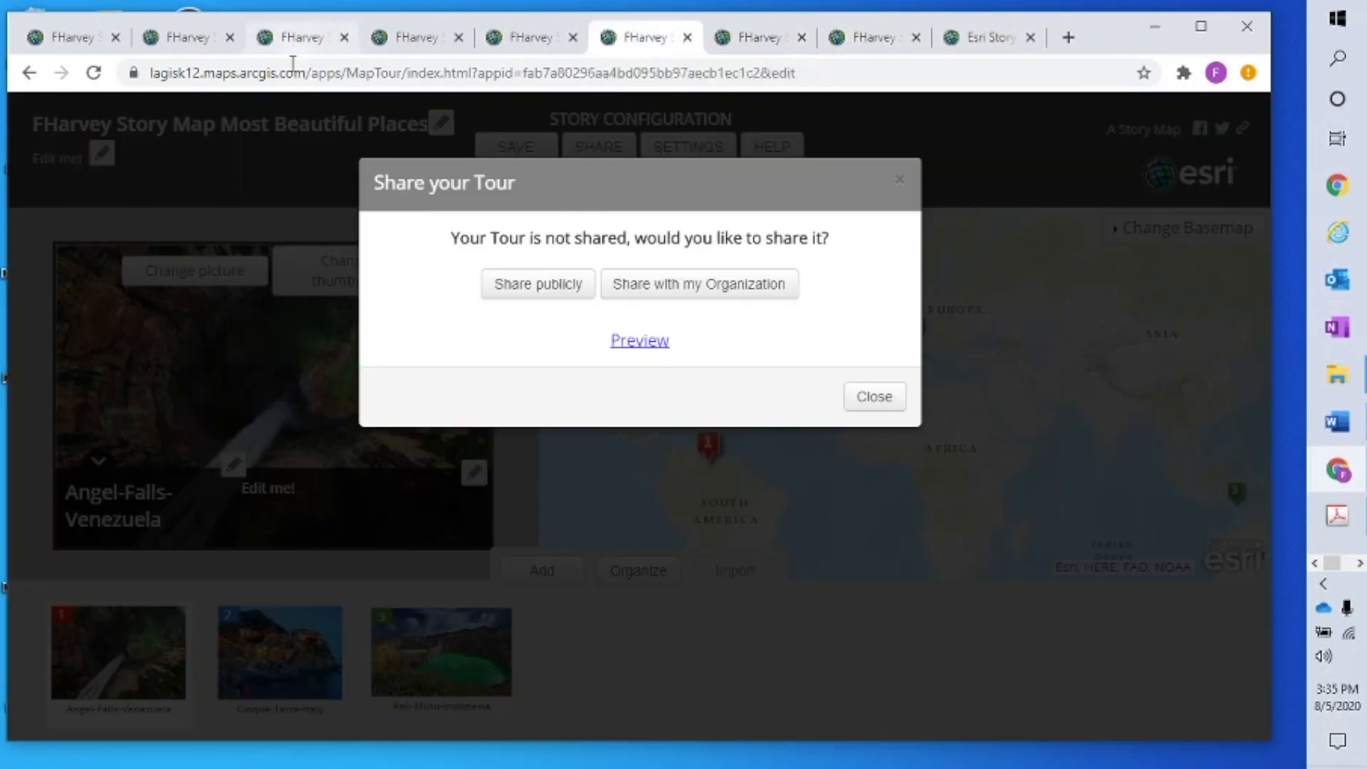
left_click(899, 186)
left_click(93, 73)
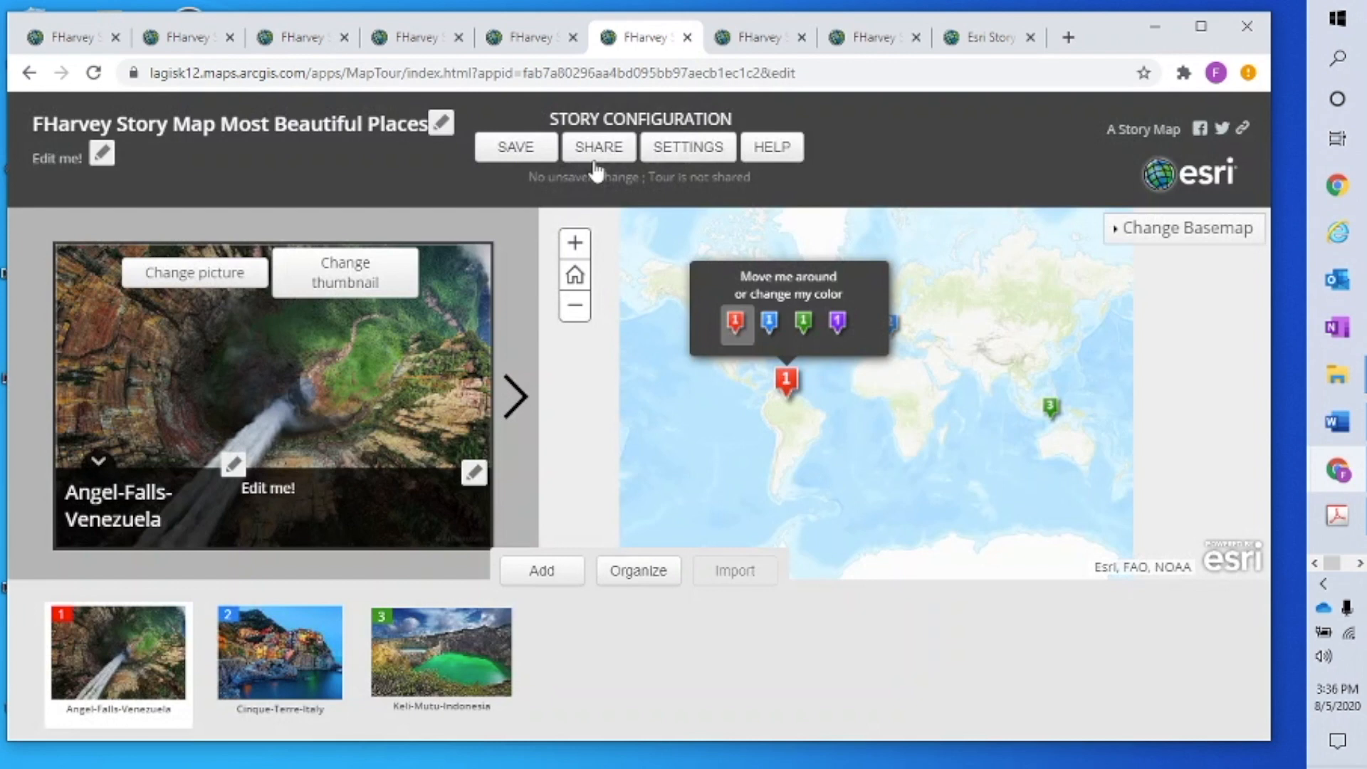
left_click(630, 147)
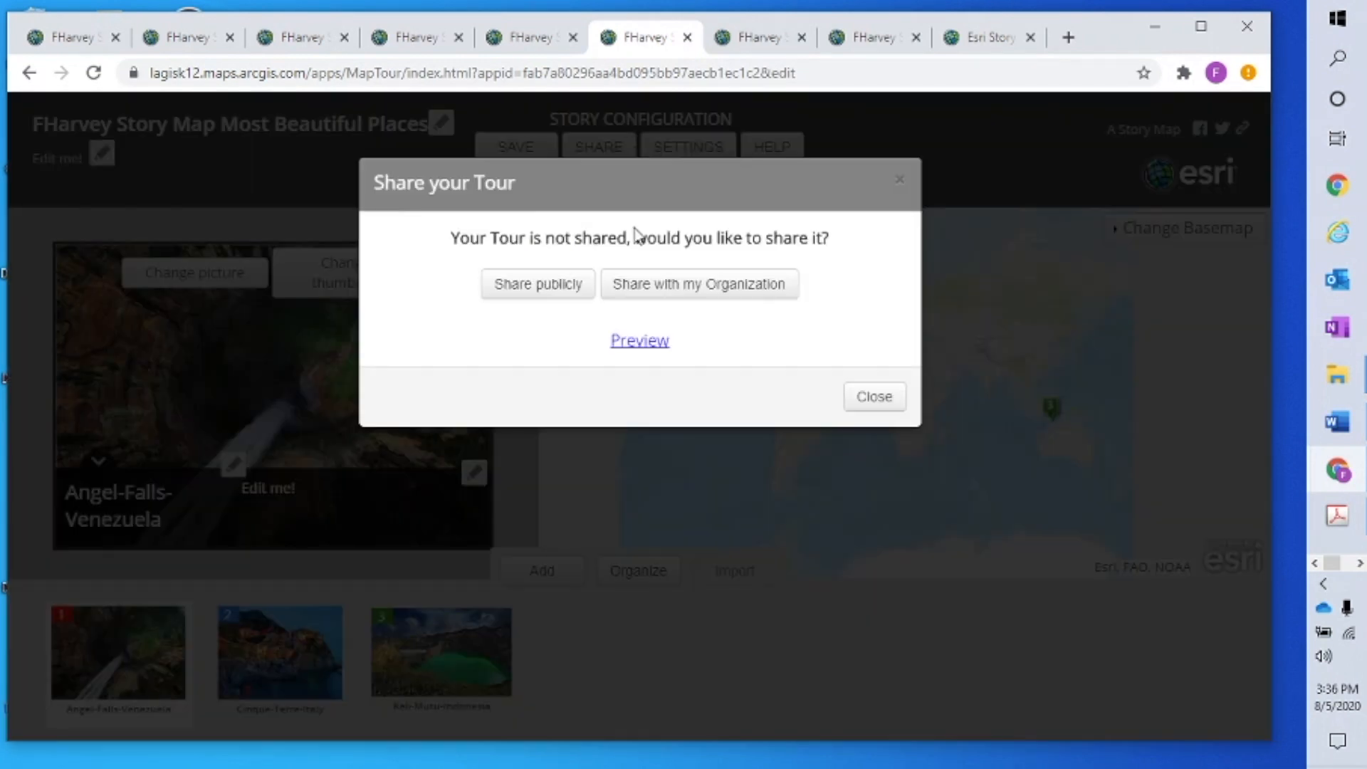
left_click(645, 341)
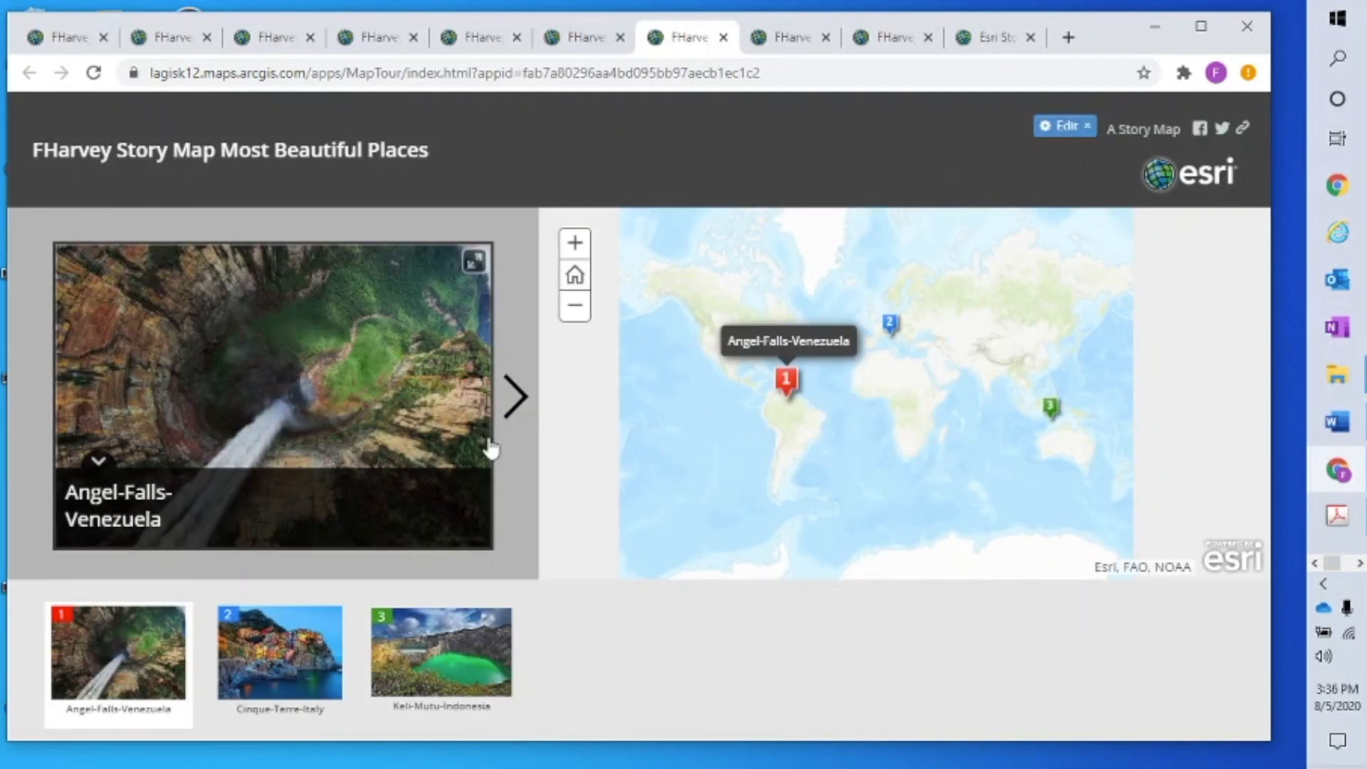
Browse the preview from Angel-Falls-Venezuela through Cinque-Terre-Italy to Keli-Mutu-Indonesia
left_click(518, 403)
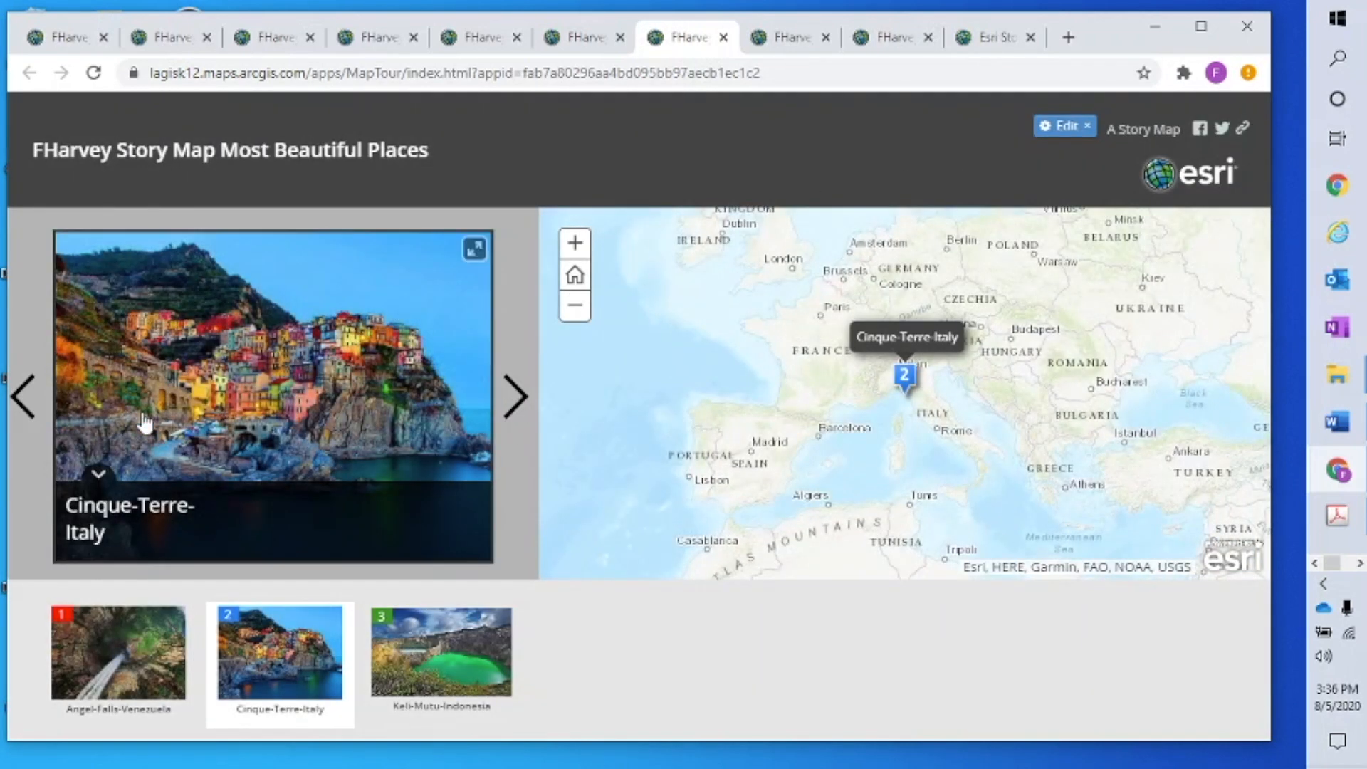
left_click(21, 411)
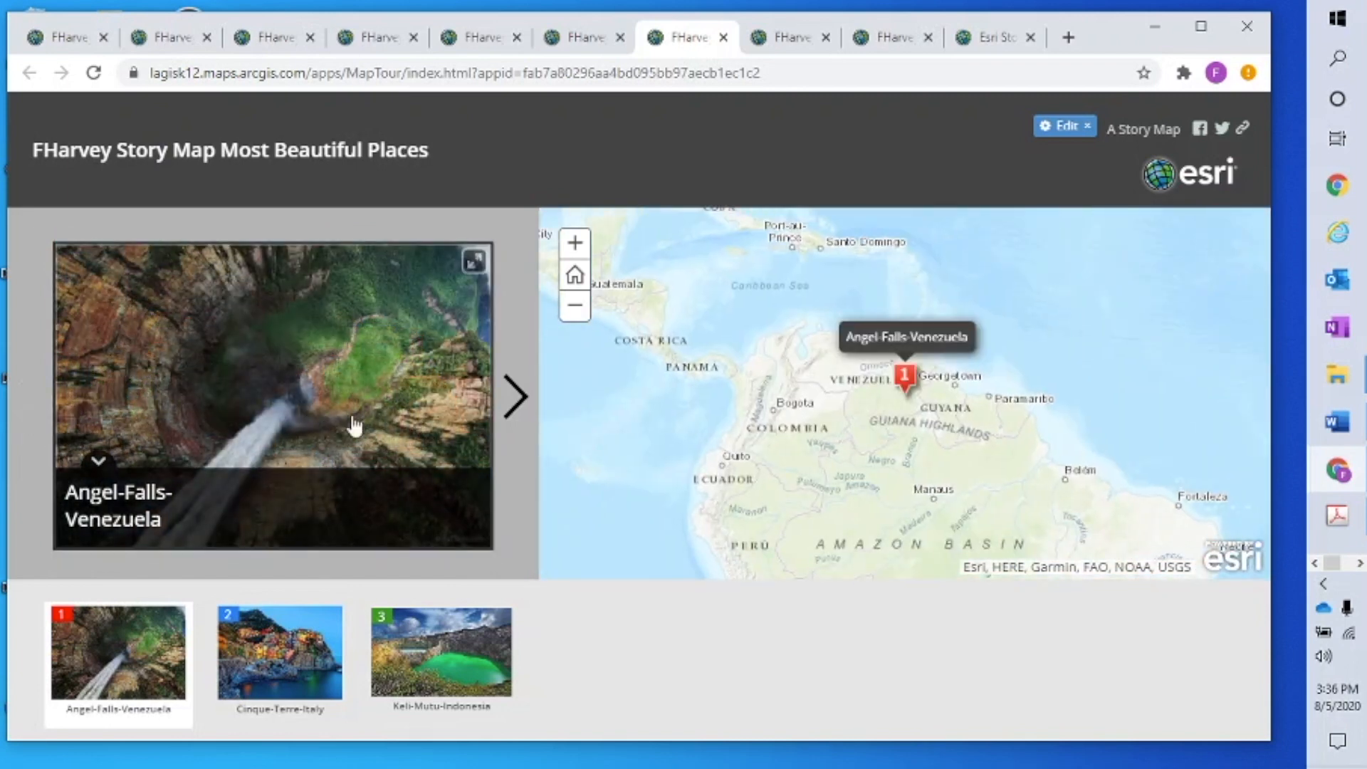
left_click(575, 275)
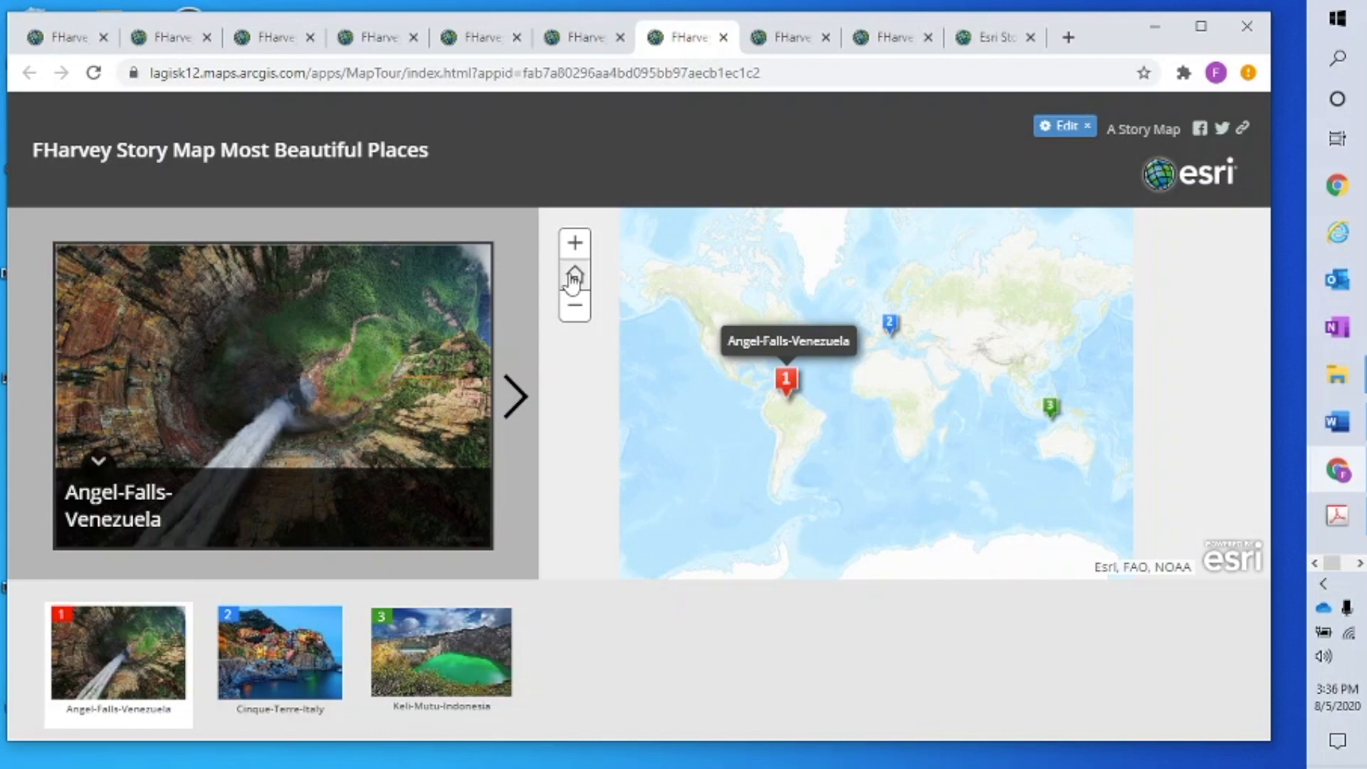
left_click(507, 391)
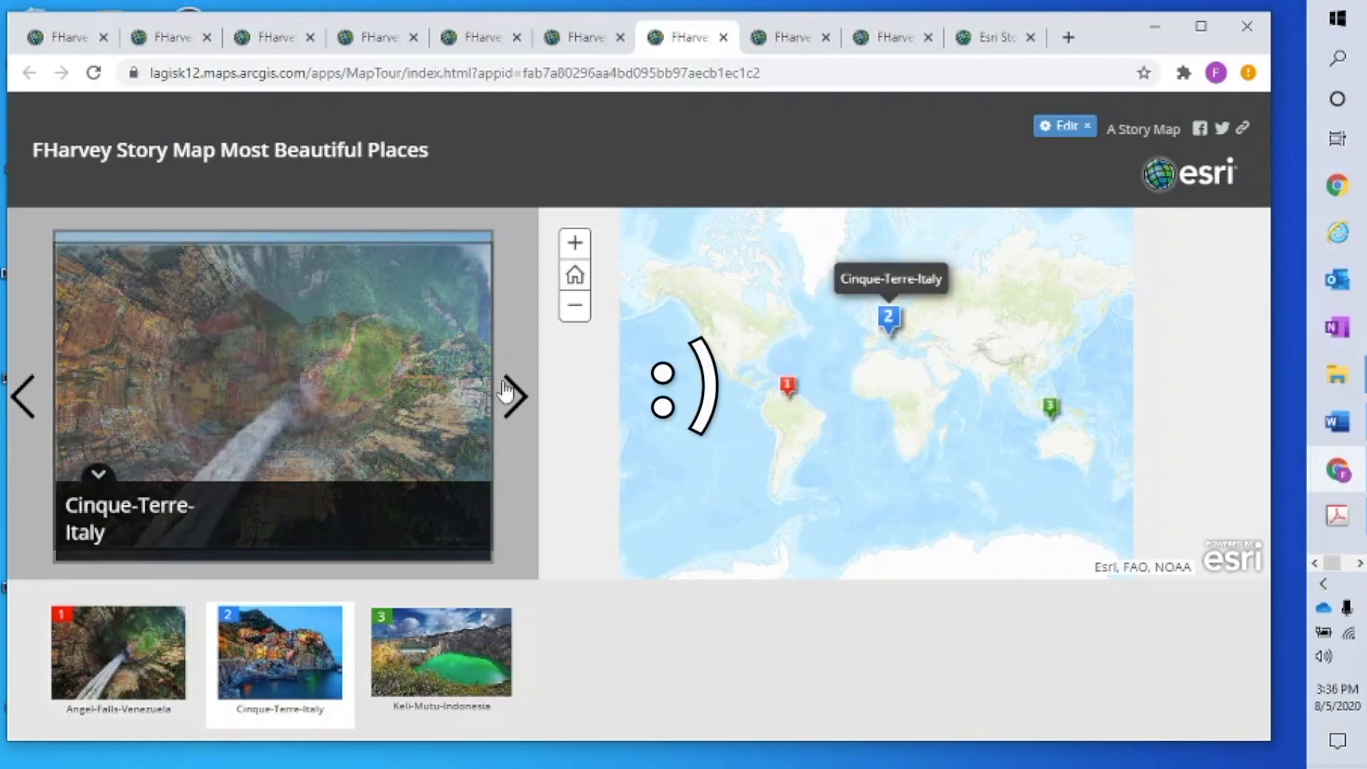
left_click(507, 391)
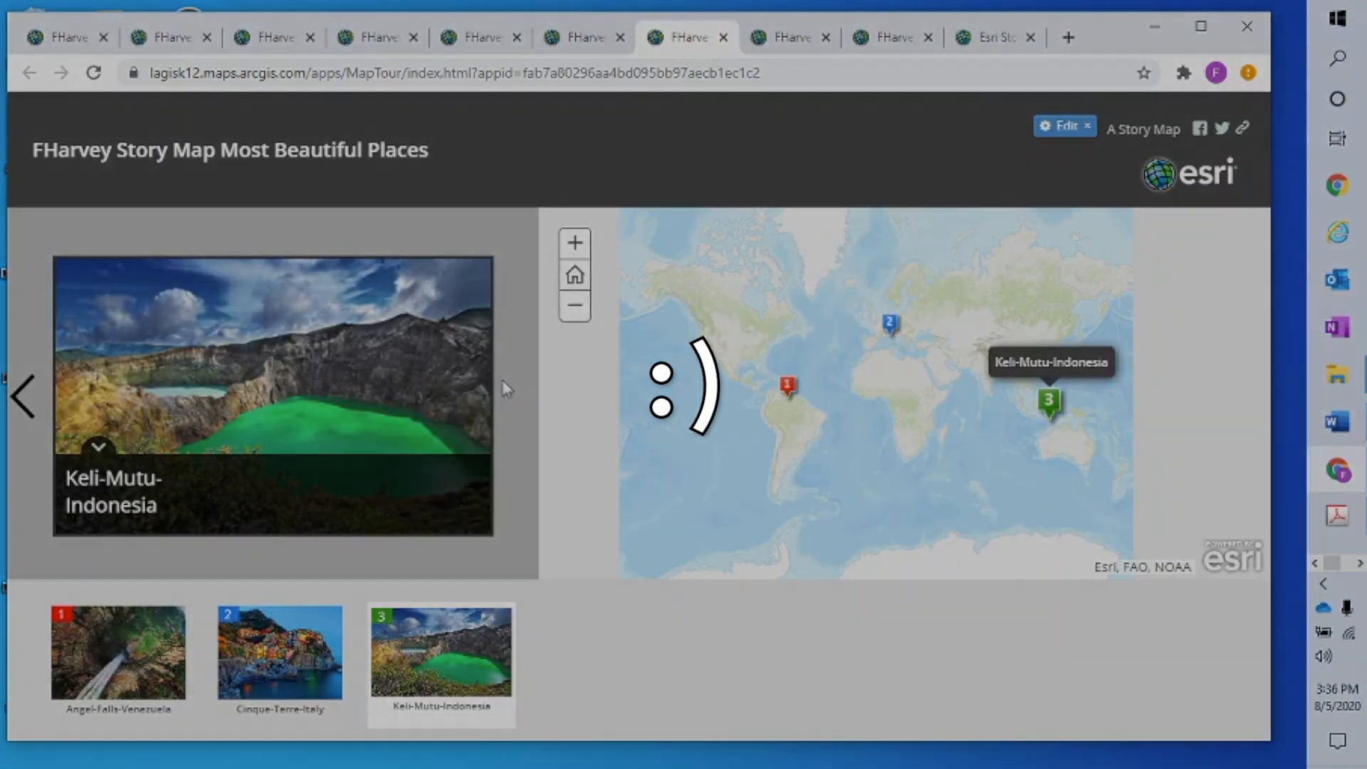